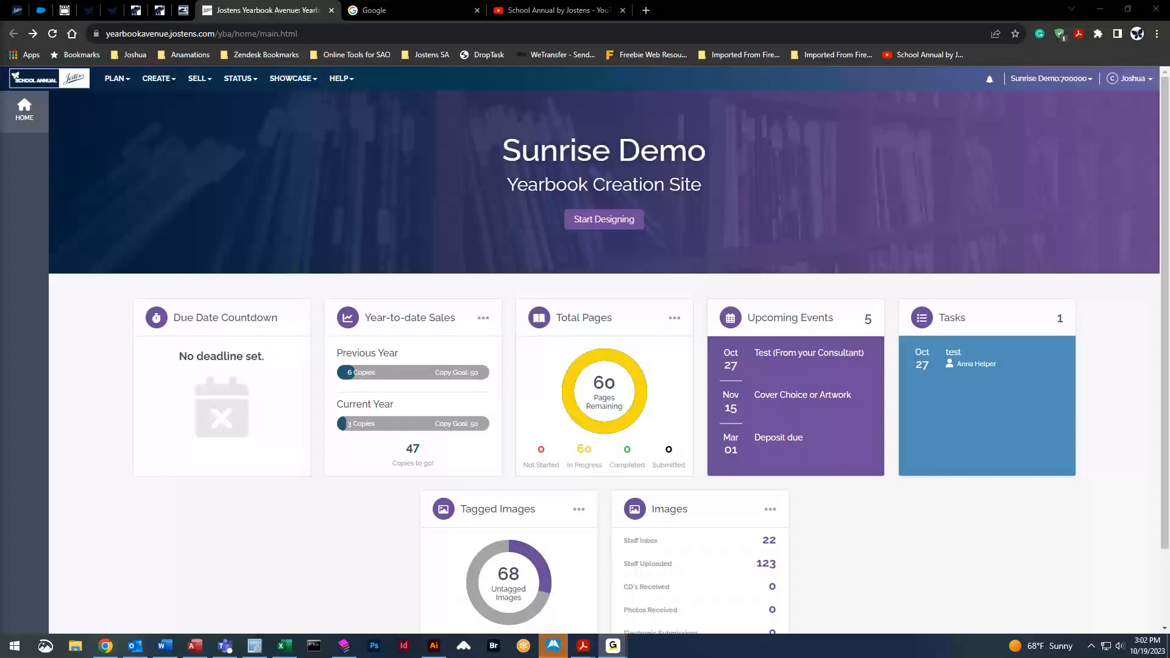
Open the CREATE menu on the Sunrise Demo home dashboard
left_click(173, 87)
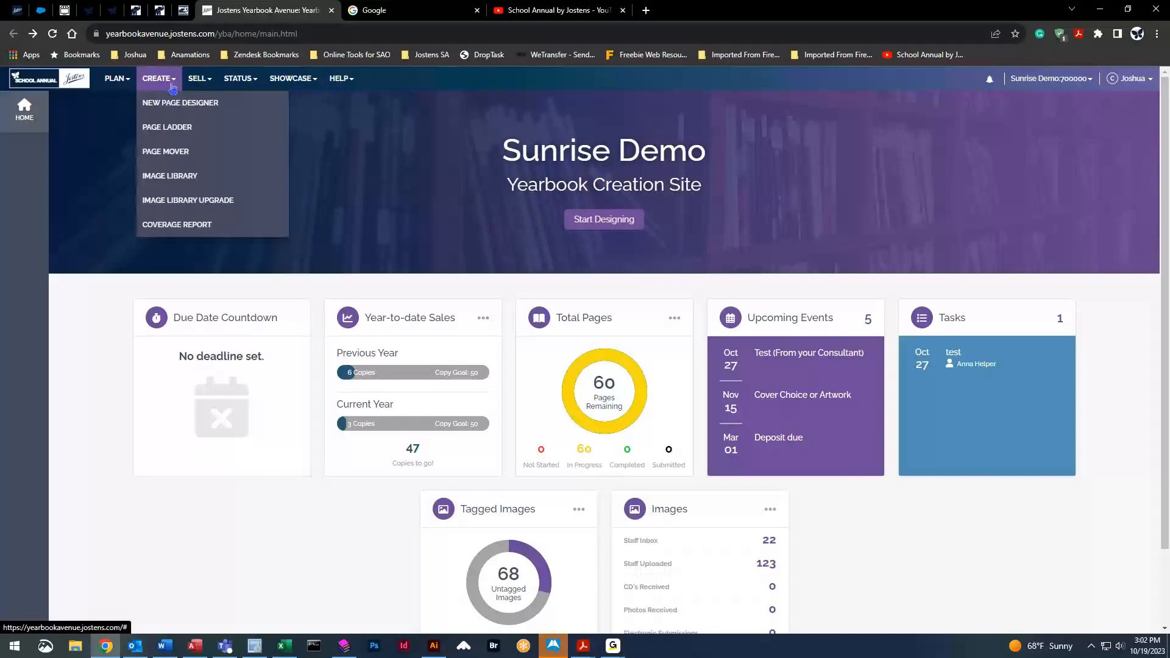
Open the Image Library and show the 27 portraits in the Portrait > Adkins folder
left_click(179, 178)
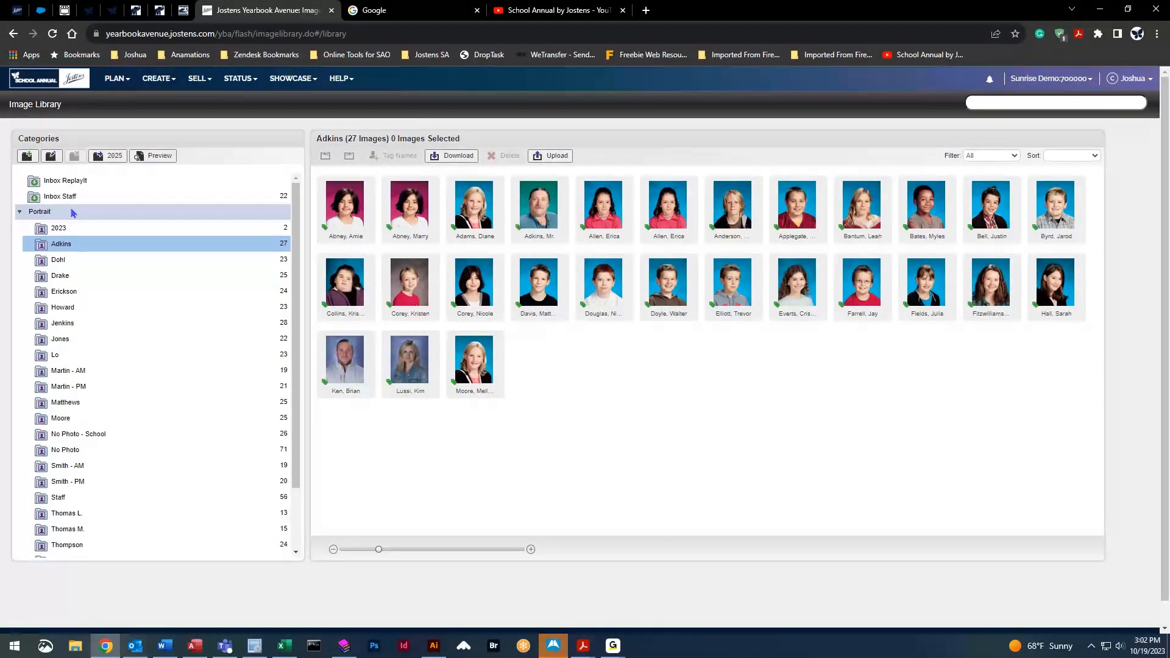
left_click(22, 214)
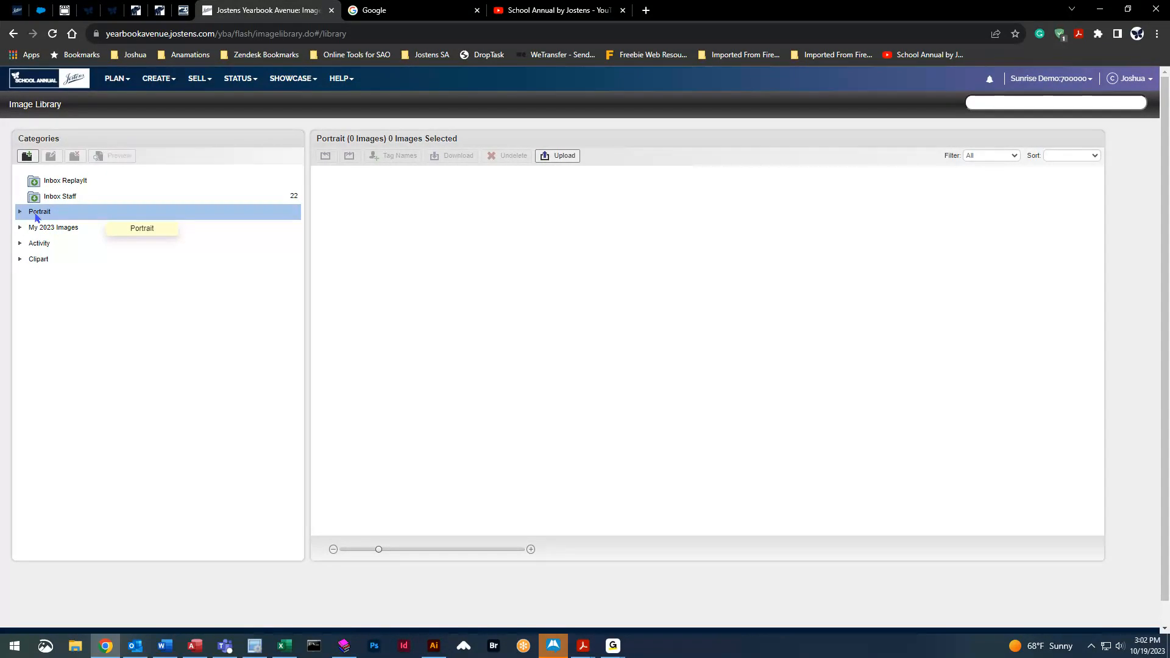
double_click(36, 215)
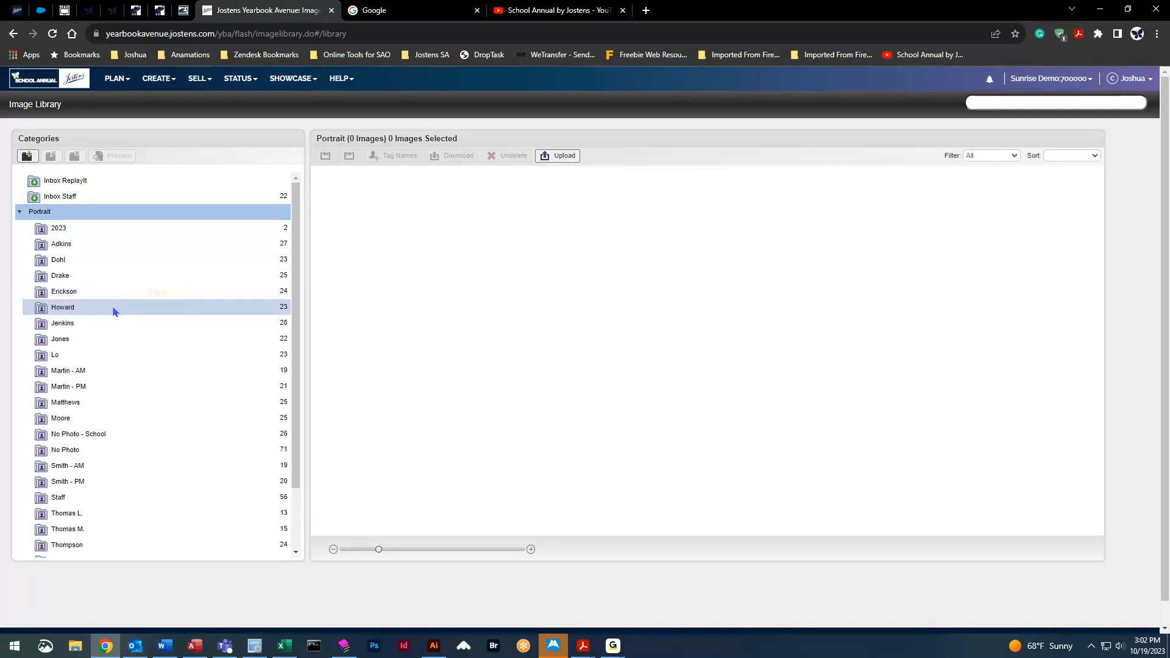
left_click(134, 251)
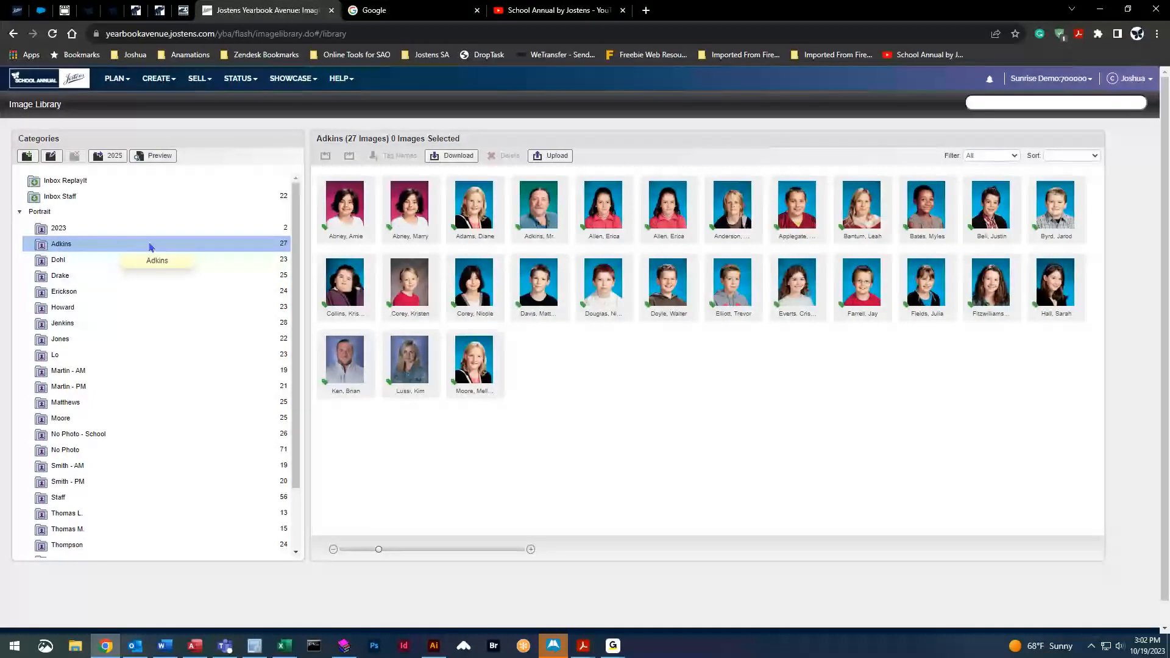
left_click(159, 156)
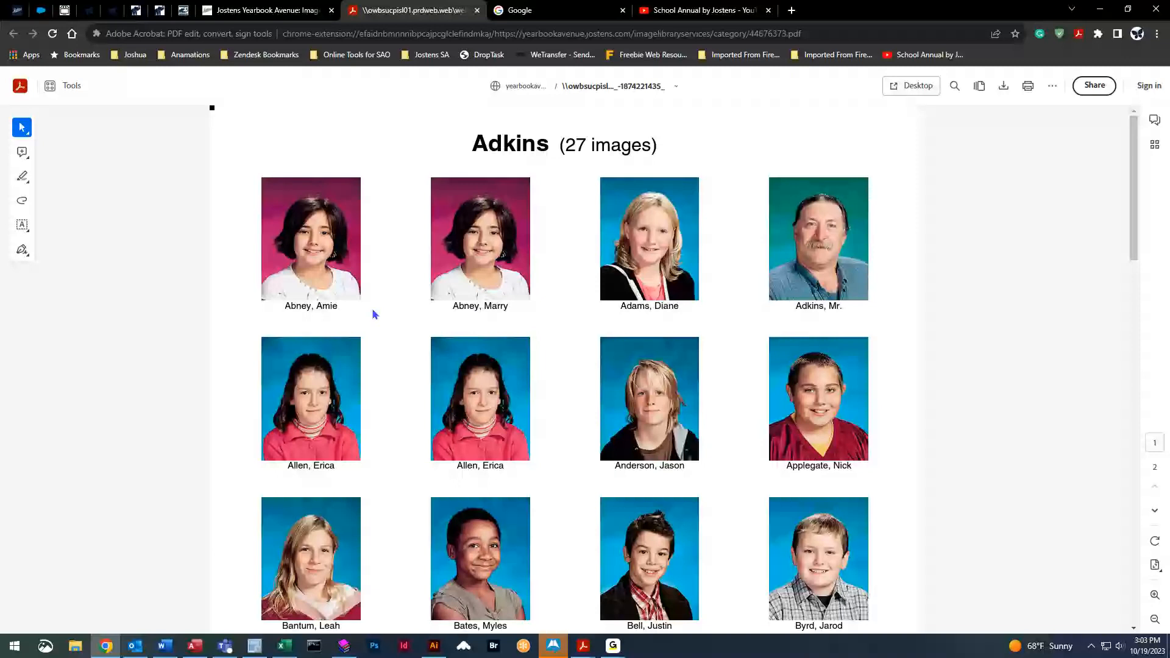
scroll(577, 408, "down", 5)
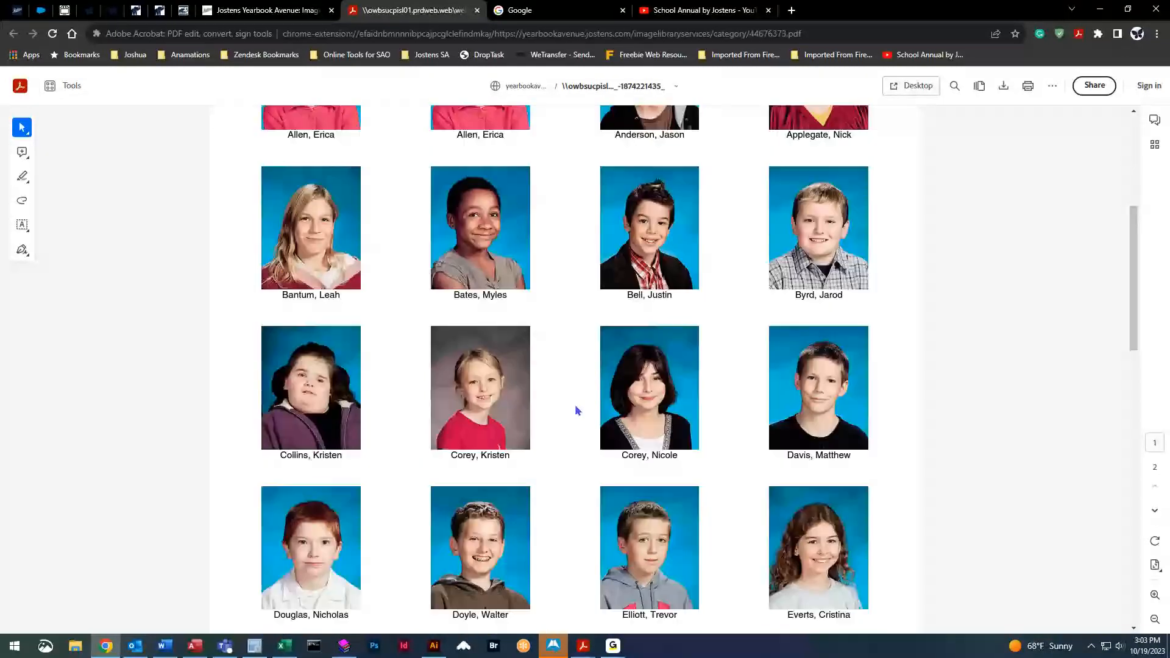
scroll(577, 410, "down", 7)
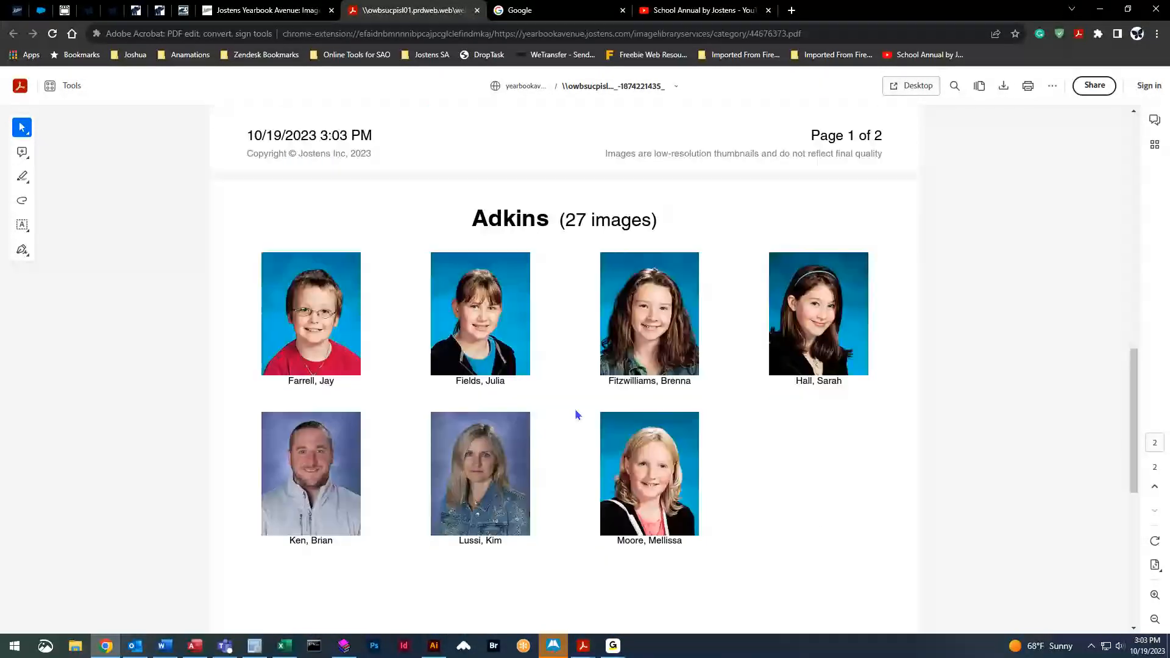
scroll(576, 414, "down", 2)
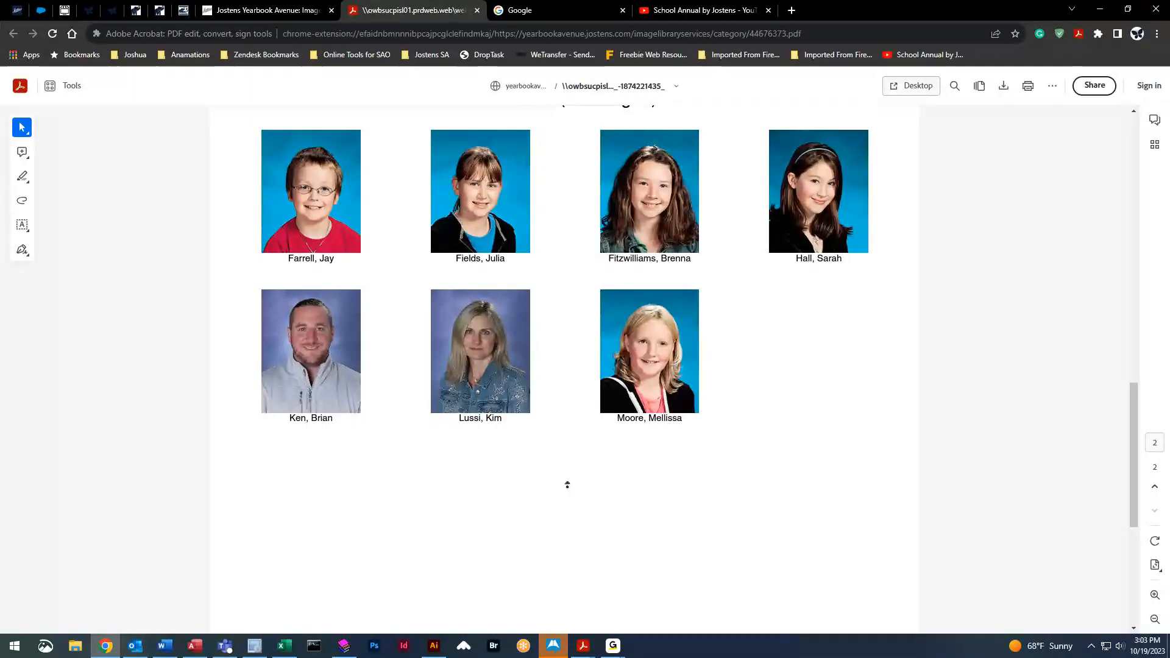
scroll(567, 485, "up", 16)
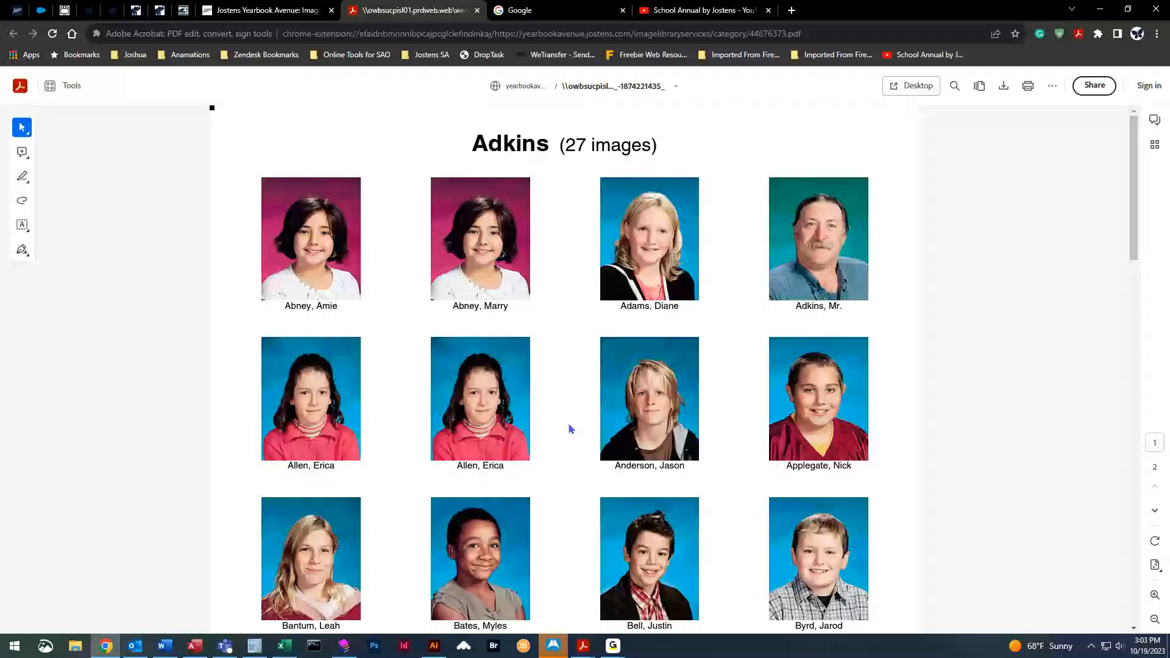
scroll(571, 429, "down", 6)
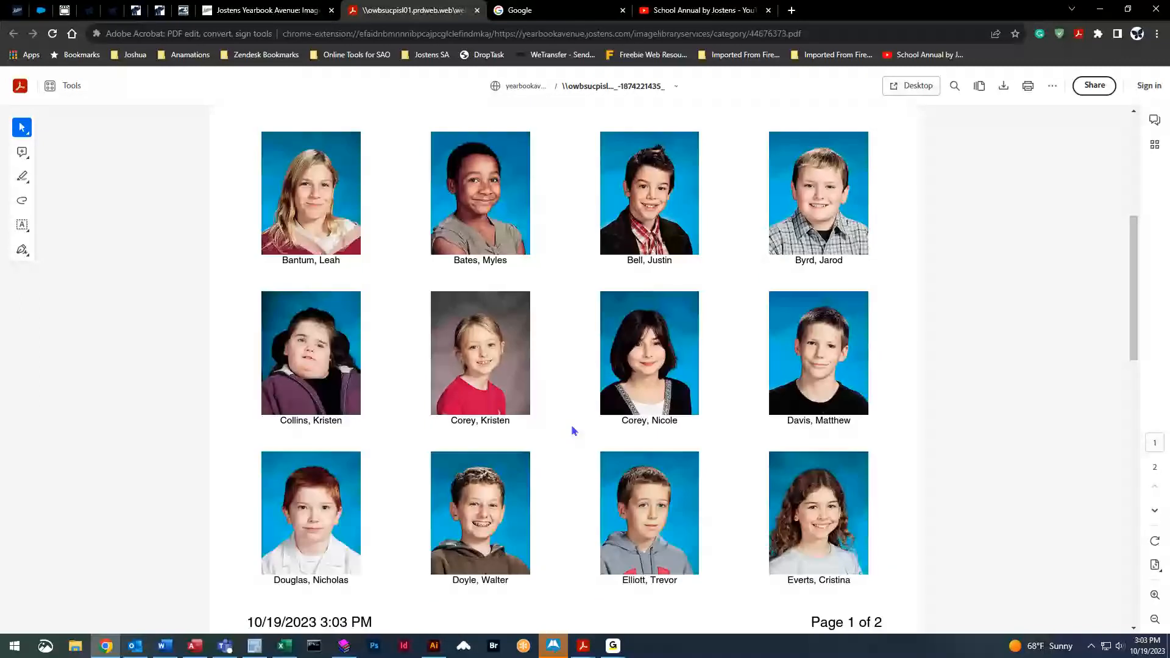
scroll(573, 431, "down", 8)
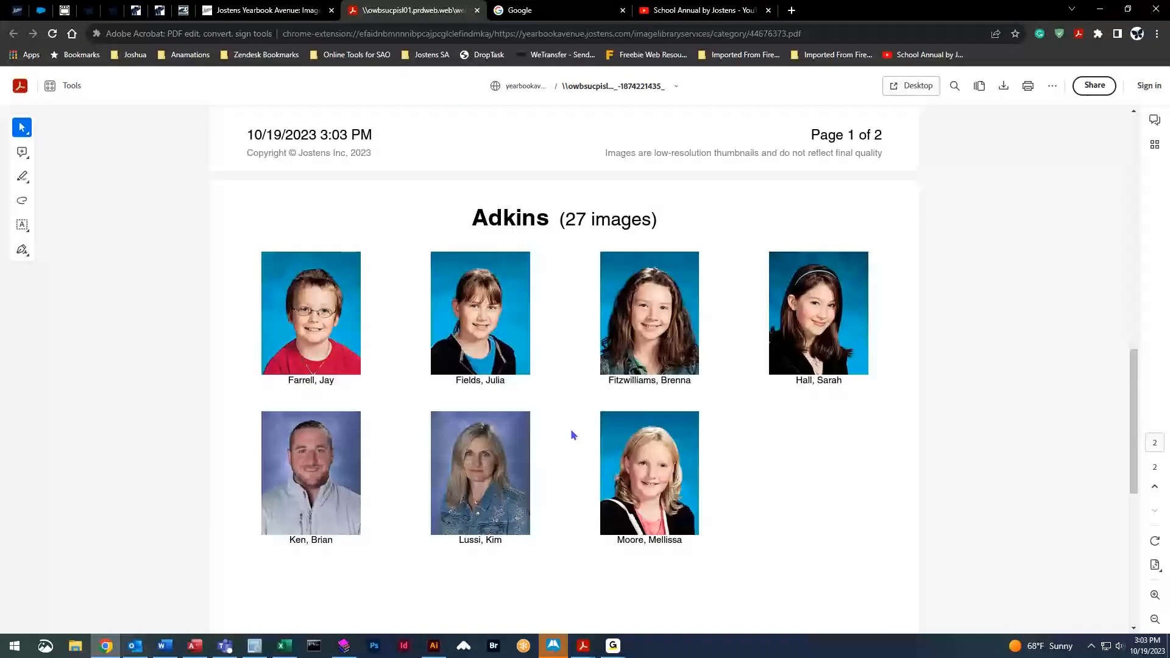
scroll(571, 432, "up", 5)
middle_click(419, 9)
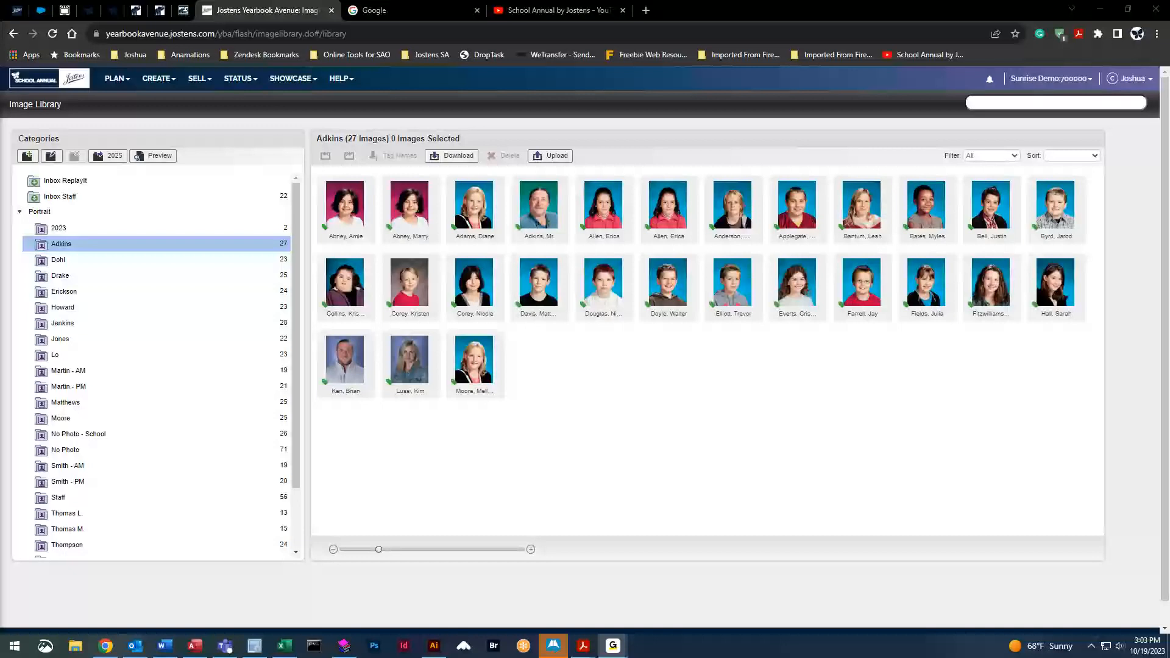
Open the Coverage Report and change the first student's grade from 5th to 4th Grade
left_click(160, 82)
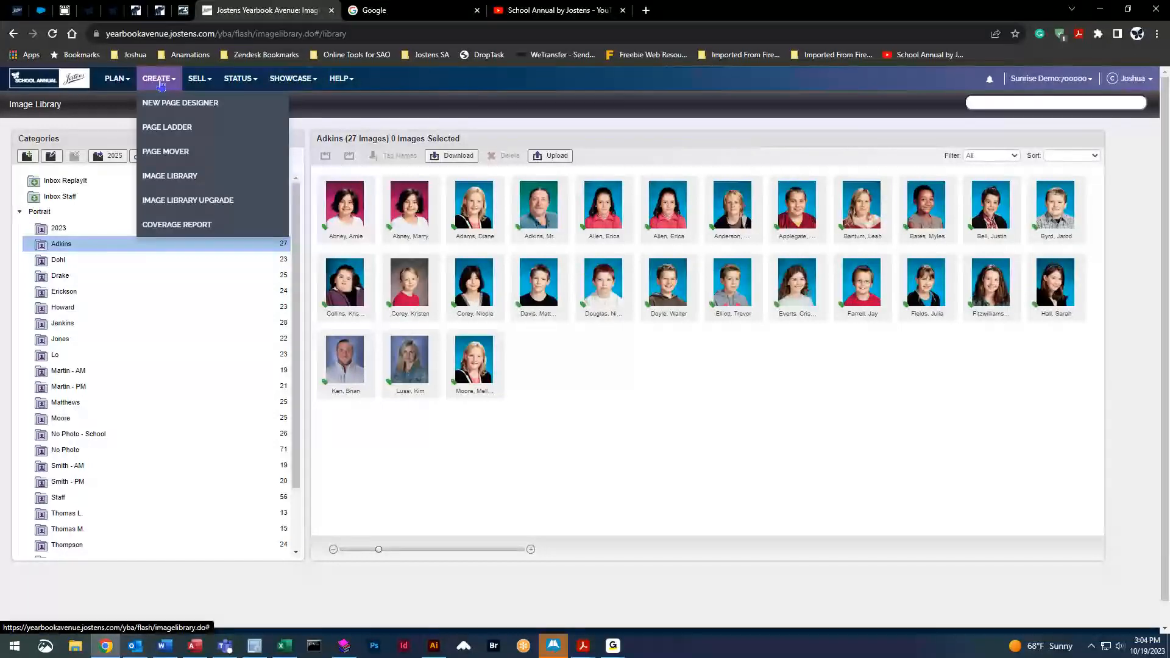
left_click(158, 226)
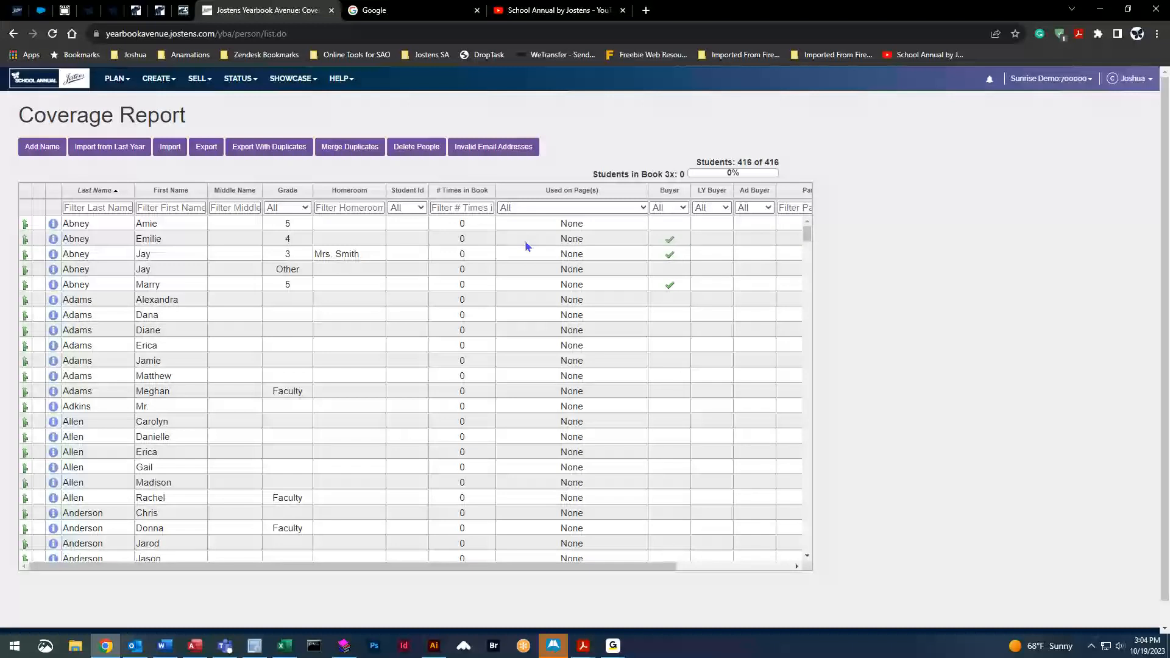
left_click(368, 223)
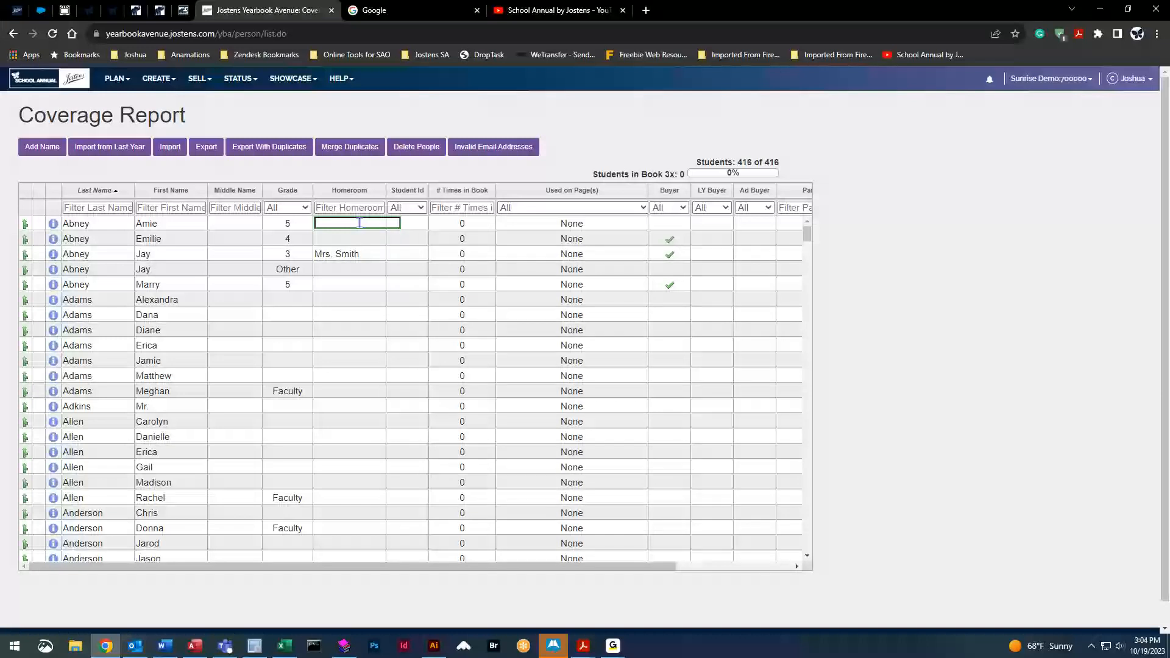
left_click(296, 223)
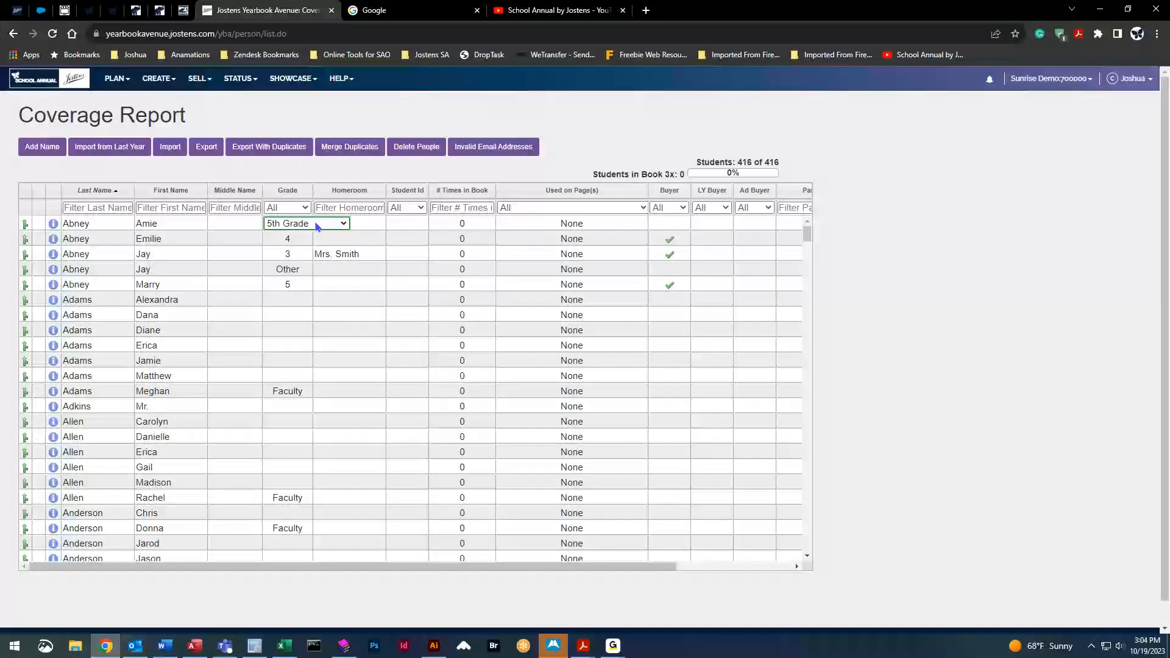
left_click(316, 224)
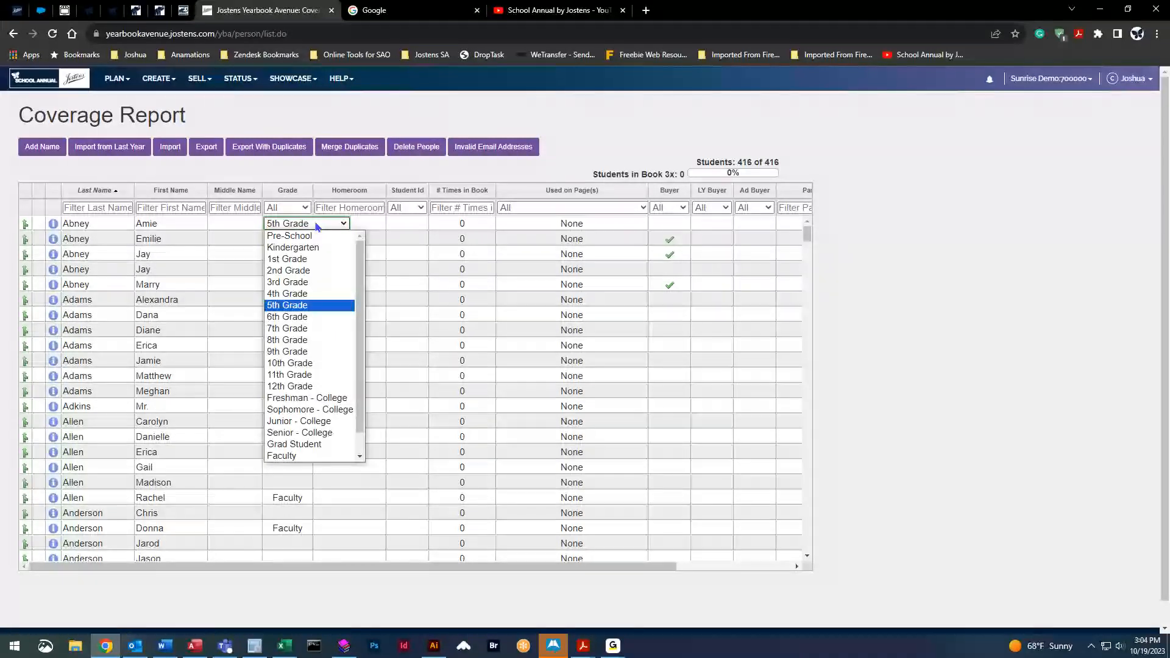
left_click(298, 294)
left_click(308, 168)
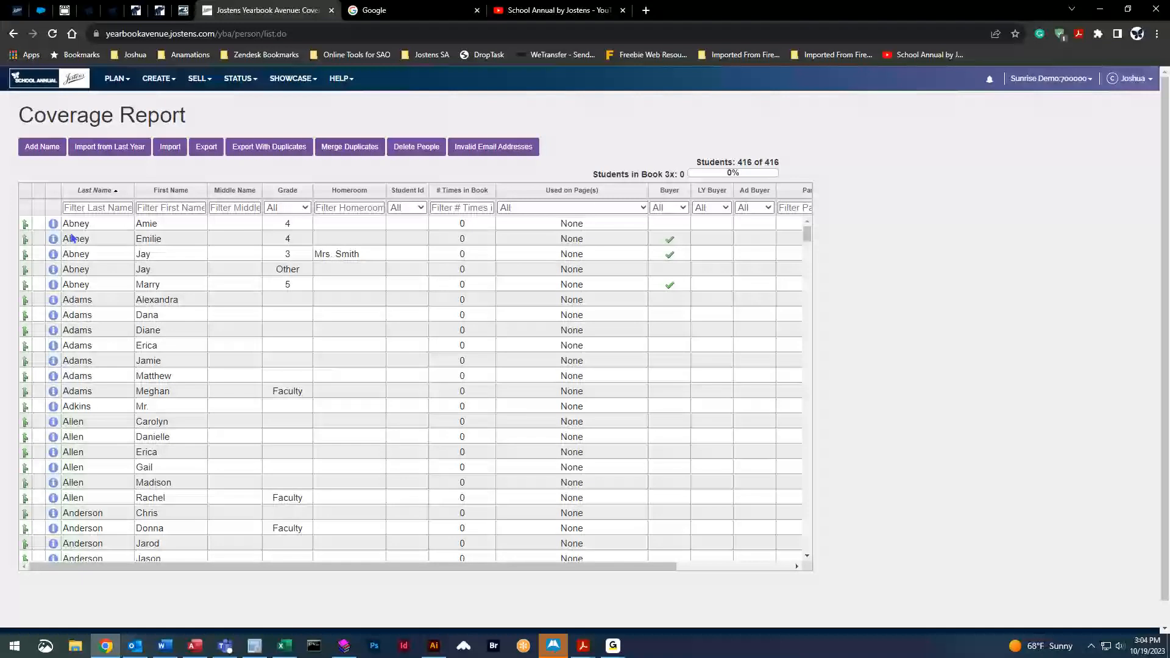
Fix the spelling of the first student's first name by correcting its last letter
left_click(168, 224)
left_click(167, 224)
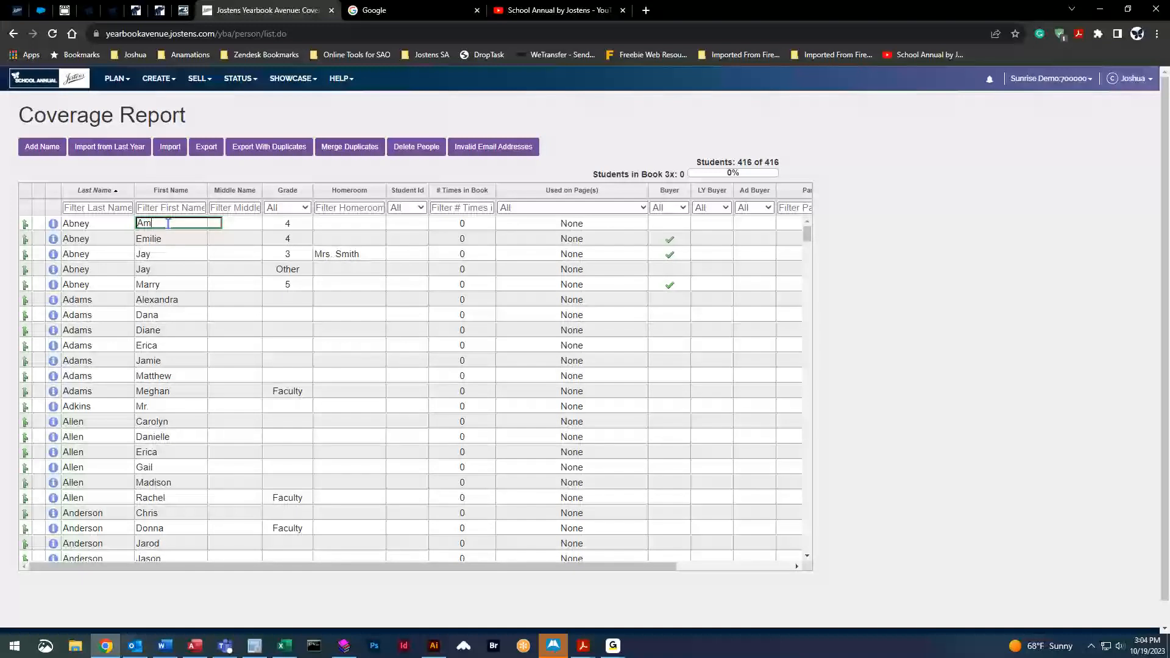
type("Y")
key("BackSpace")
type("y")
Try Last Name, Grade and Homeroom sorts, then sort by # Times in Book, highest first
left_click(98, 191)
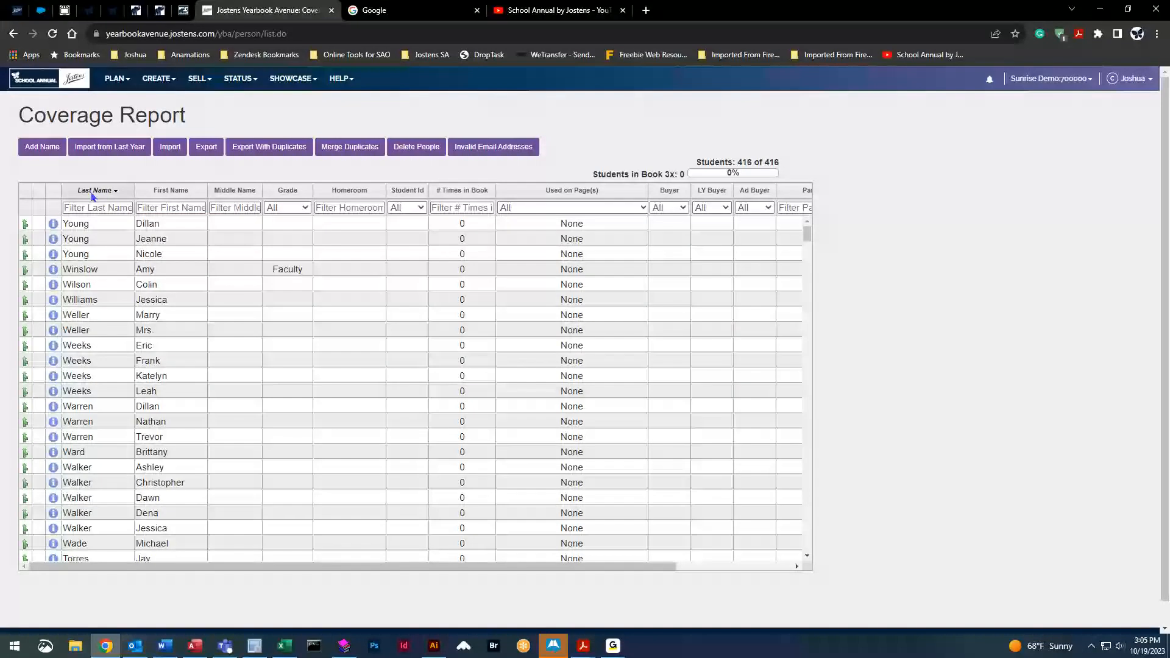
left_click(97, 191)
left_click(291, 191)
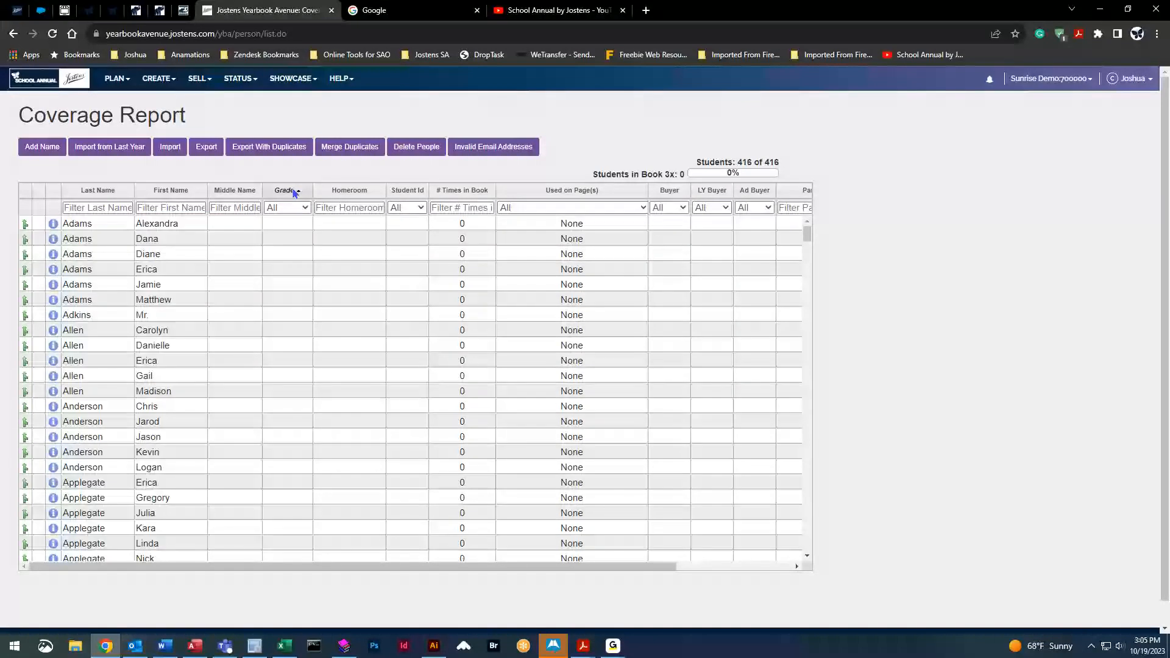
left_click(291, 191)
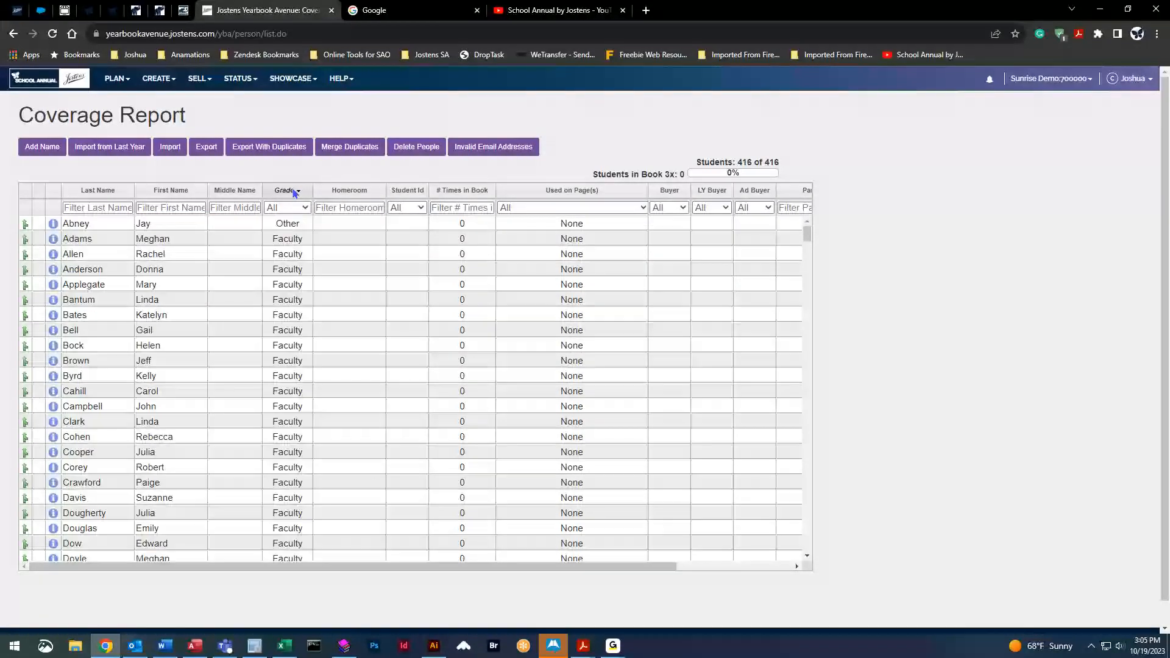
left_click(352, 190)
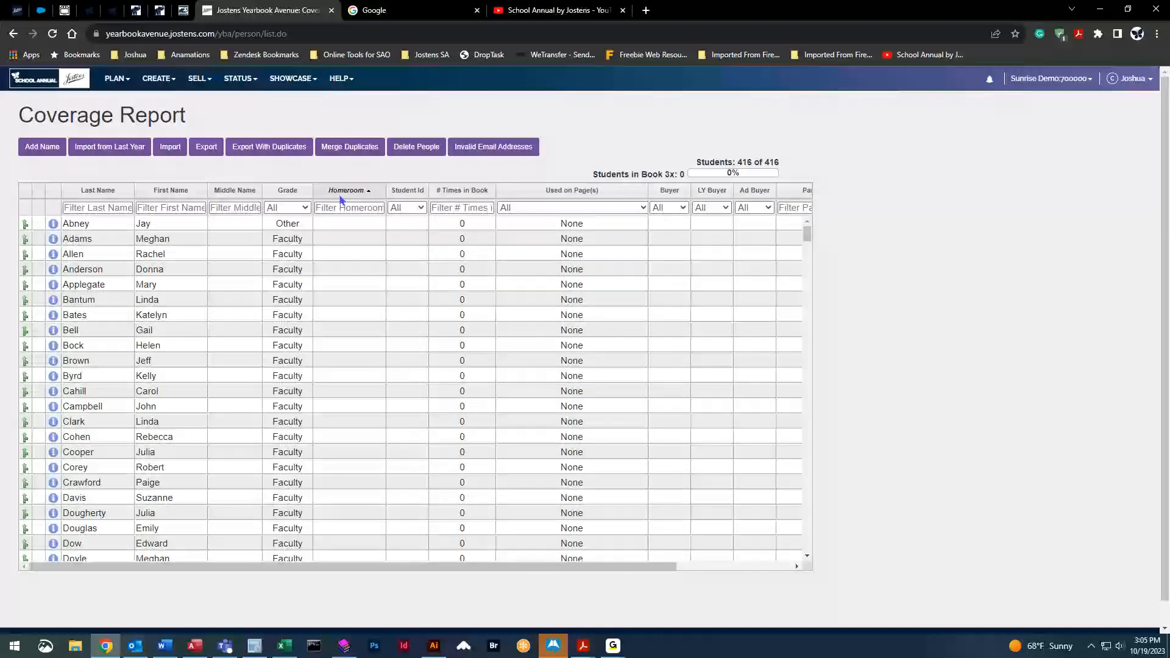
left_click(480, 192)
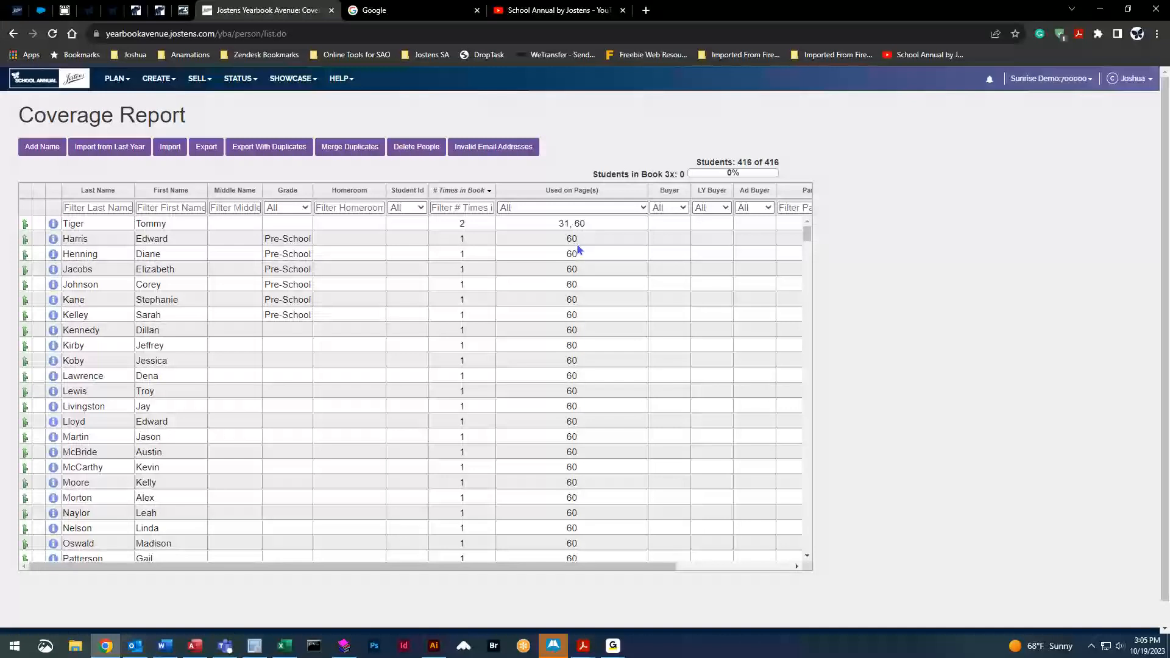
Back in the Image Library, review the first portrait's tagged person and close without changes
left_click(156, 81)
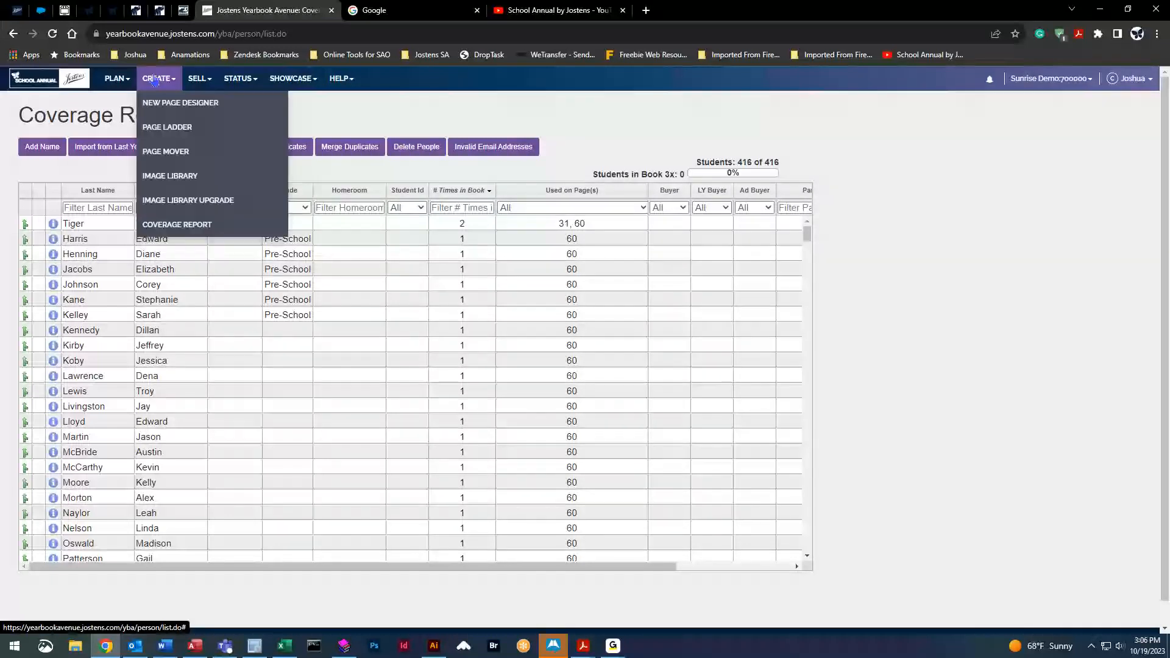
left_click(177, 176)
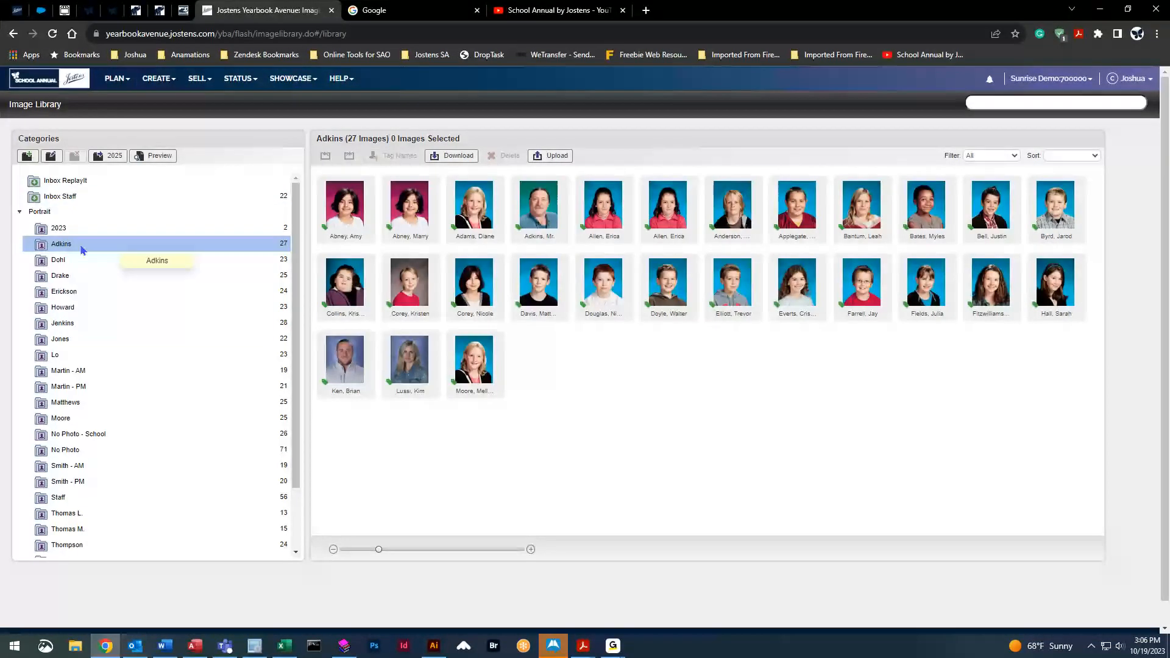
double_click(354, 243)
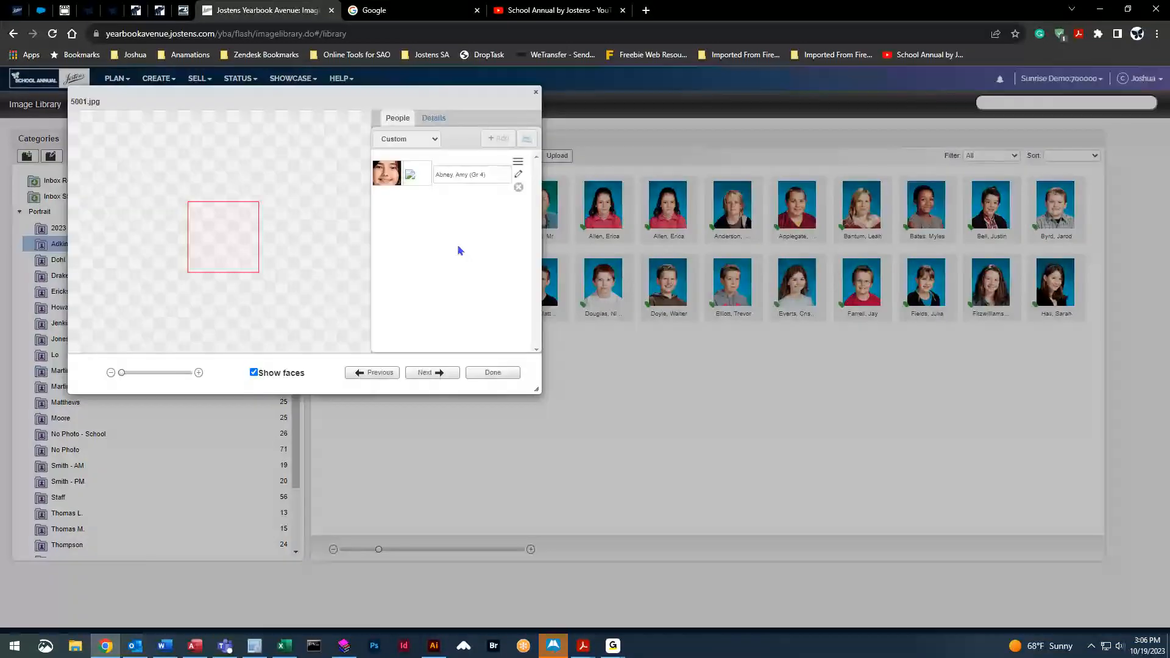
left_click(518, 177)
left_click(433, 279)
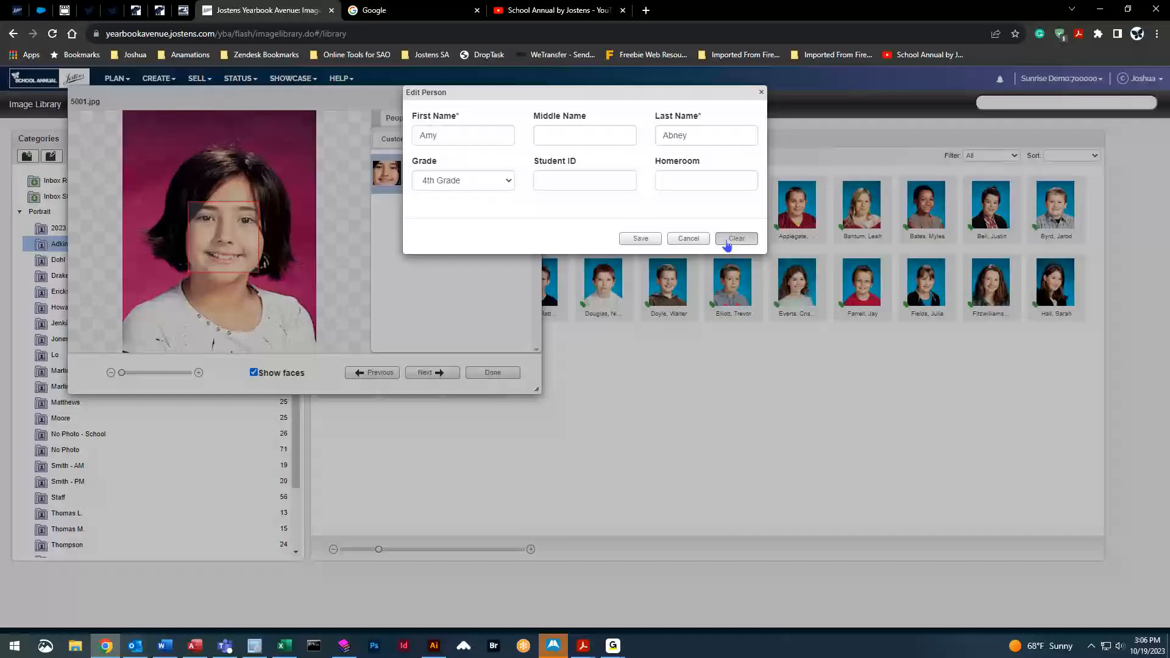
left_click(691, 239)
left_click(535, 92)
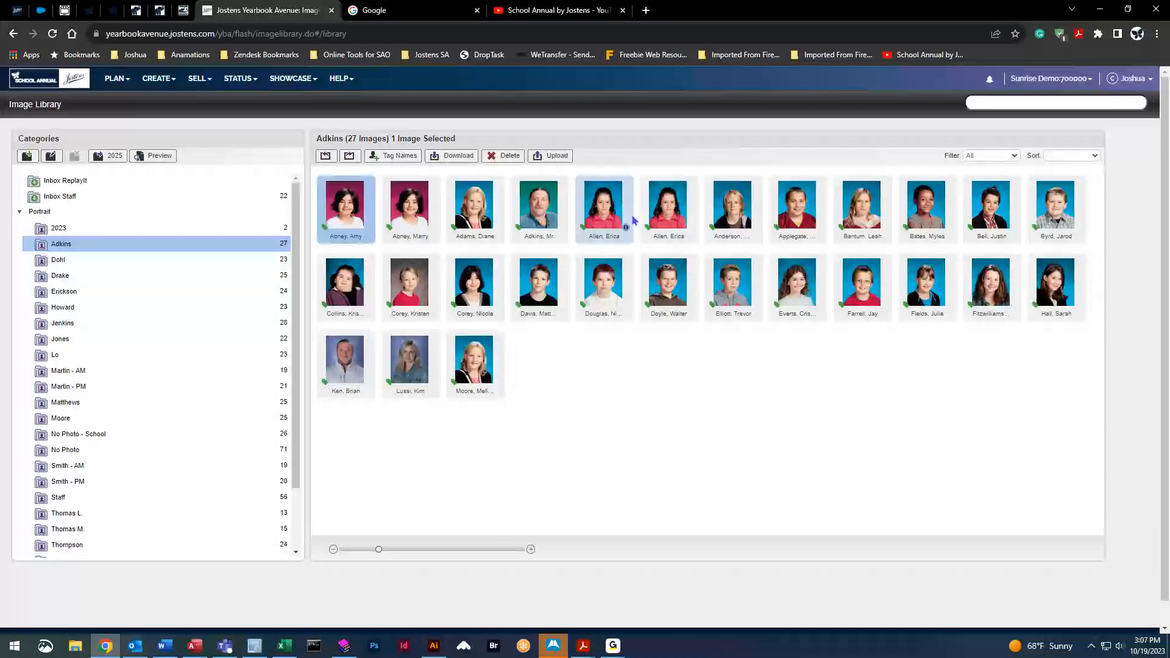
Set the first duplicate portrait to Don't Use Portrait and apply the change
left_click(604, 205)
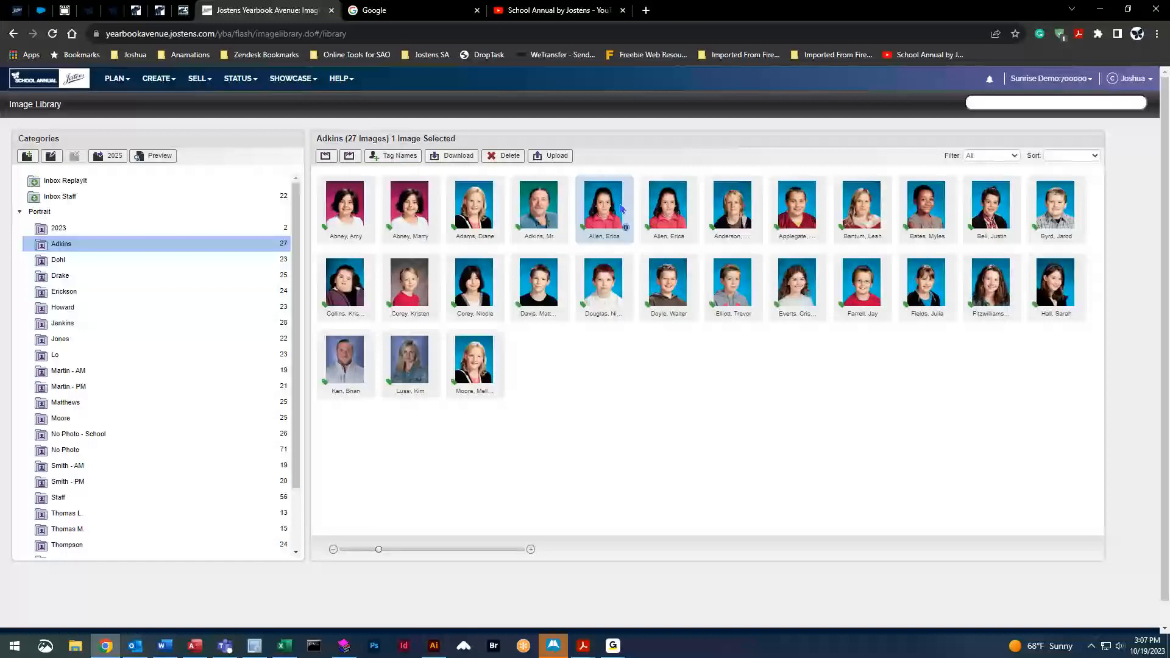
left_click(394, 158)
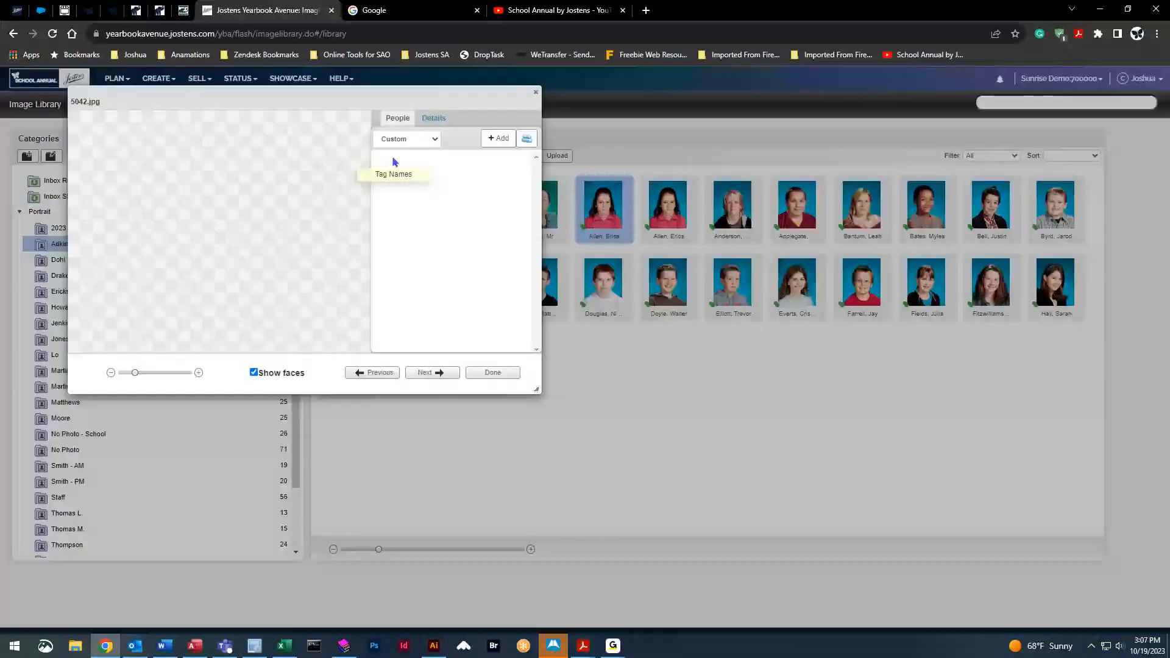
left_click(434, 121)
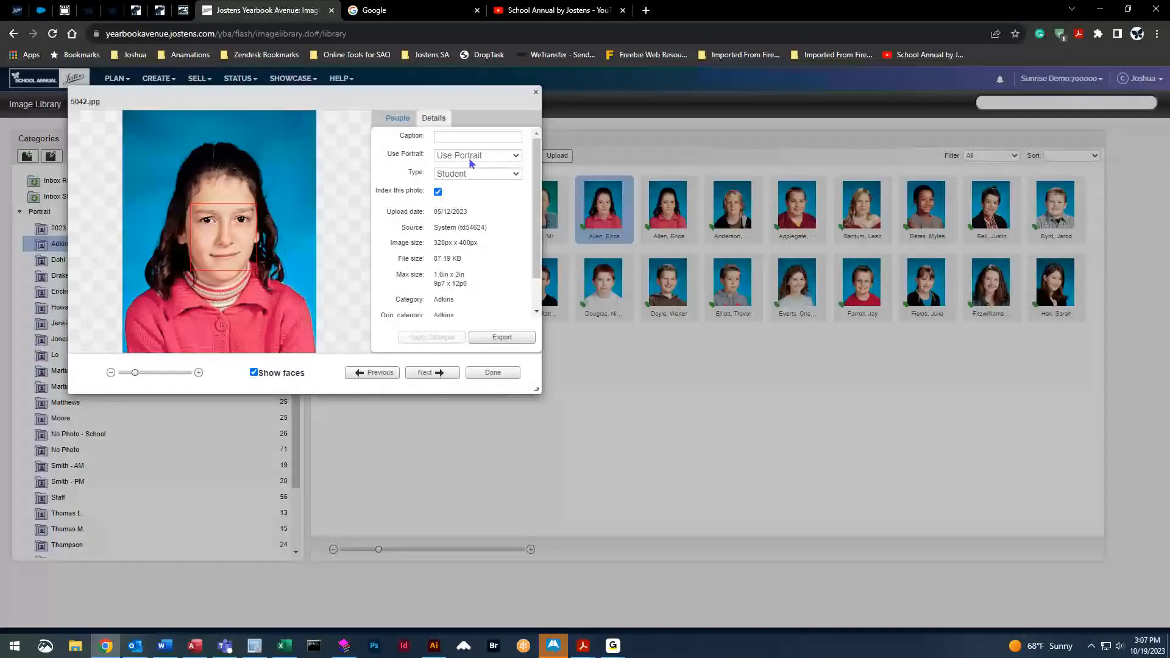
left_click(517, 157)
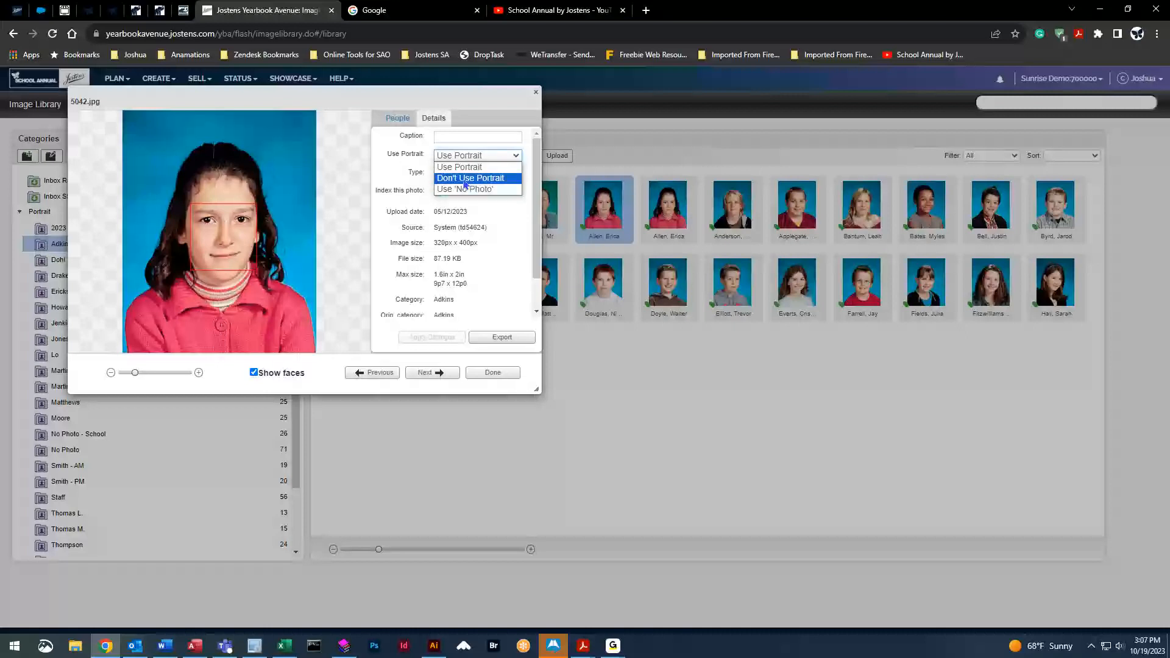
left_click(489, 181)
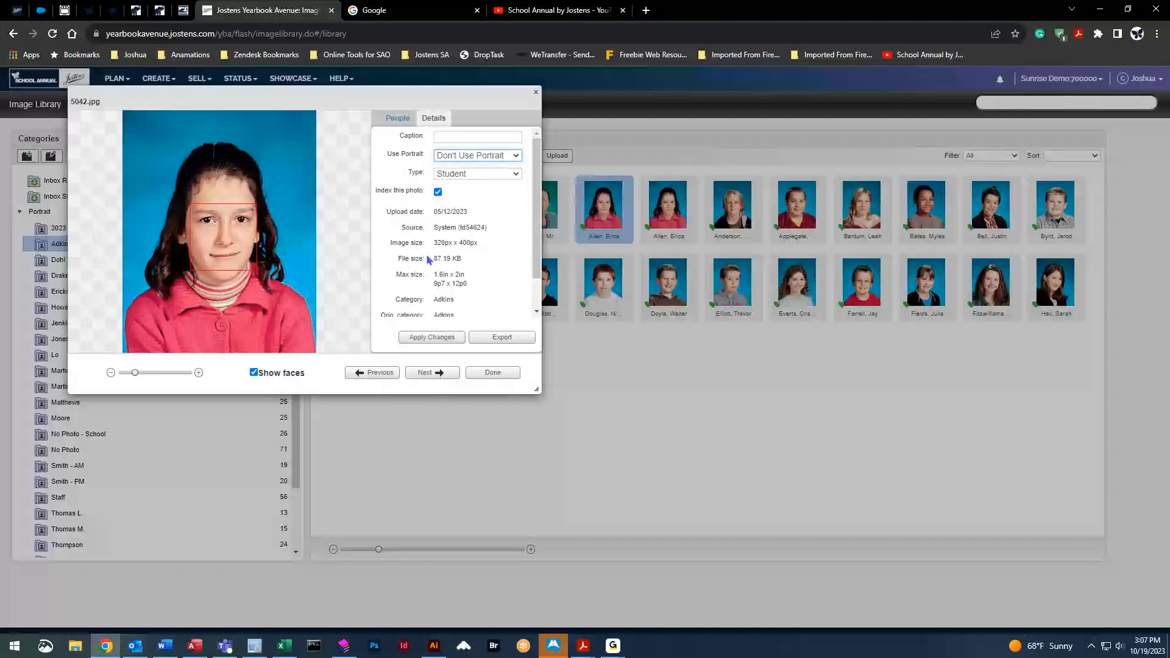
left_click(425, 338)
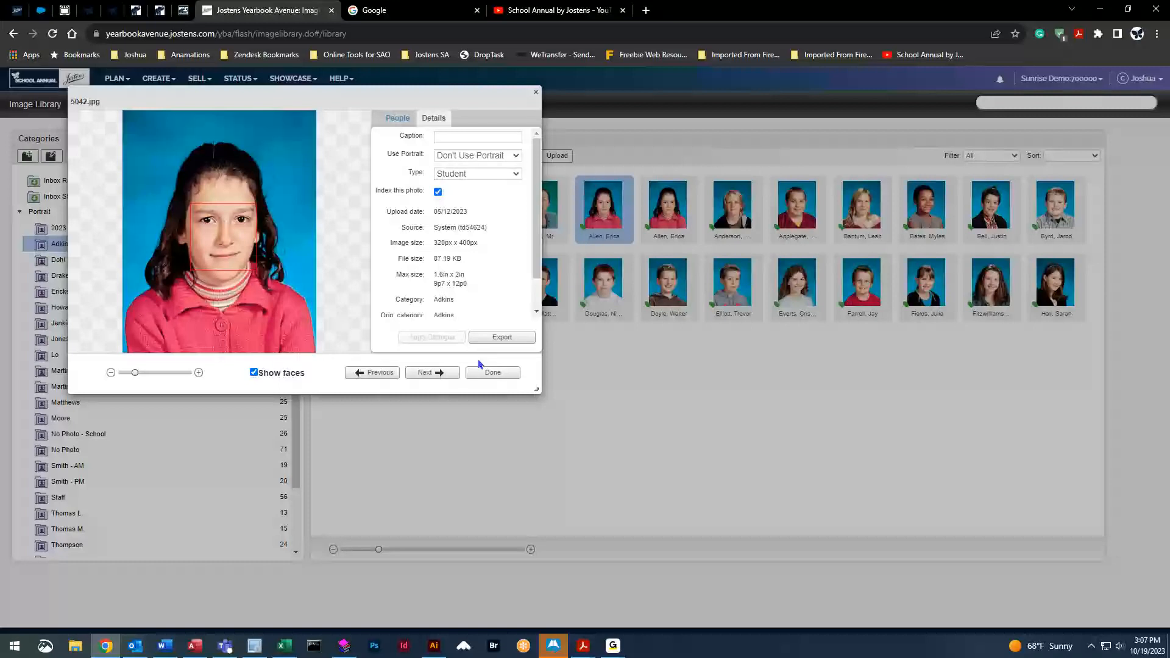
left_click(492, 372)
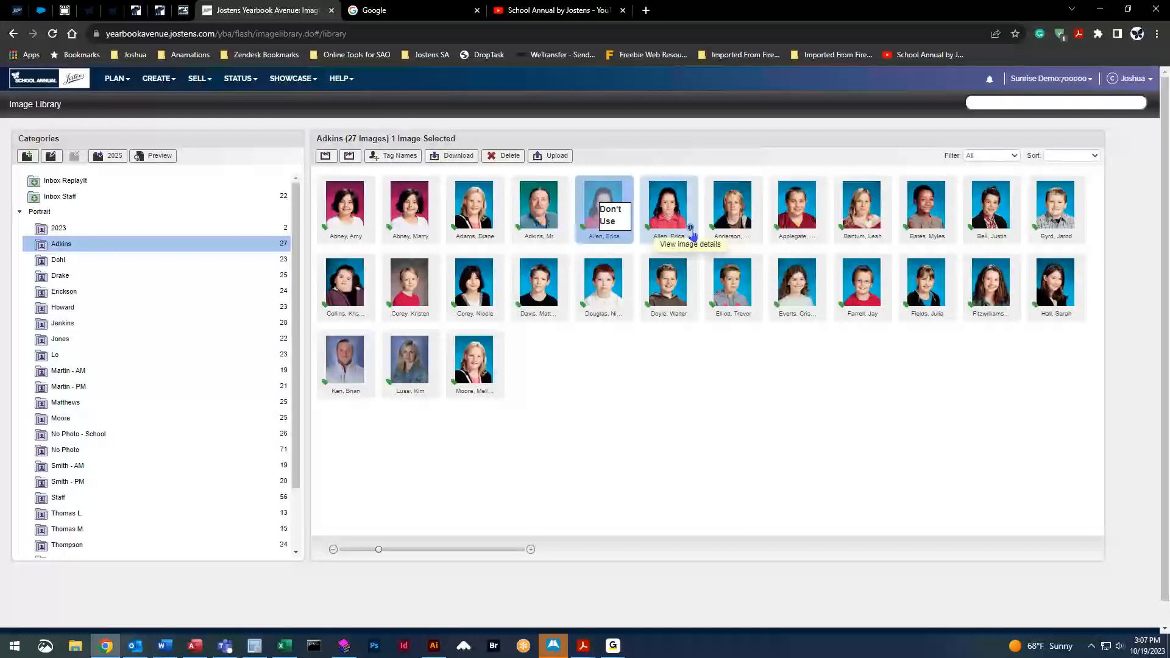
Set the second duplicate portrait to Don't Use Portrait as well
left_click(692, 232)
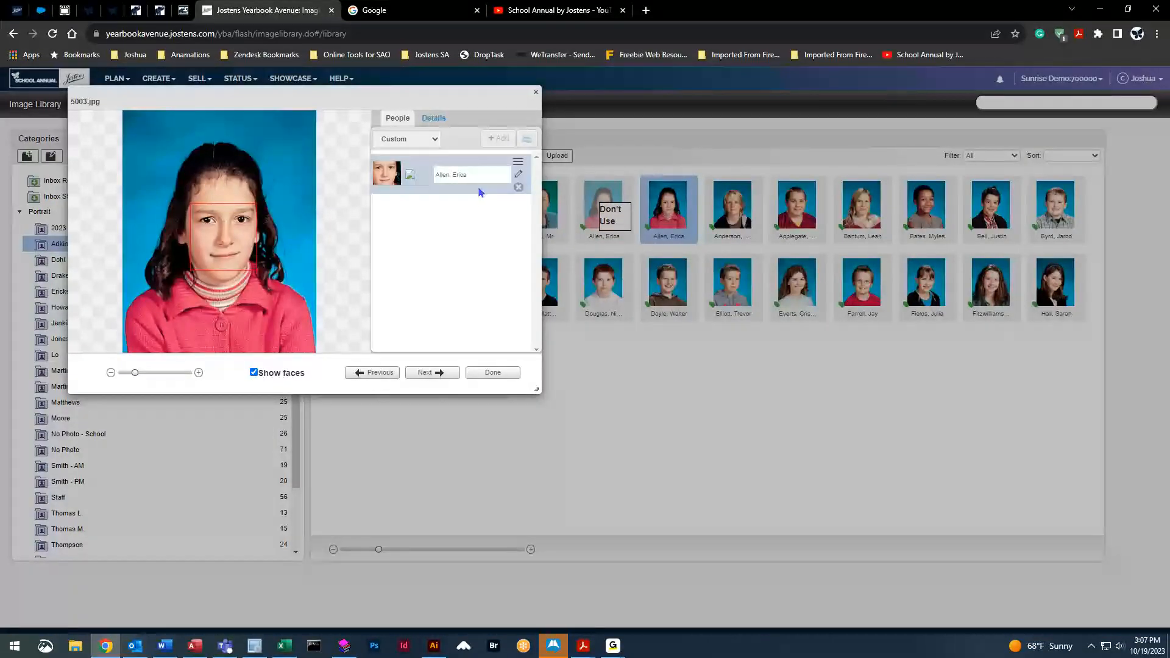
left_click(434, 117)
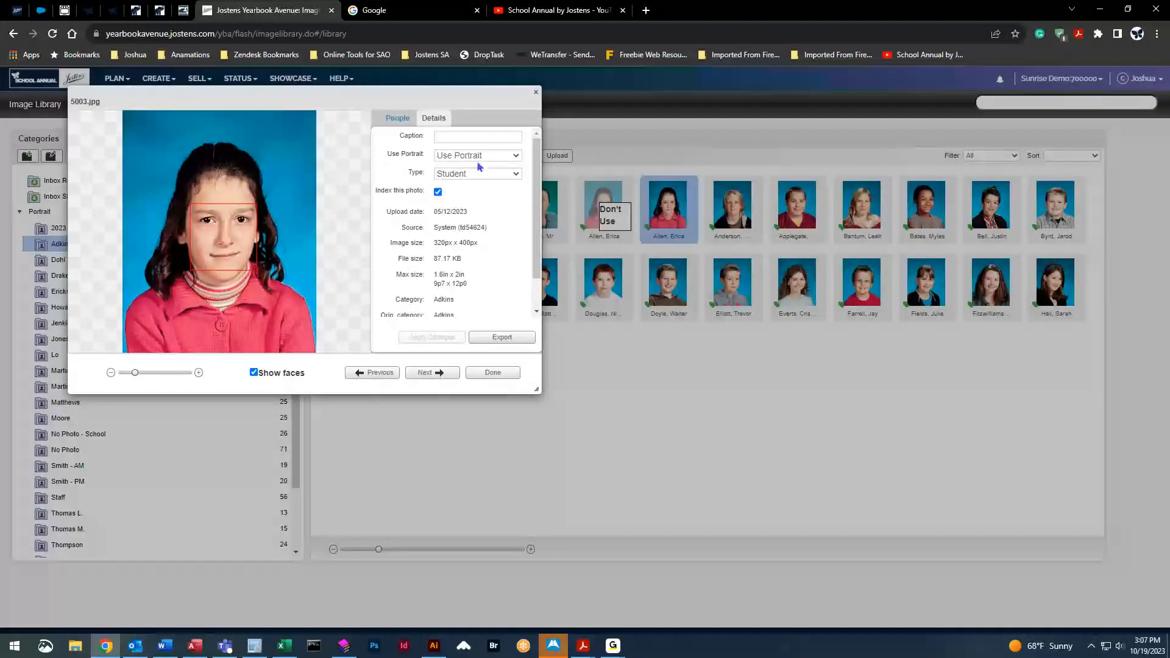
left_click(514, 156)
left_click(492, 176)
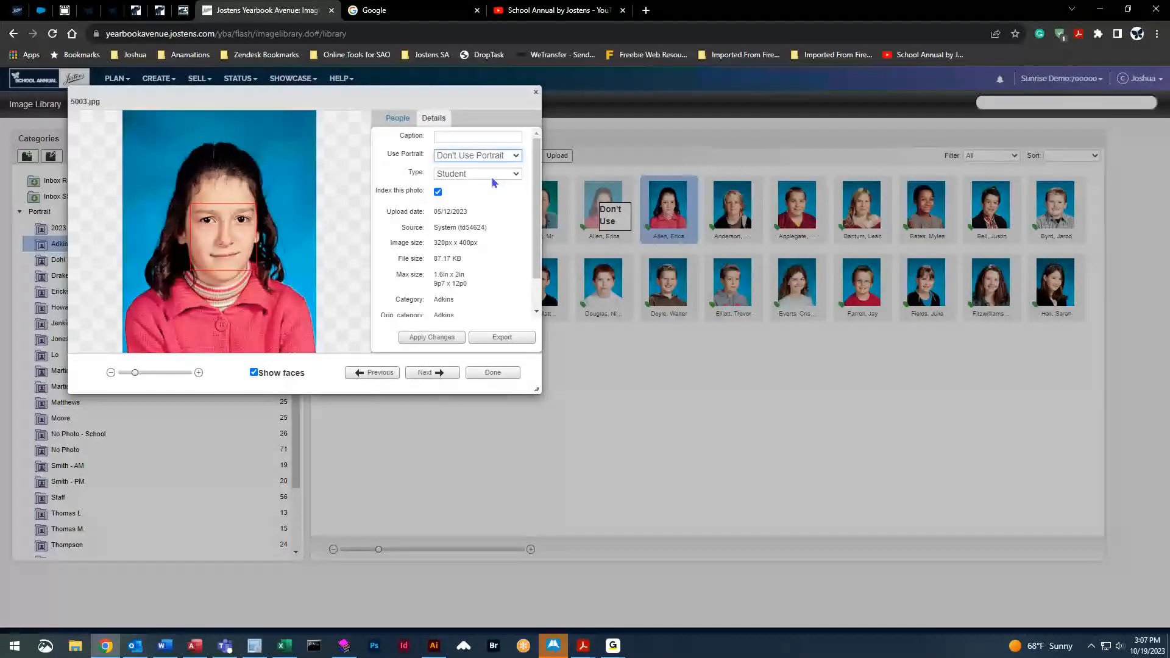
left_click(452, 337)
left_click(493, 373)
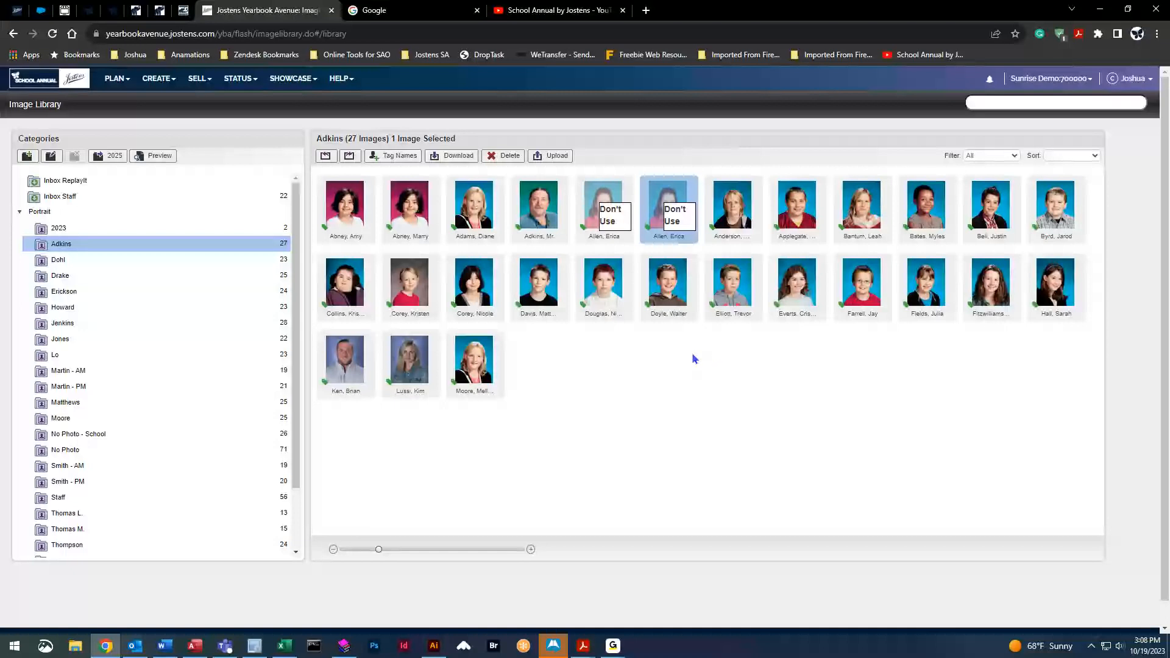
Drag the girl's second-row portrait into Martin - AM, verify it there, then return to Adkins
left_click(409, 284)
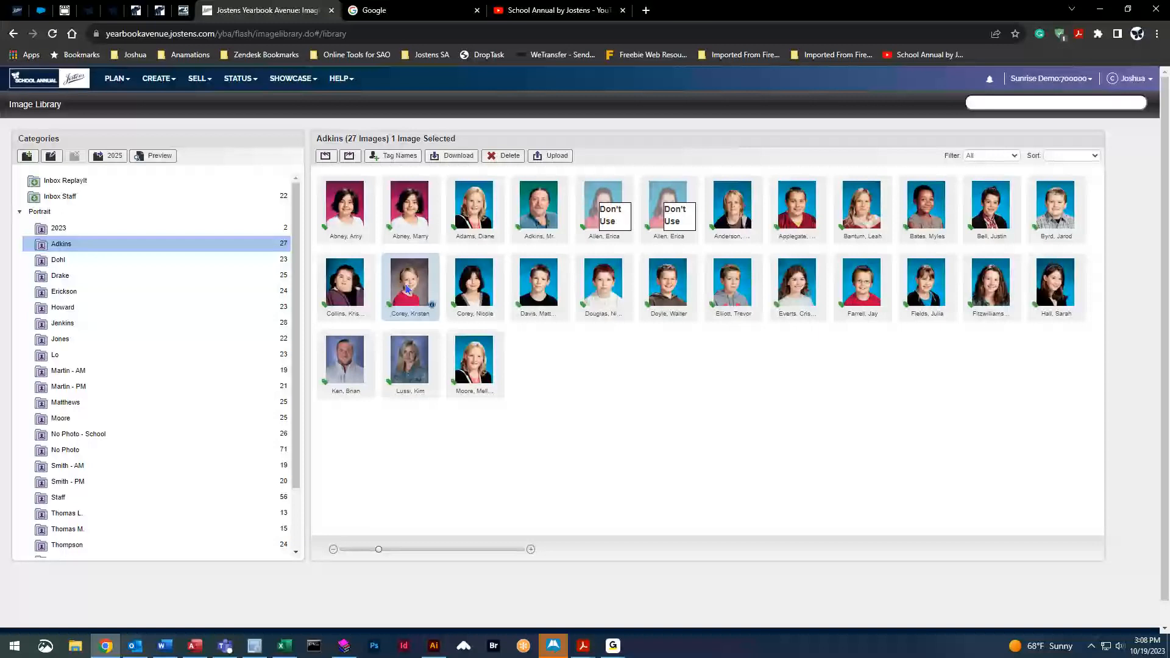
left_click_drag(407, 289, 408, 289)
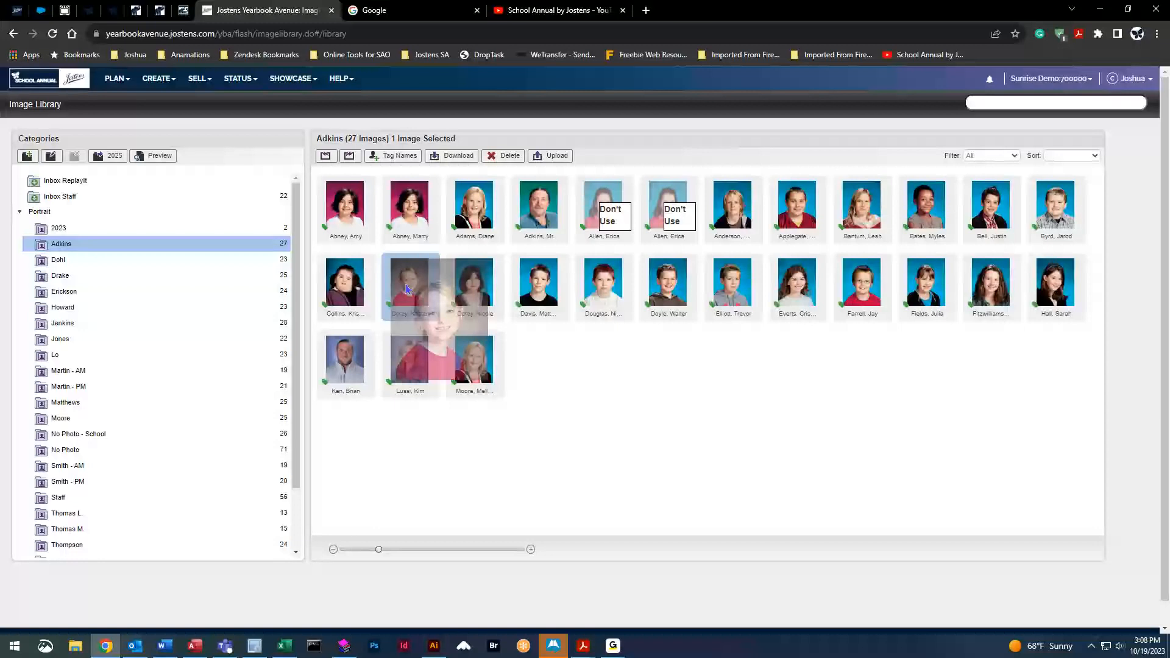
mouse_move(406, 289)
left_mouse_down()
mouse_move(380, 291)
mouse_move(400, 285)
left_mouse_up()
left_click_drag(400, 285, 123, 374)
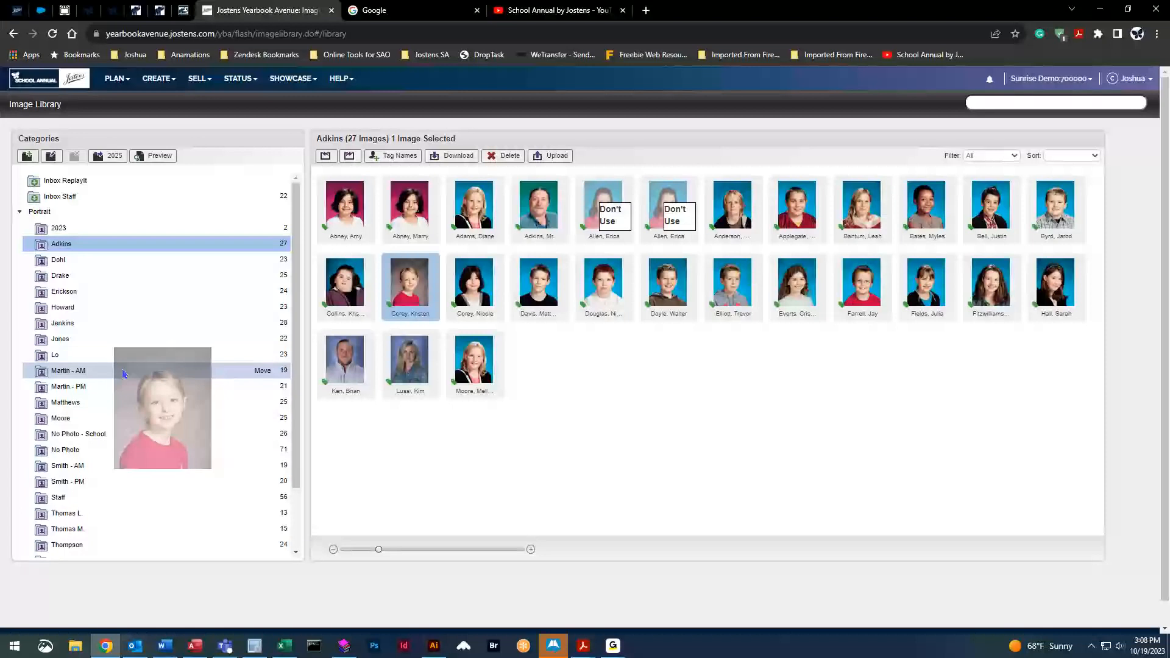
left_click_drag(123, 374, 124, 375)
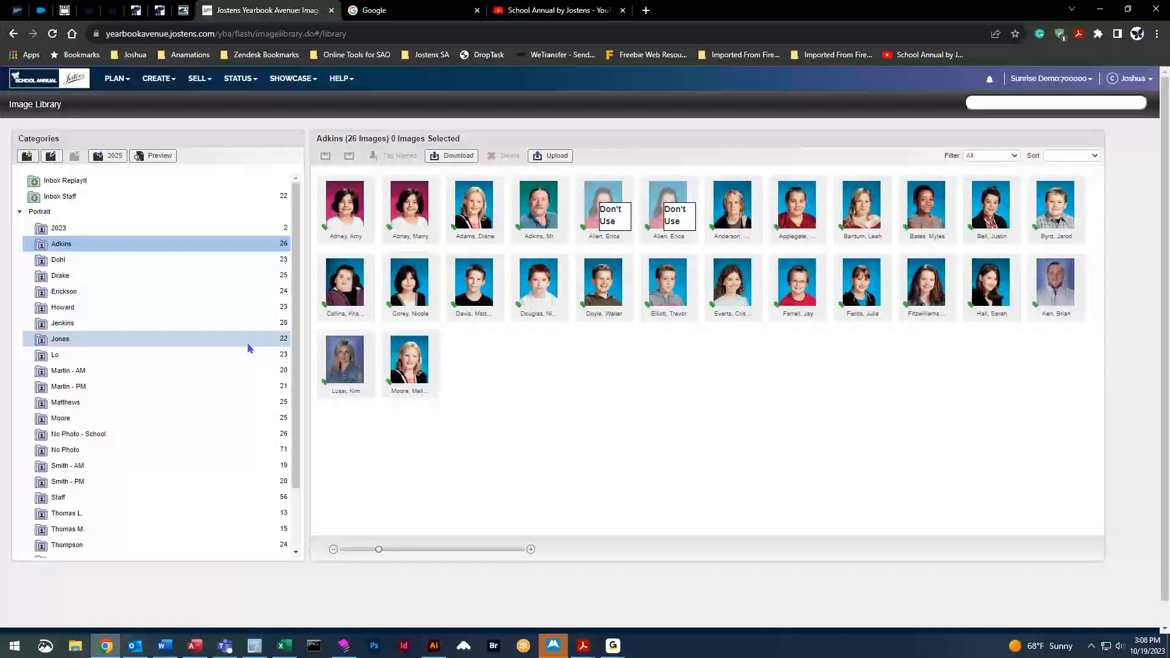
left_click(177, 374)
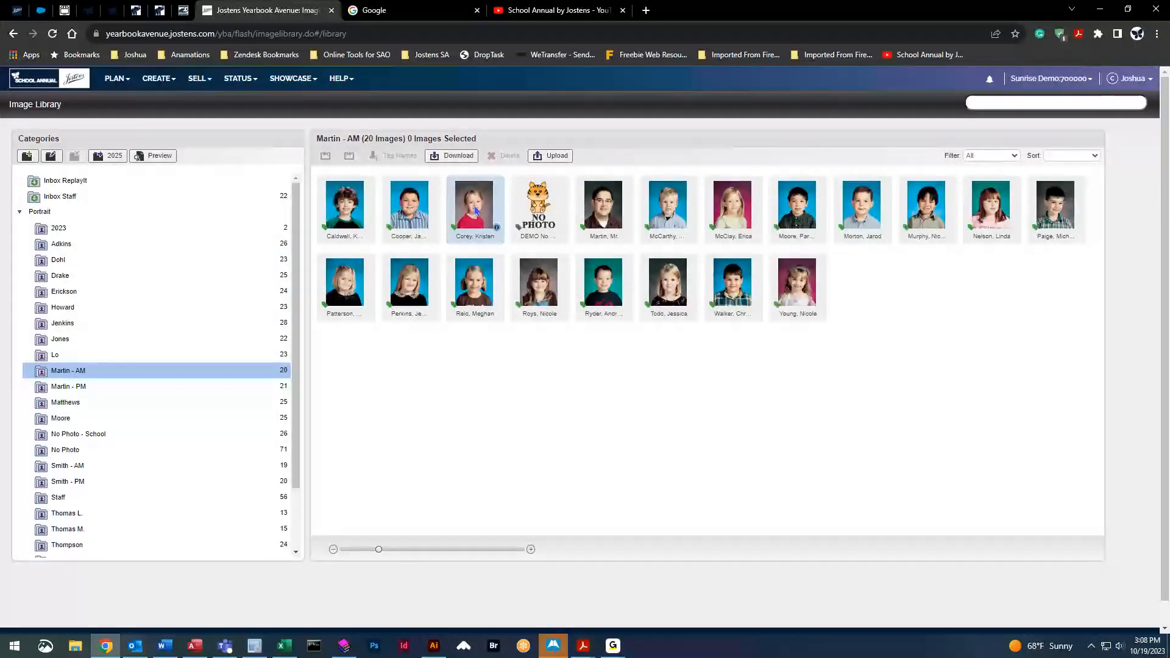
left_click(487, 218)
left_click_drag(487, 220, 134, 251)
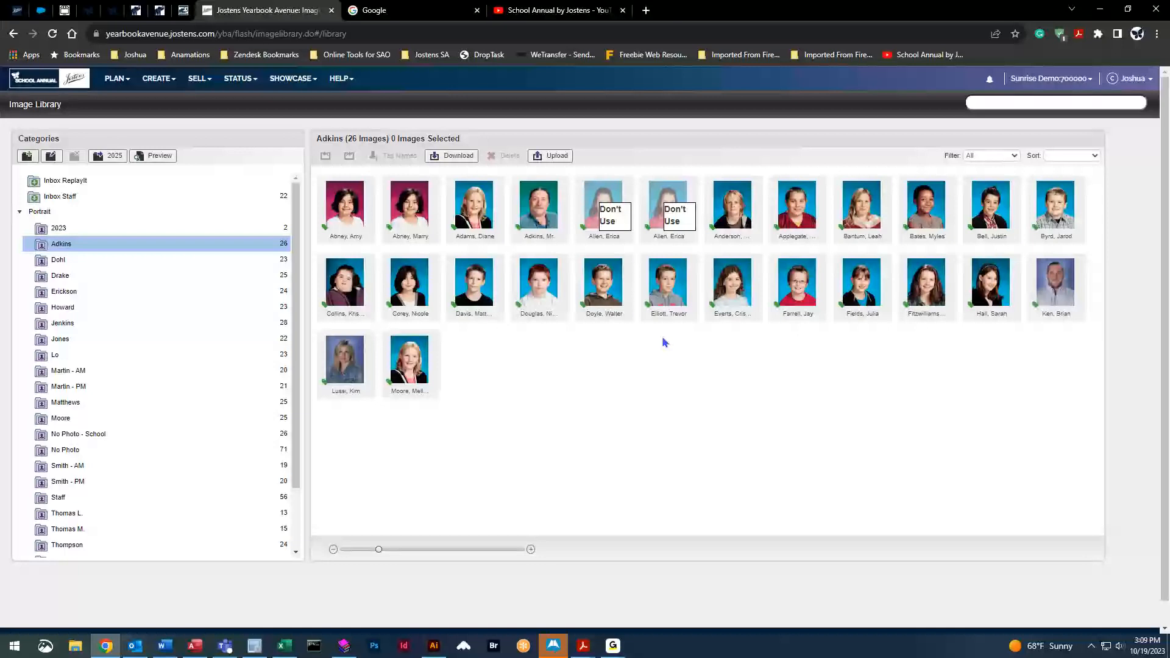
Set the boy's second-row portrait to Use 'No Photo' and apply the change
left_click(677, 285)
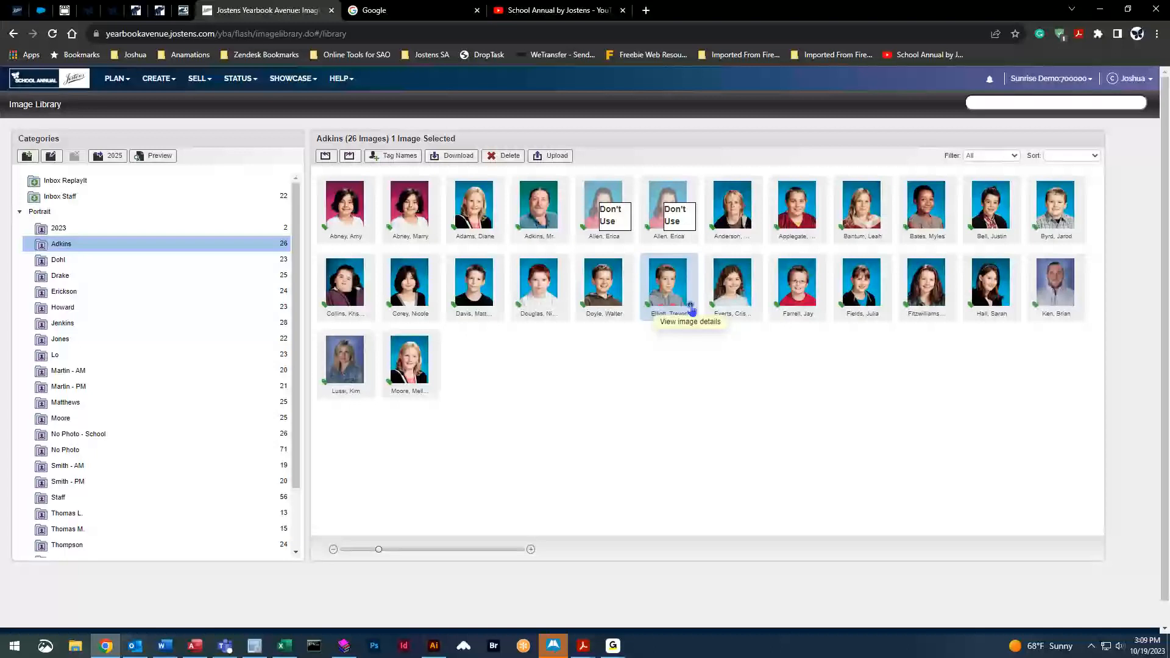
left_click(691, 307)
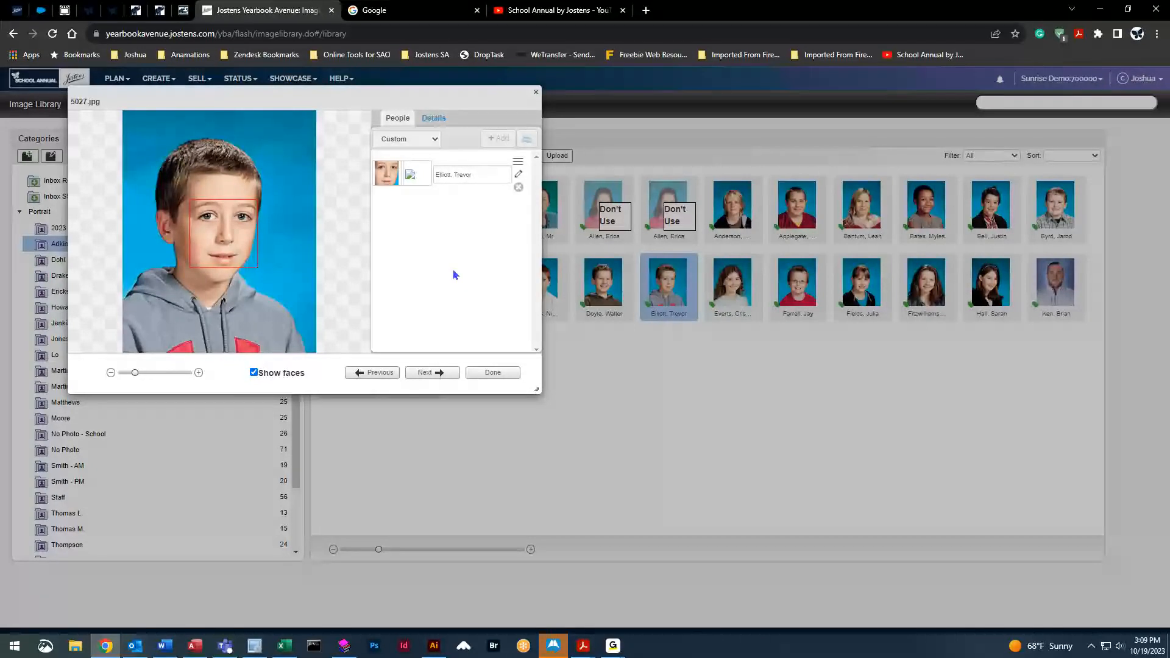
left_click(434, 120)
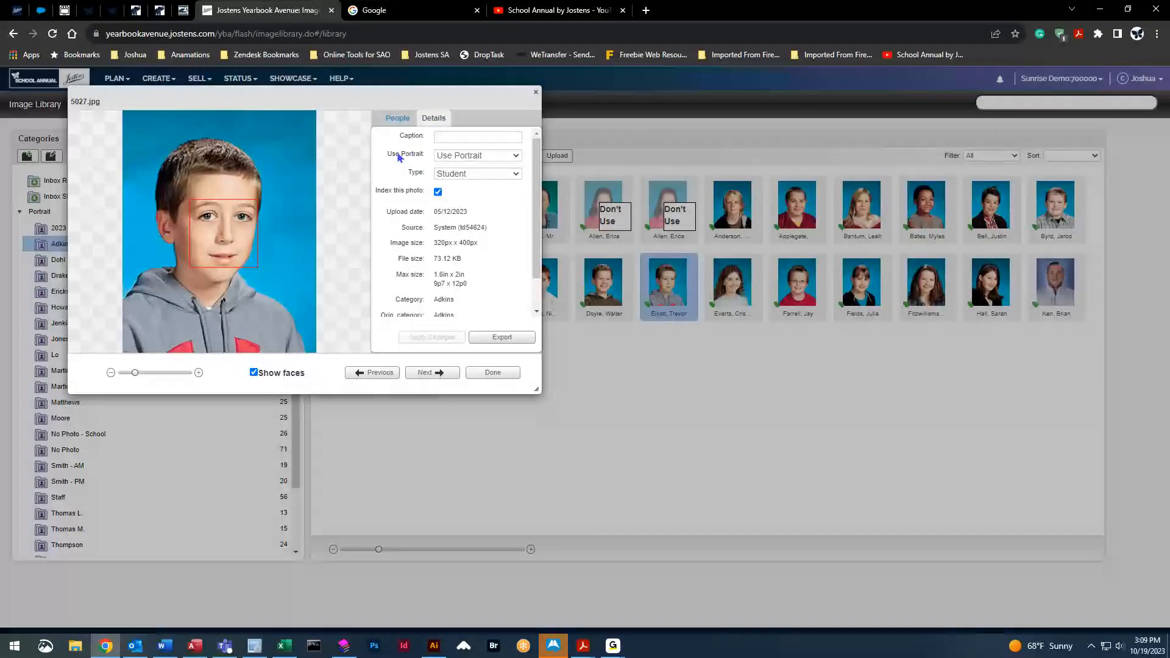
left_click(517, 157)
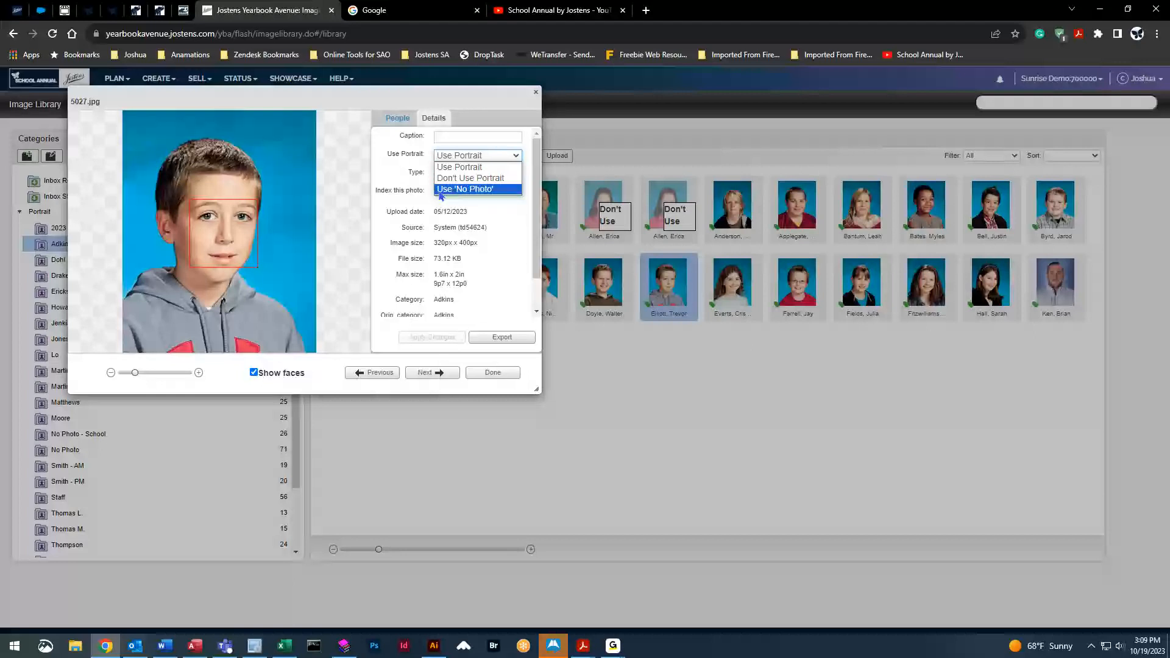
left_click(473, 189)
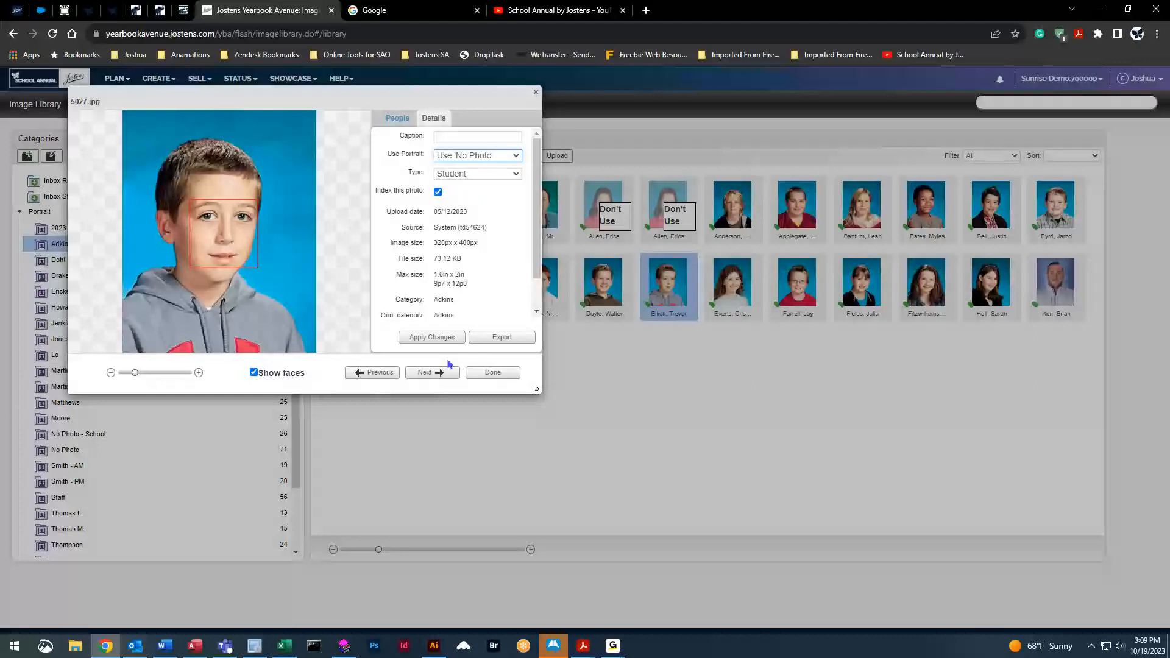
left_click(431, 337)
left_click(490, 373)
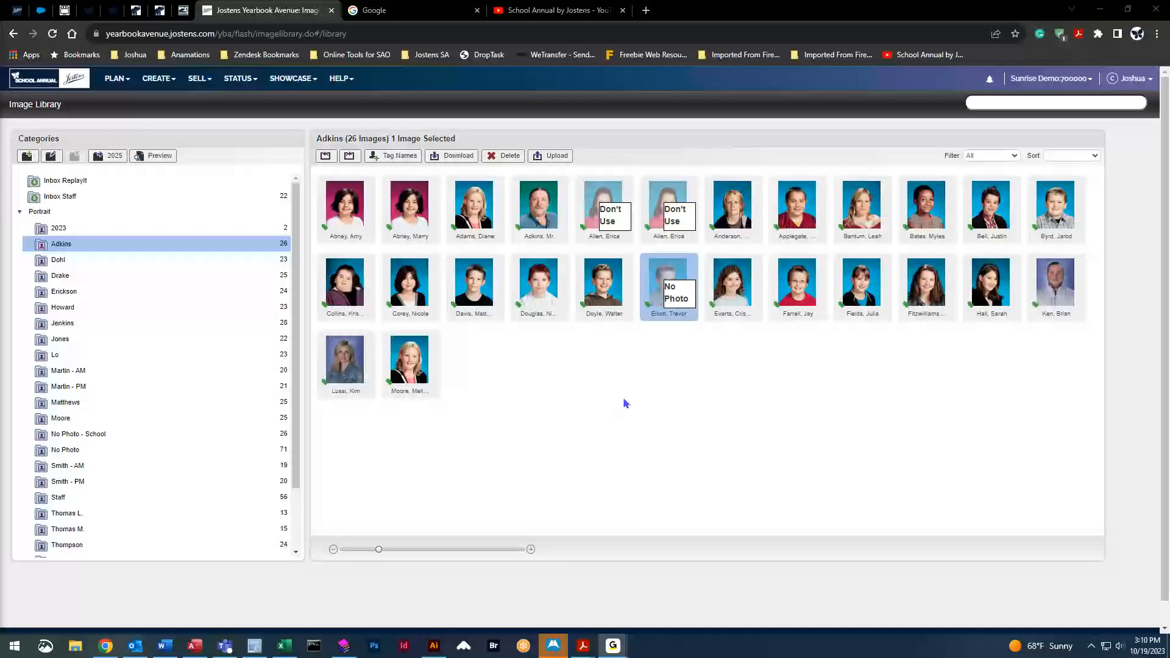
left_click(551, 155)
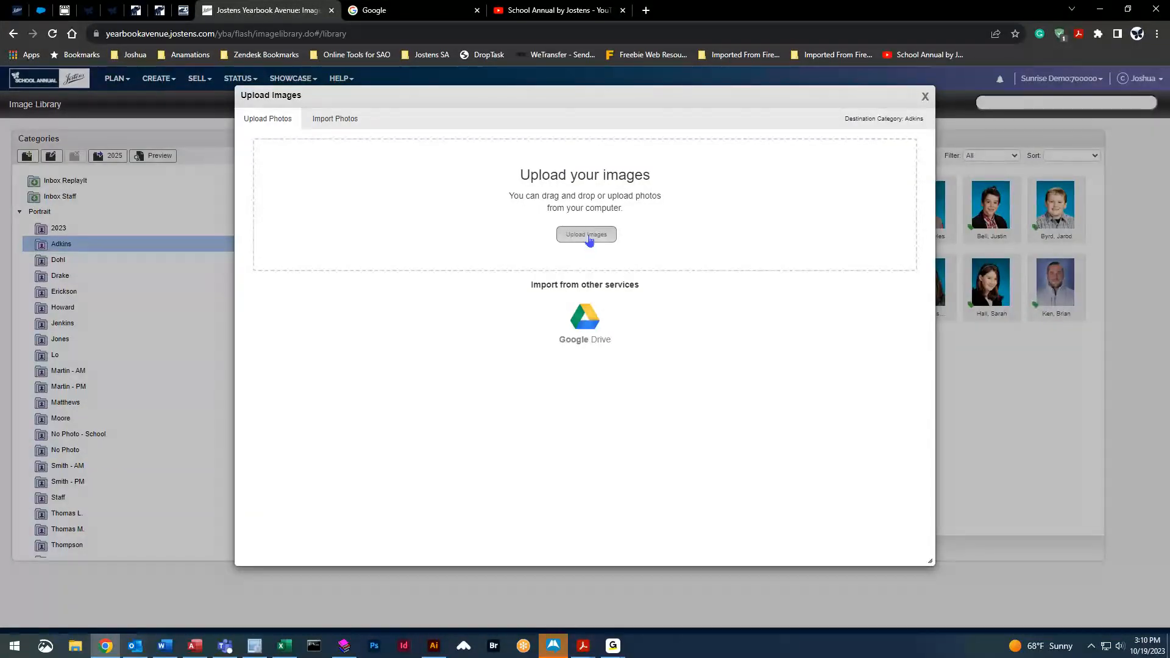
left_click(584, 238)
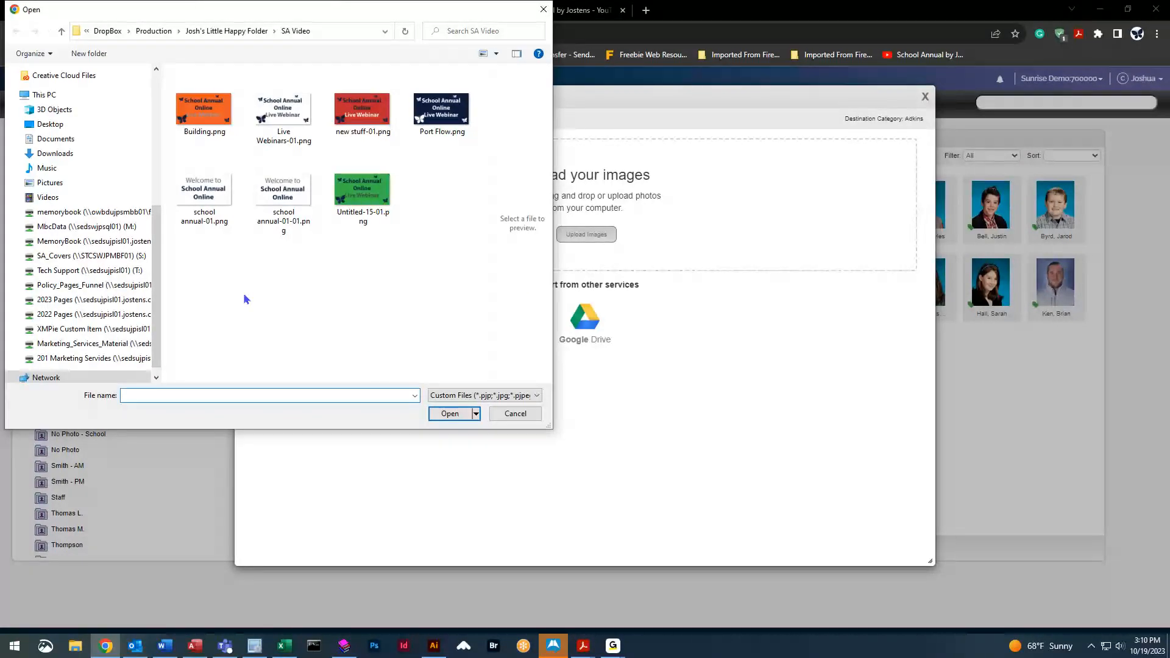
left_click(515, 413)
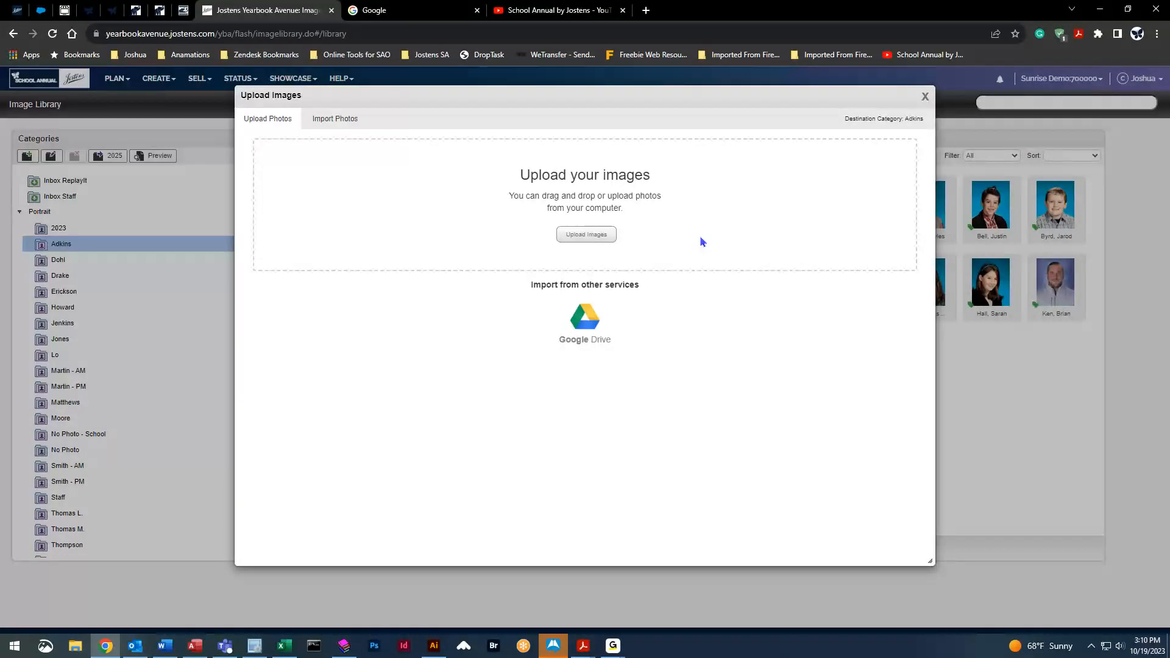
left_click(924, 96)
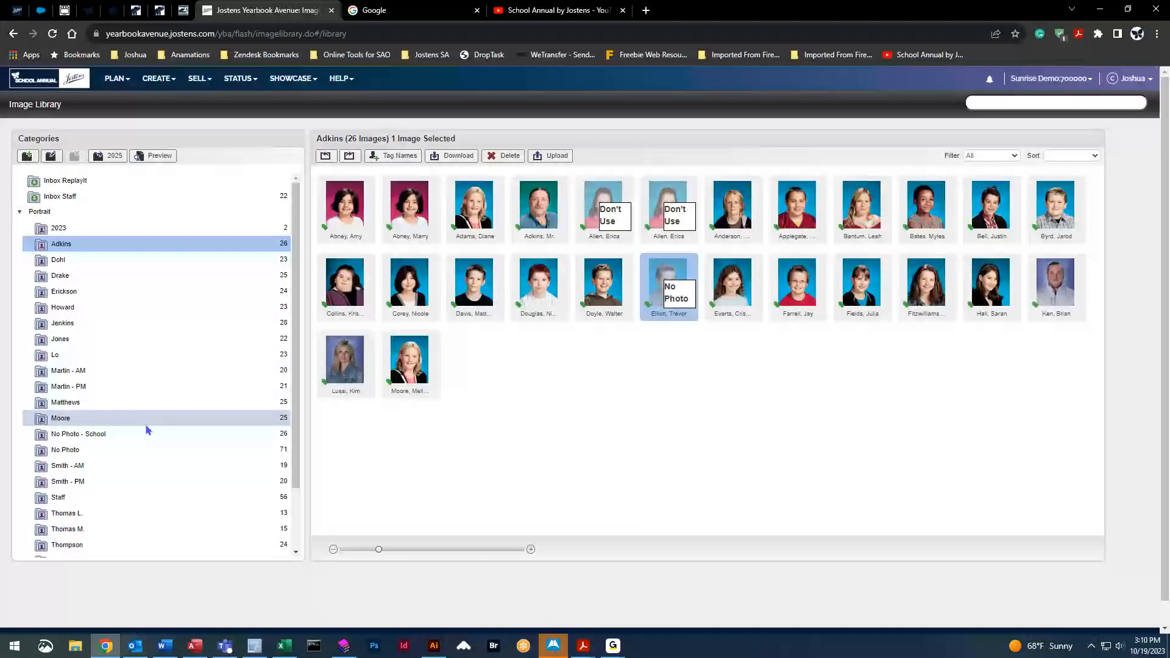
View the No Photo images, return to Adkins, and collapse the Portrait tree
left_click(96, 449)
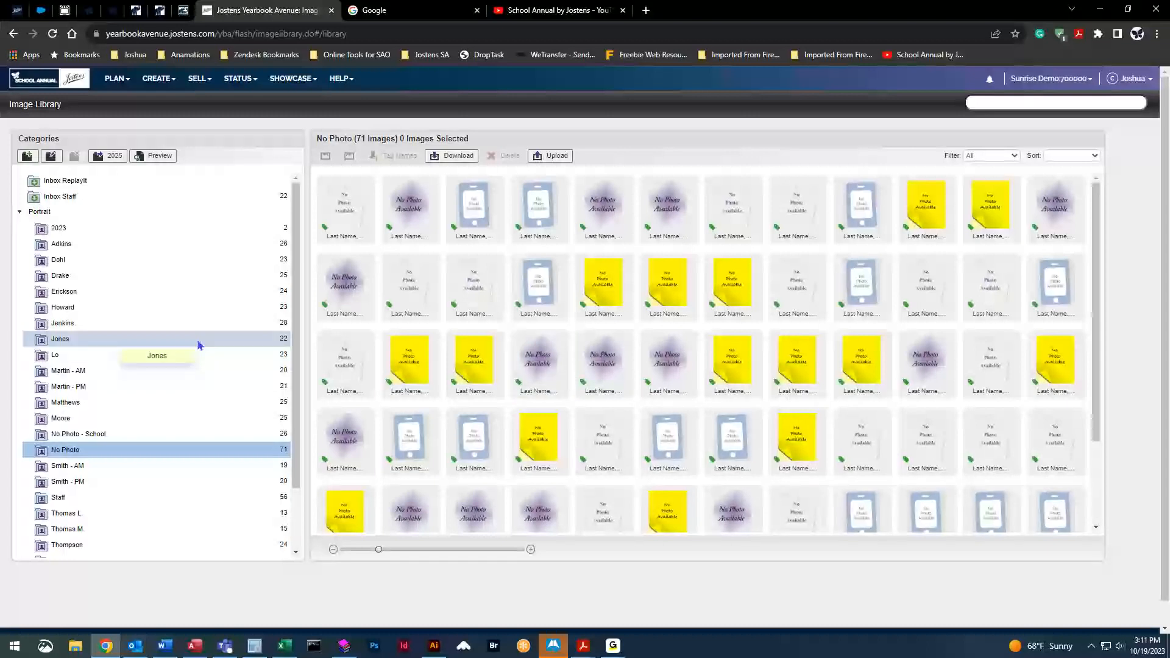
left_click(122, 247)
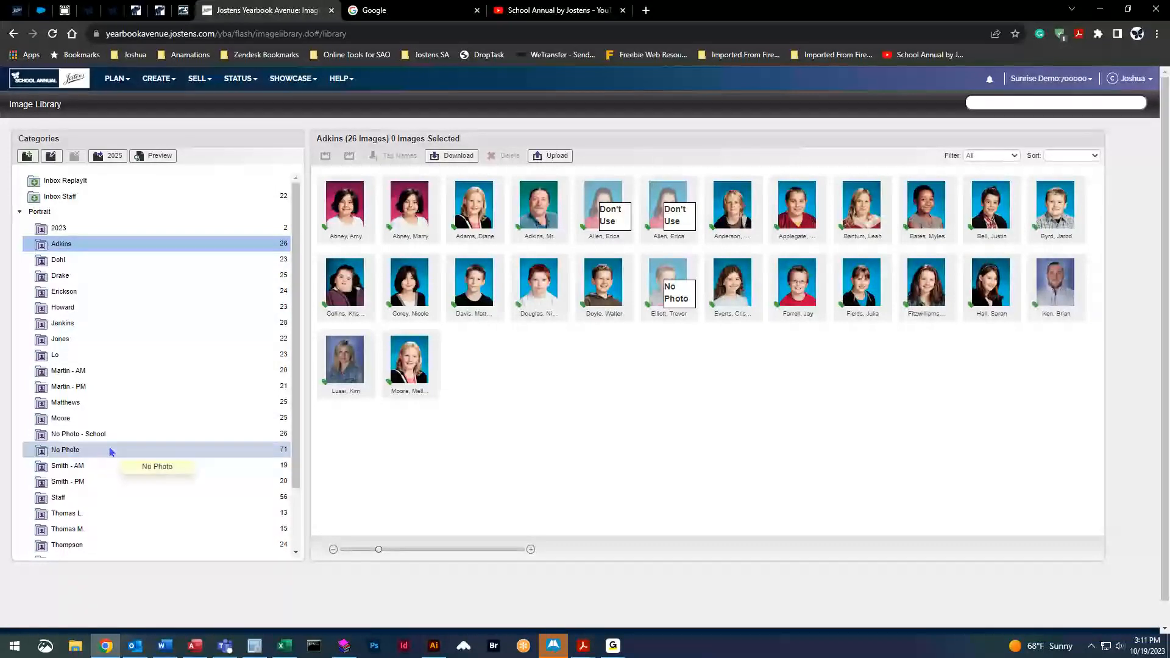
left_click(20, 212)
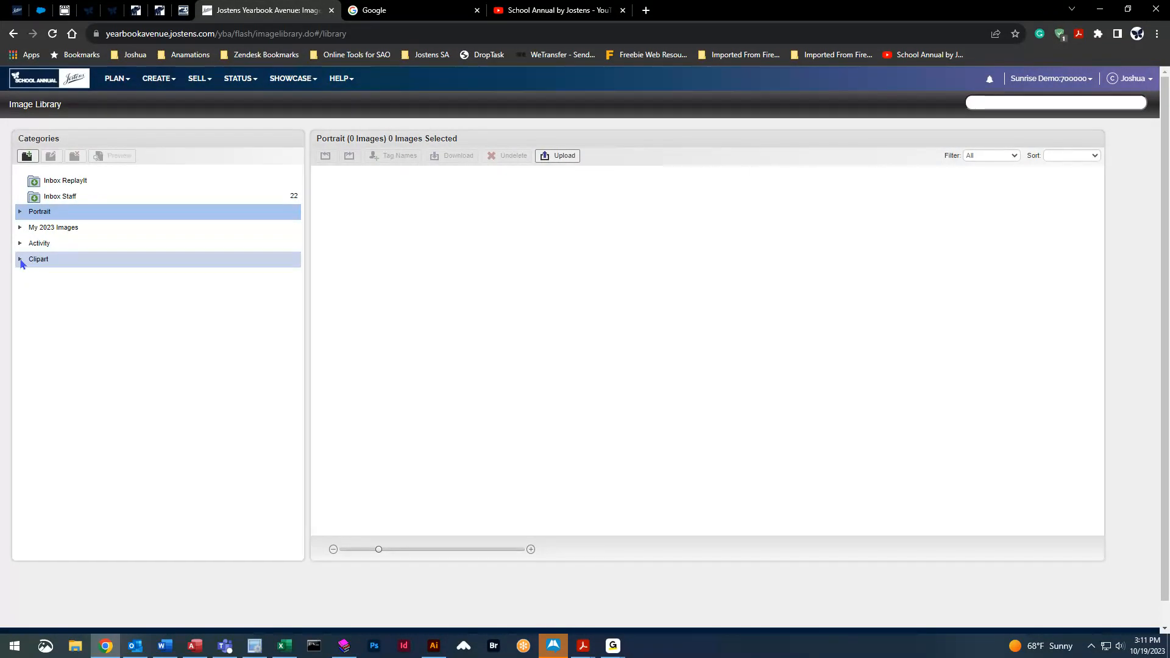
Browse Clipart > By Type > Borders and select only the BD00109 border
left_click(20, 260)
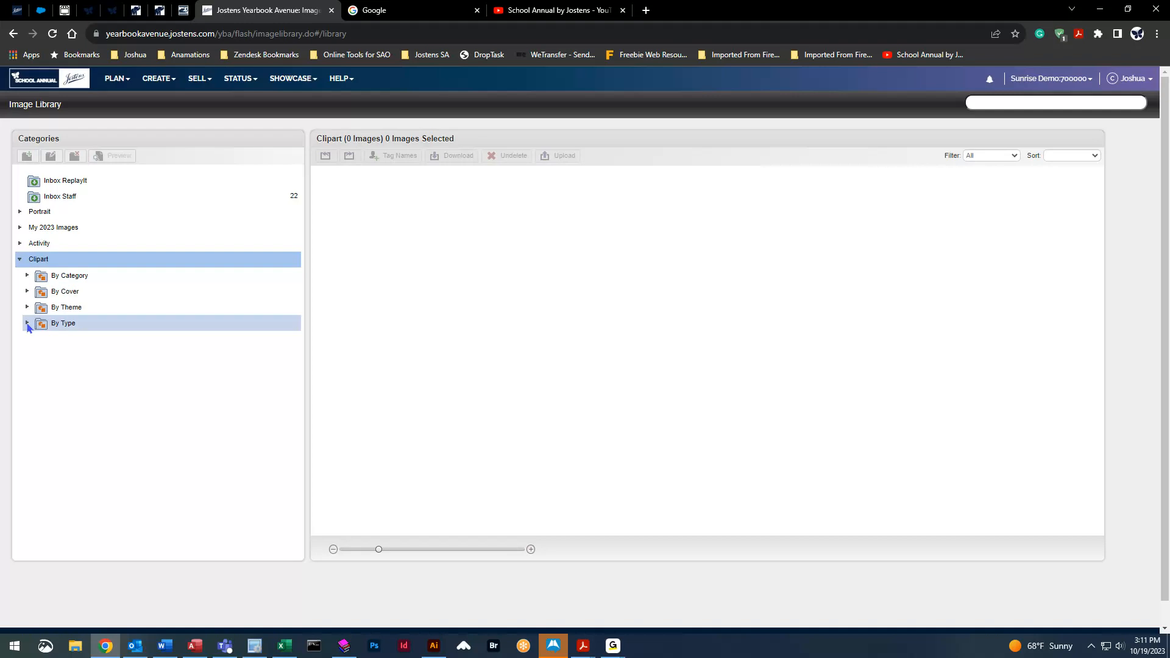
left_click(29, 325)
left_click(132, 358)
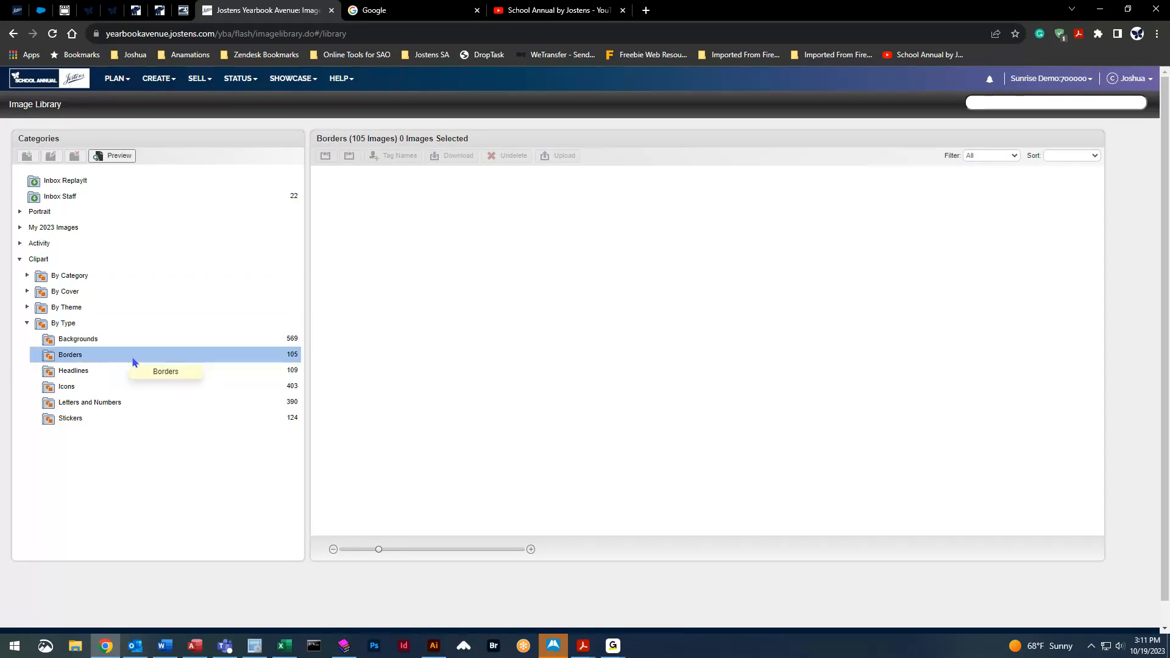
scroll(671, 421, "down", 4)
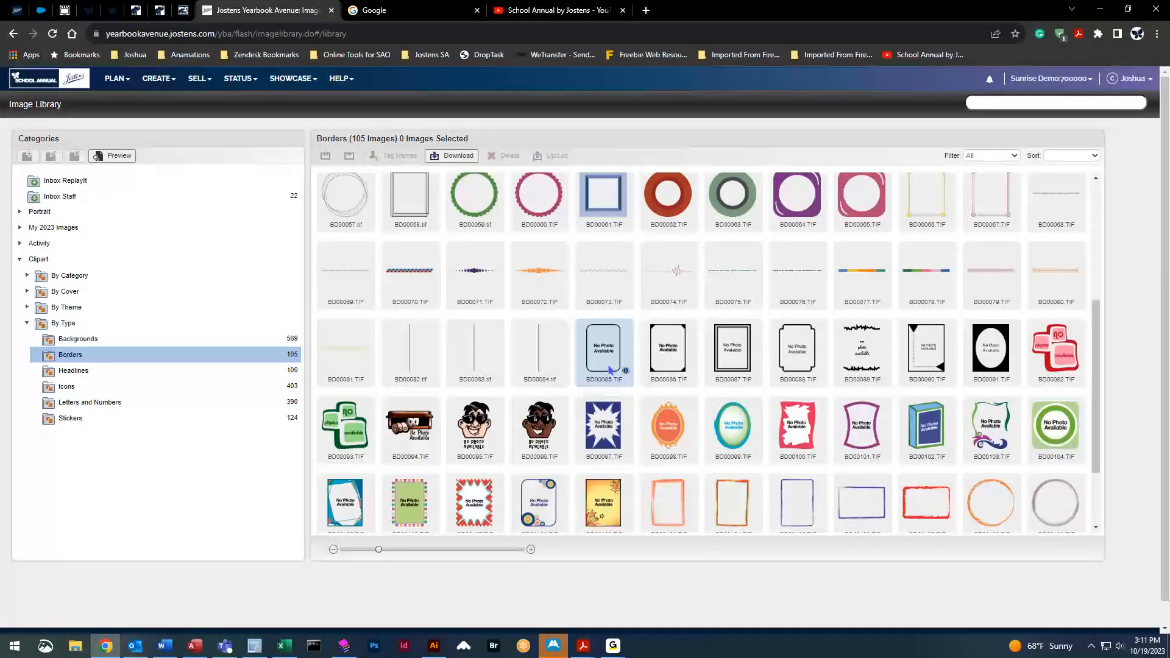
left_click(603, 350)
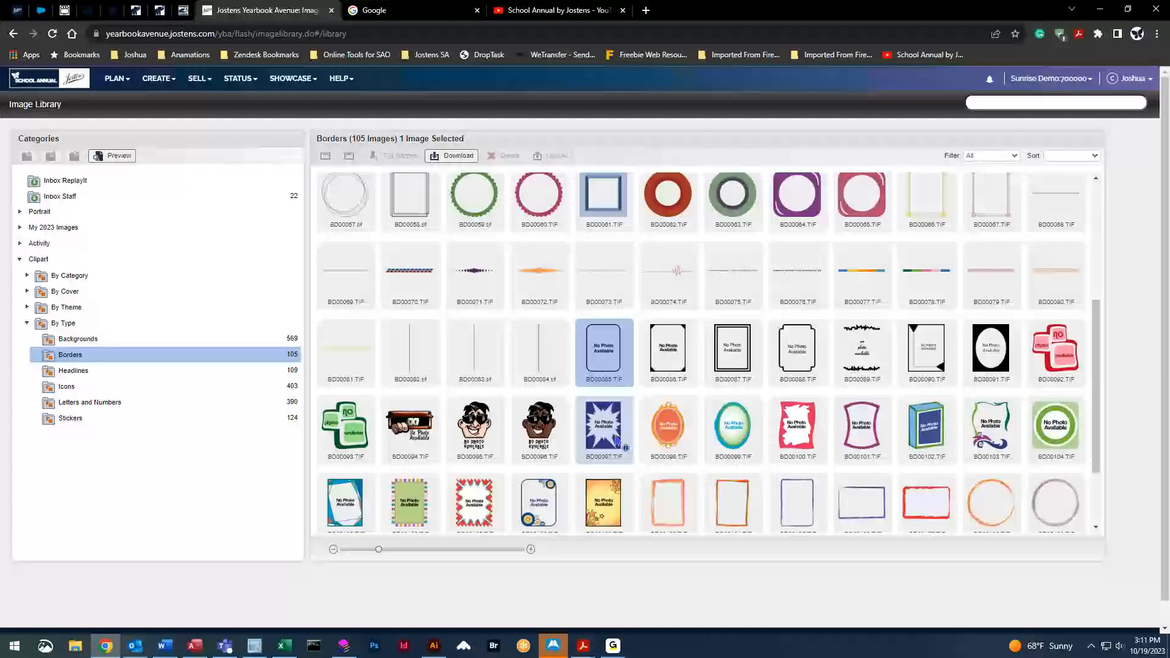
left_click(616, 500, "shift")
scroll(584, 445, "down", 3)
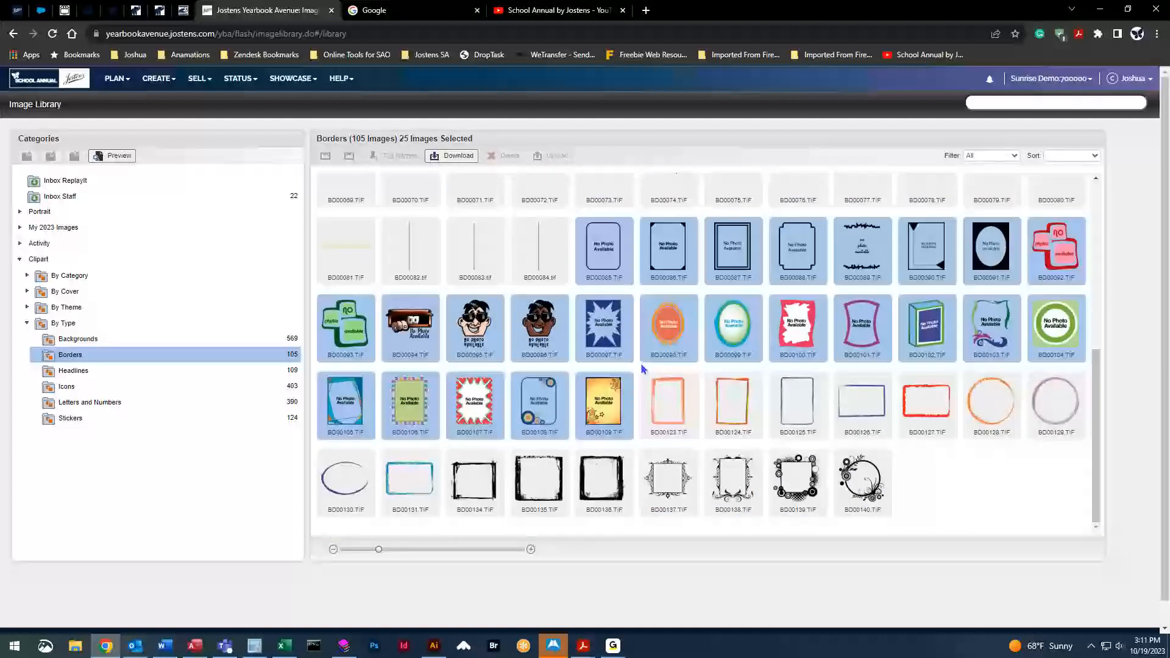
scroll(982, 484, "up", 1)
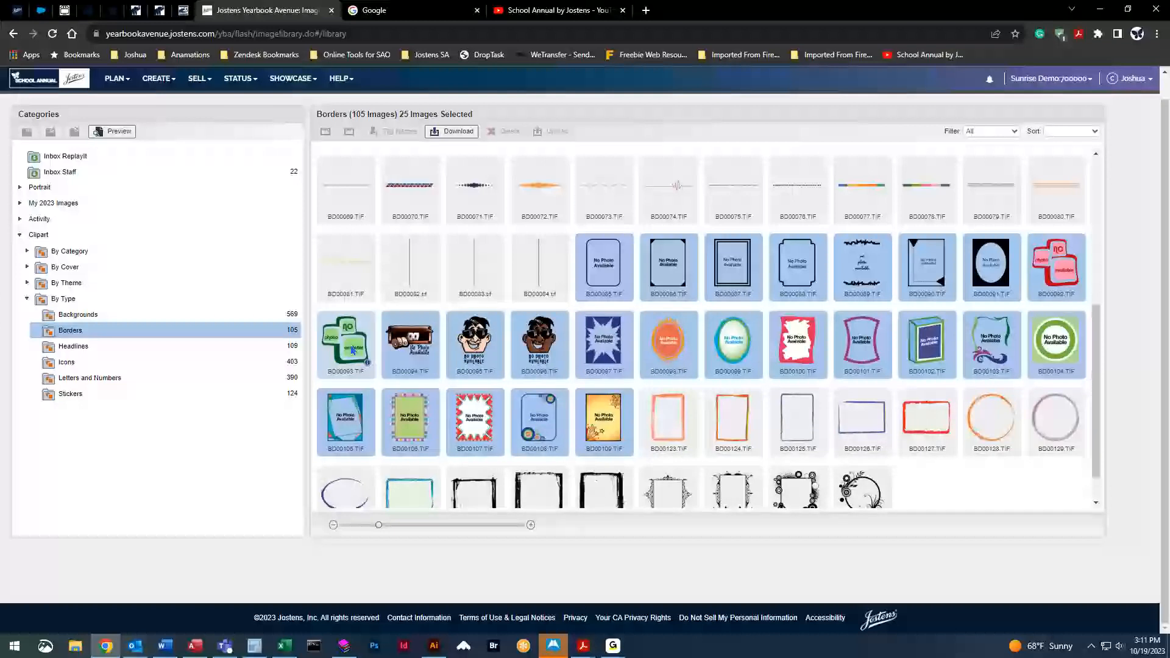
left_click(603, 426)
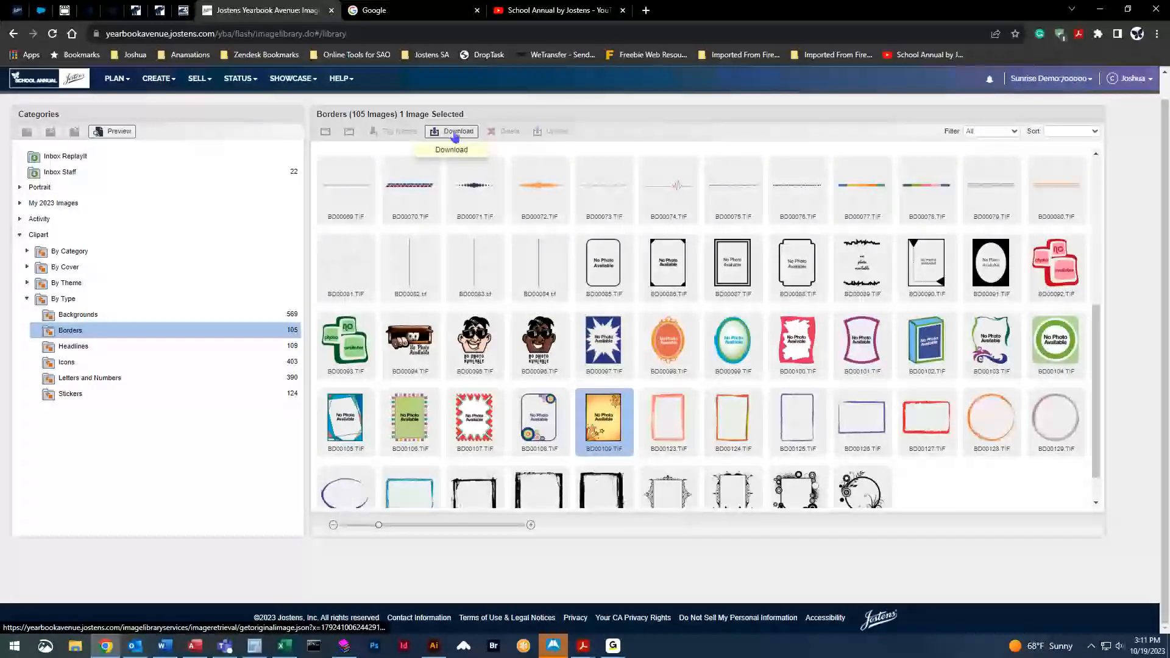
Download BD00109.TIF into the Pictures folder and dismiss the downloads list
left_click(455, 133)
scroll(54, 301, "up", 3)
left_click(85, 139)
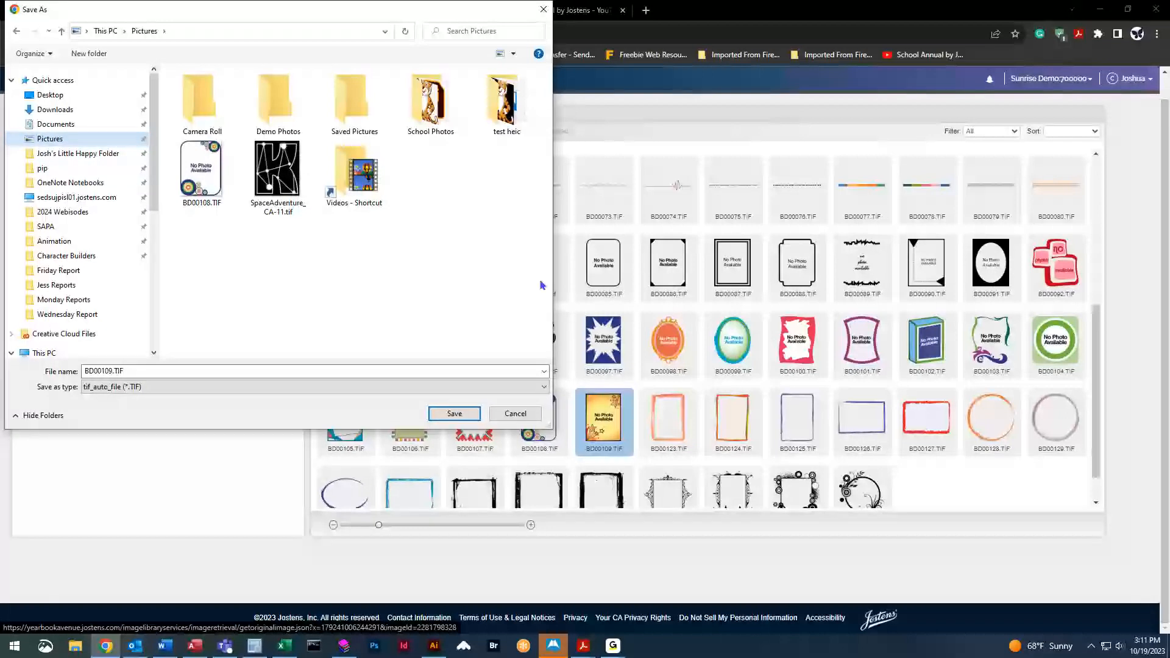
left_click(454, 413)
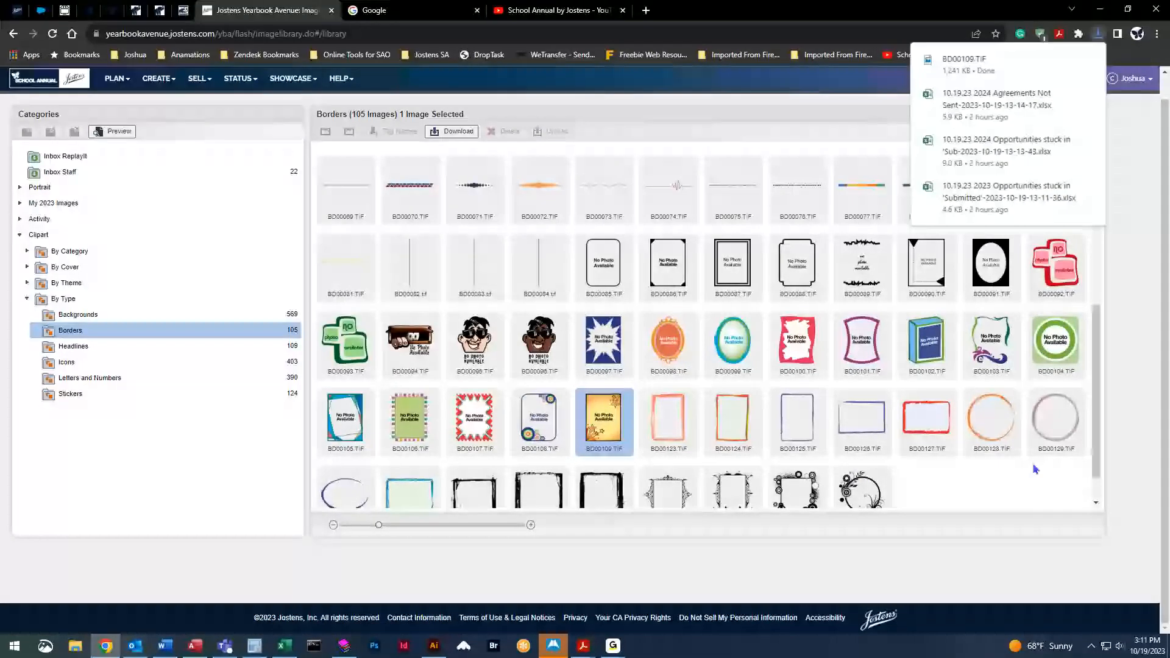
scroll(919, 470, "up", 1)
left_click(1135, 153)
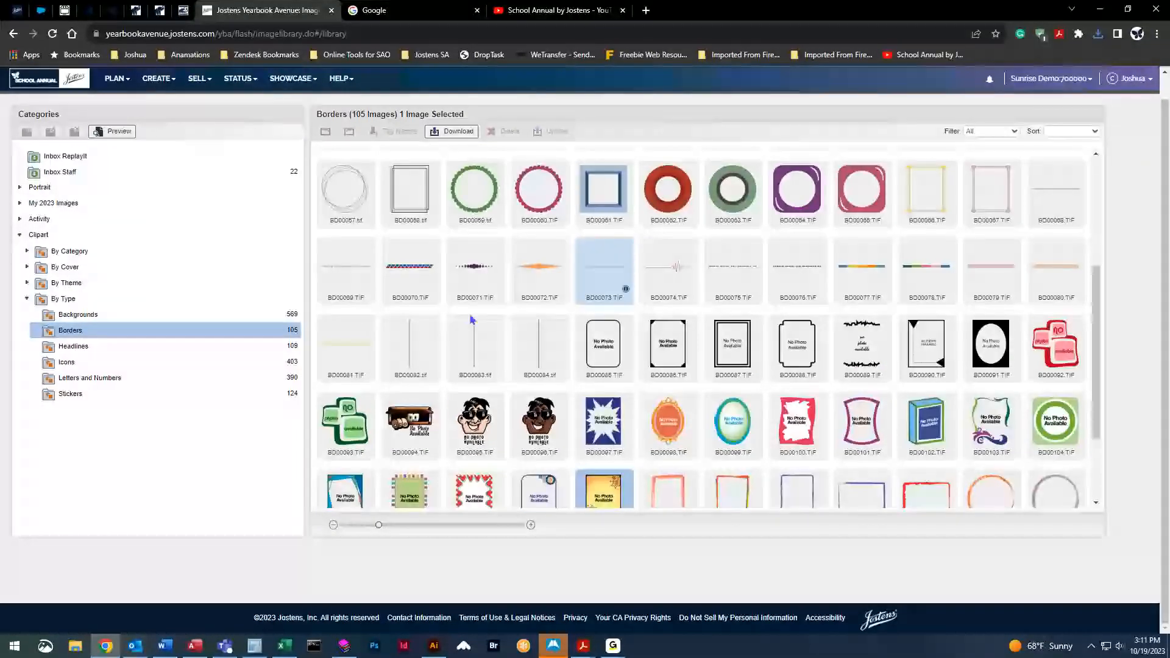
left_click(27, 299)
left_click(20, 187)
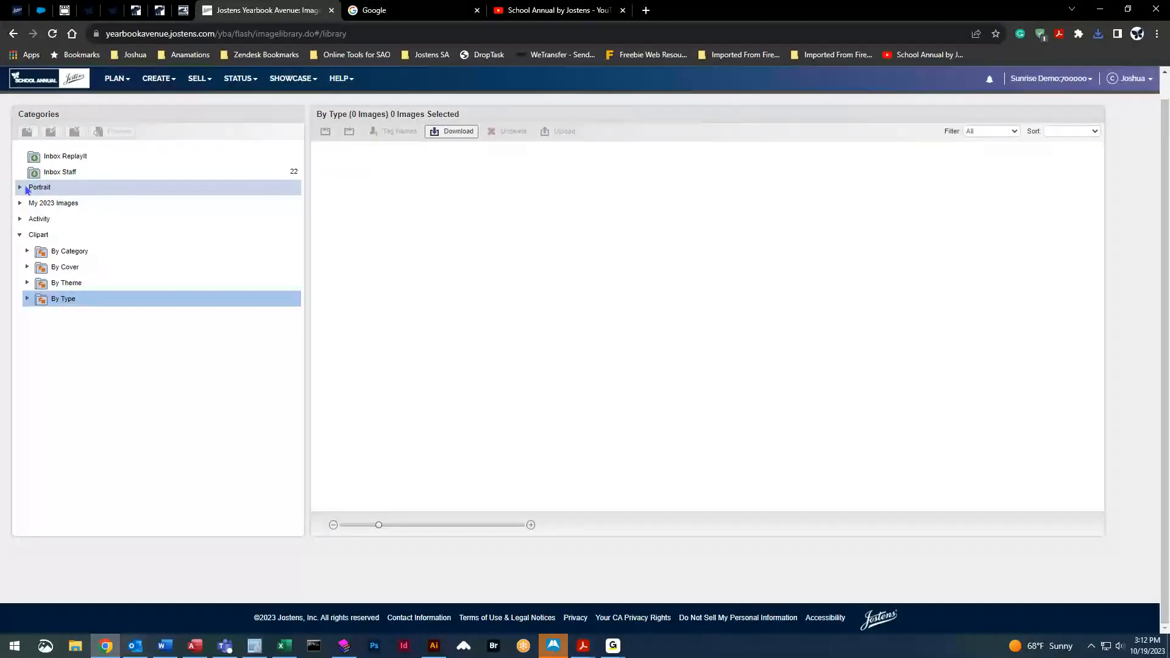
Upload BD00109.TIF from the Pictures folder into the Adkins portrait folder
left_click(90, 220)
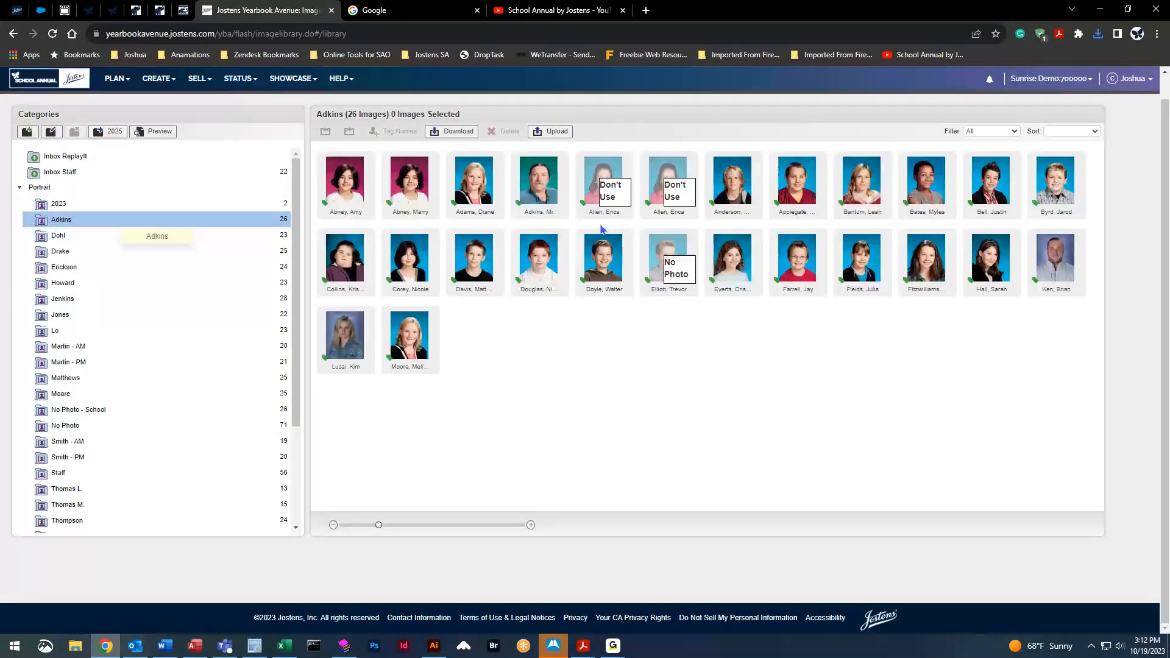
left_click(556, 132)
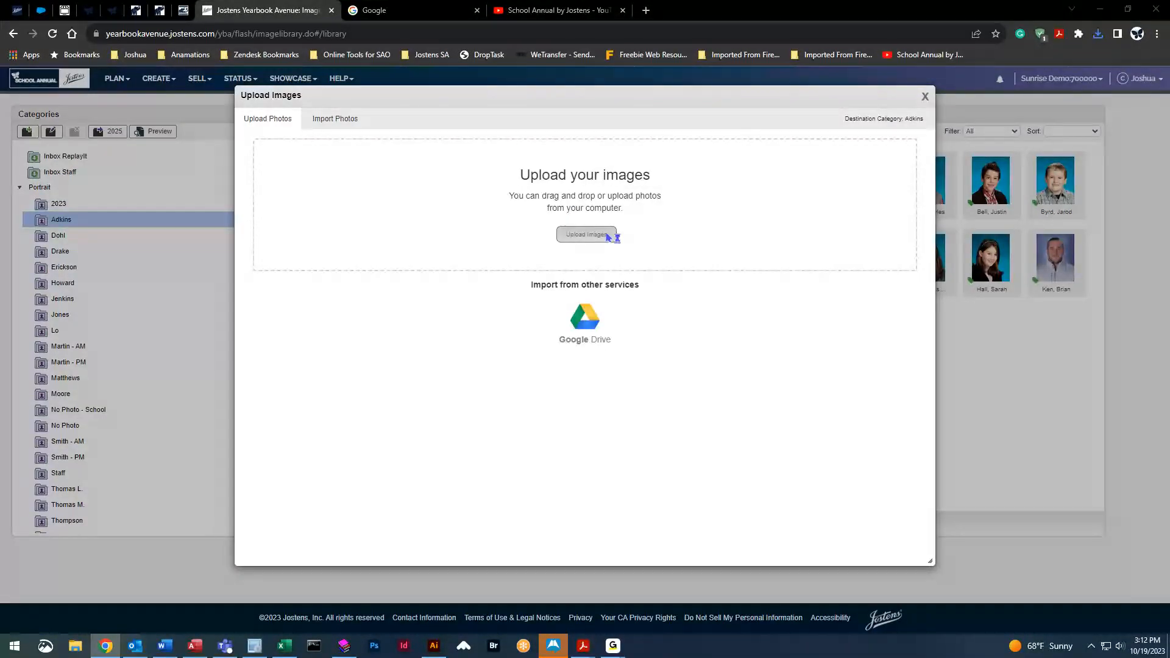
left_click(608, 236)
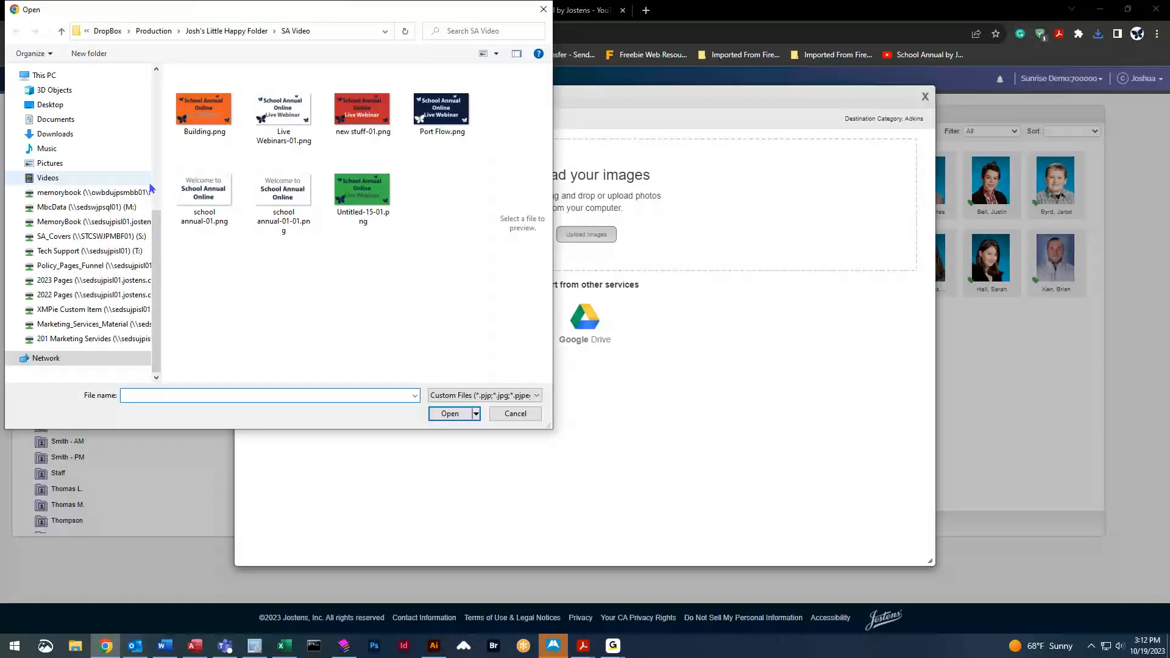
left_click(58, 163)
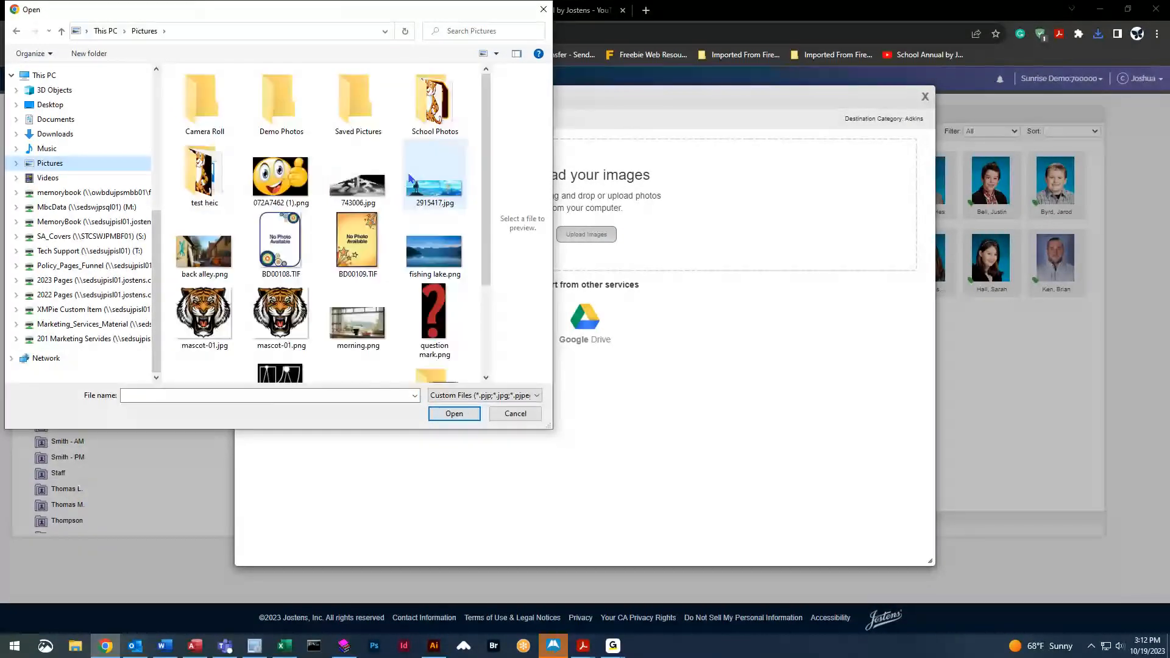
left_click(357, 234)
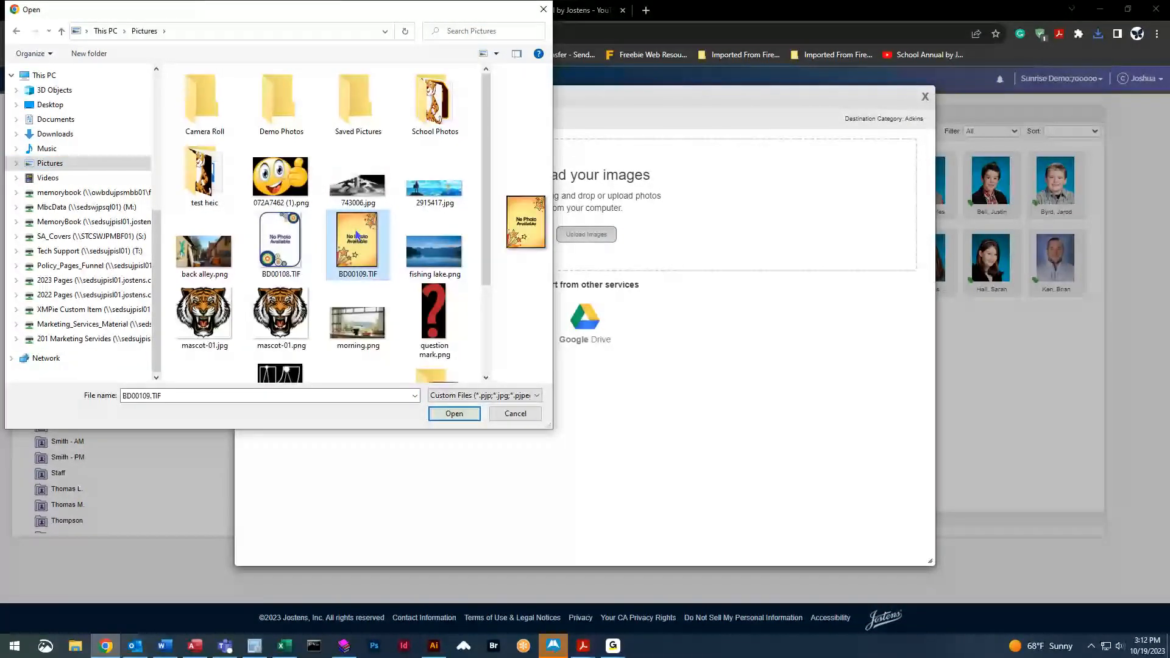
left_click(454, 414)
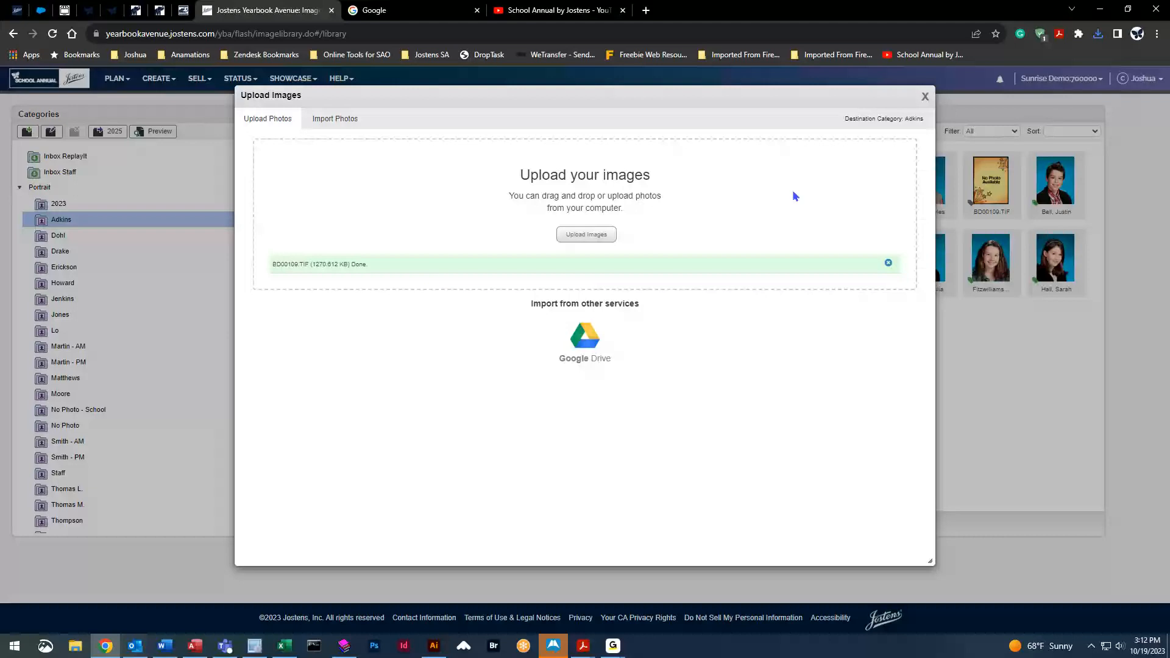
left_click(925, 96)
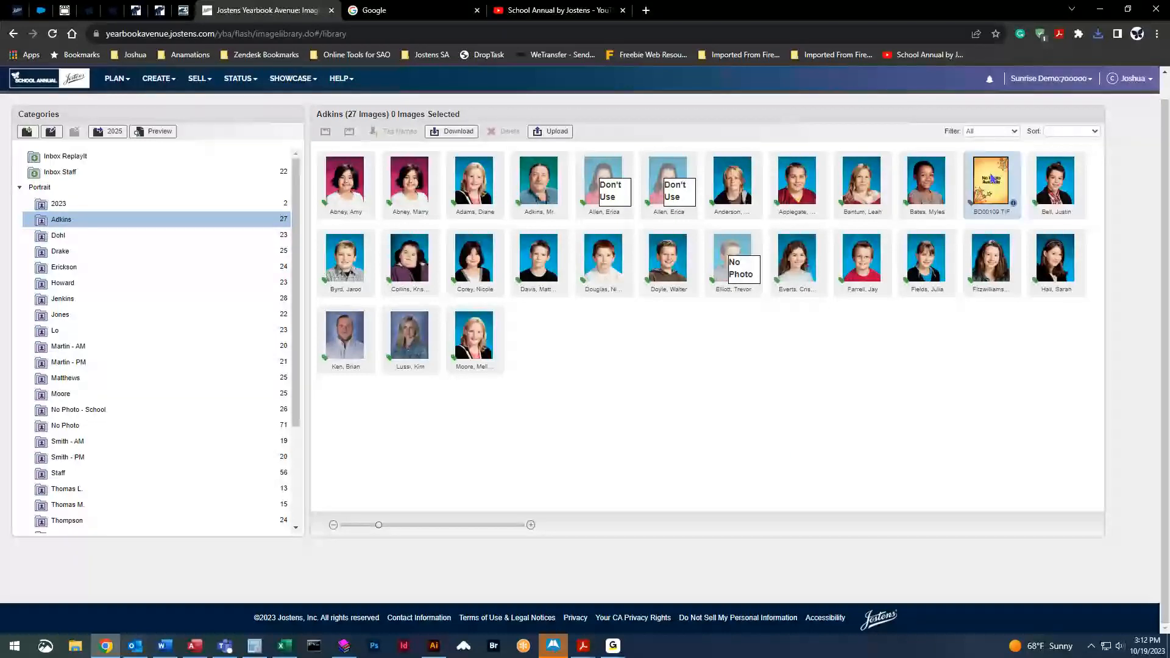
Select the newly uploaded BD00109 image in the Adkins folder
mouse_move(970, 207)
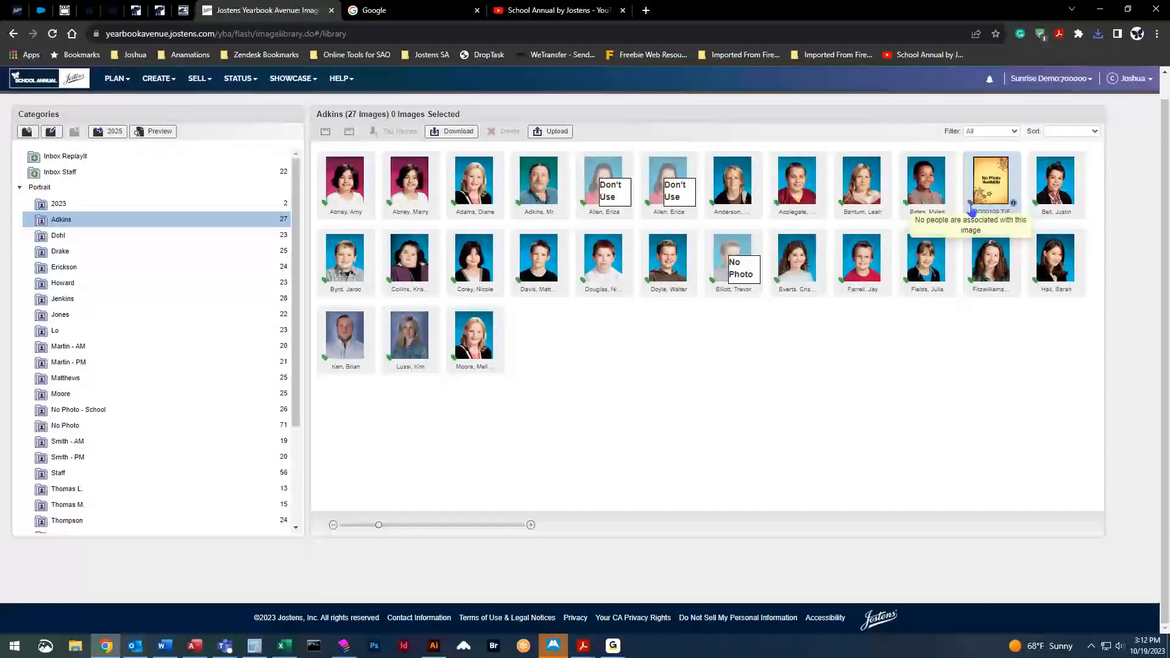
mouse_move(906, 211)
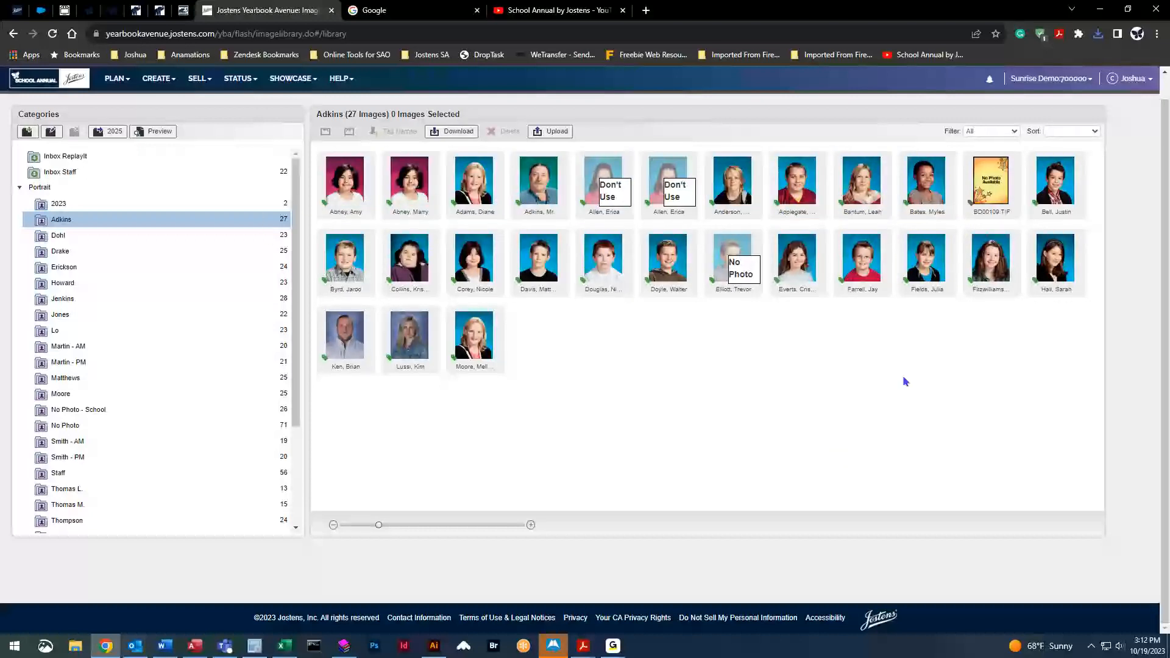
left_click(990, 177)
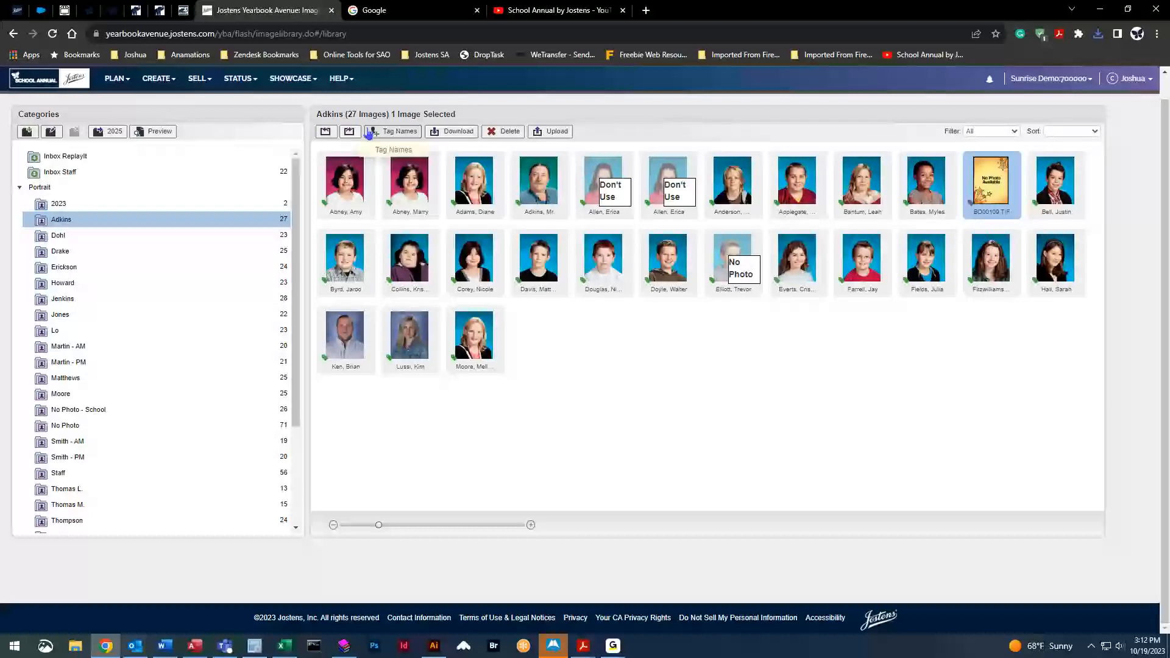
Tag the BD00109 border with a newly created person, entering their first and last name
left_click(399, 132)
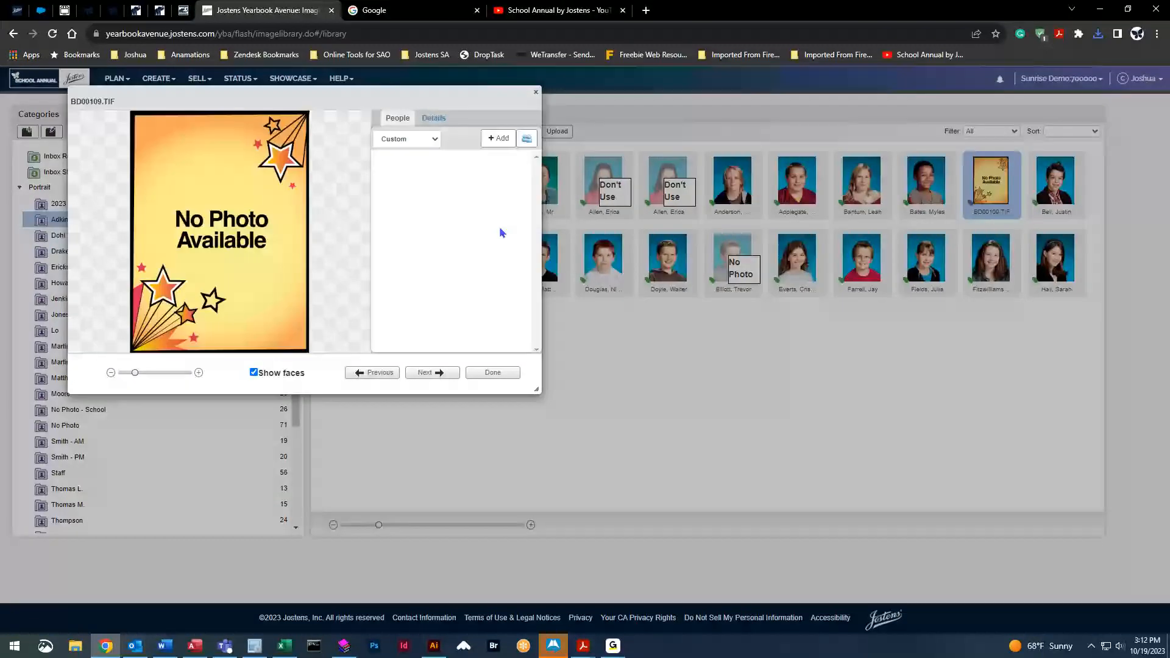
left_click(497, 139)
left_click(459, 135)
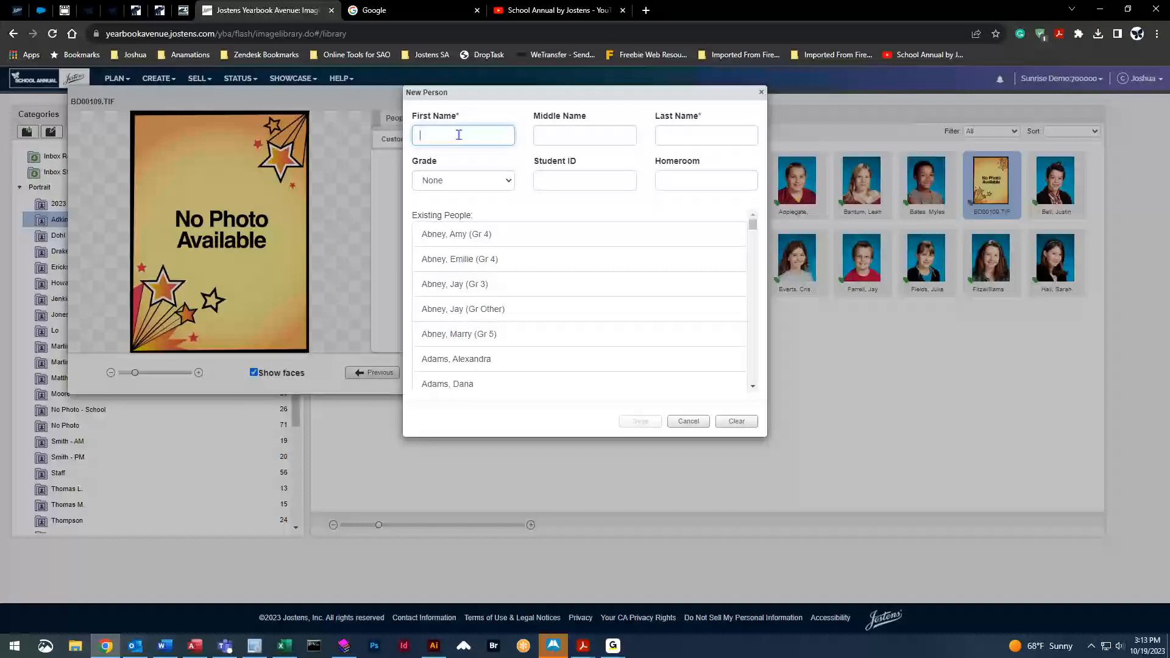
key("Tab")
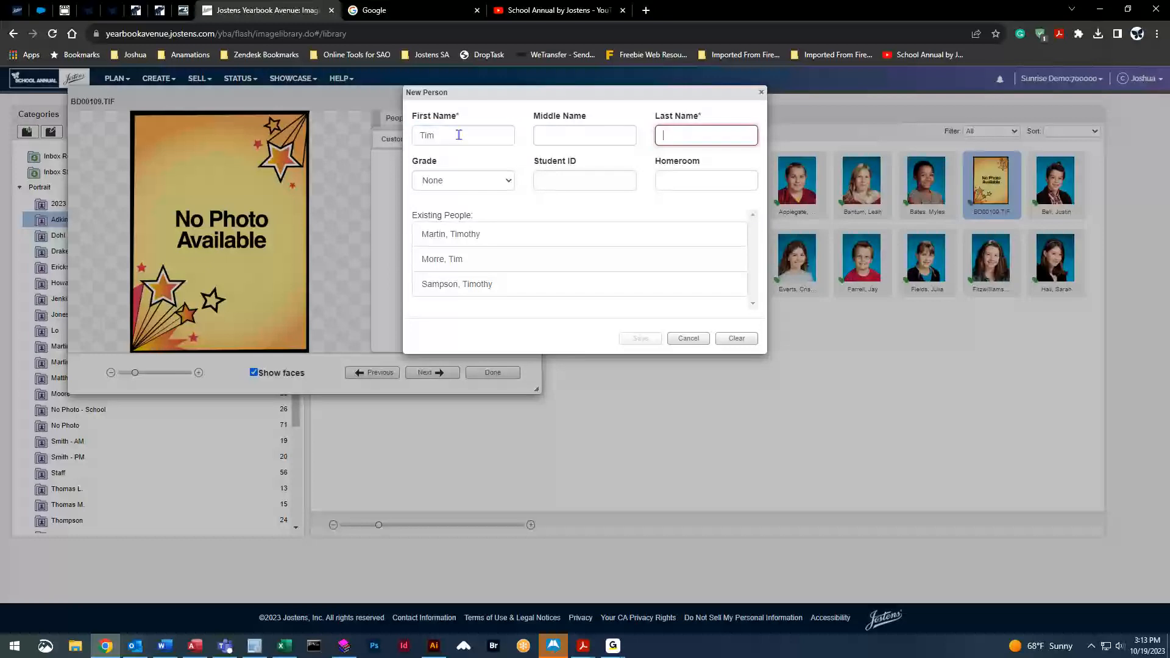
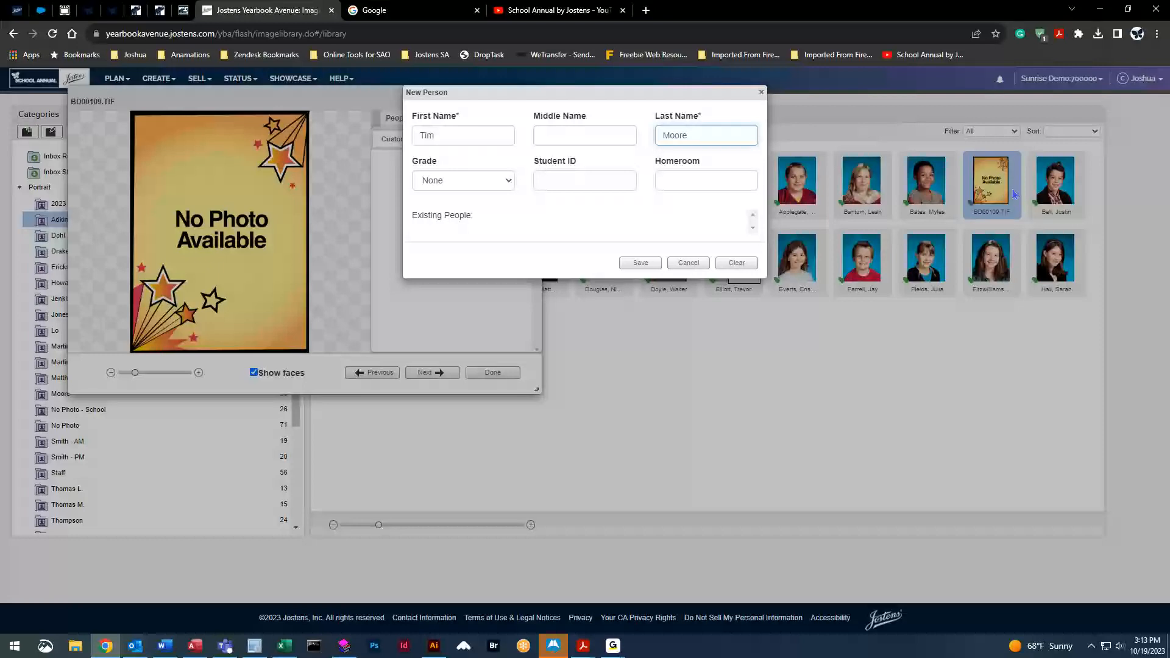
left_click(641, 263)
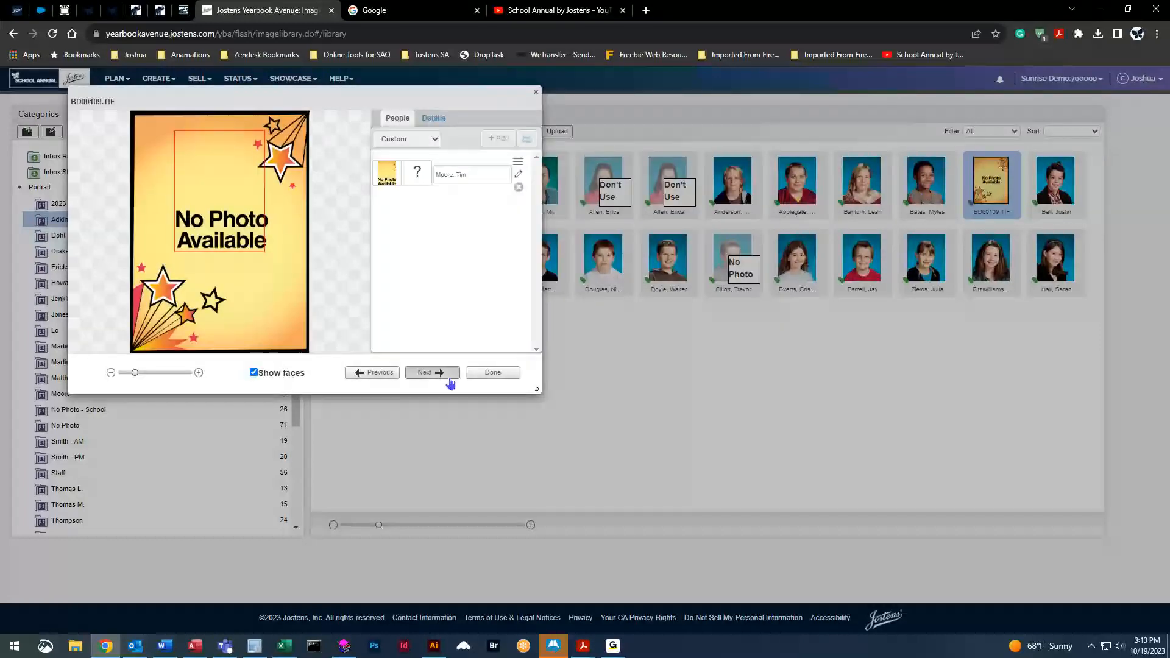
left_click(495, 373)
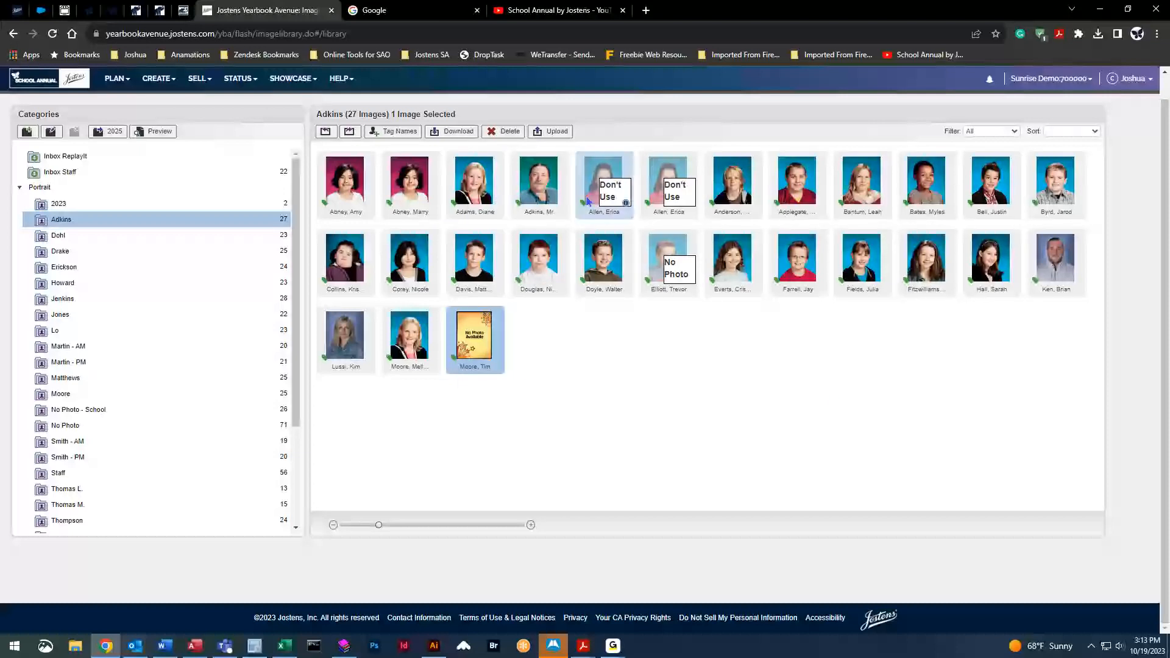
Edit the first Adkins portrait's name tag, replacing the student's first name, and save
double_click(368, 201)
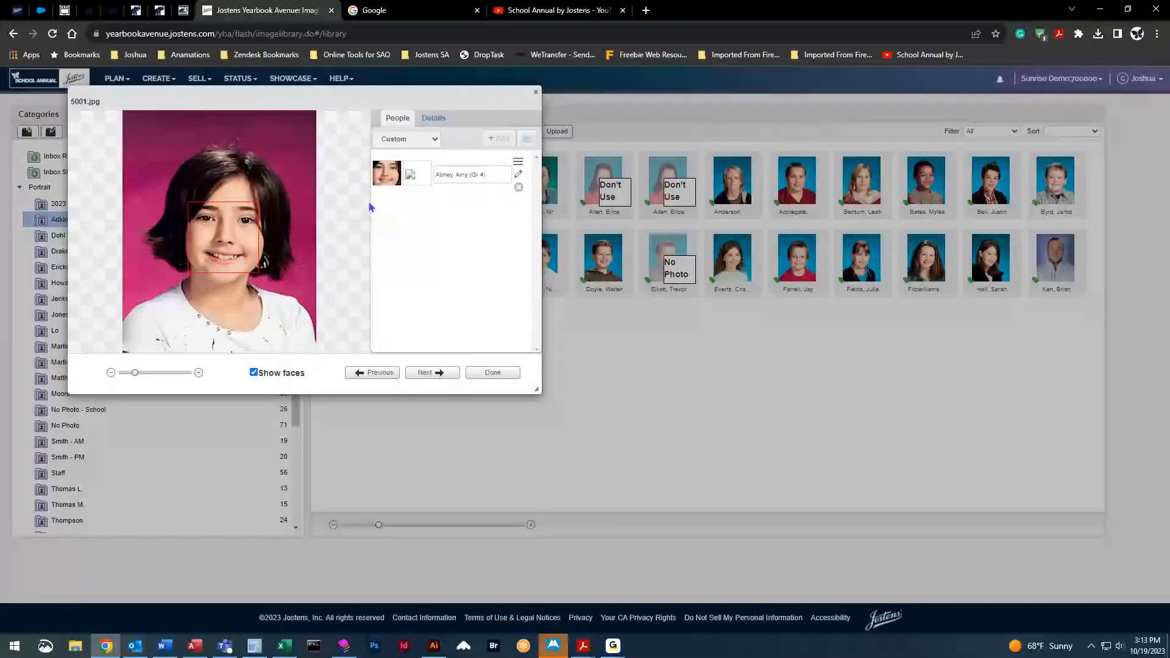
left_click(536, 92)
left_click(393, 131)
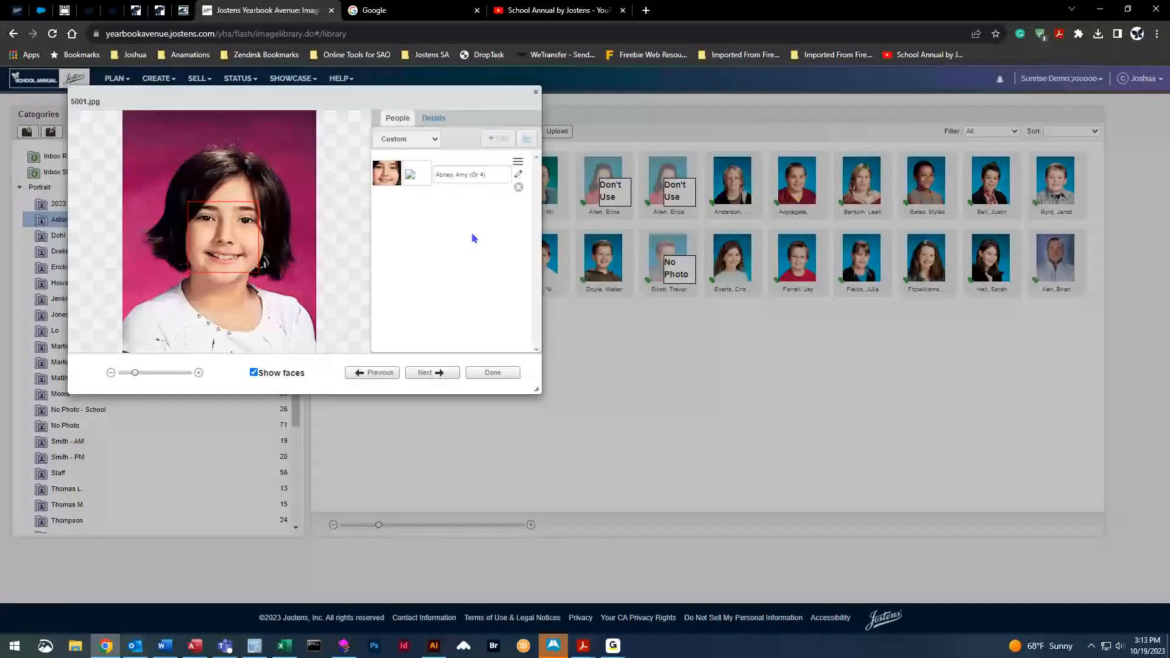
left_click(520, 176)
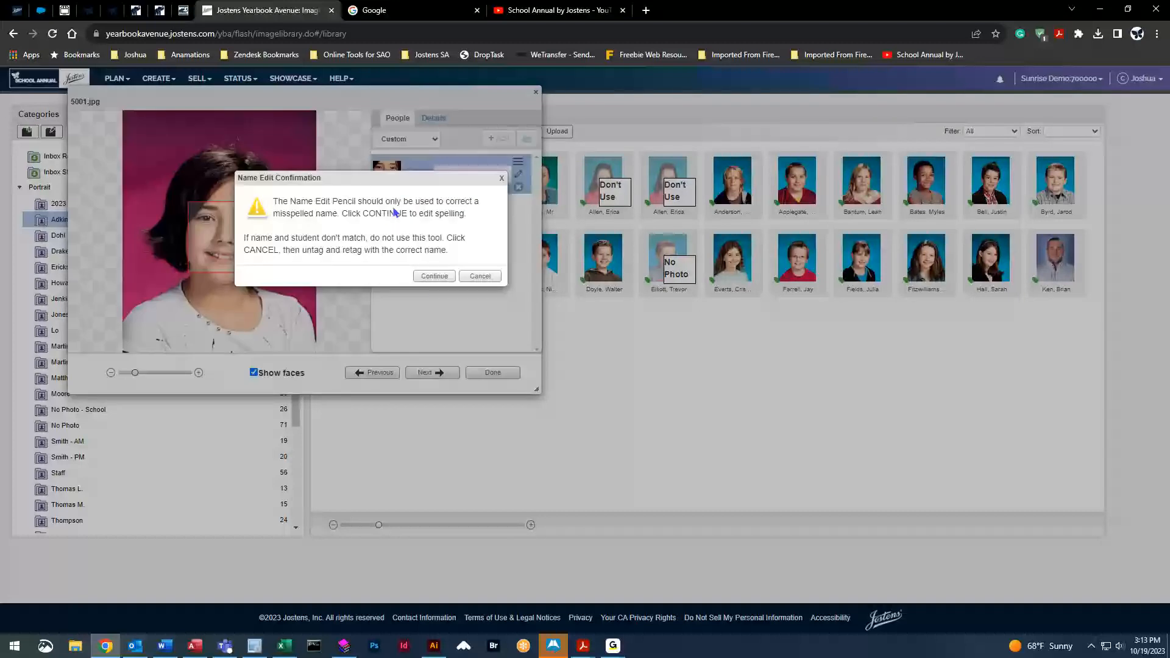
left_click(428, 277)
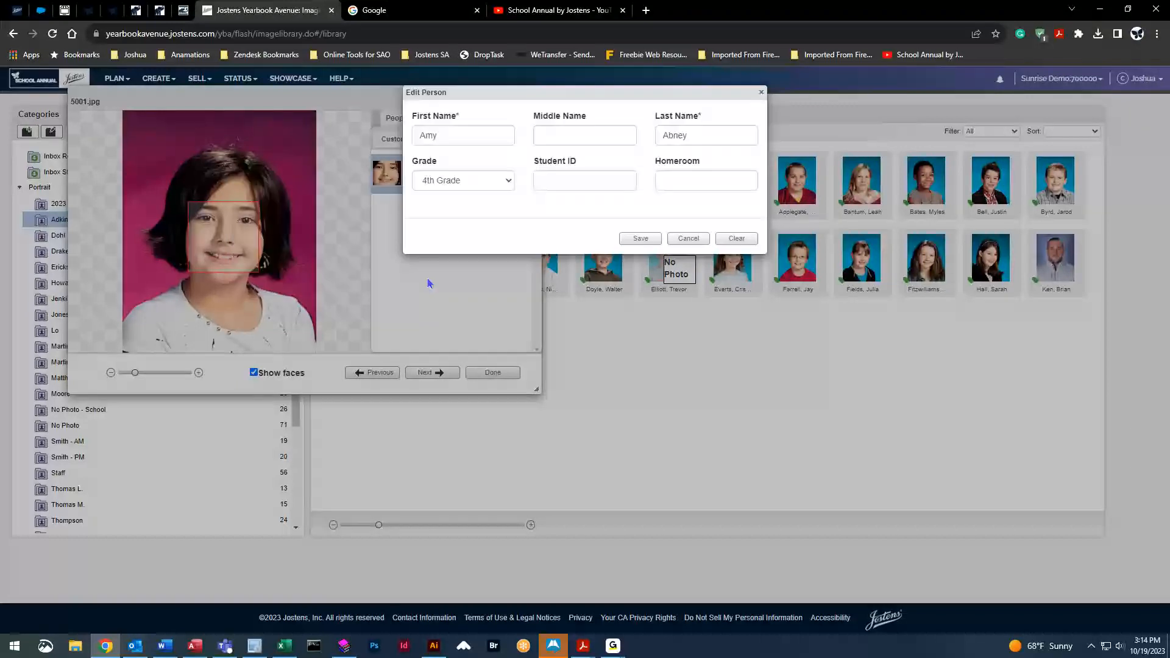
left_click(462, 139)
key("BackSpace")
key("BackSpace")
key("BackSpace")
type("Anne")
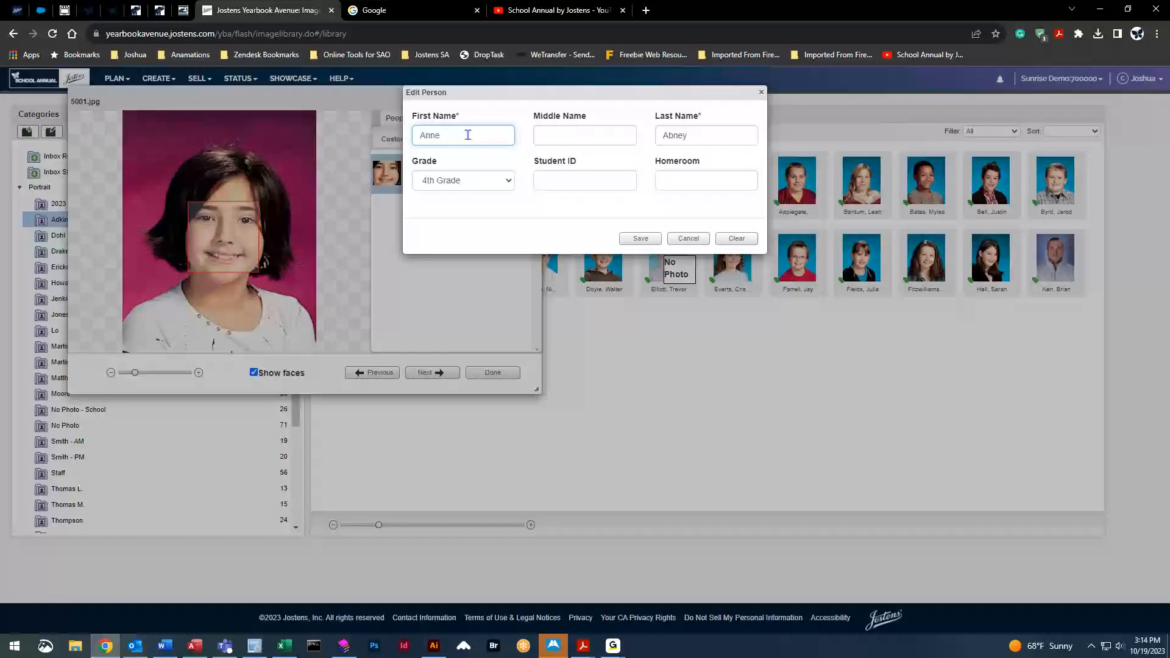
left_click(639, 242)
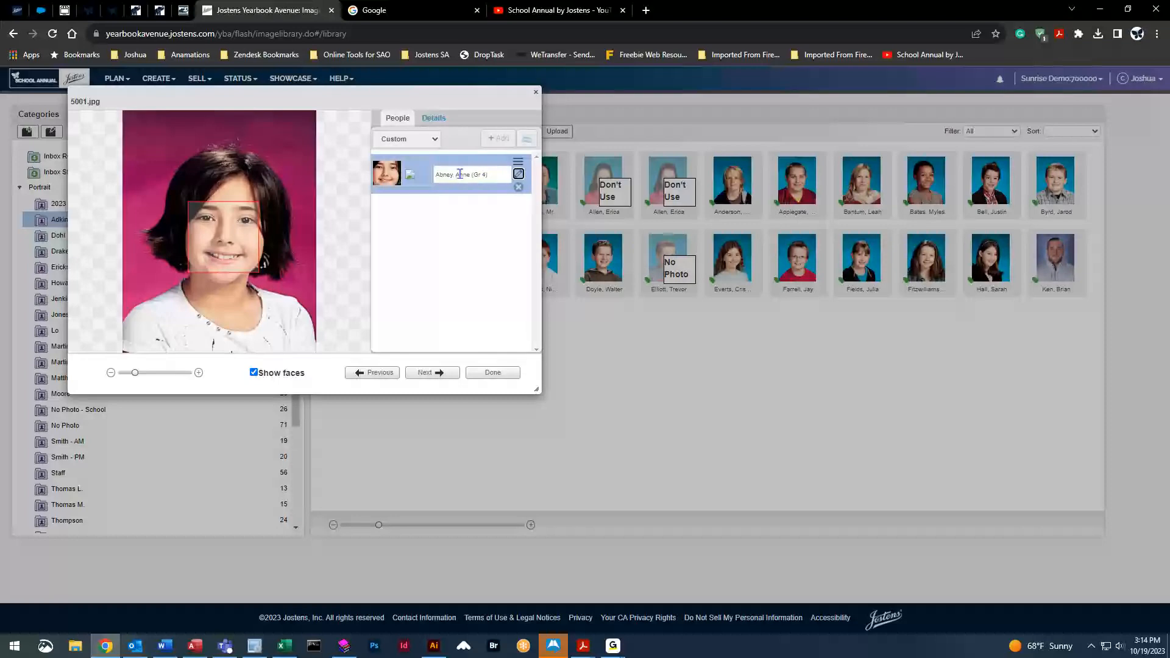
left_click(493, 373)
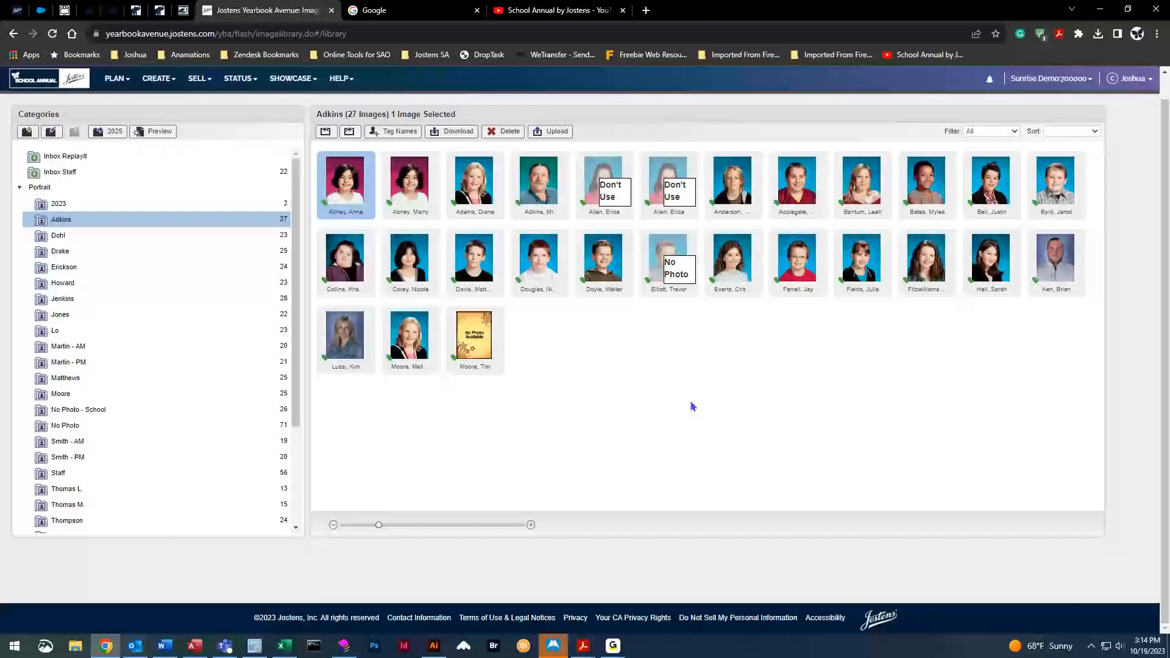
left_click(728, 256)
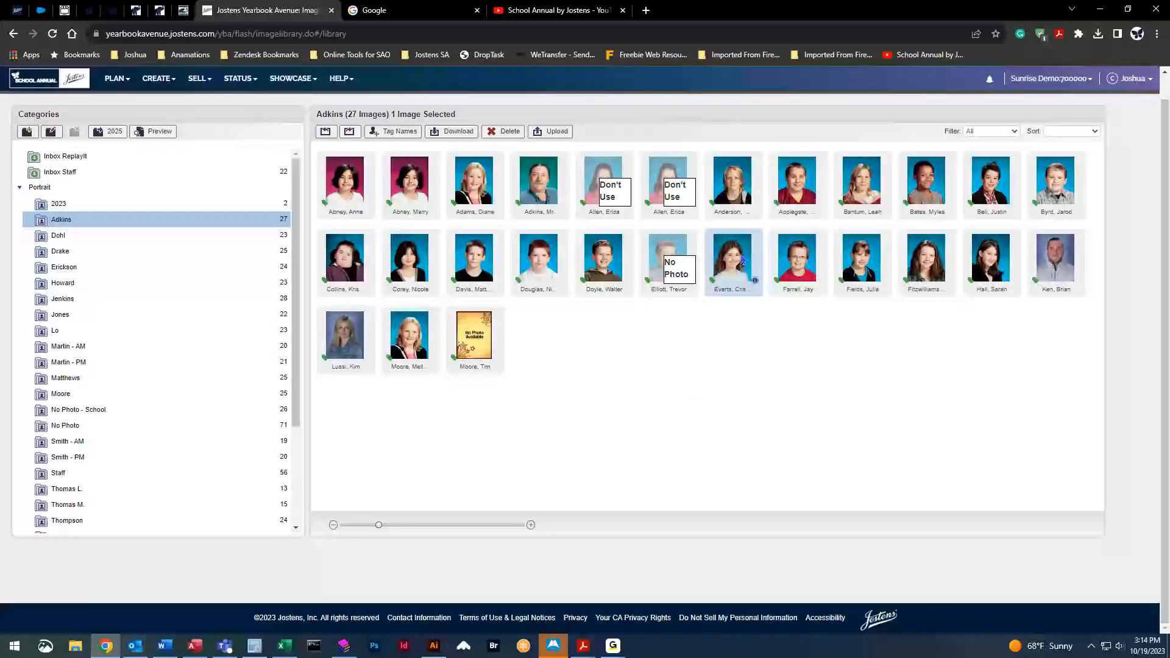
left_click(995, 263, "shift")
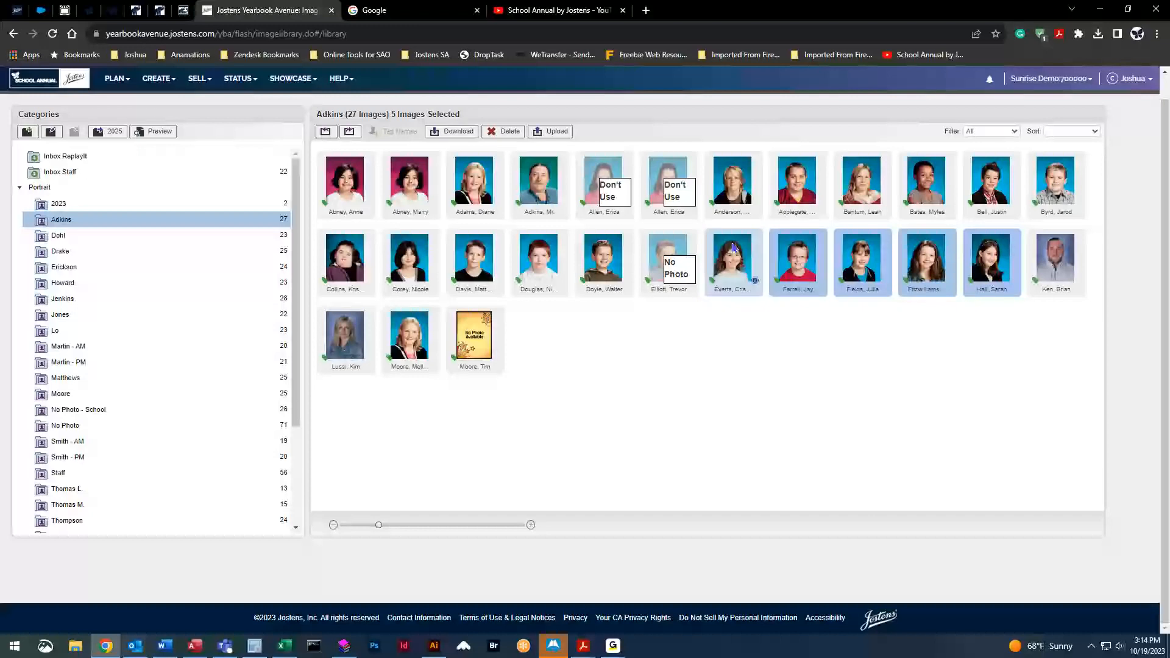
left_click(736, 196)
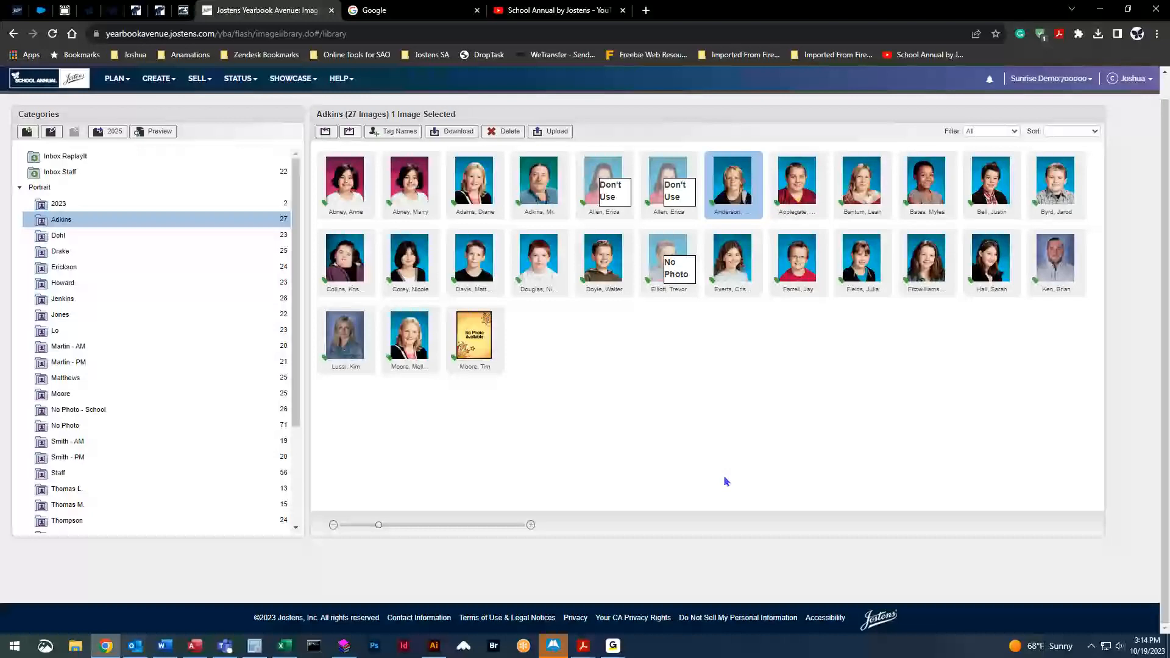
left_click(409, 259, "ctrl")
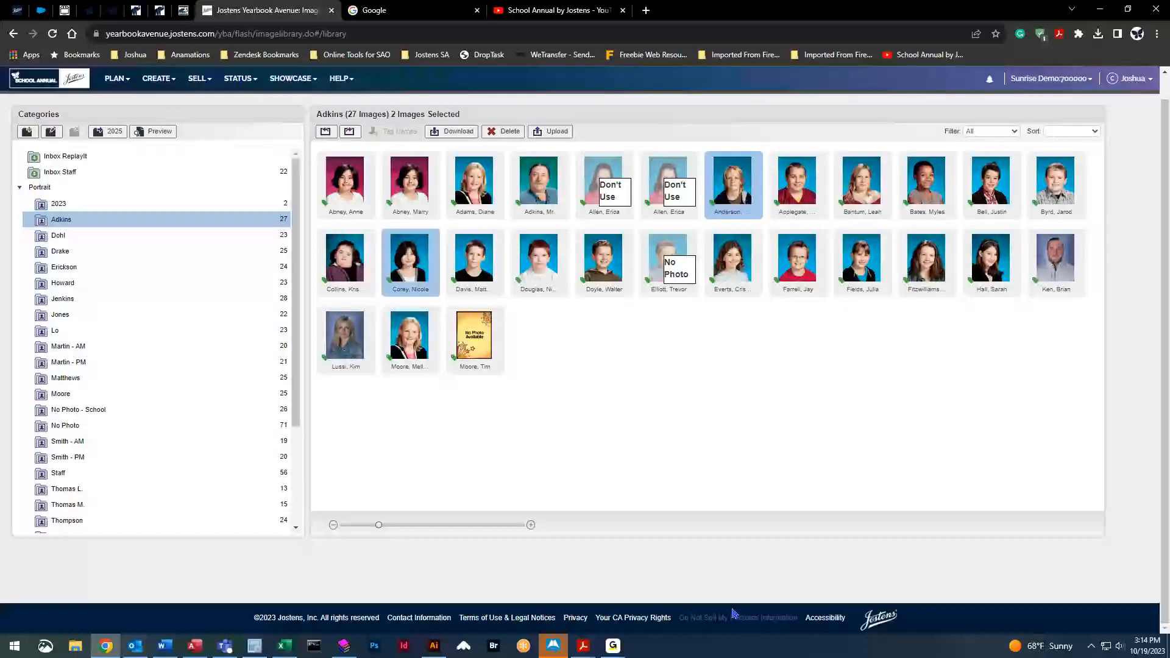
left_click(797, 259, "ctrl")
left_click(1056, 183, "ctrl")
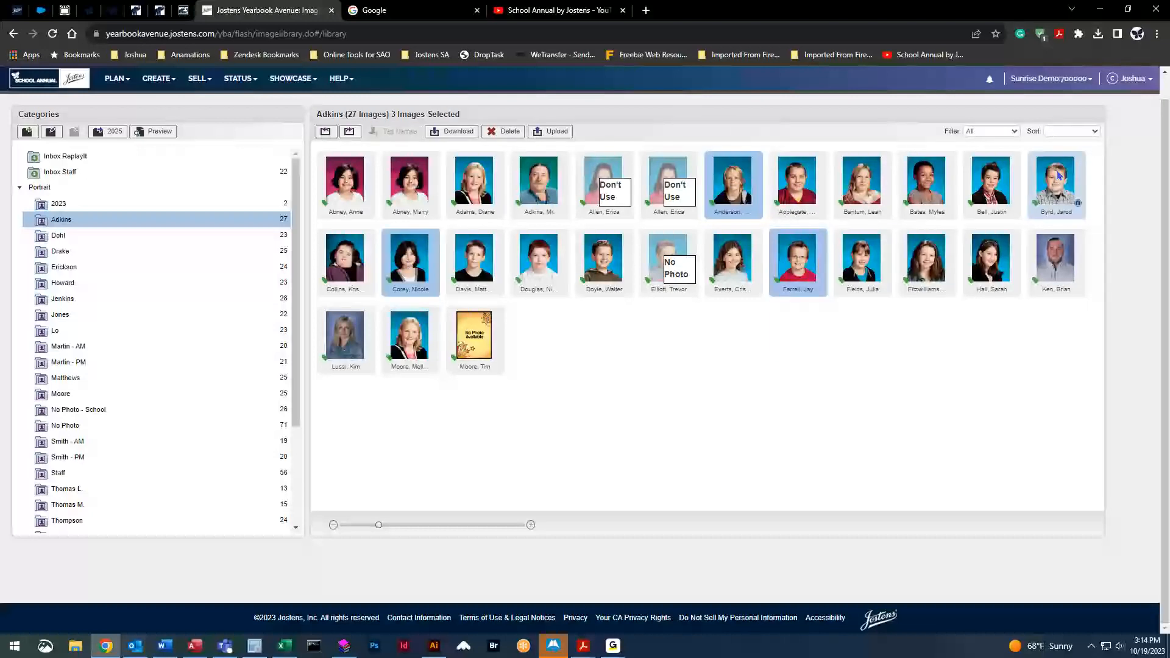
mouse_move(733, 182)
left_mouse_down()
mouse_move(286, 243)
mouse_move(746, 172)
left_mouse_up()
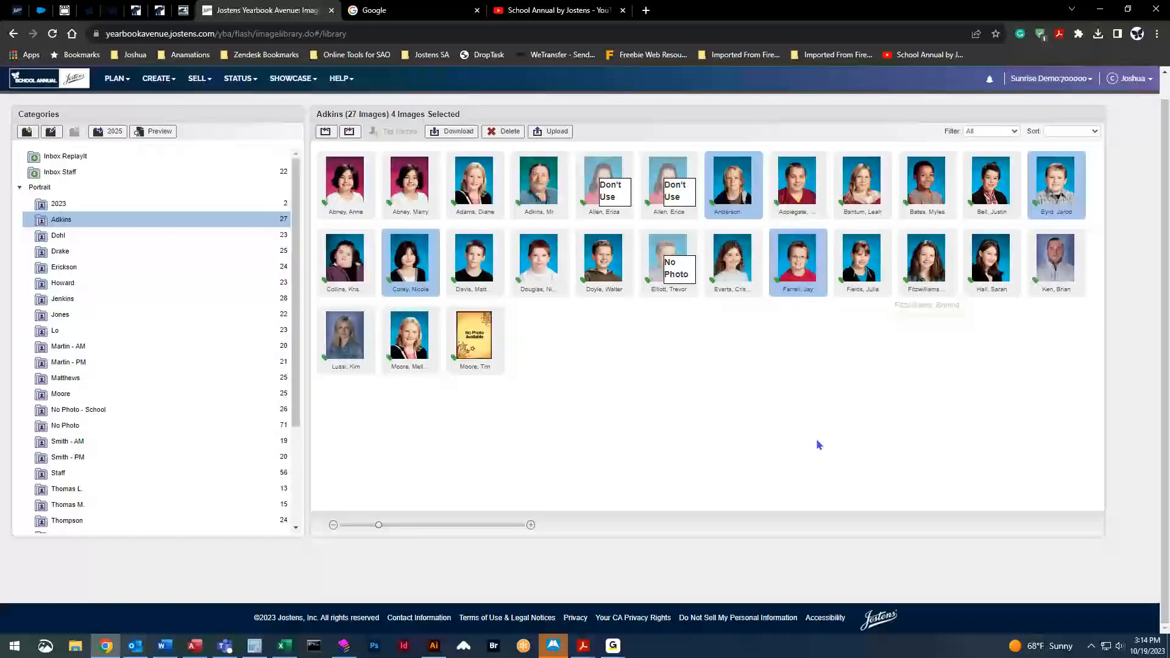
left_click(474, 259)
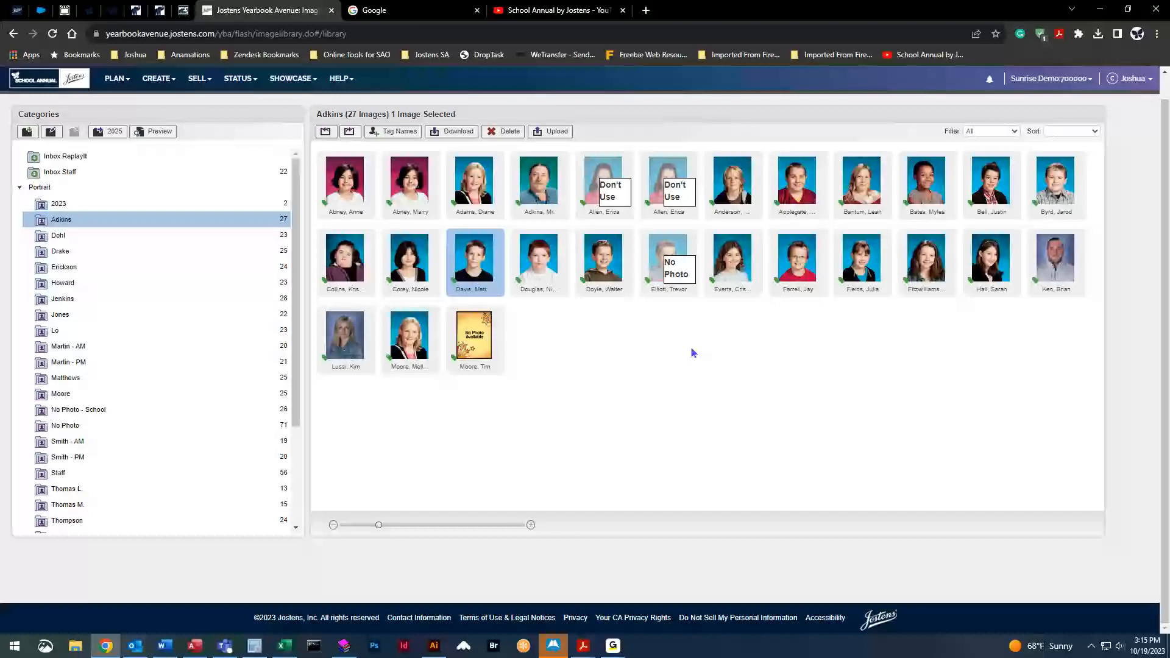
Open the Portrait Flow spread (pages 48–49) in the page designer and show the FLOW layouts
left_click(159, 82)
left_click(180, 103)
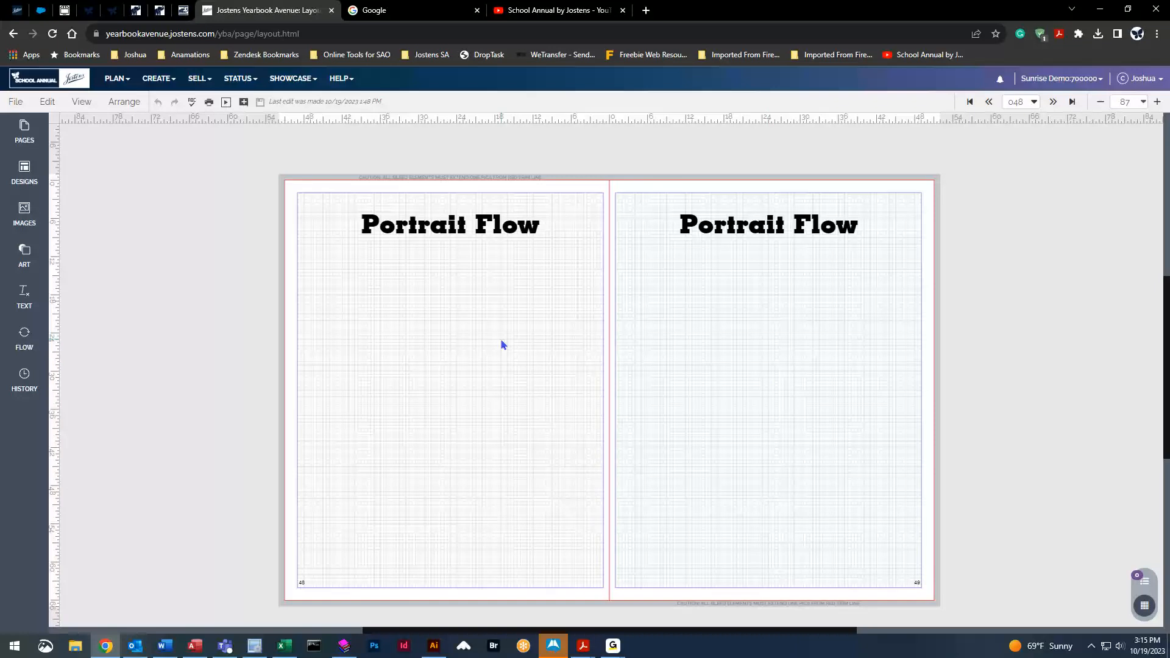
left_click(28, 346)
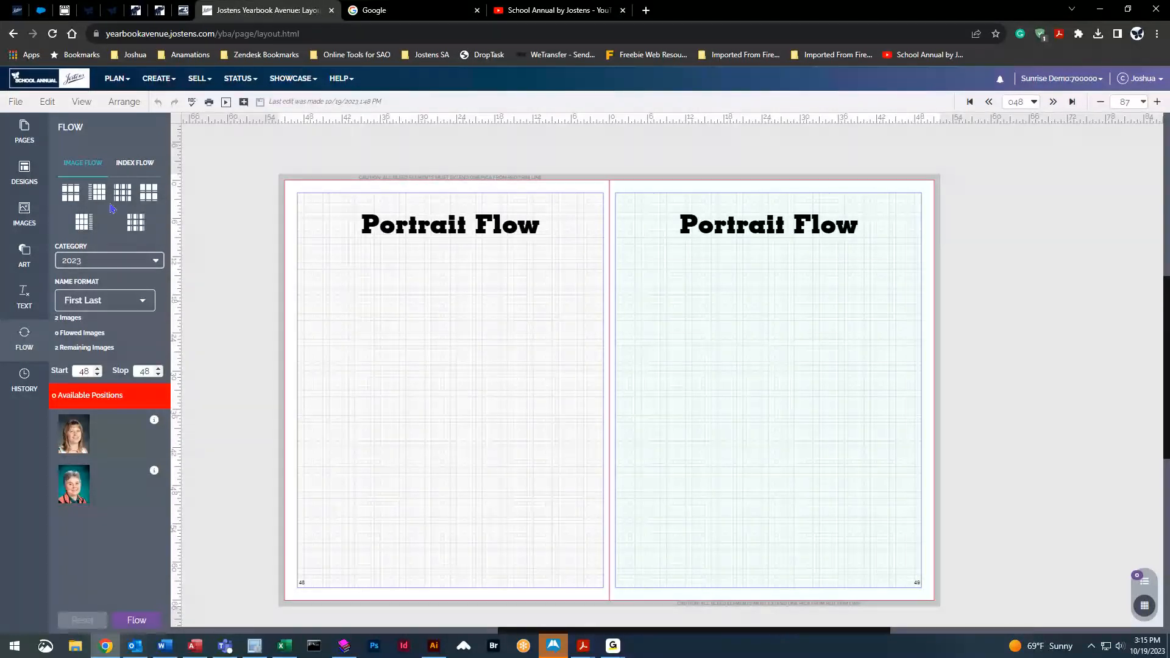
Place a seven-column grid on the left page and a 4x4 grid on the right page
left_click_drag(97, 191, 451, 296)
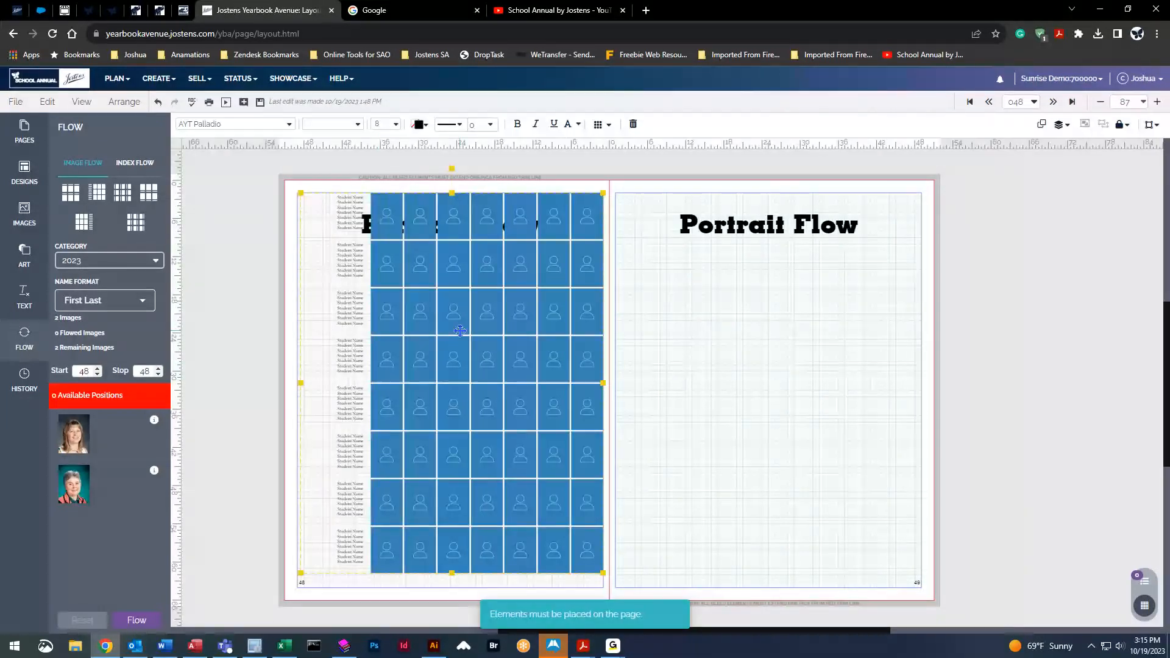
left_click_drag(83, 221, 792, 305)
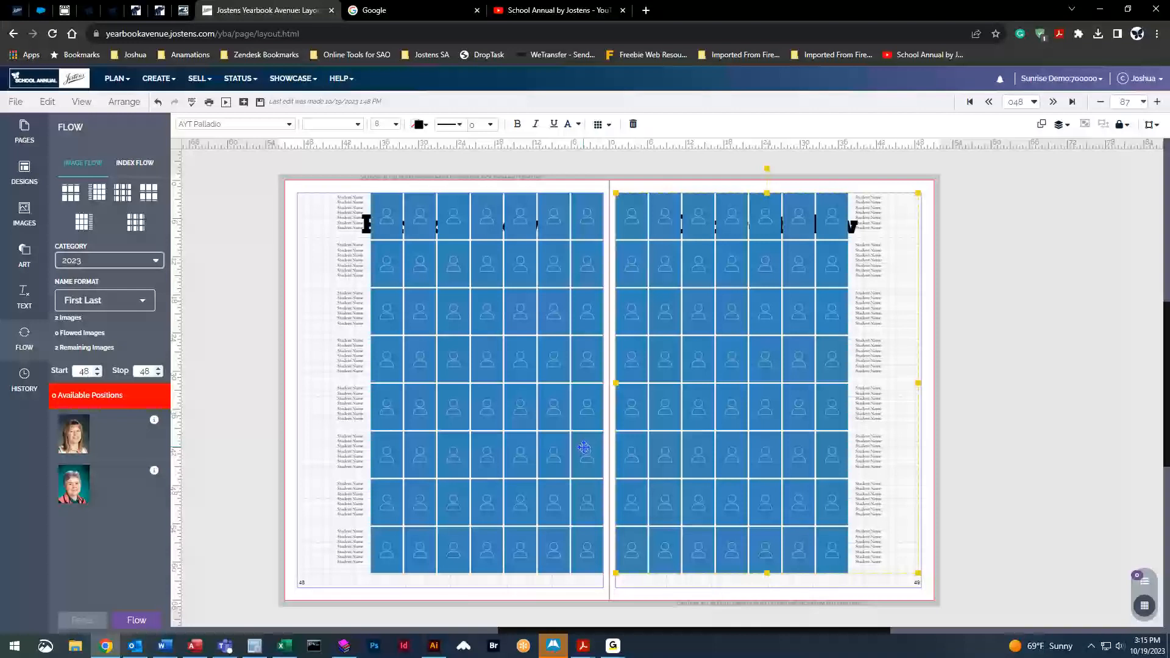
key("Delete")
left_click_drag(72, 194, 690, 326)
Empty the left page, trying and deleting the 4x4 and 4x5 side-name grids
left_click(549, 365)
key("Delete")
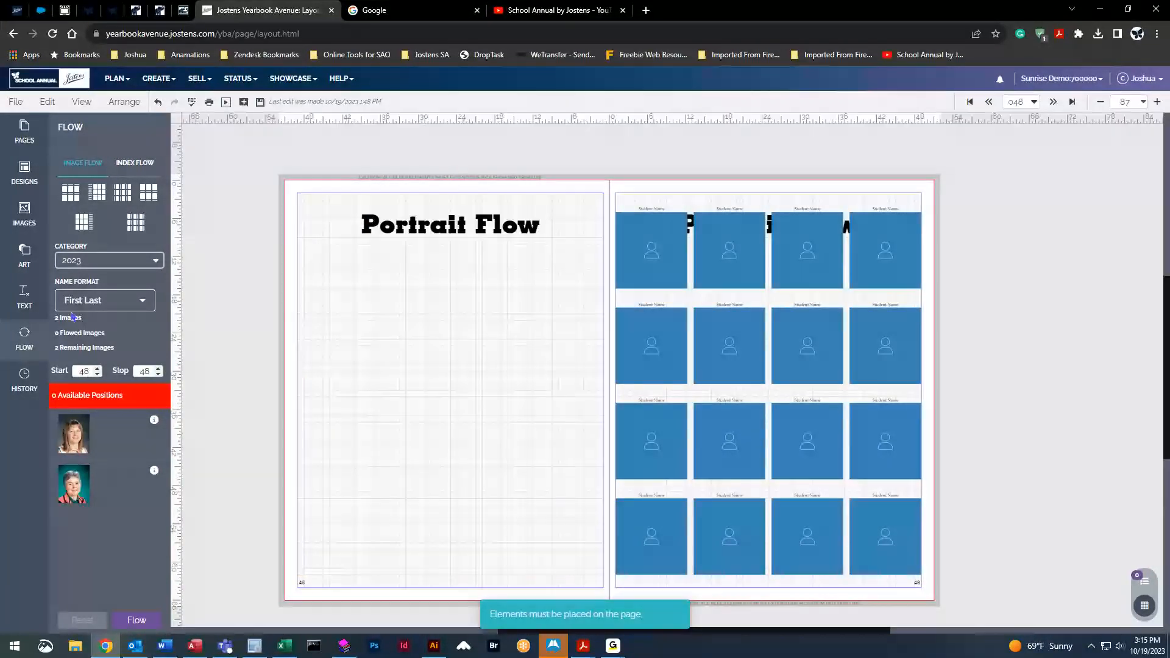
left_click_drag(505, 313, 506, 315)
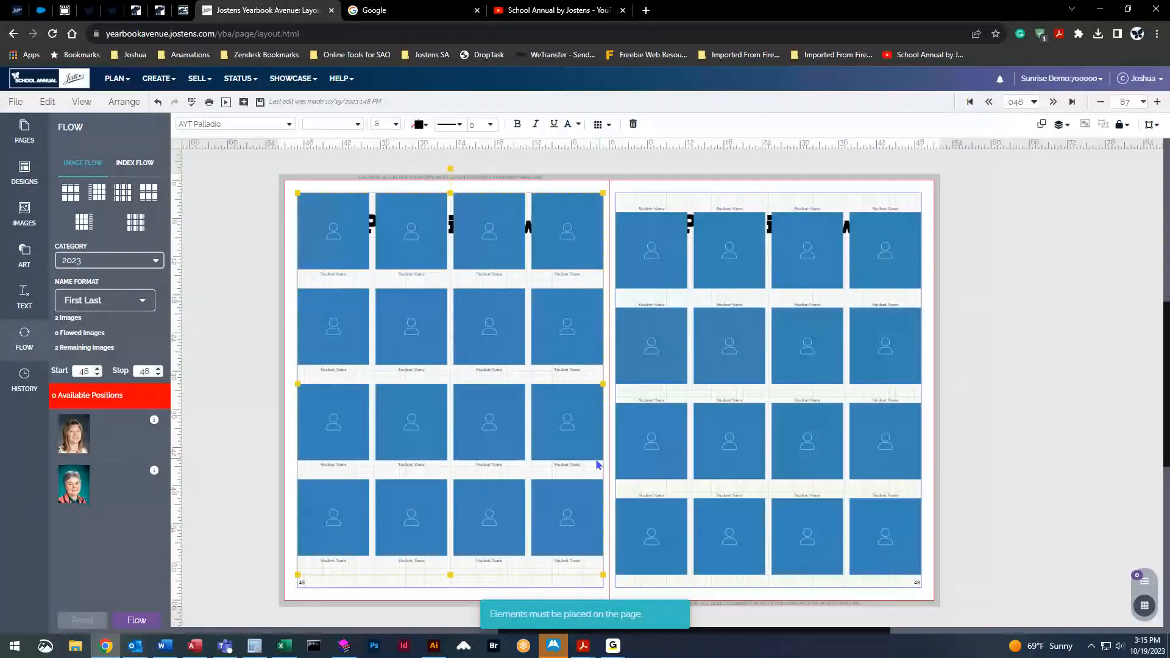
key("Delete")
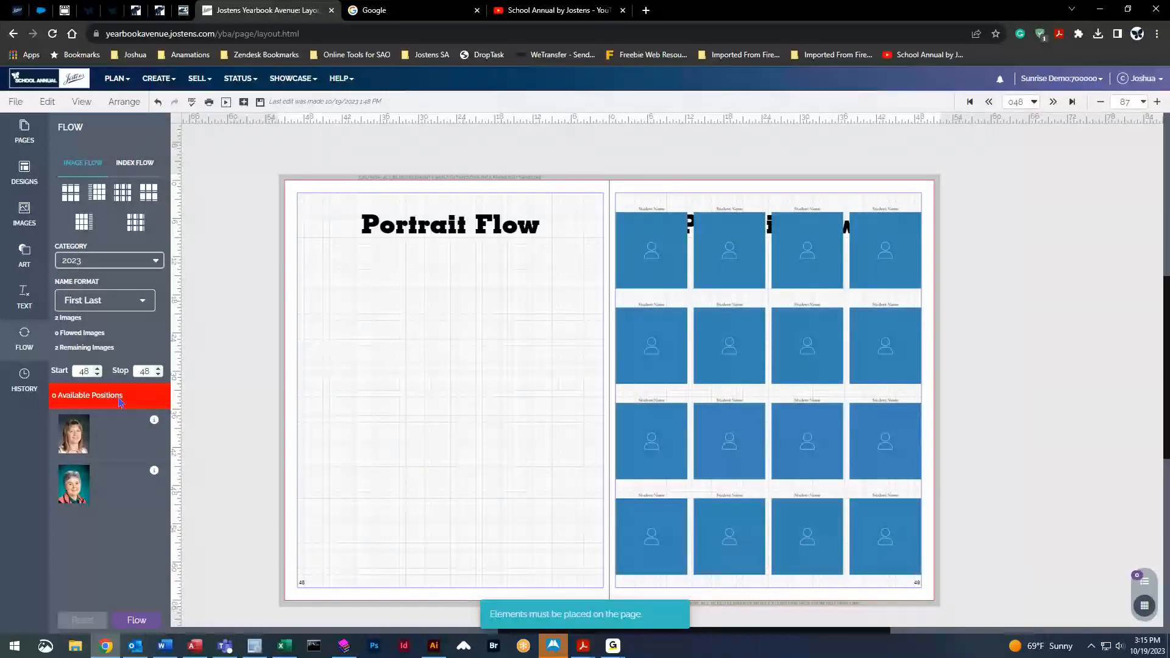
left_click_drag(396, 364, 397, 366)
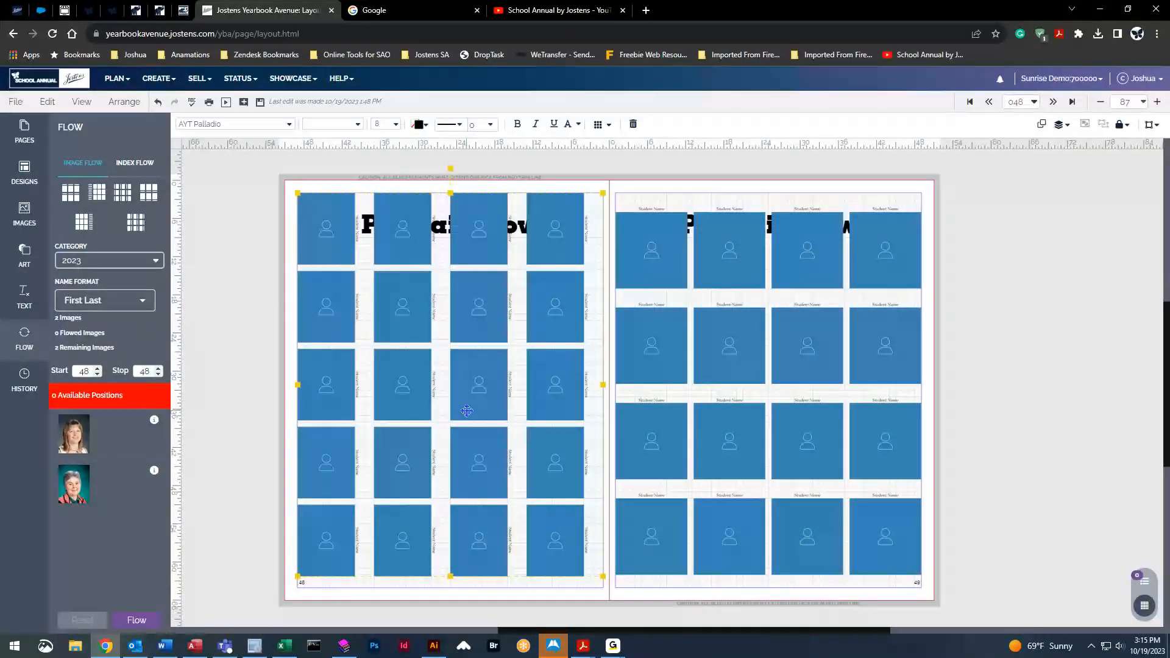
key("Delete")
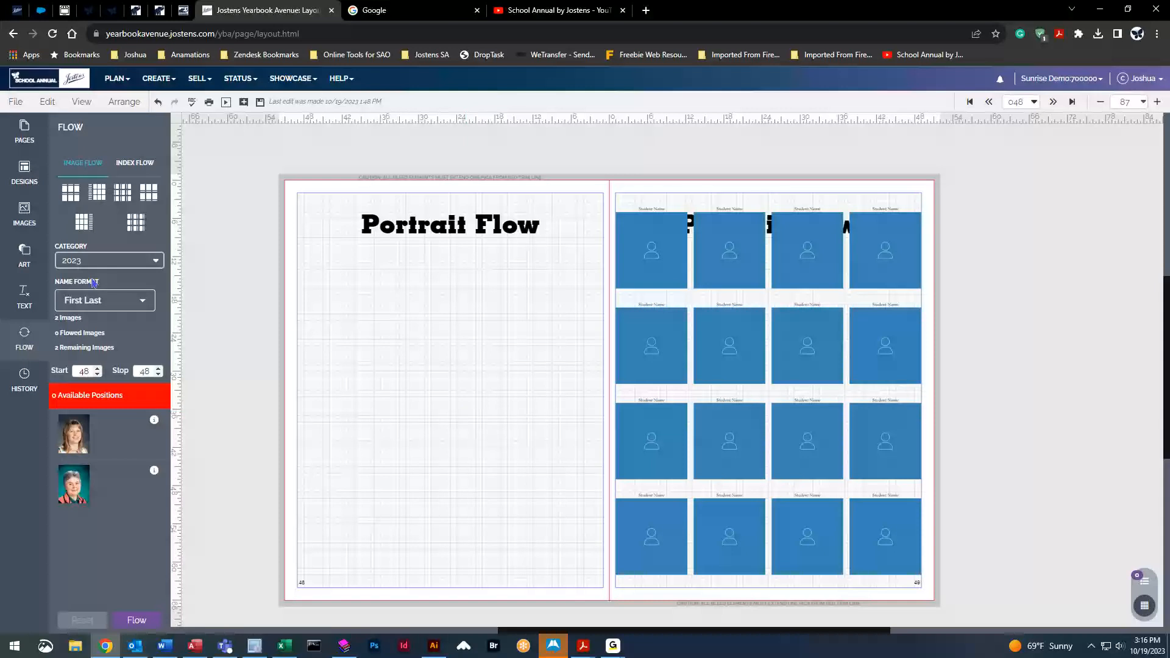
Open Image Details for PigParts3.tif from the Clubs And Organizations images
left_click(24, 213)
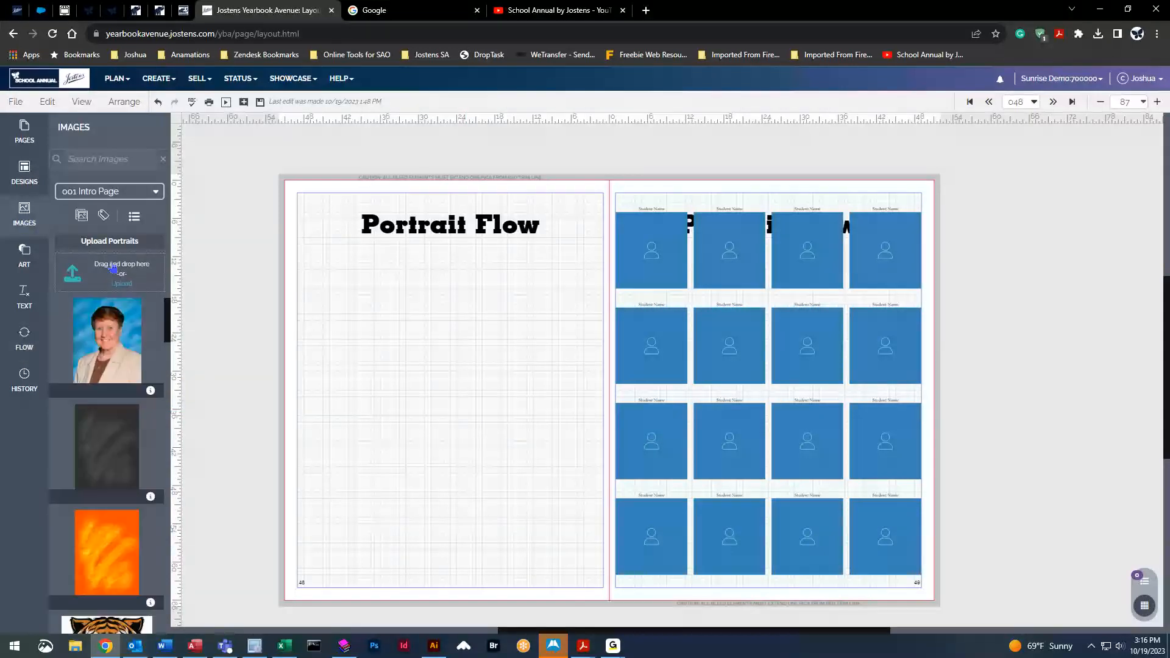
left_click(113, 192)
left_click(106, 331)
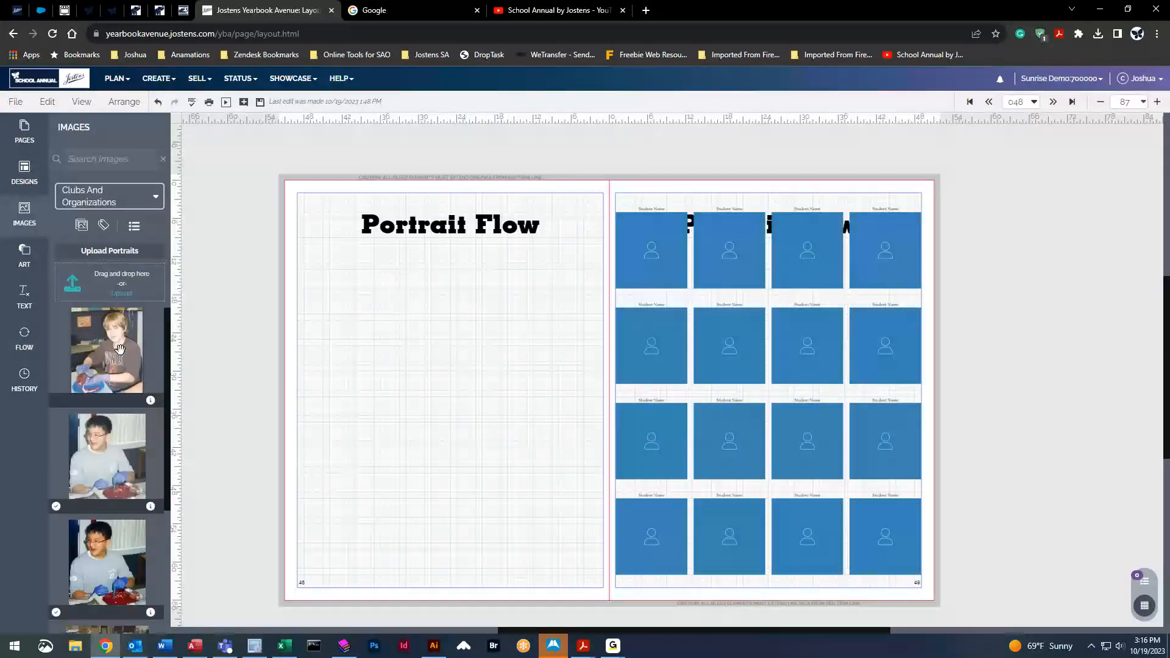
scroll(129, 535, "down", 3)
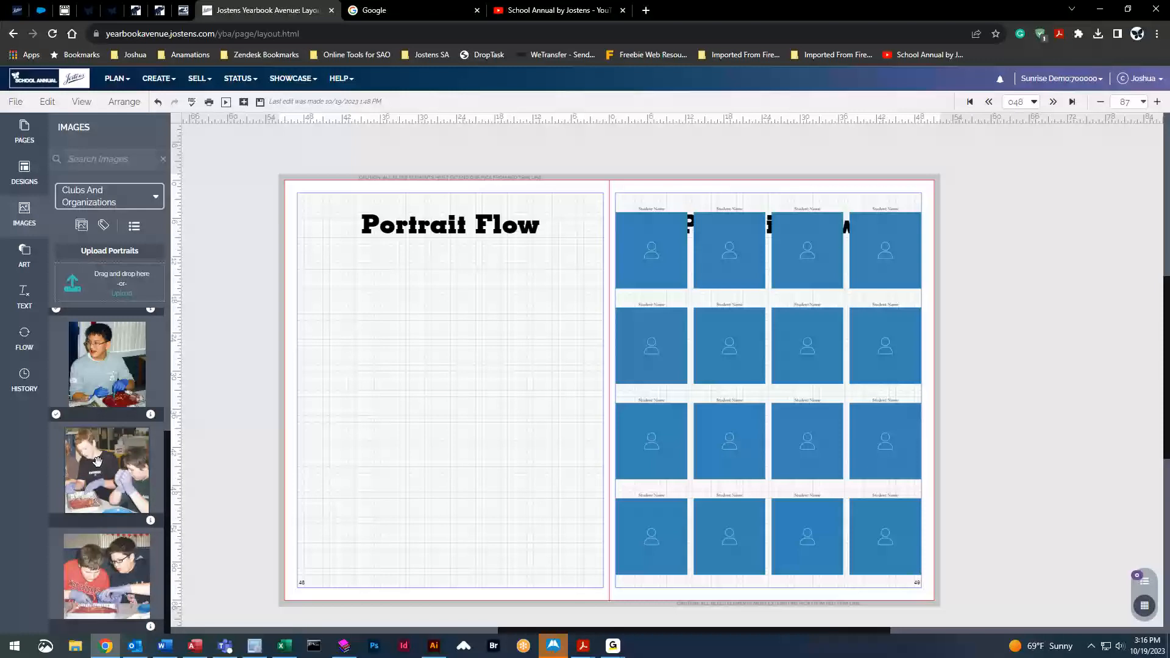
left_click(151, 521)
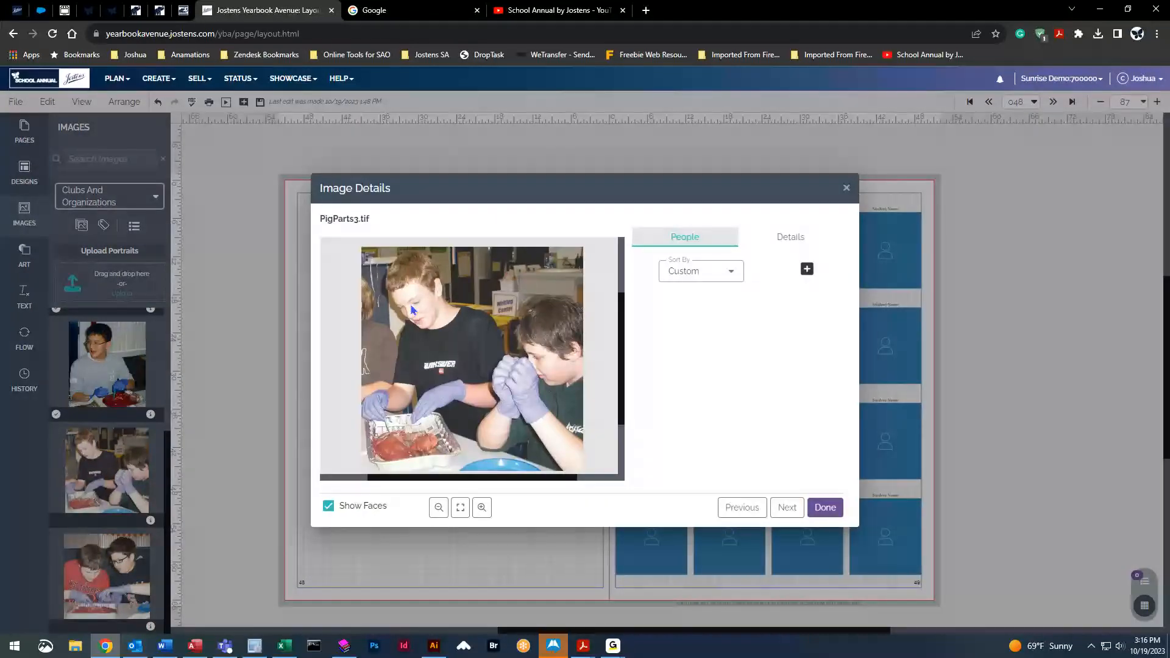
Cancel Bulk Add Names and close PigParts3.tif's Image Details unchanged
left_click(807, 270)
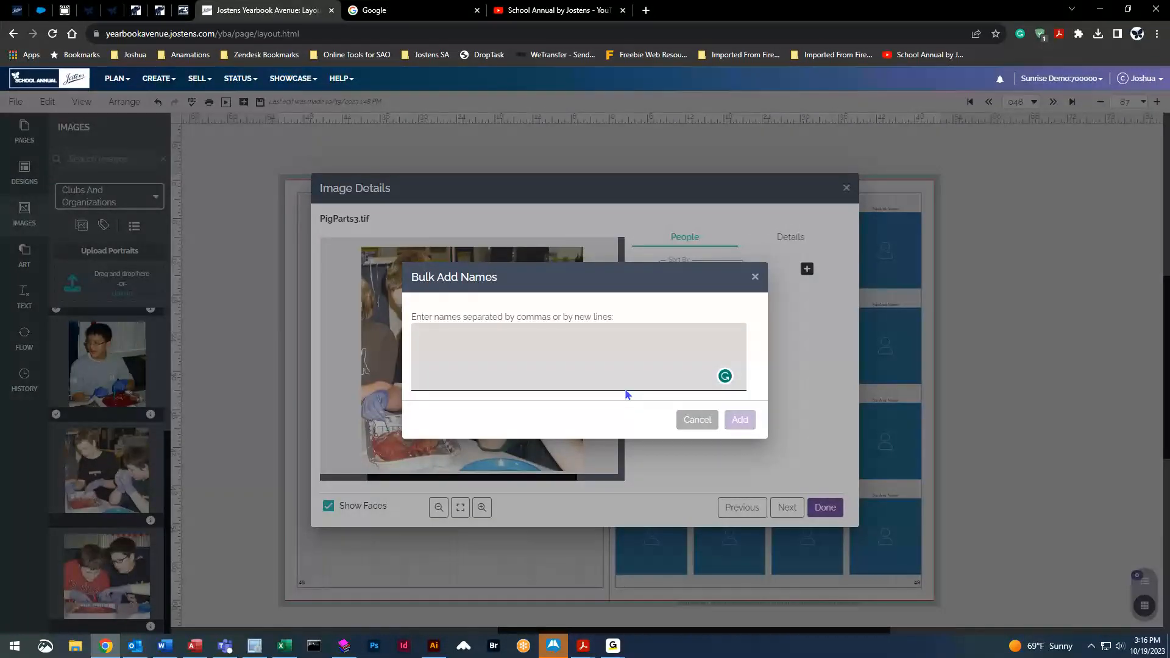
left_click(694, 421)
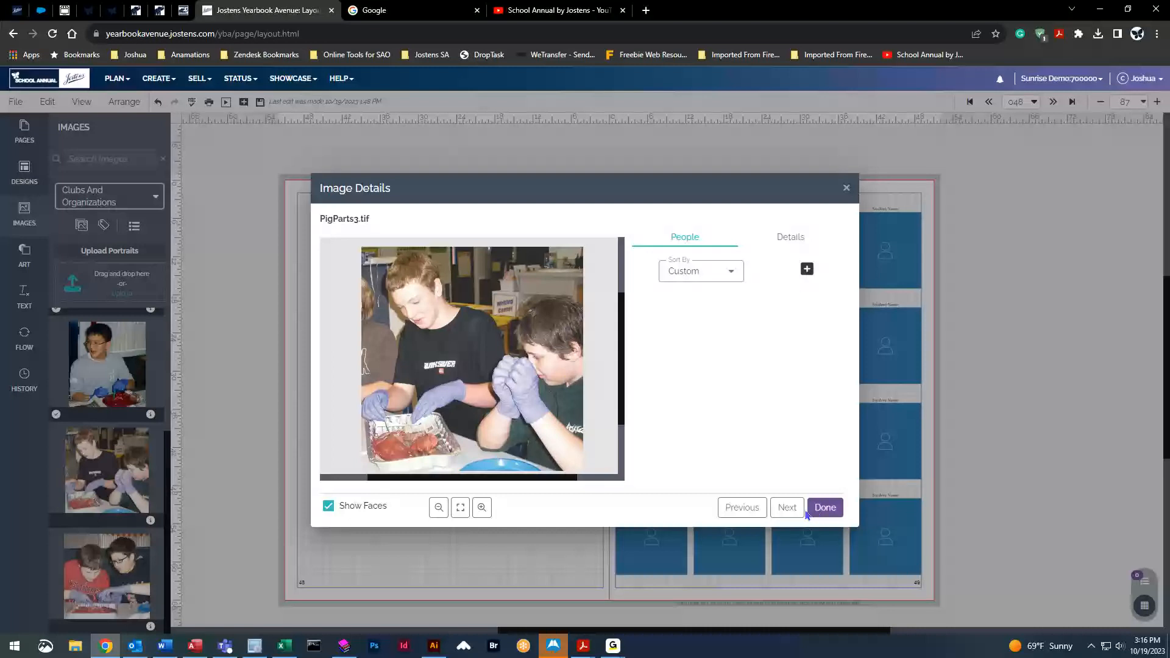
left_click(825, 511)
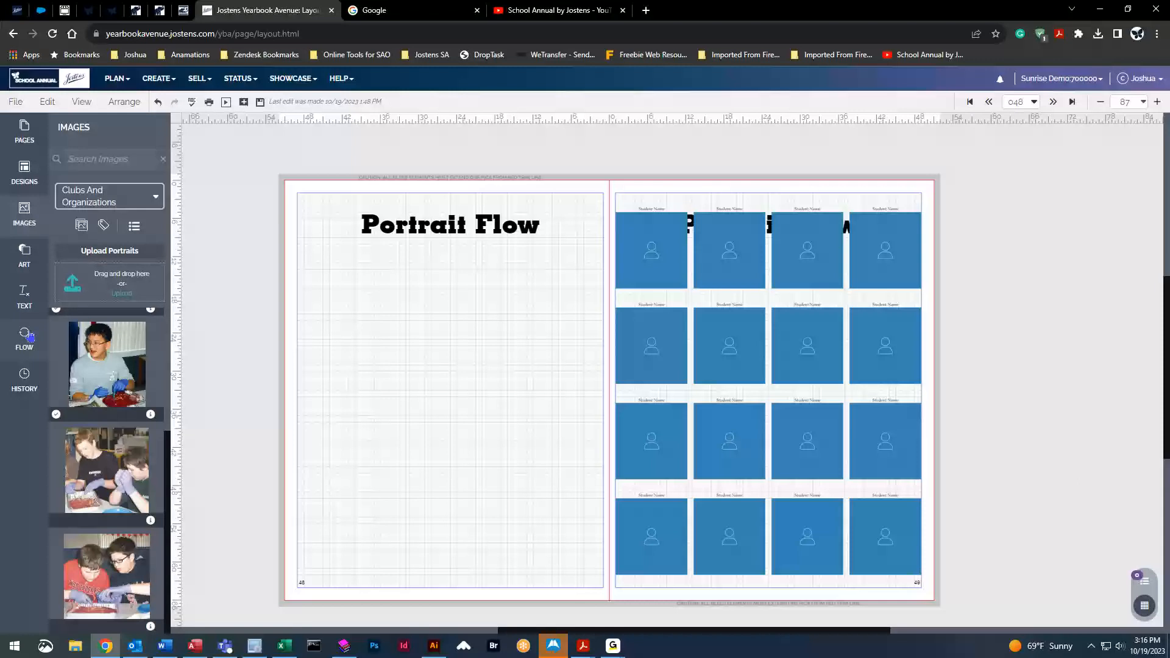
Delete the portrait grid on the right page from the FLOW panel
left_click(25, 337)
left_click(711, 256)
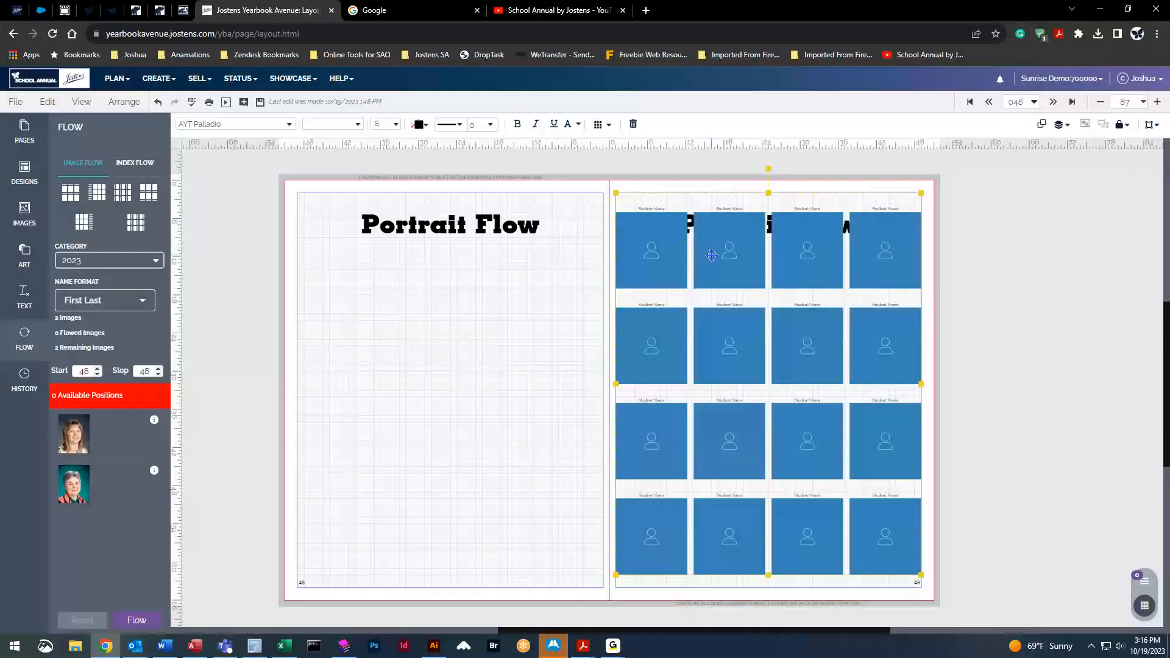
key("Delete")
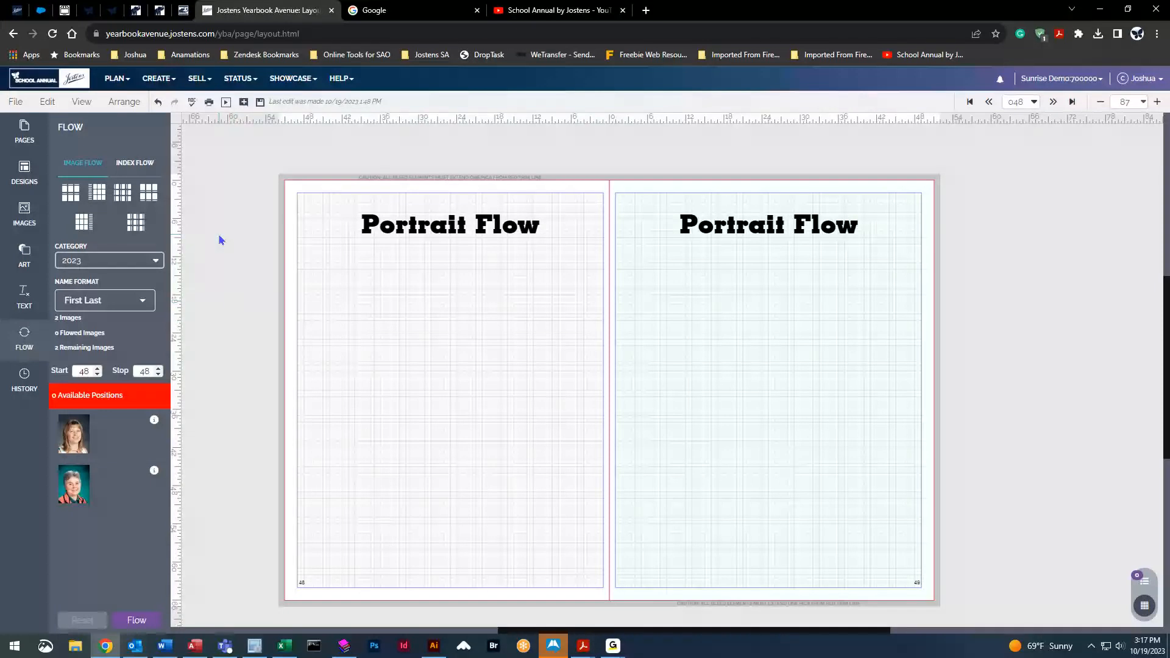
Place the seven-column side-name grid on page 48 and the 4x4 names-below grid on page 49
left_click_drag(96, 194, 494, 374)
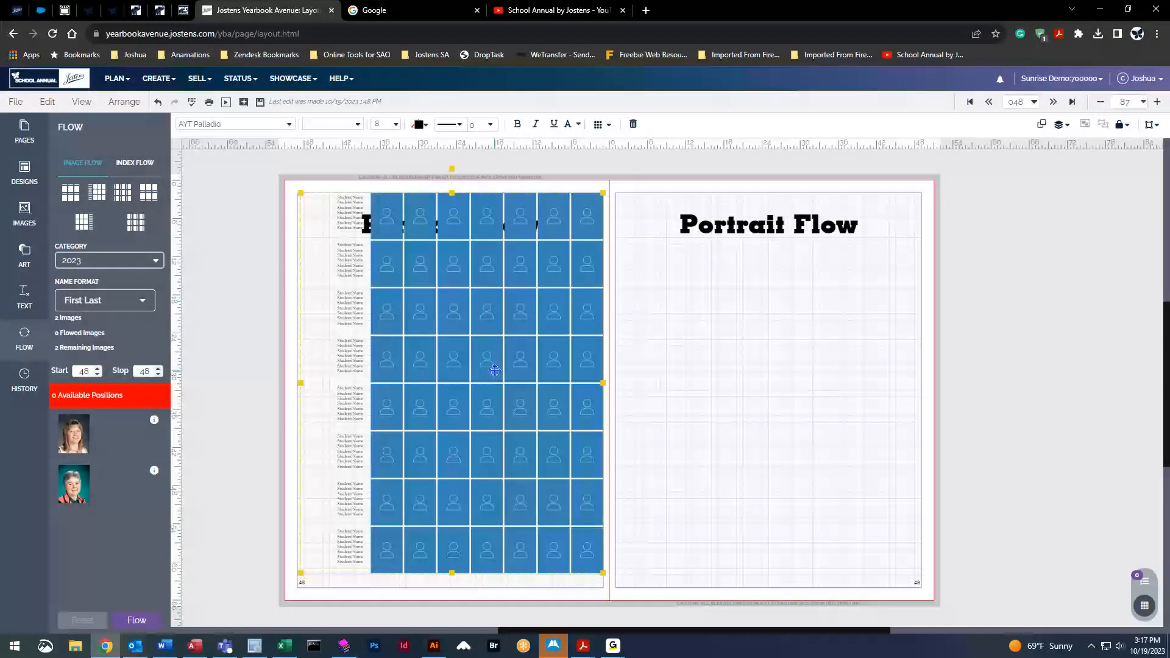
left_click_drag(149, 193, 745, 329)
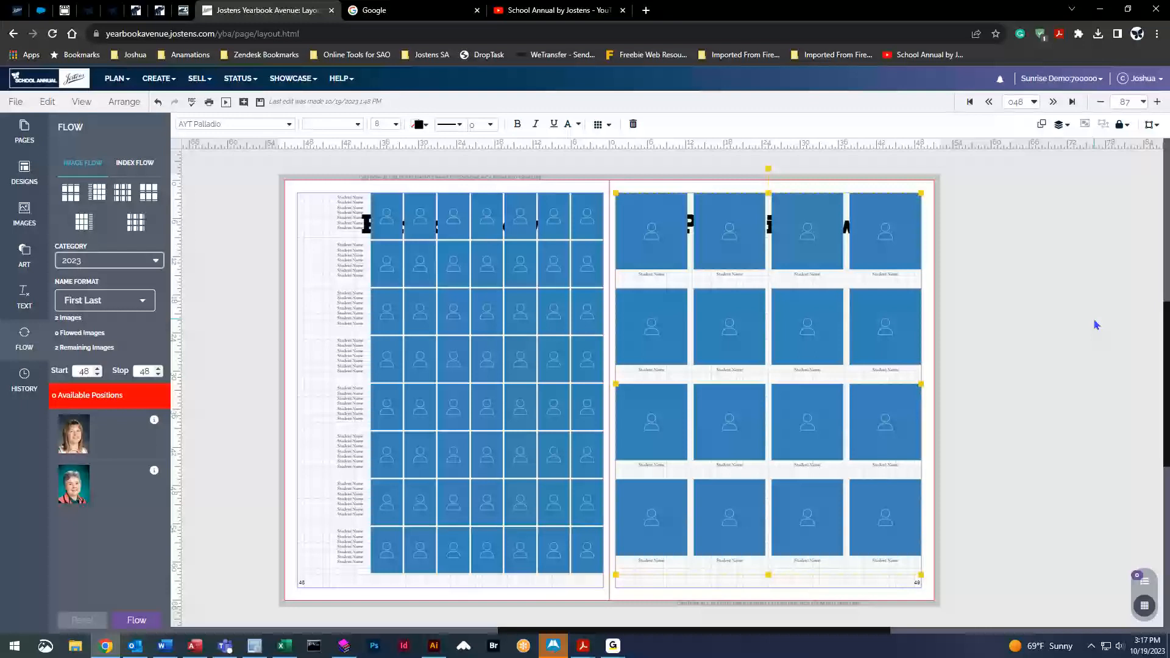
left_click(429, 320)
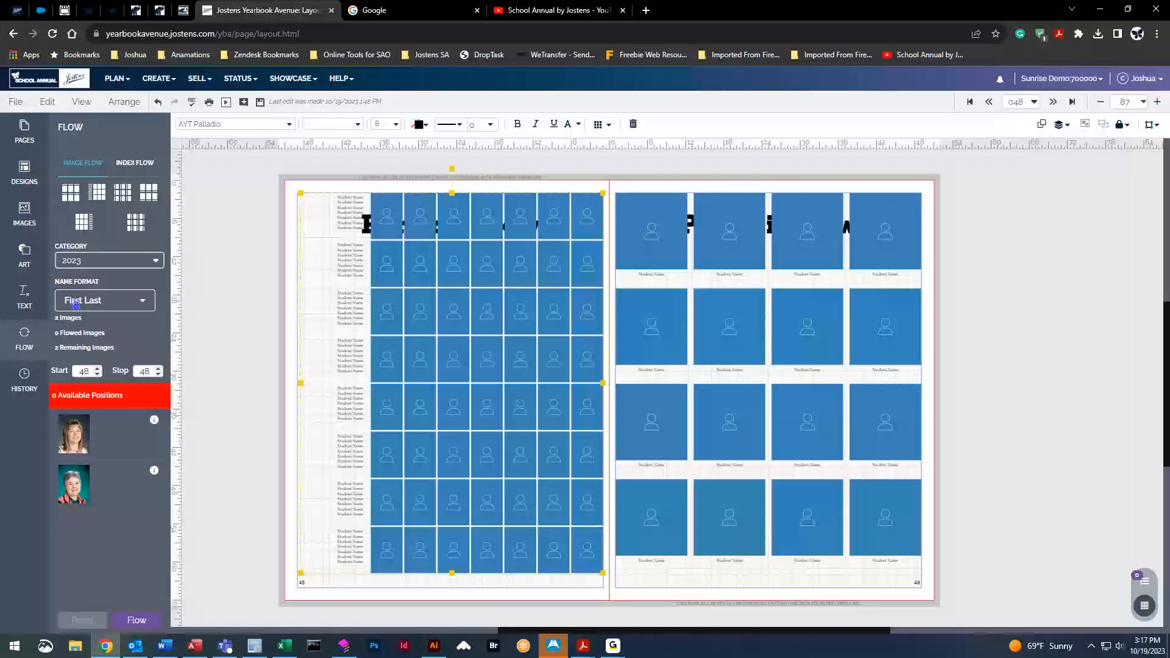
Choose Adkins as the flow category, leaving 25 portraits to flow
left_click(94, 262)
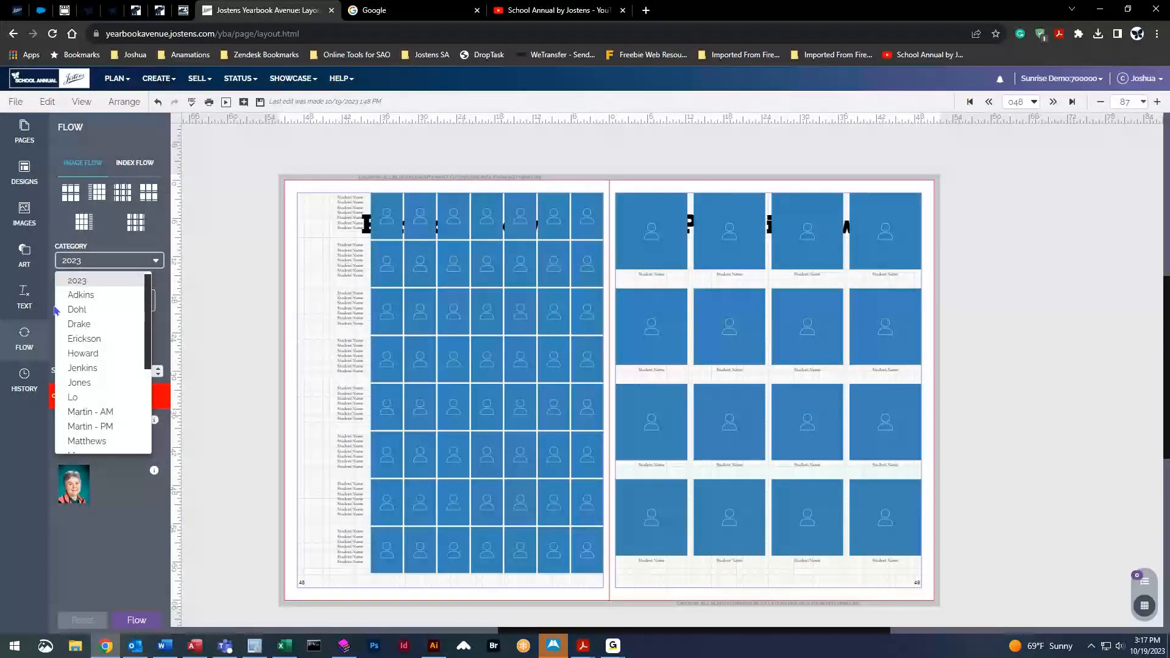
left_click(99, 295)
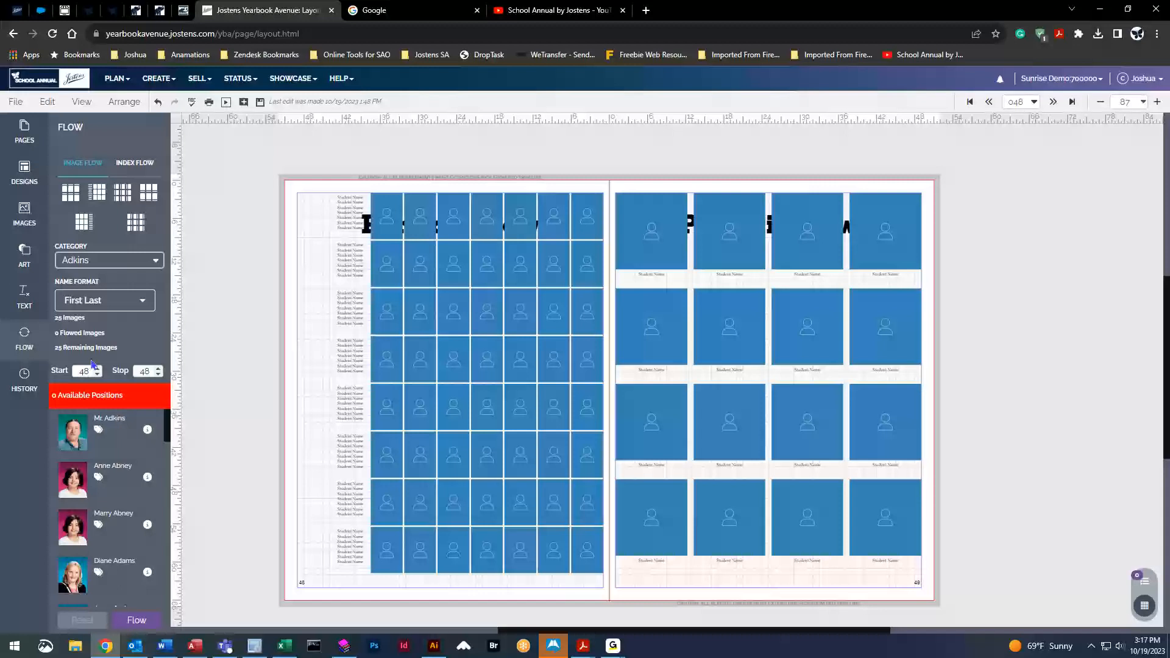
left_click(429, 318)
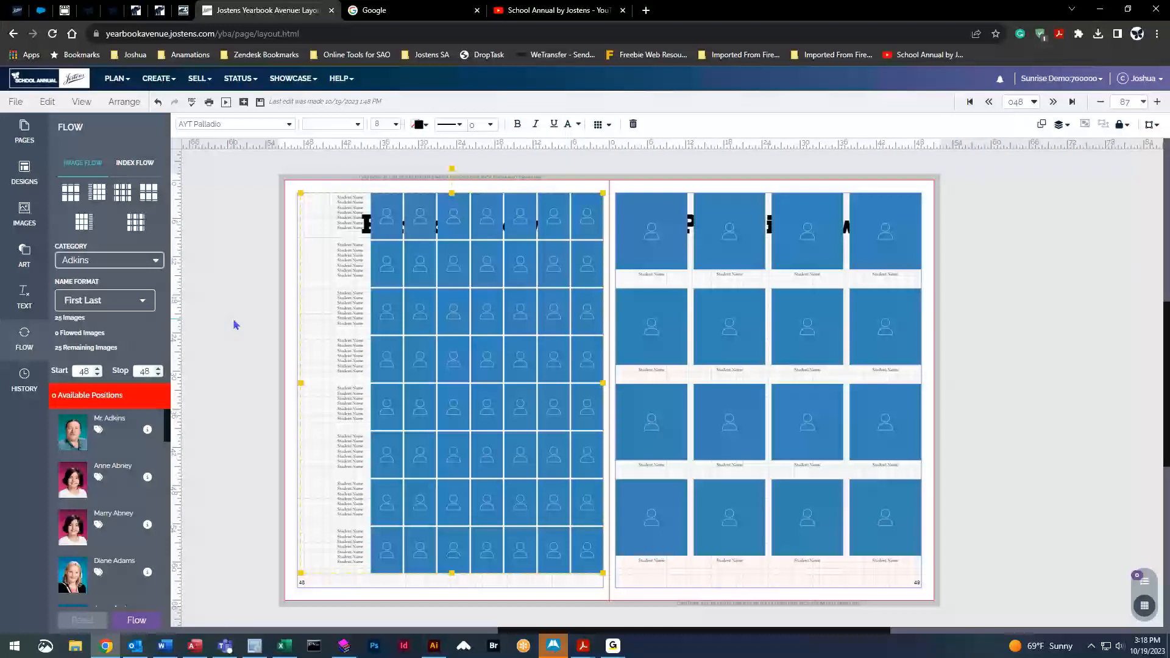
Reselect the left page's portrait grid and set the names to AYT Big Fiction, size 10
left_click(238, 225)
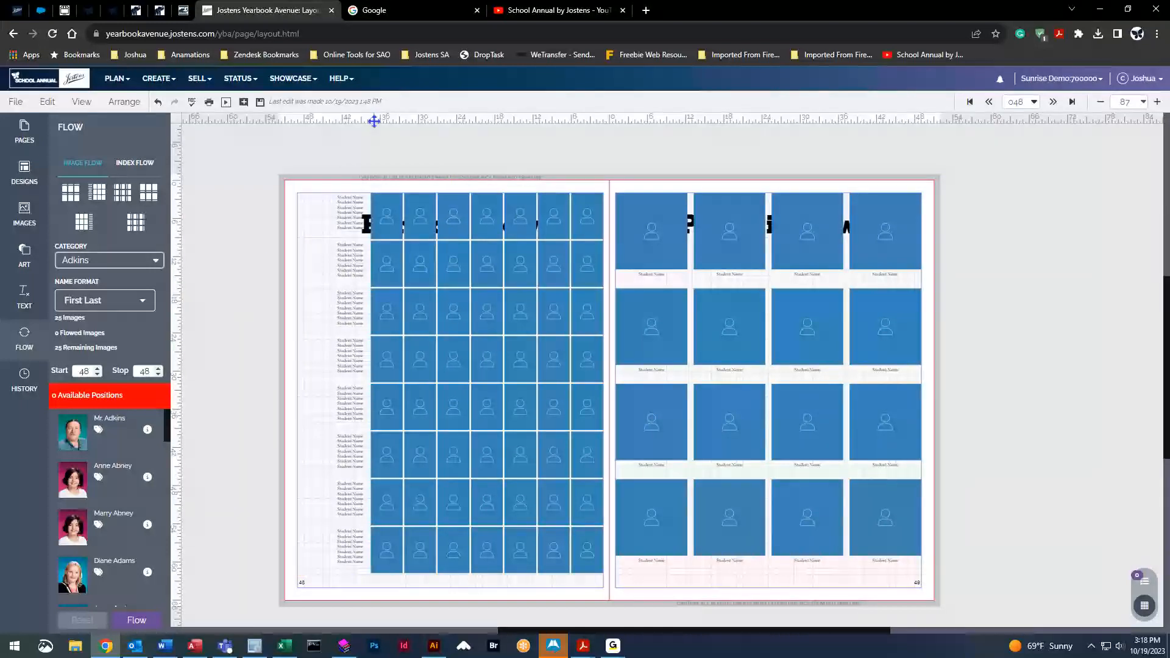
left_click(424, 366)
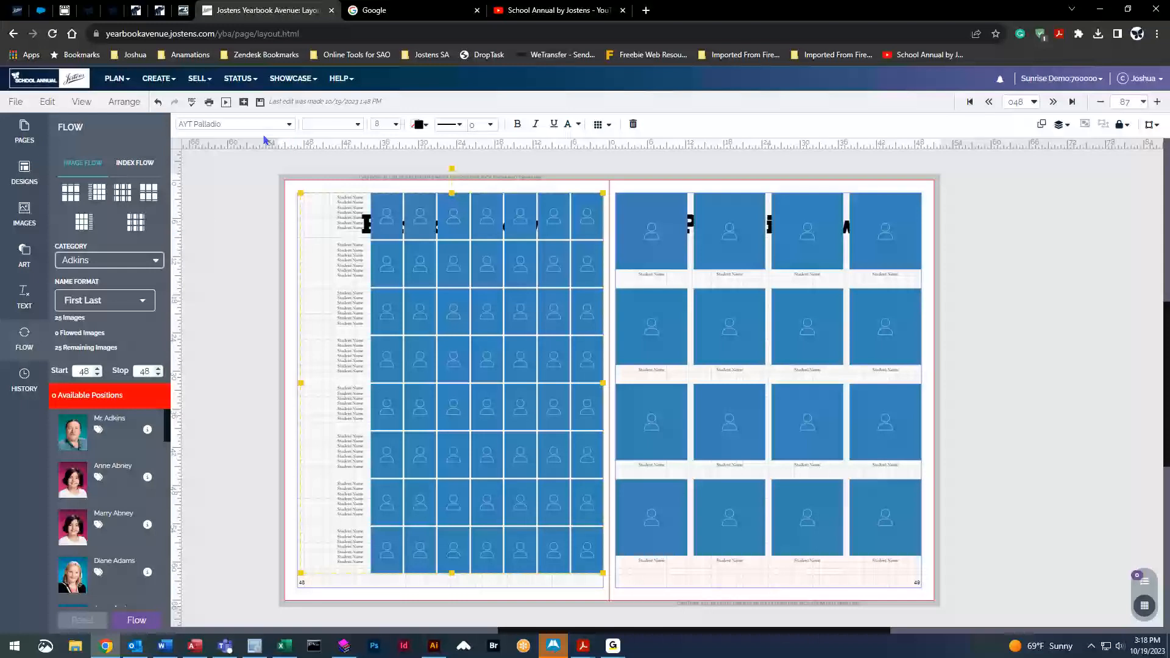
left_click(285, 125)
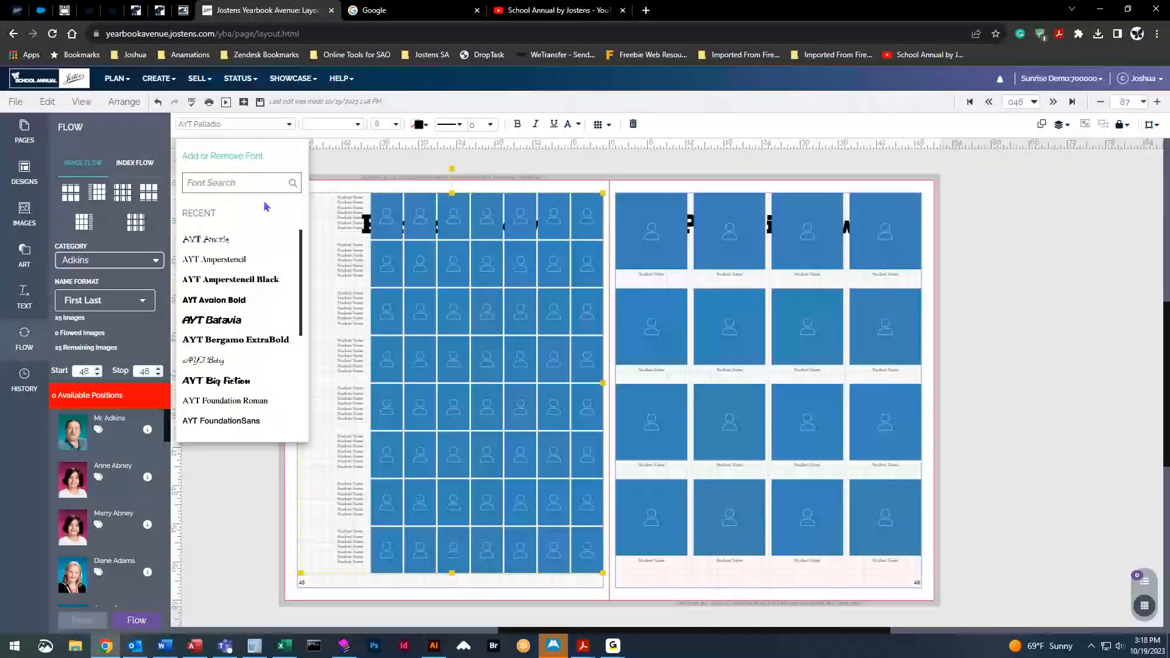
left_click(237, 381)
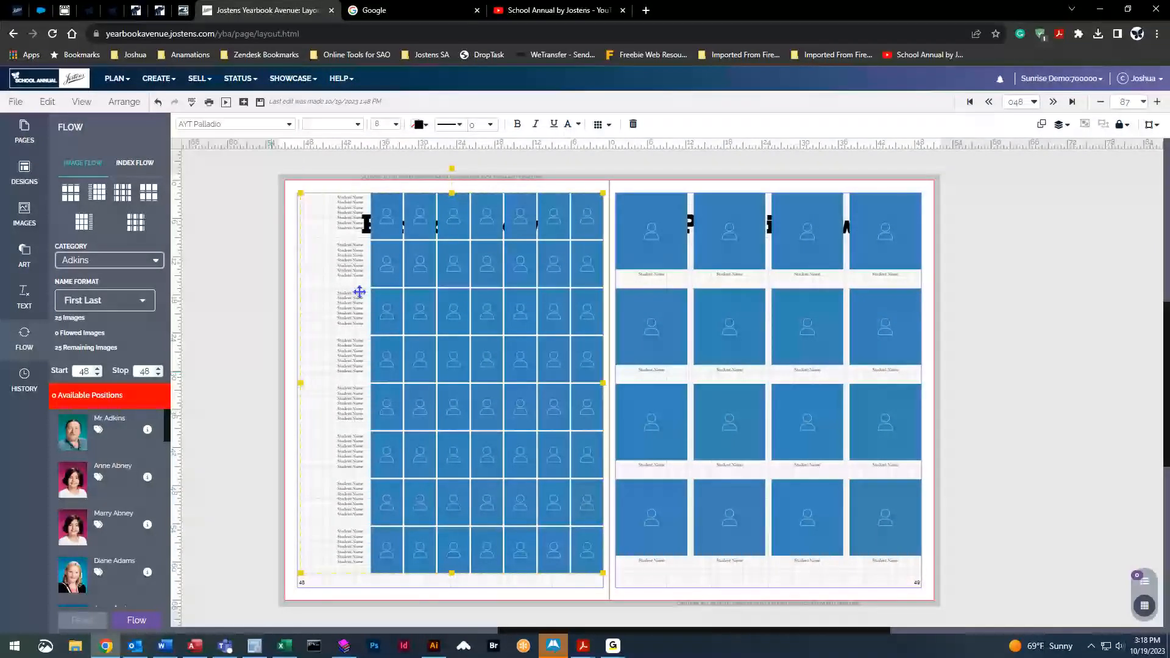
left_click(392, 124)
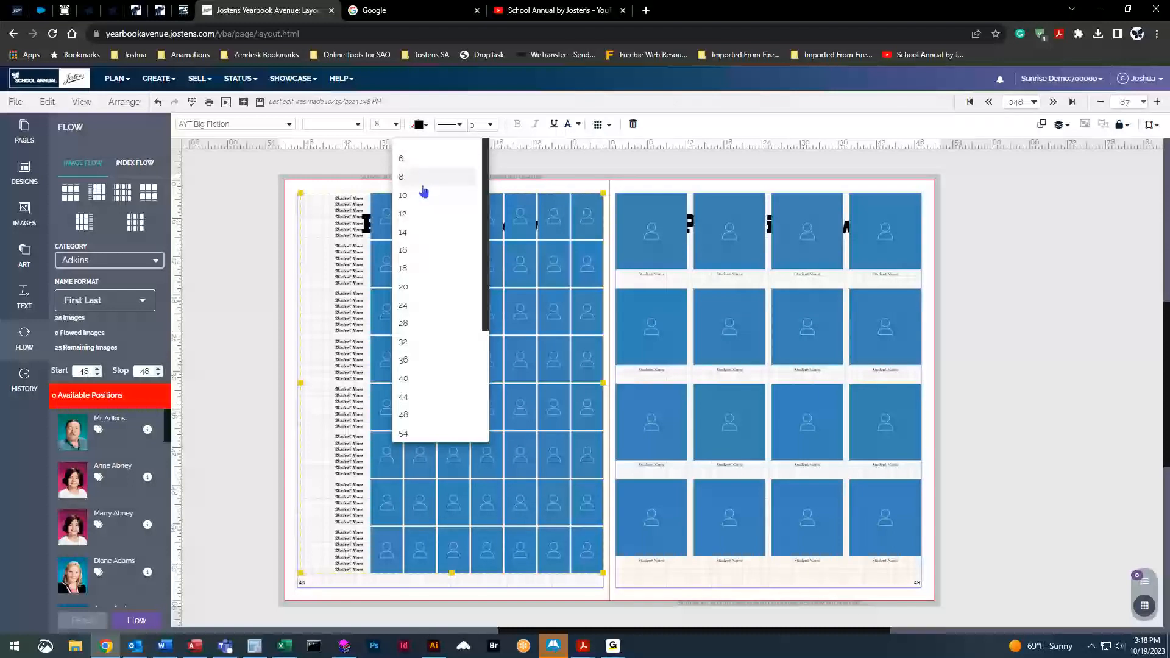
left_click(420, 196)
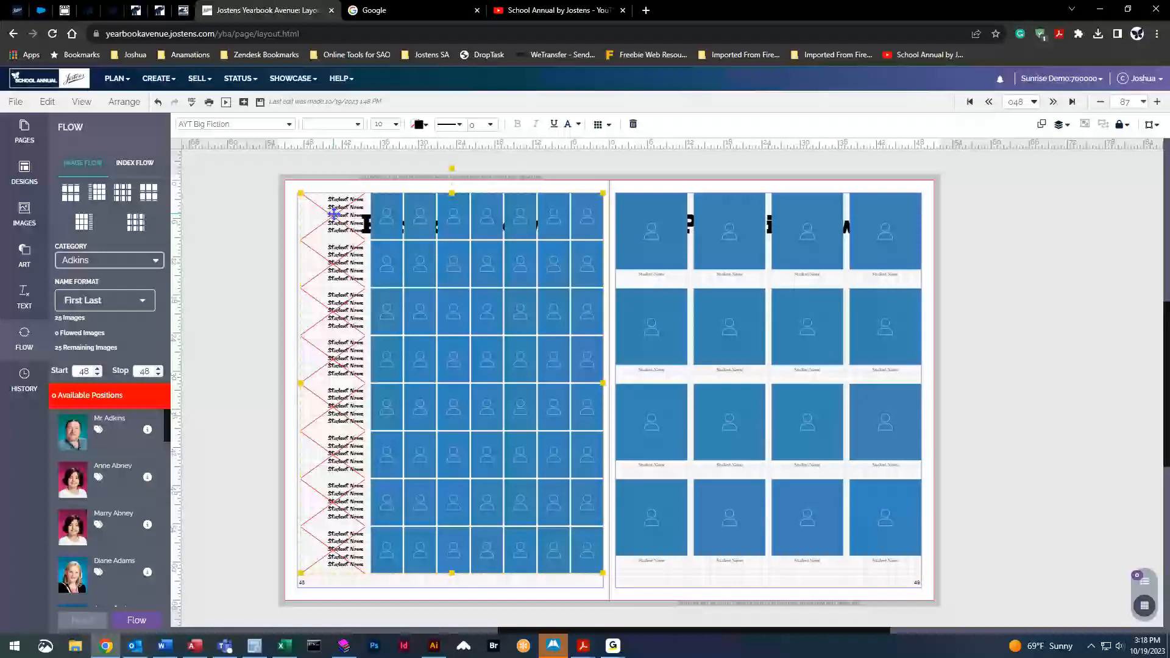
Colour the names orange, give frames a size 3 outline, and switch font to AYT Amperstencil
left_click(420, 124)
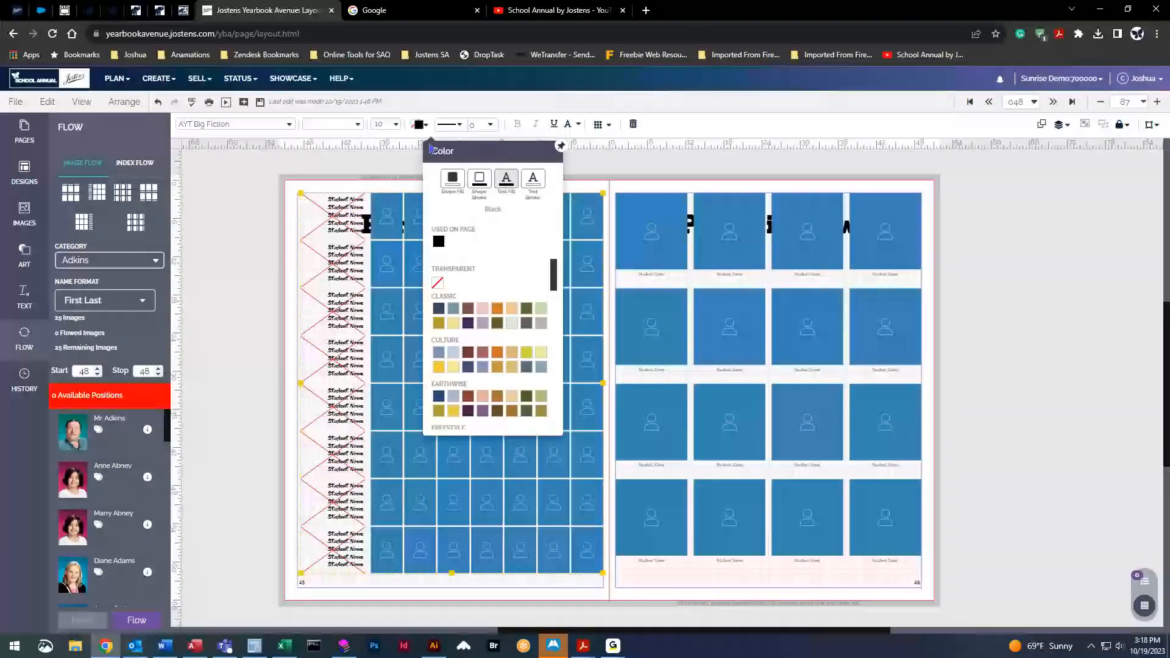
left_click(497, 352)
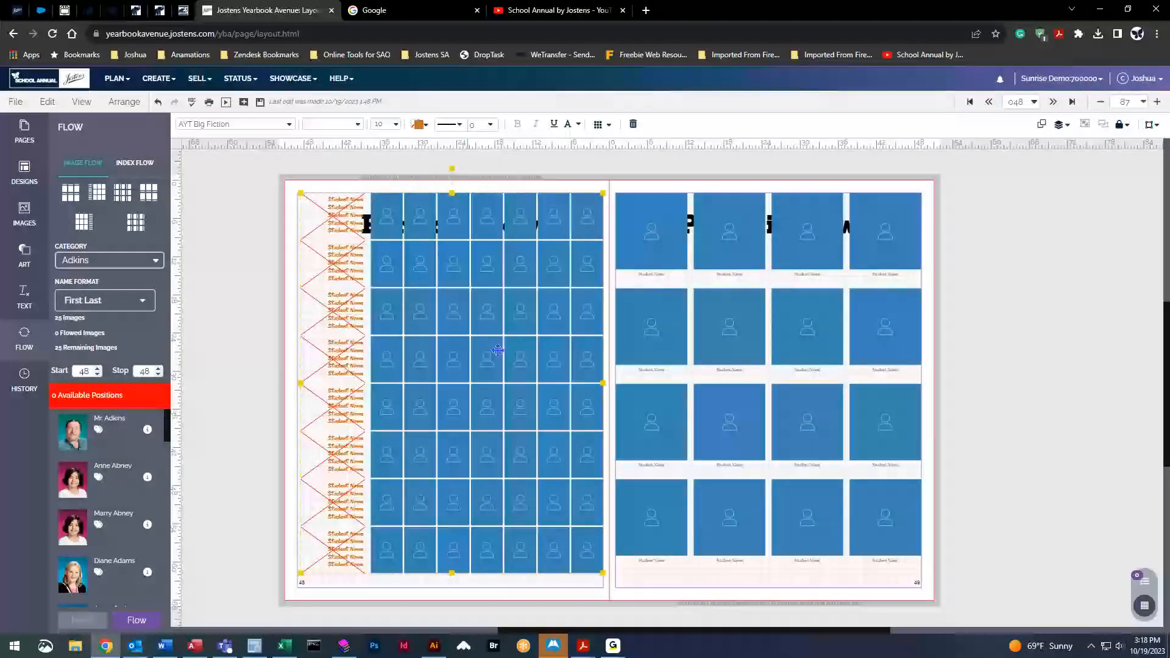
left_click(491, 124)
left_click(514, 266)
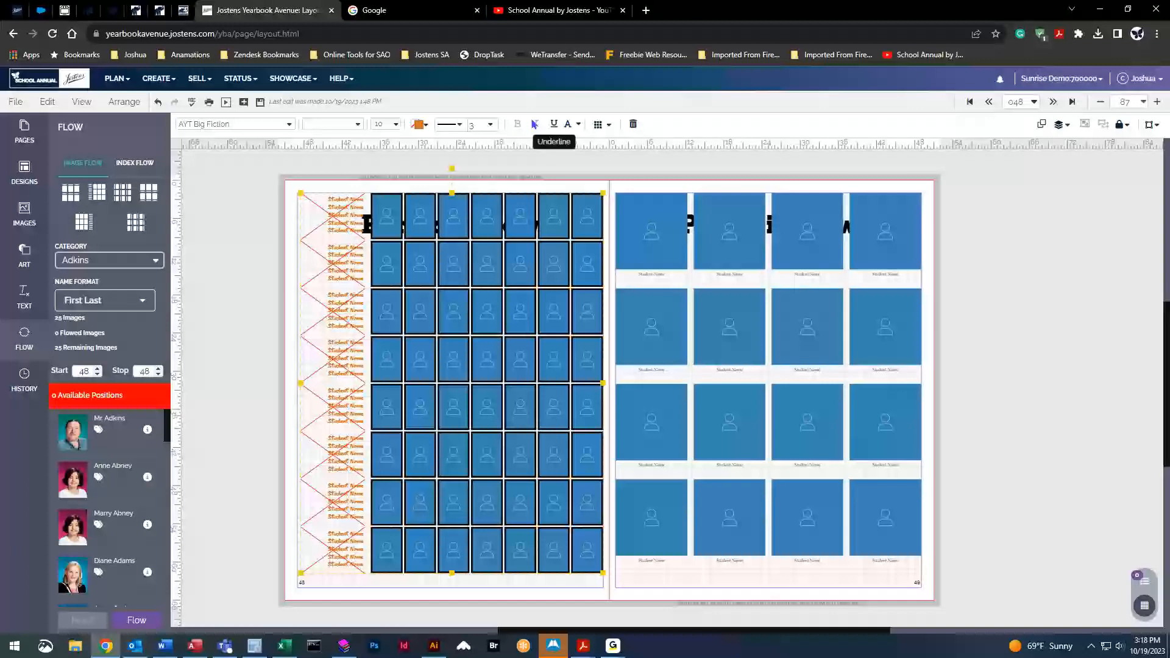
left_click(288, 125)
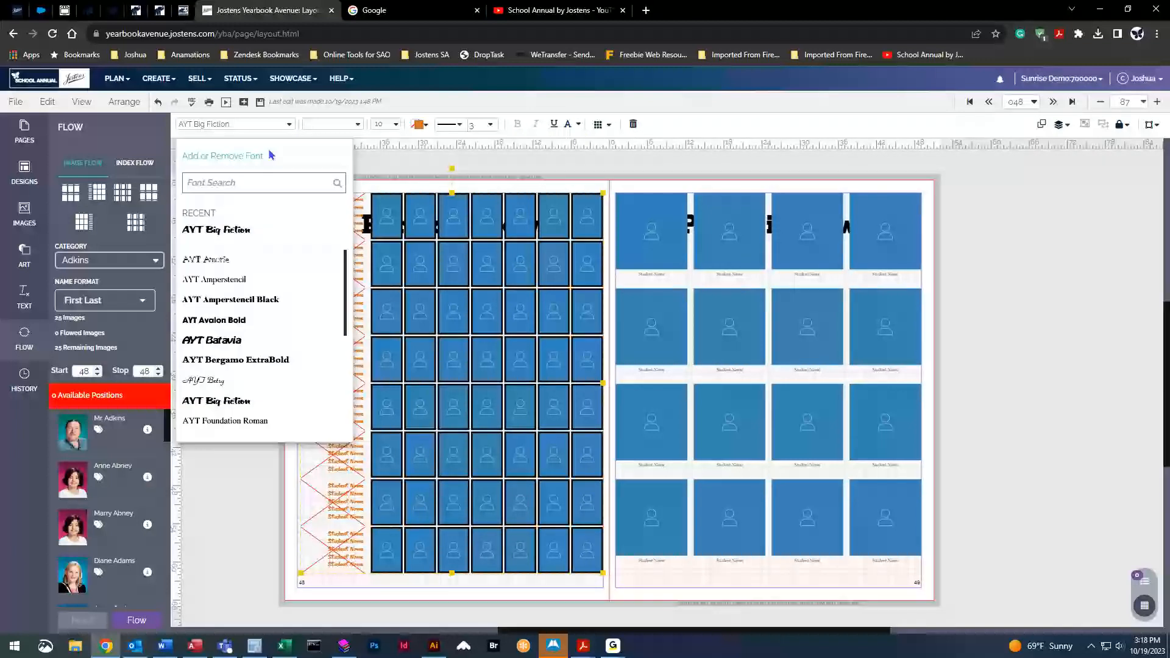
left_click(259, 278)
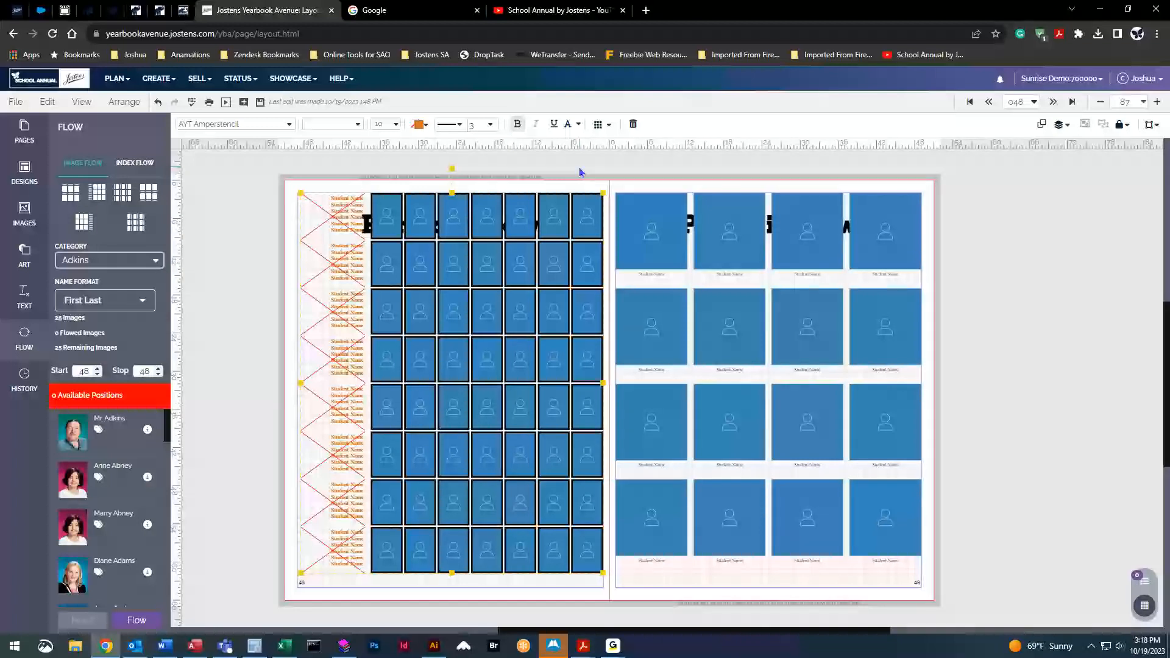
In Flow Options, set the Rows spinner to 9 after trying 6 and 4, and uncheck Automatic
left_click(608, 126)
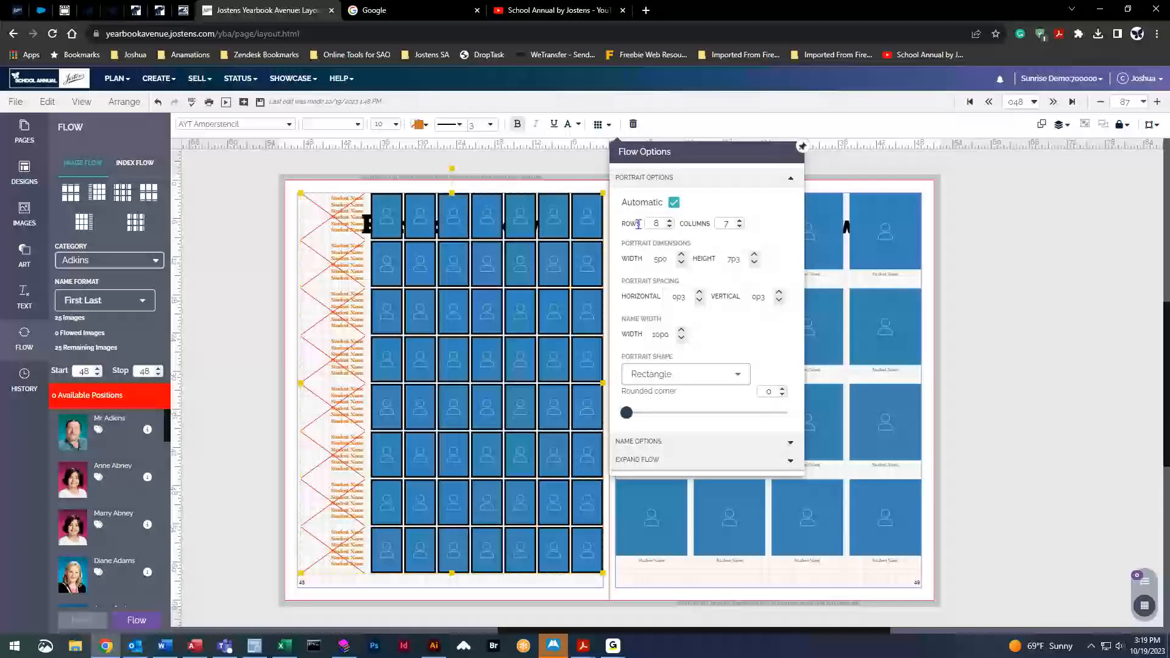
left_click(670, 226)
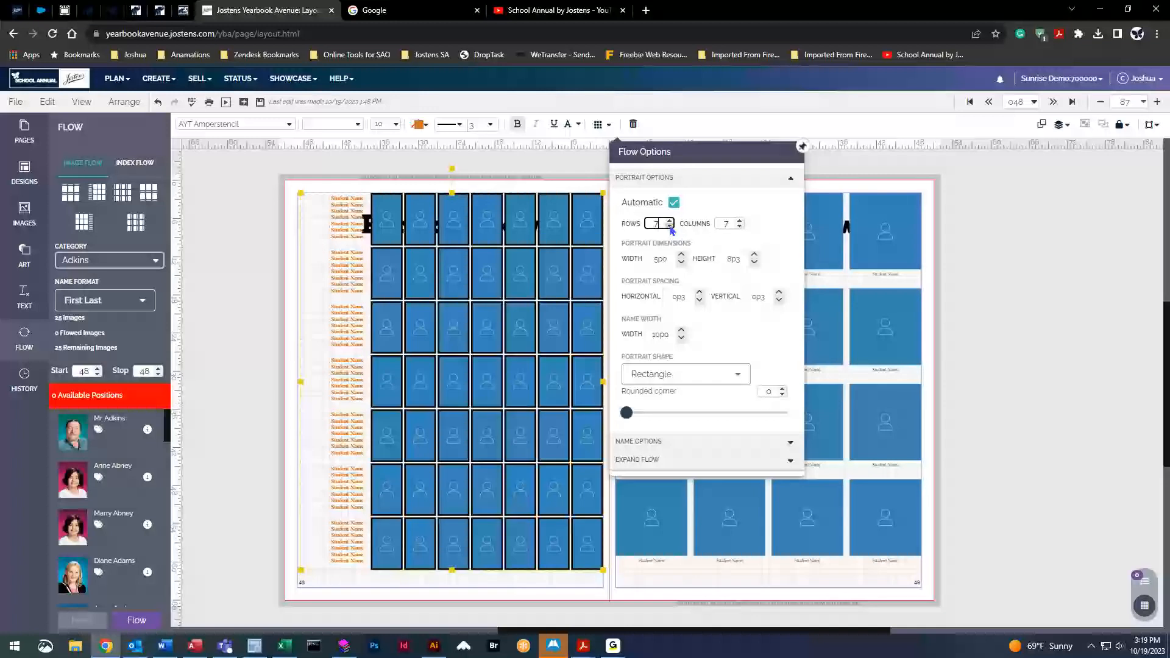
left_click(670, 227)
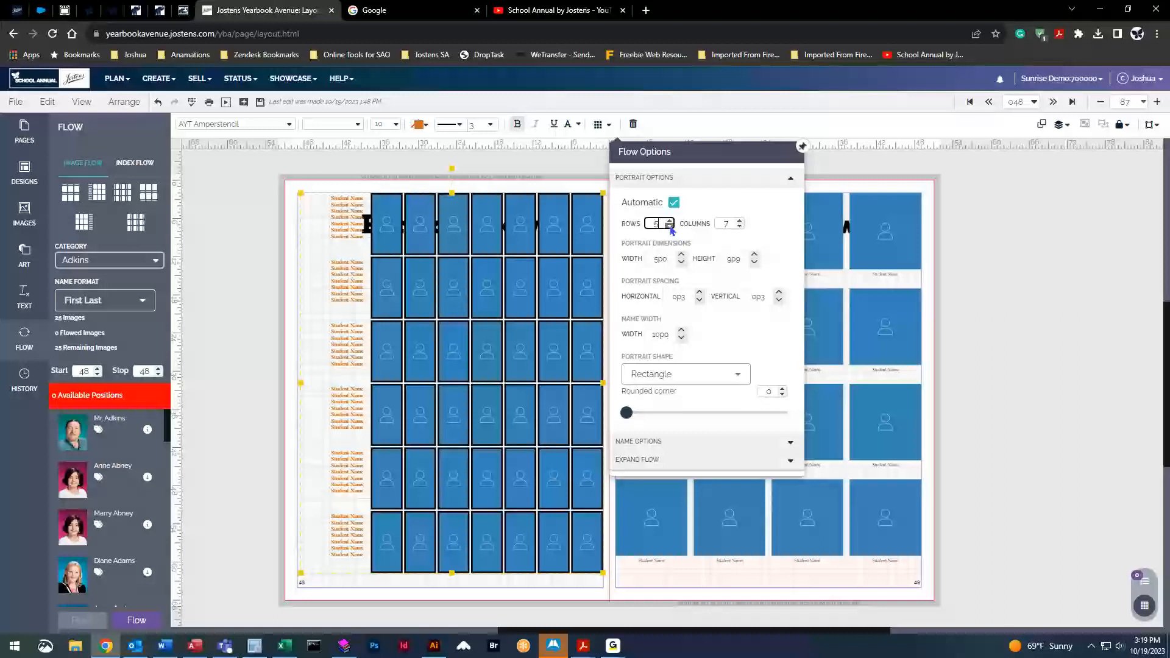
left_click(669, 226)
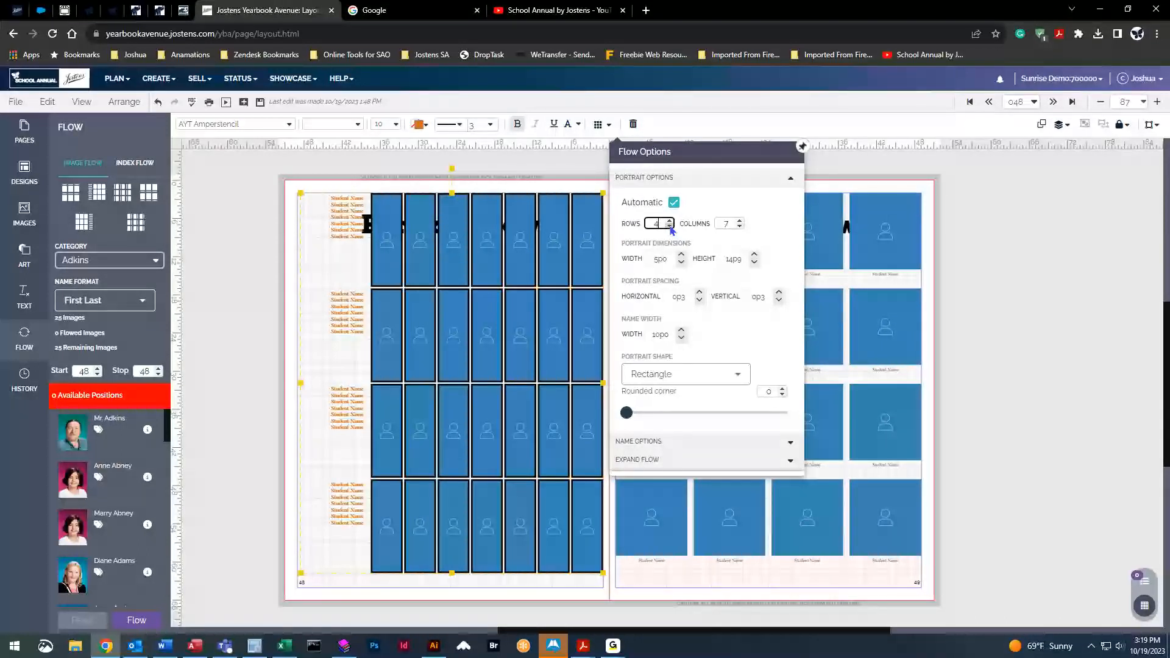
left_click(669, 221)
left_click(669, 221)
left_click(669, 221)
left_click(669, 221)
left_click(669, 221)
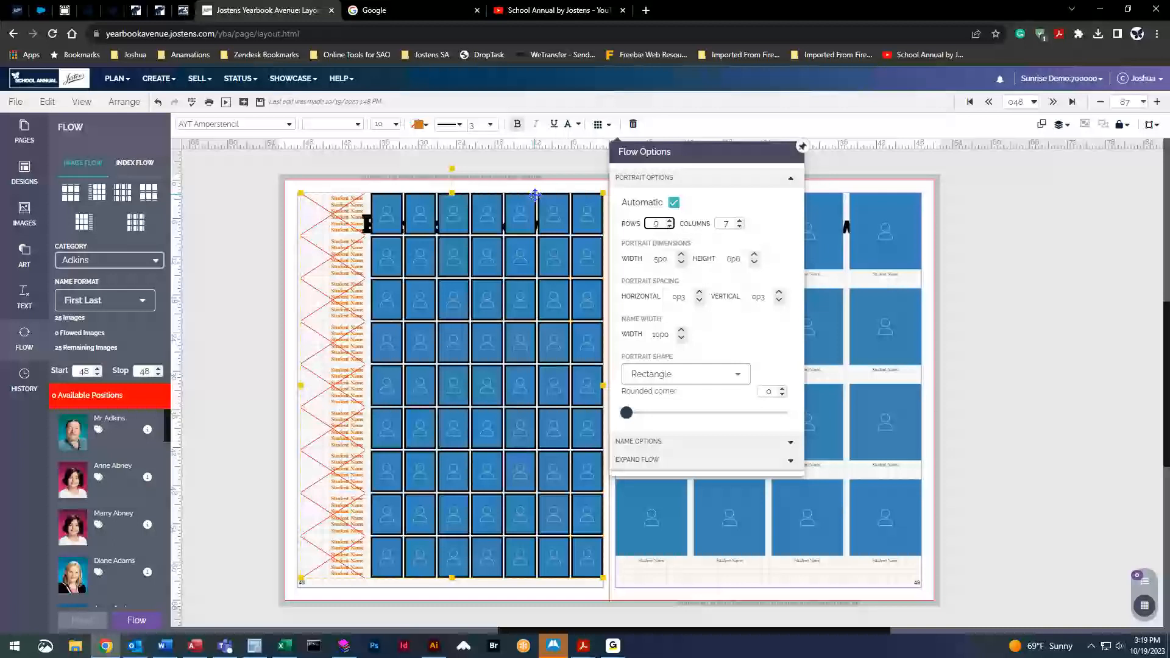
left_click(674, 202)
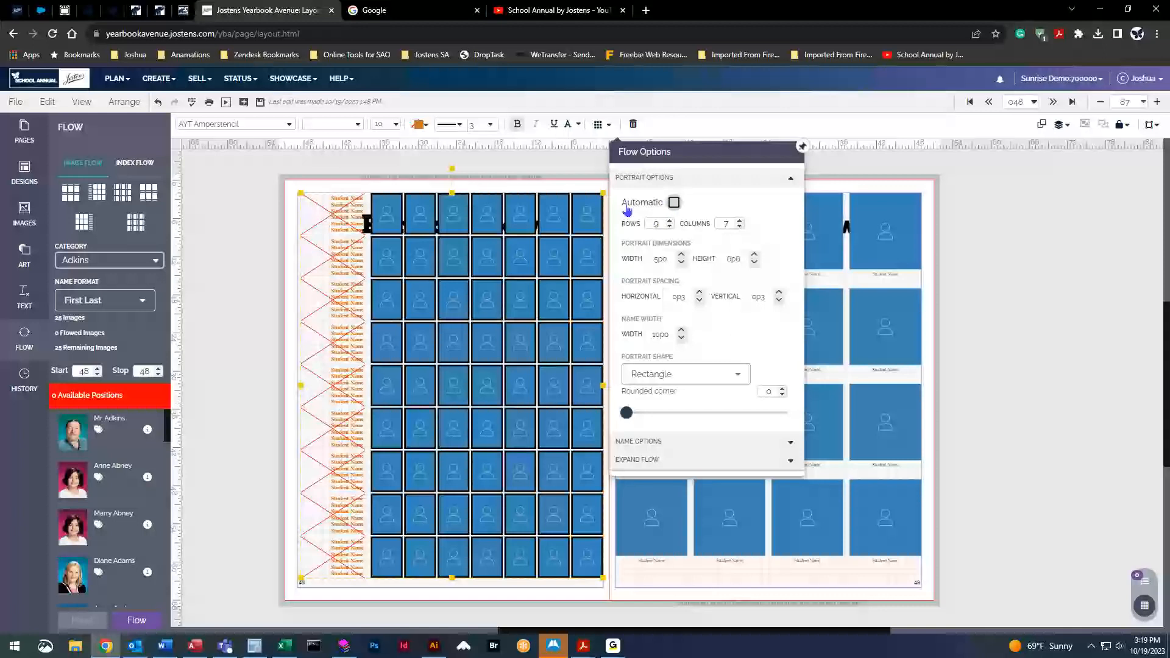
Try fewer rows and columns, then return the grid to 9 rows by 7 columns
left_click(670, 227)
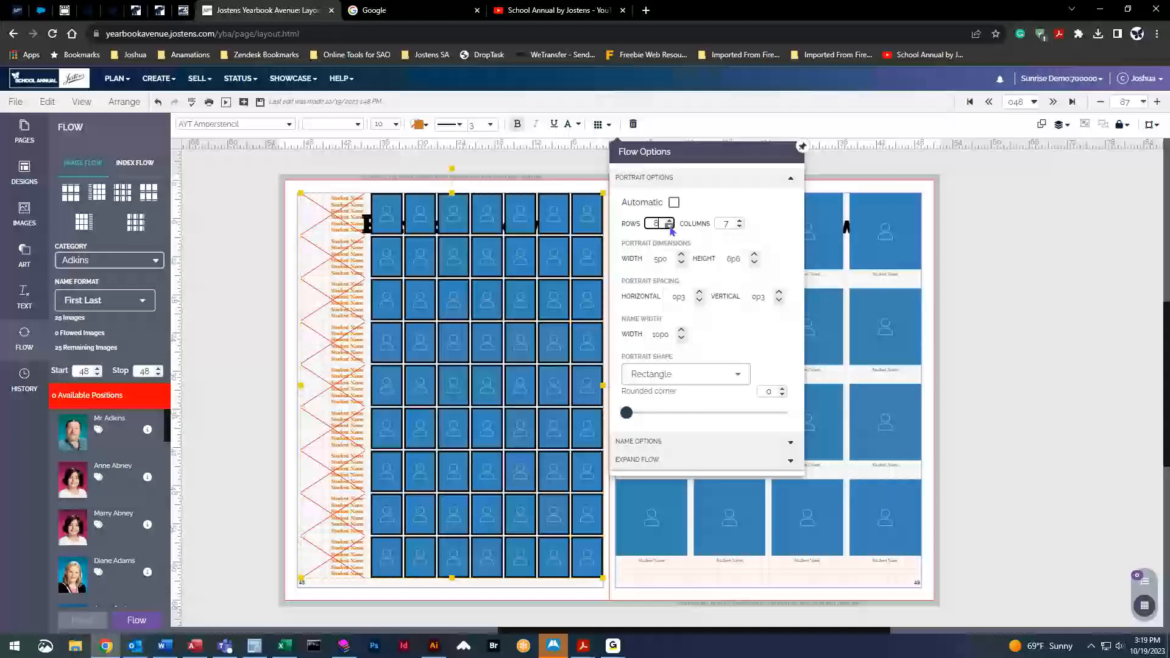
left_click(669, 227)
left_click(670, 227)
left_click(670, 226)
left_click(670, 227)
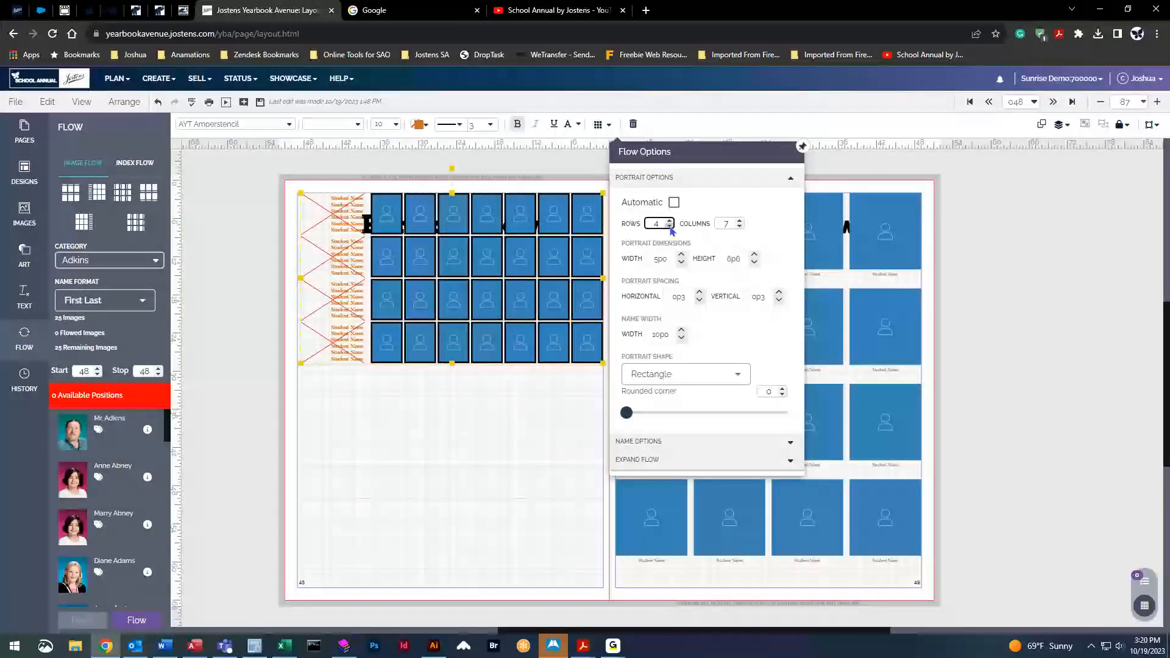
left_click(670, 226)
left_click(669, 220)
left_click(669, 220)
left_click(670, 220)
left_click(670, 220)
left_click(669, 221)
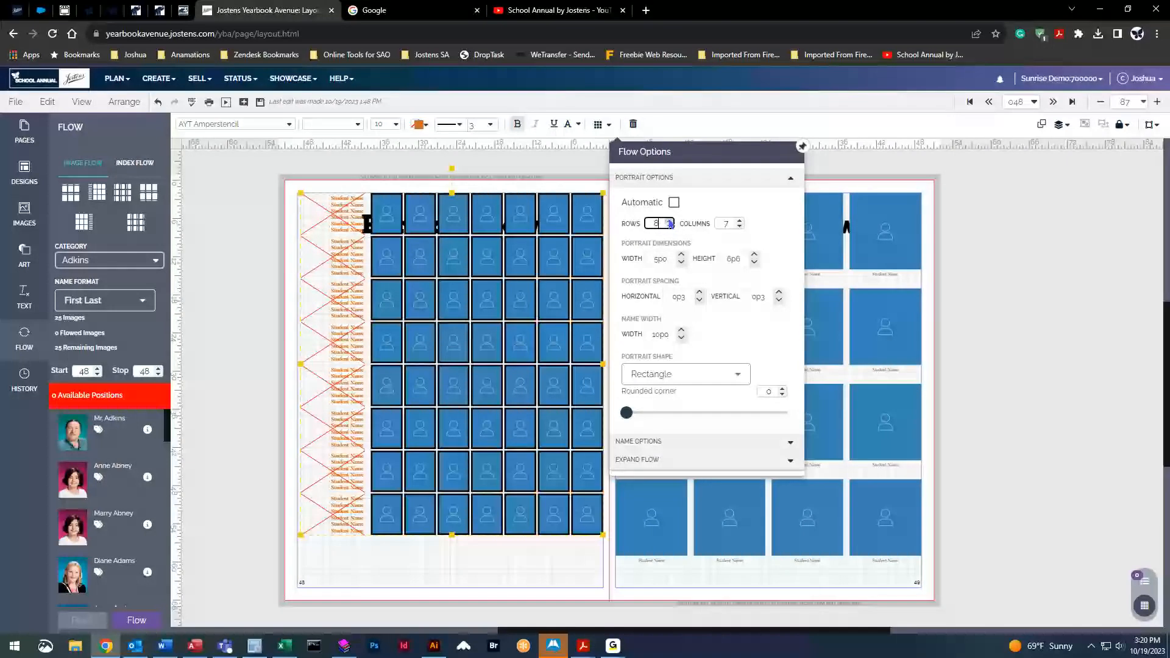
left_click(670, 221)
left_click(740, 226)
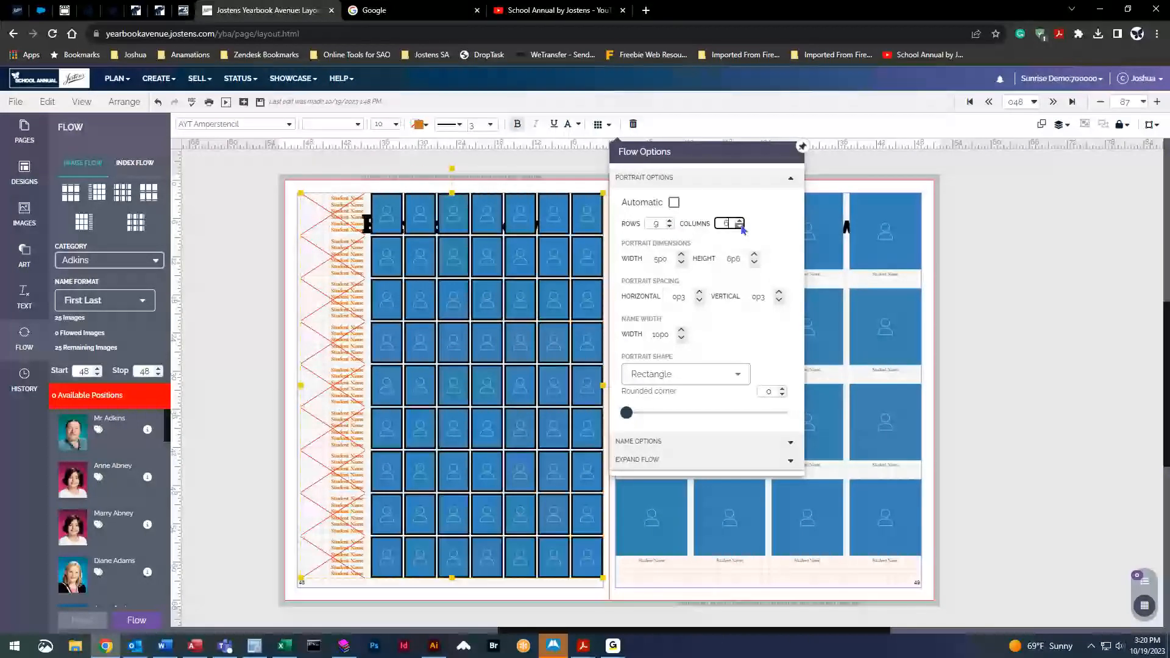
left_click(740, 226)
left_click(739, 227)
left_click(740, 226)
left_click(740, 221)
left_click(740, 220)
left_click(740, 220)
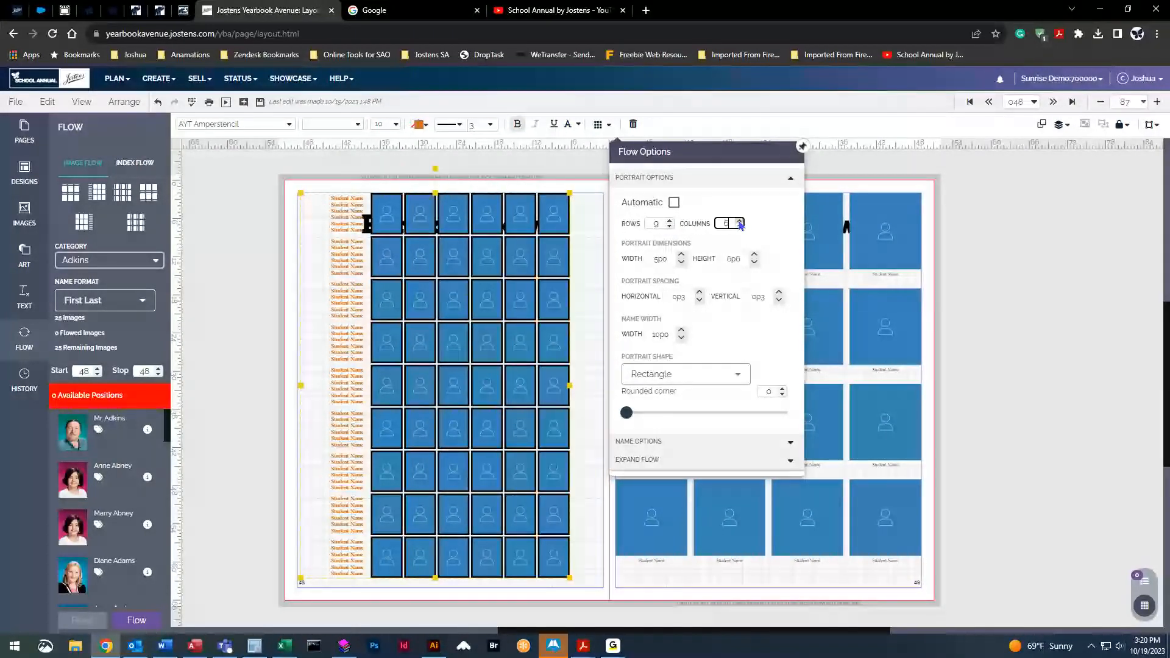
left_click(739, 220)
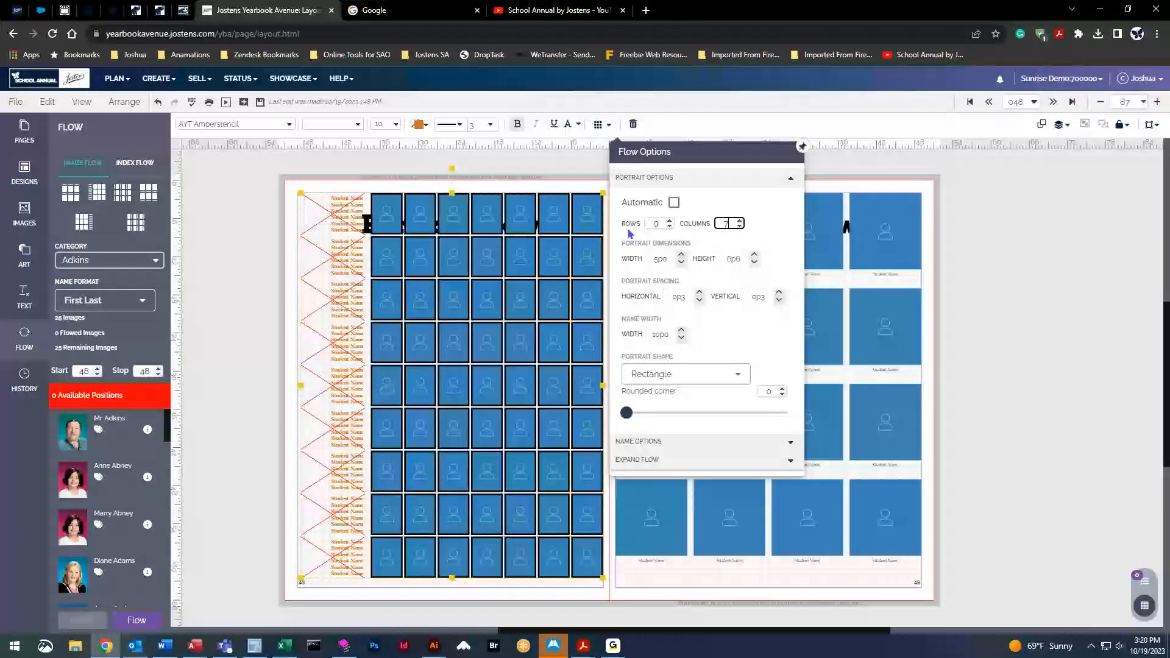
Set the grid to 5 rows by 5 columns and place it just below the Portrait Flow title
left_click(670, 227)
left_click(670, 227)
left_click(670, 226)
left_click(670, 226)
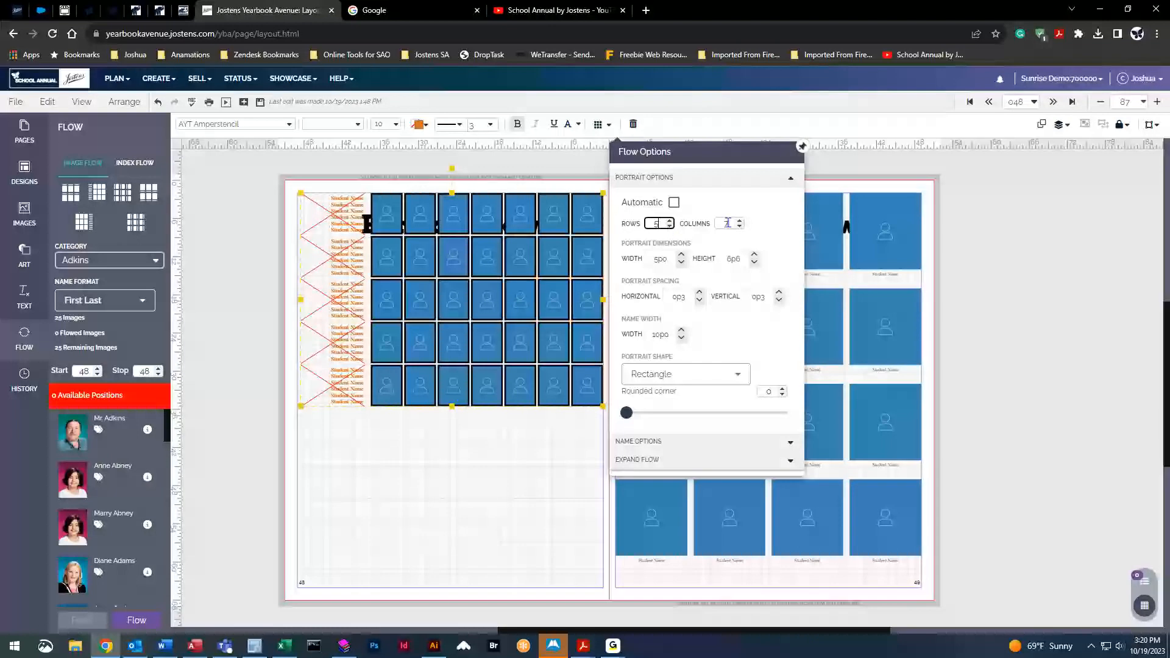
left_click(740, 227)
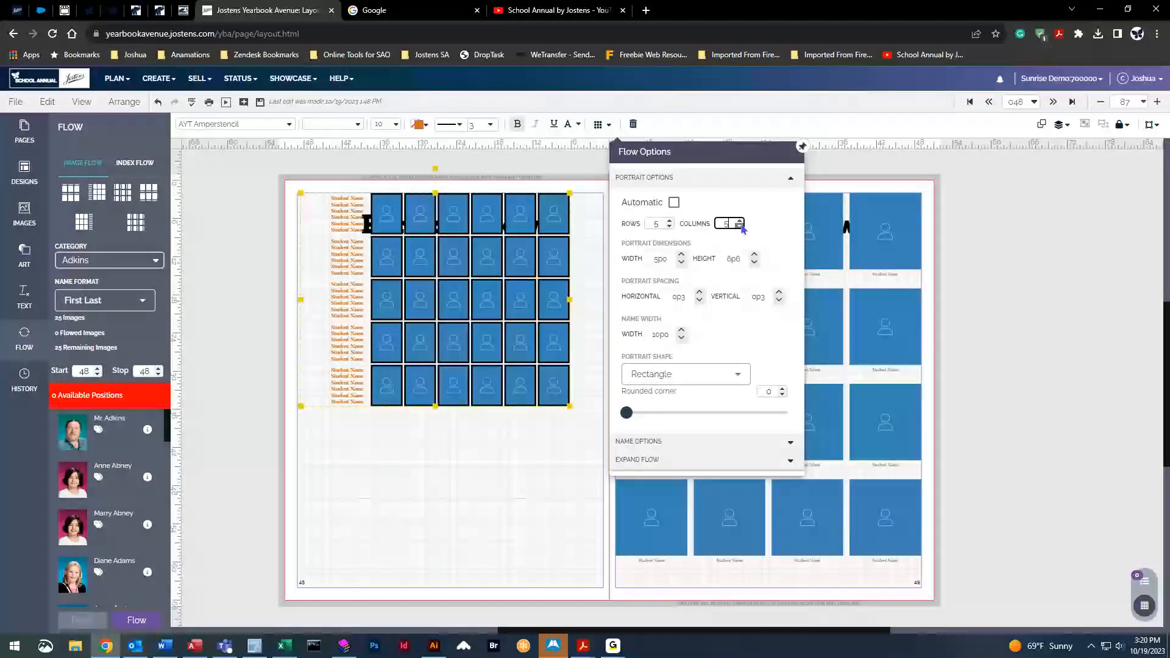
left_click(740, 226)
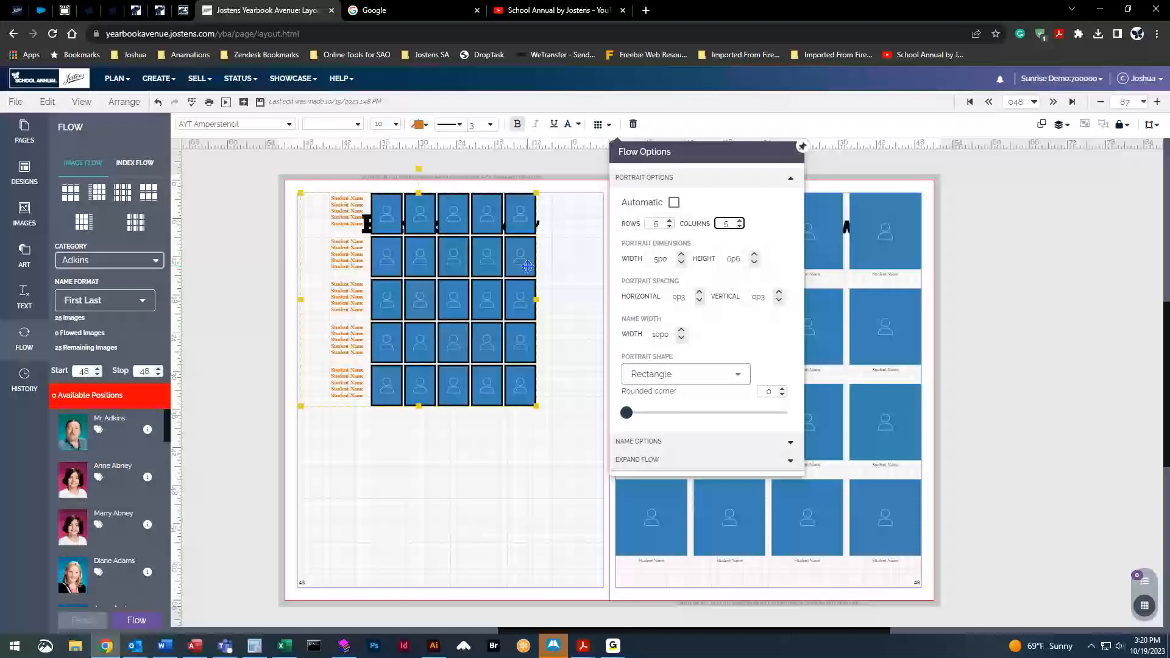
left_click_drag(458, 294, 474, 397)
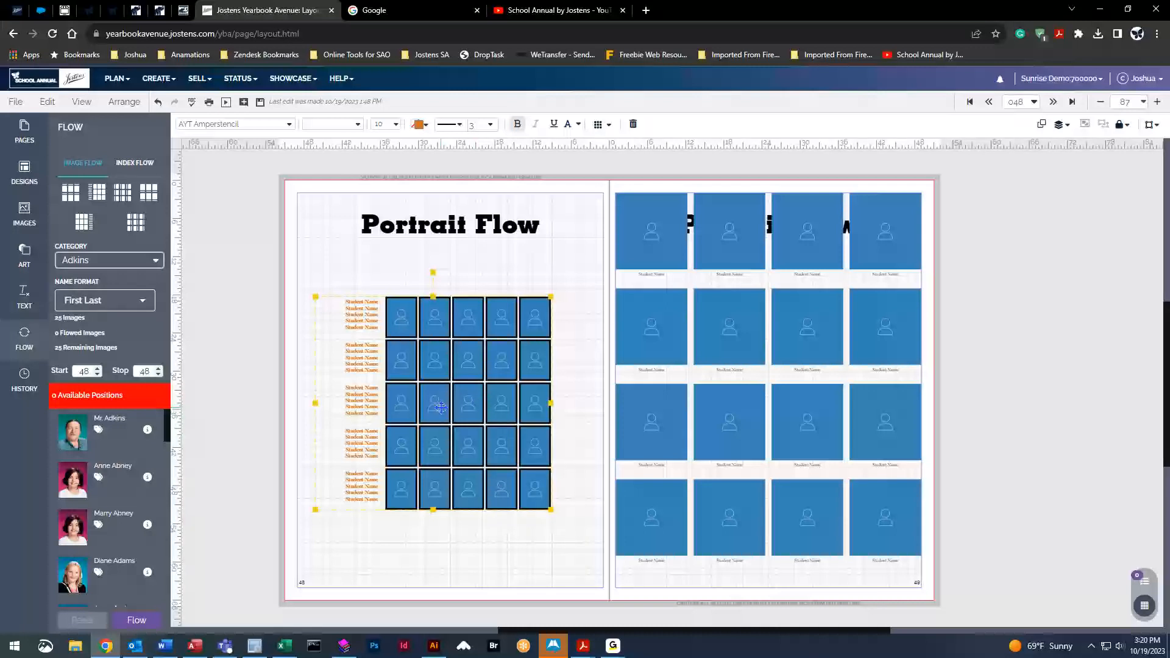
left_click_drag(454, 381, 457, 366)
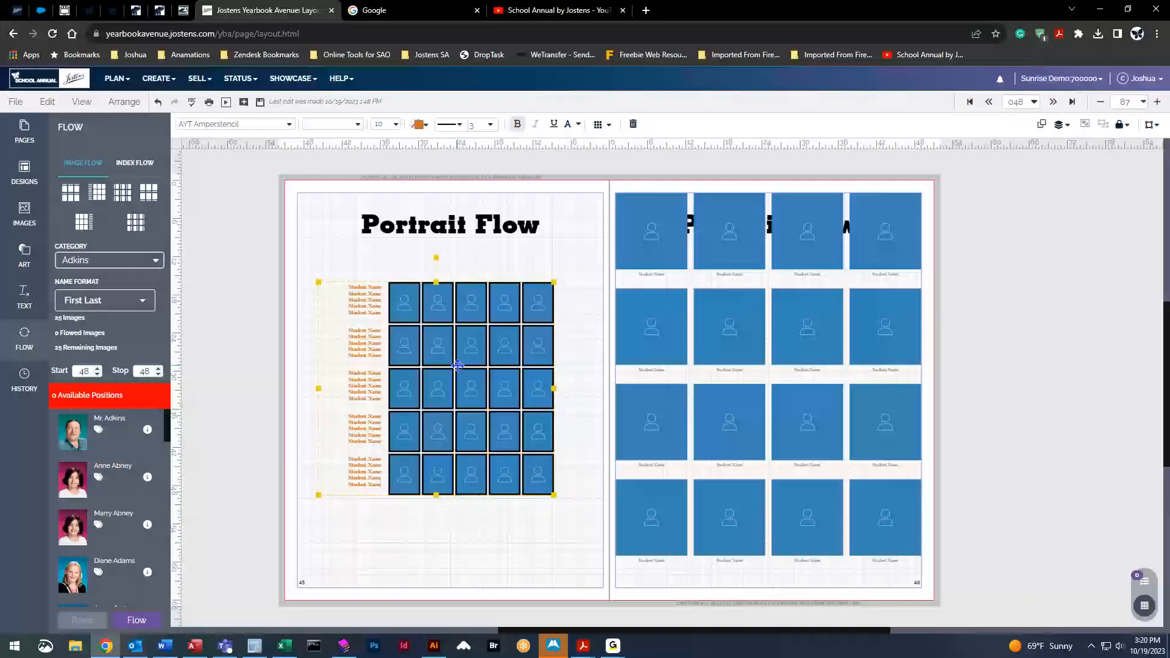
left_click(599, 125)
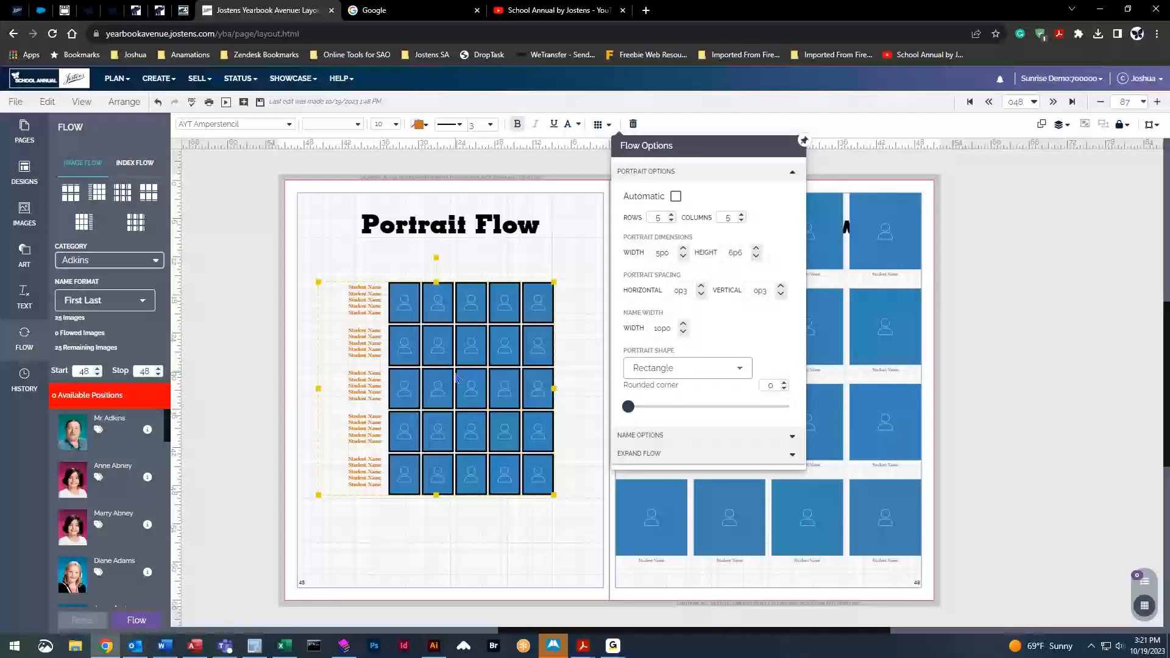
Make the portraits 7p0 wide by 8p6 tall and move the grid lower on the left page
left_click(683, 250)
left_click(683, 250)
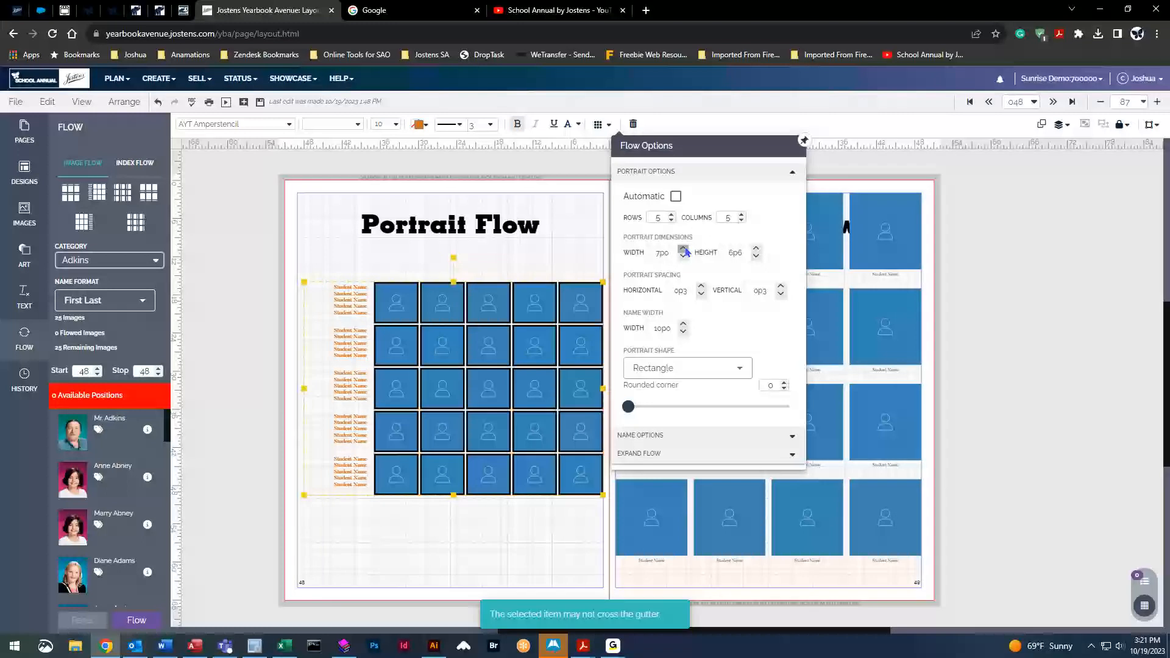
left_click(755, 249)
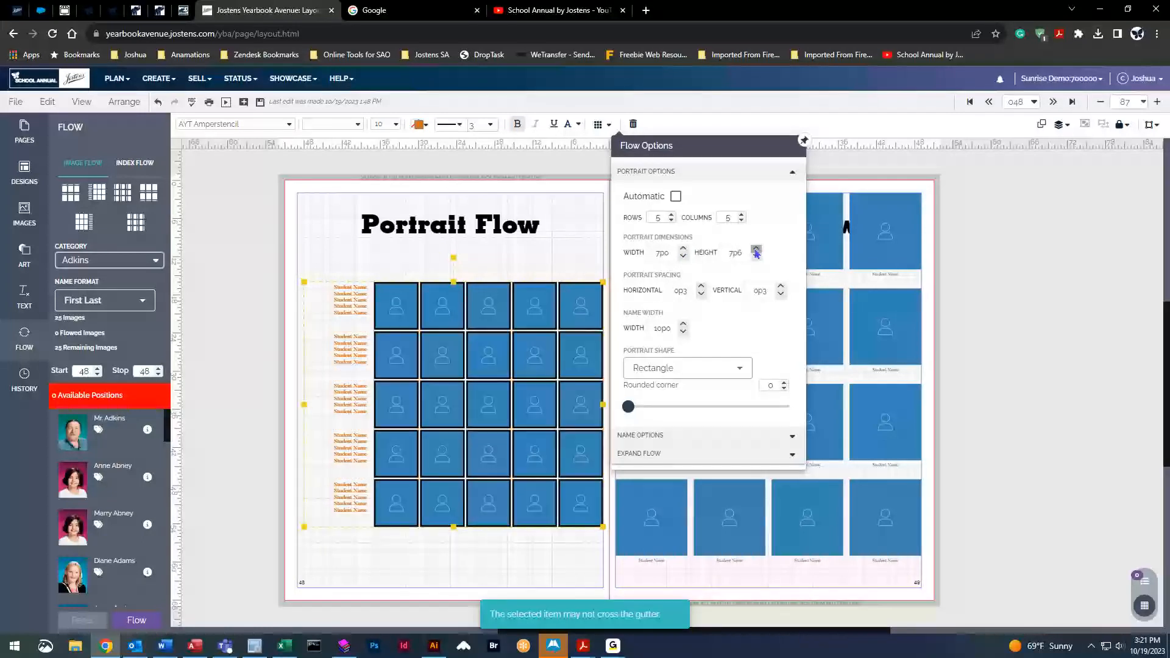
left_click(755, 249)
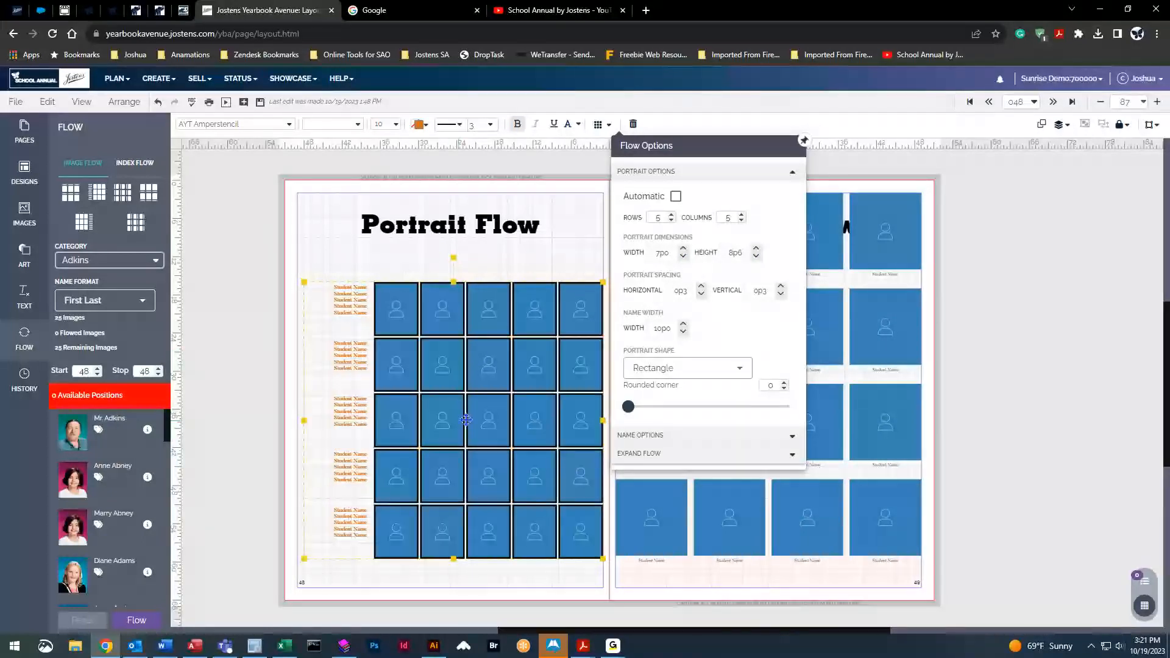
left_click_drag(493, 413, 489, 439)
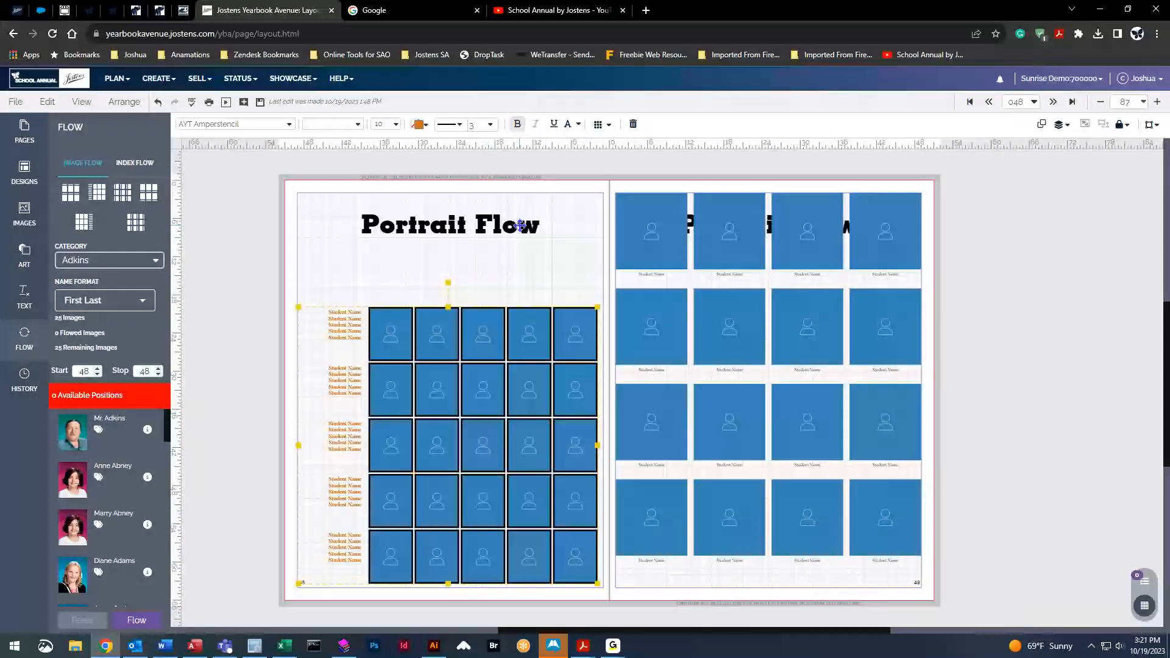
Attempt a sixth column, then reduce the portrait width to 6p0 and close the flow settings
left_click(602, 125)
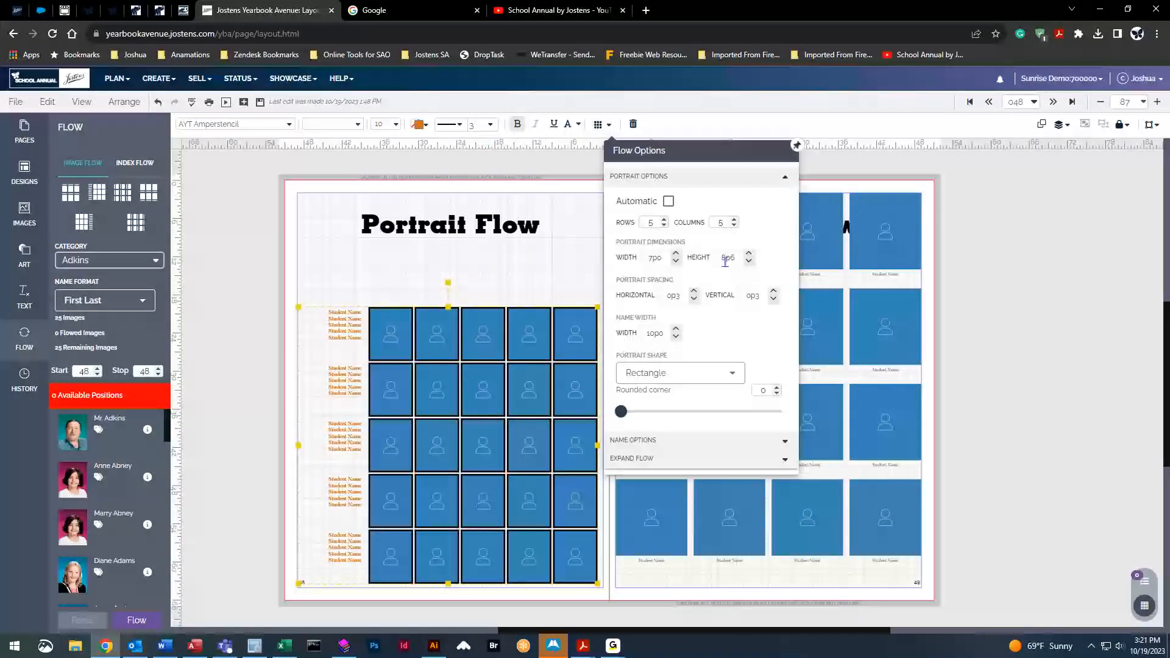
left_click(735, 220)
left_click(734, 219)
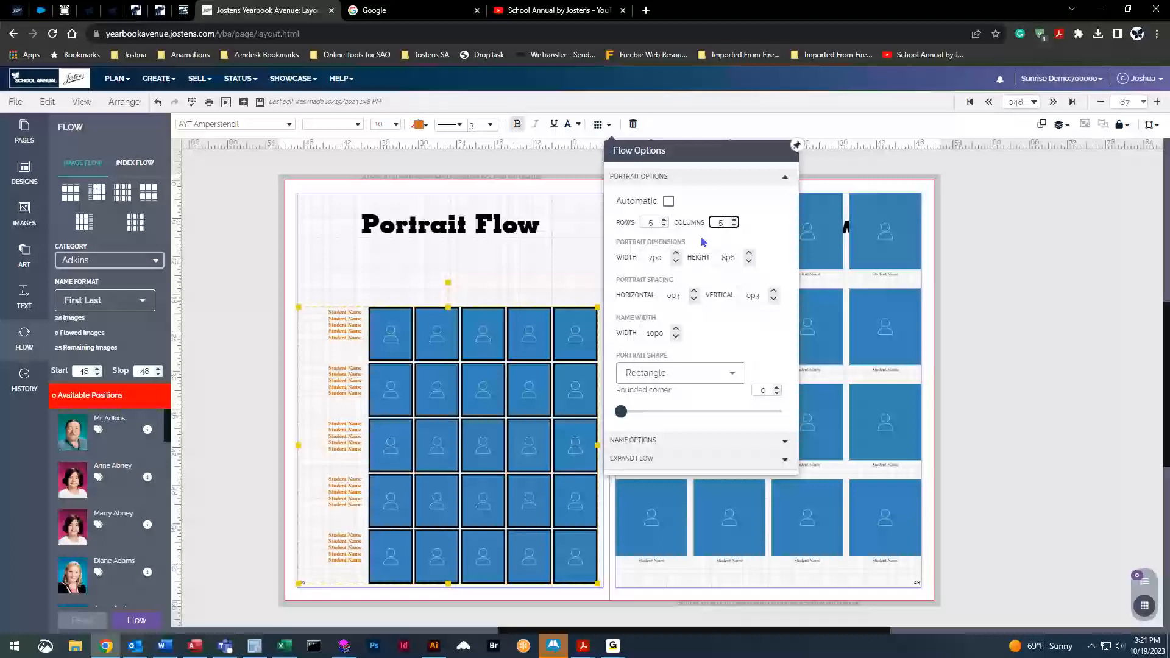
left_click(675, 261)
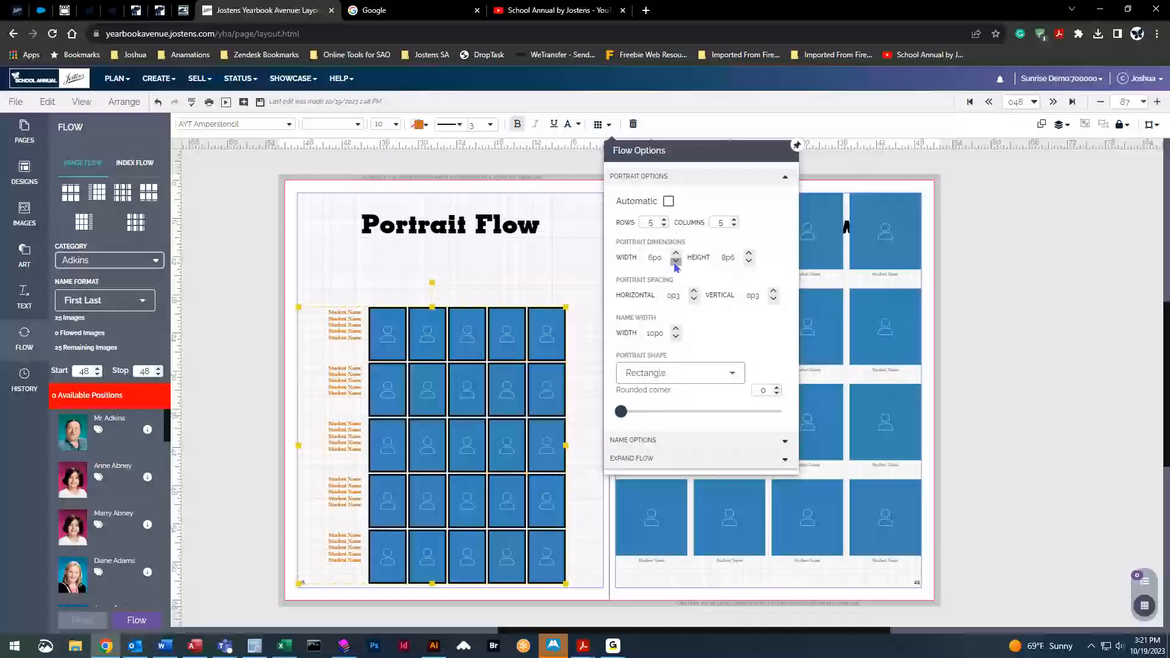
left_click(734, 218)
left_click(477, 380)
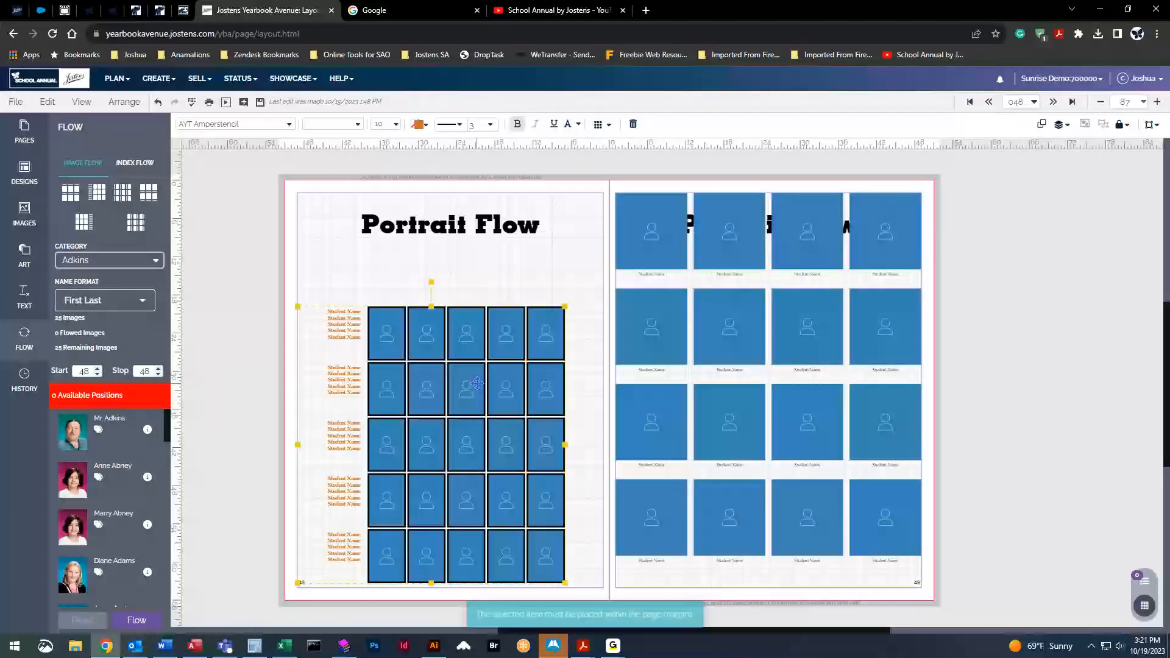
Reopen Flow Options and type 5p5 as the portrait width
left_click(599, 125)
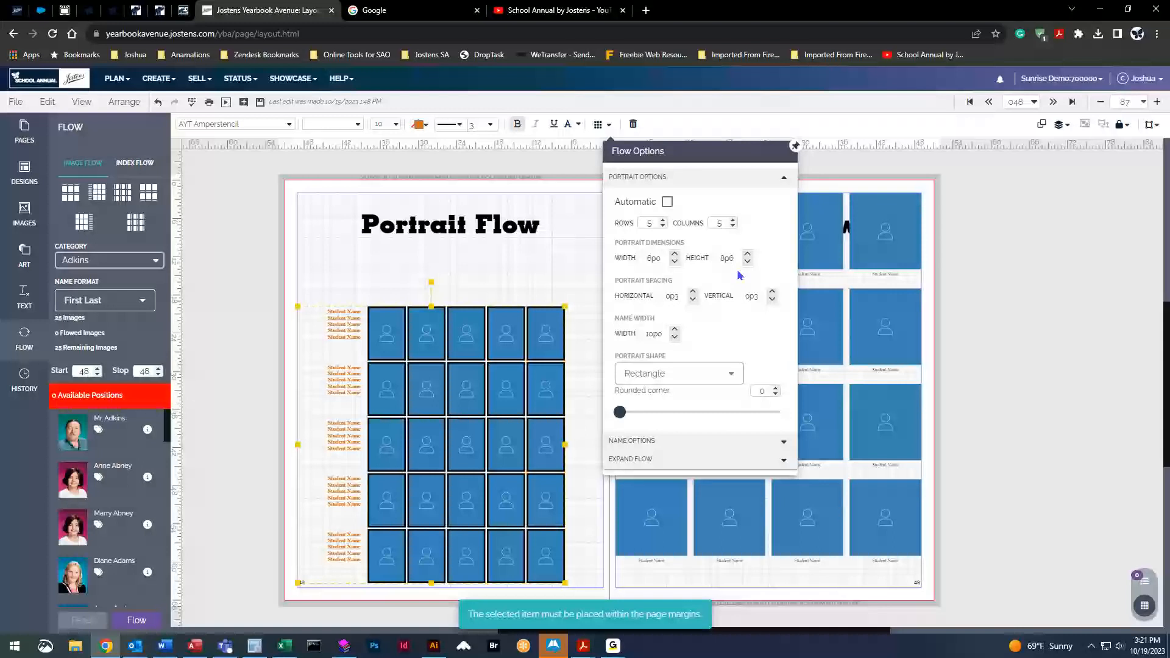
left_click(650, 256)
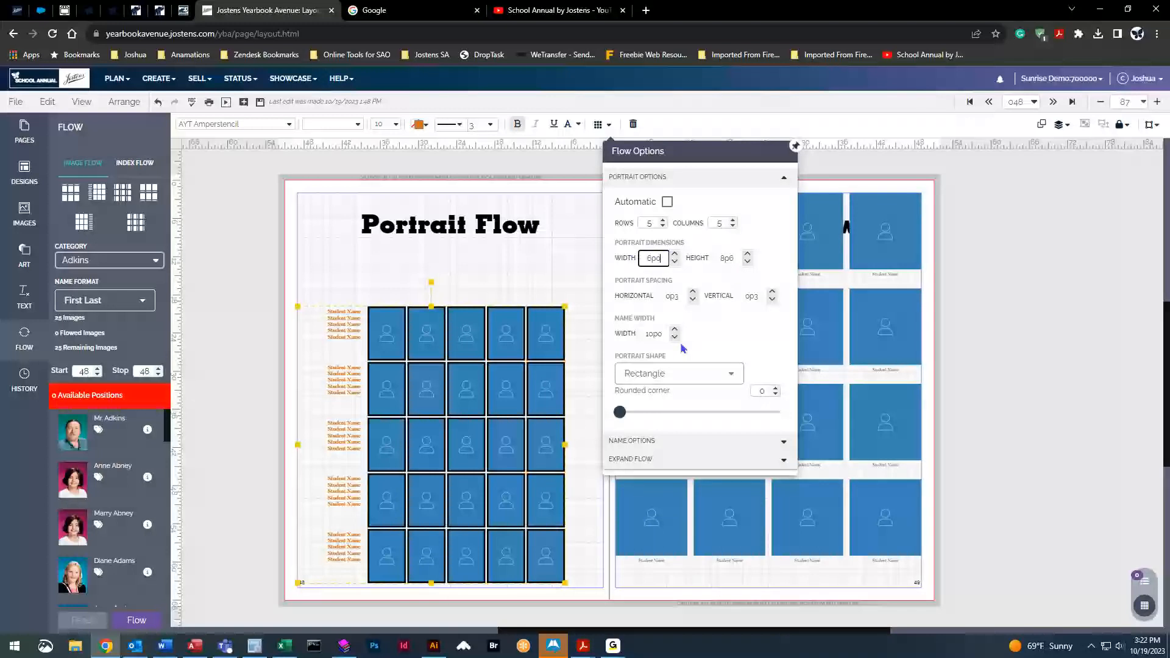
key("BackSpace")
type("5")
key("End")
key("BackSpace")
type("5")
Toggle the columns to 6 and back to 5, then raise the portrait width to 7p0
left_click(733, 221)
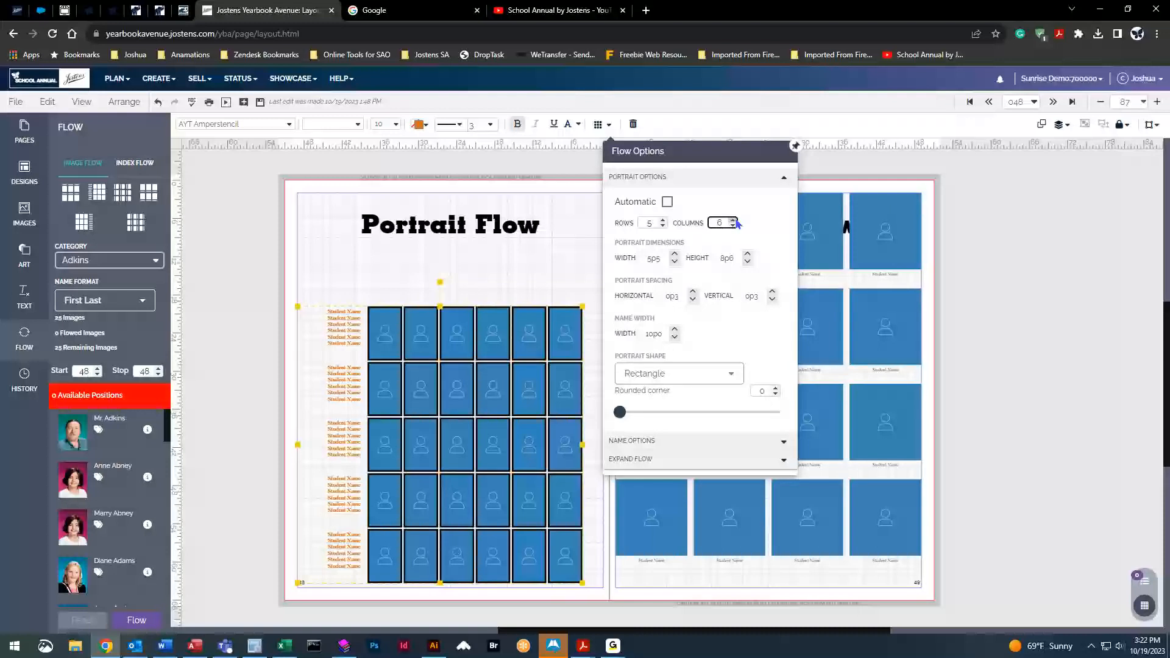
left_click(733, 225)
left_click(661, 260)
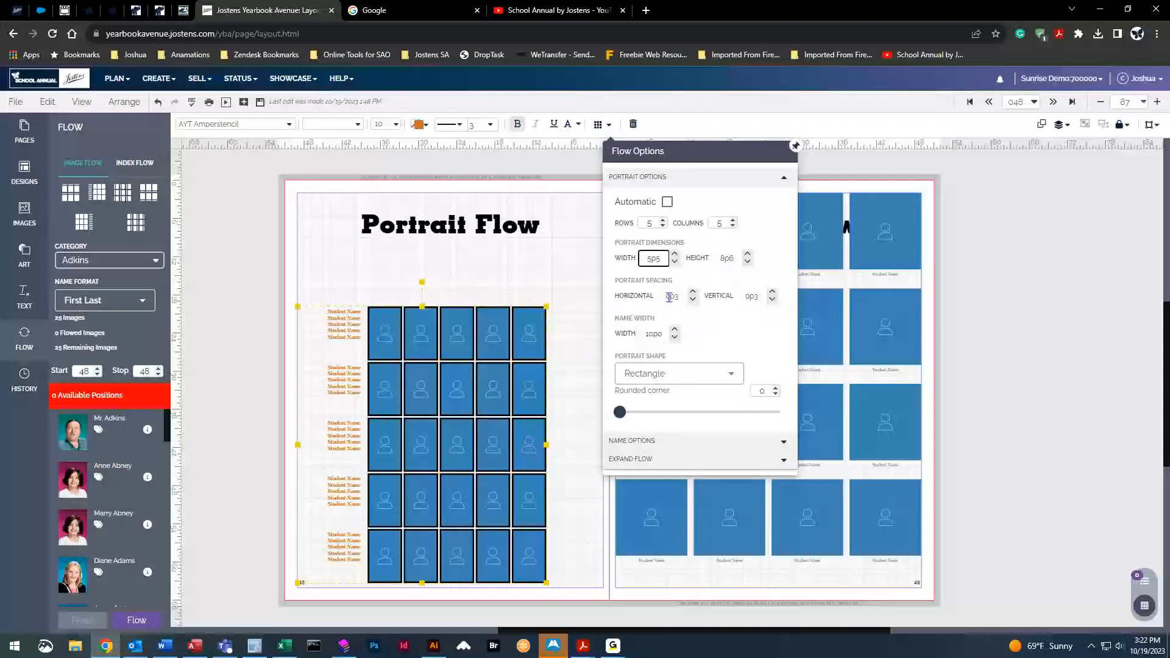
key("BackSpace")
left_click(675, 254)
left_click(674, 255)
left_click(674, 255)
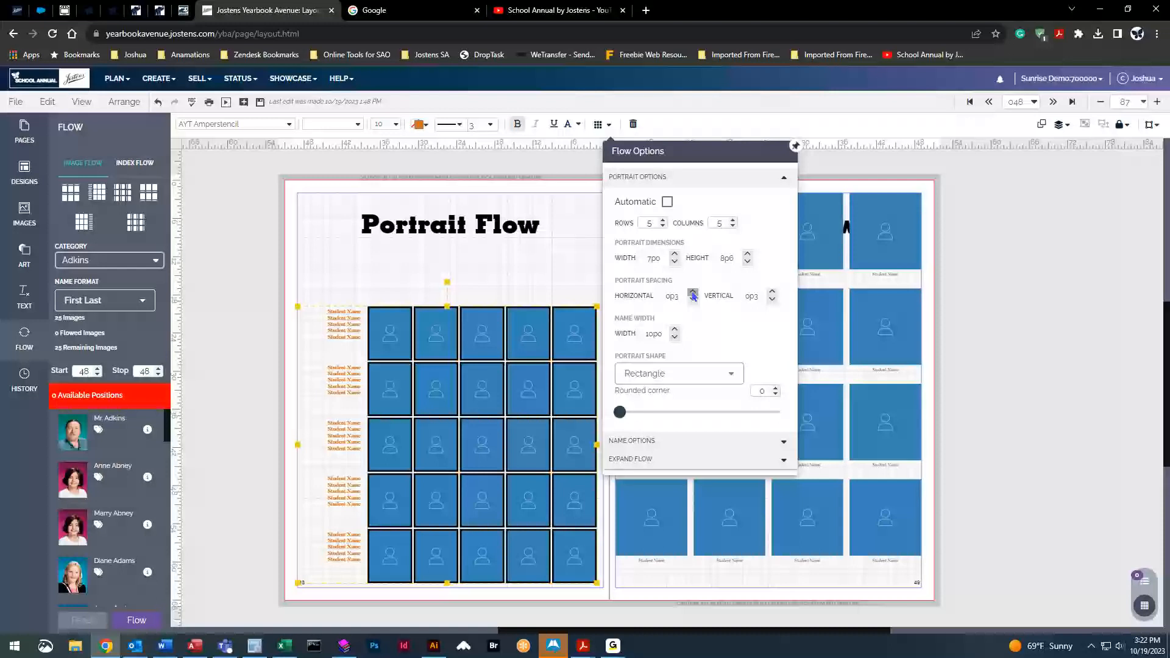
Try wider vertical row spacing, settling back on 0p3, and reposition the portrait grid
left_click(772, 292)
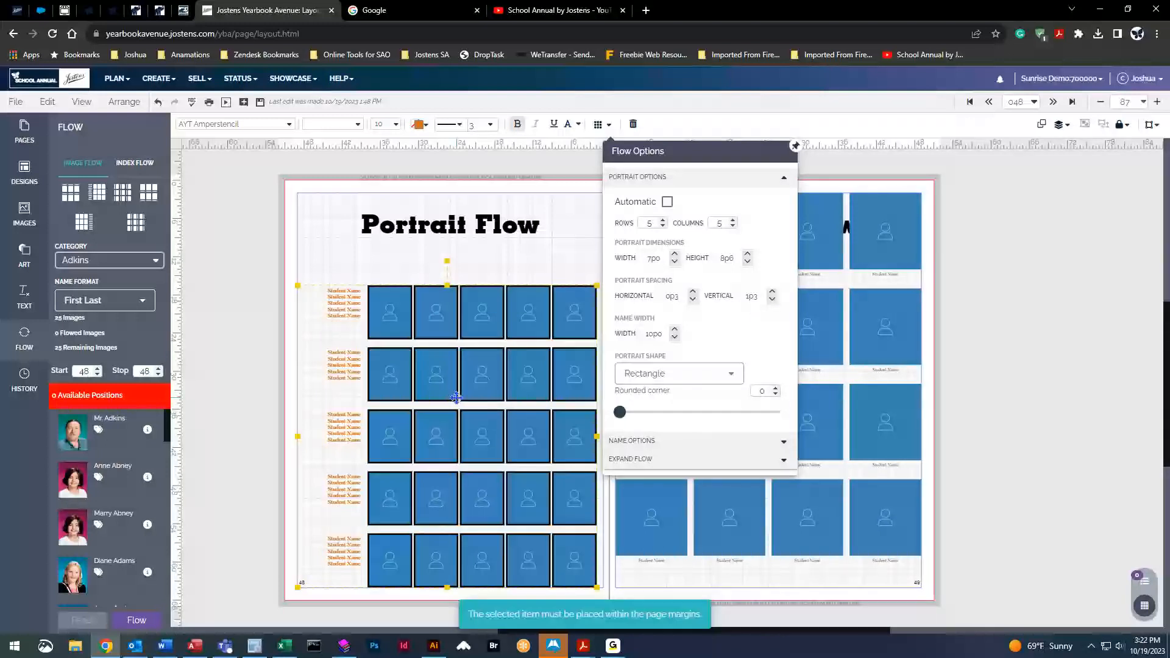
left_click(772, 299)
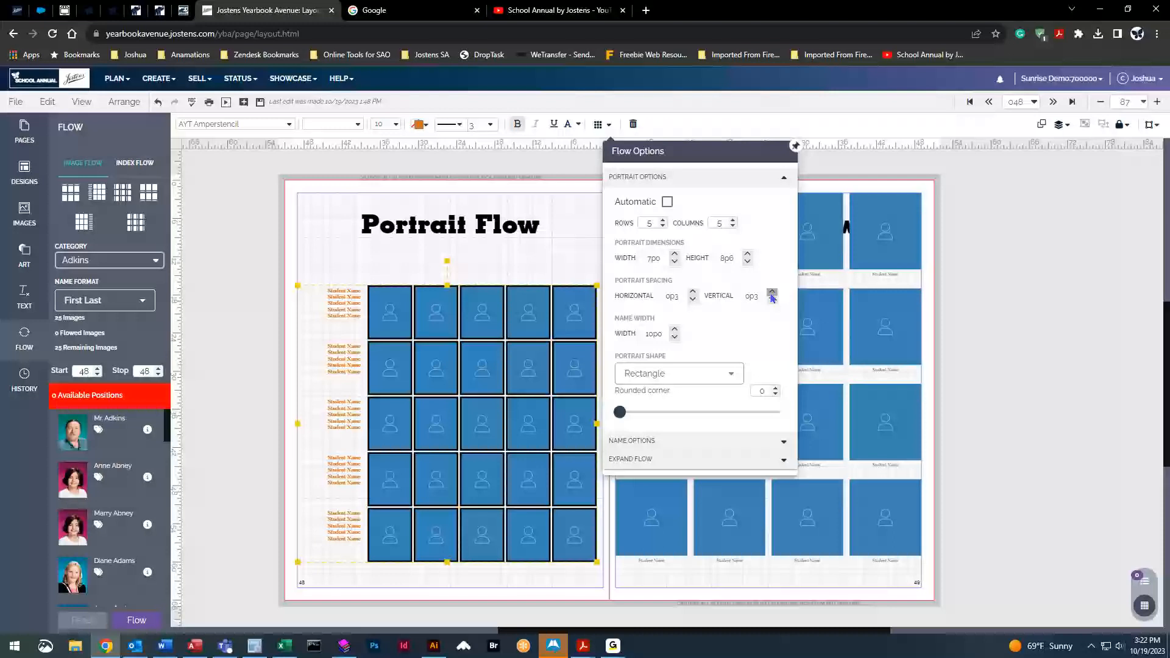
left_click_drag(469, 391, 472, 417)
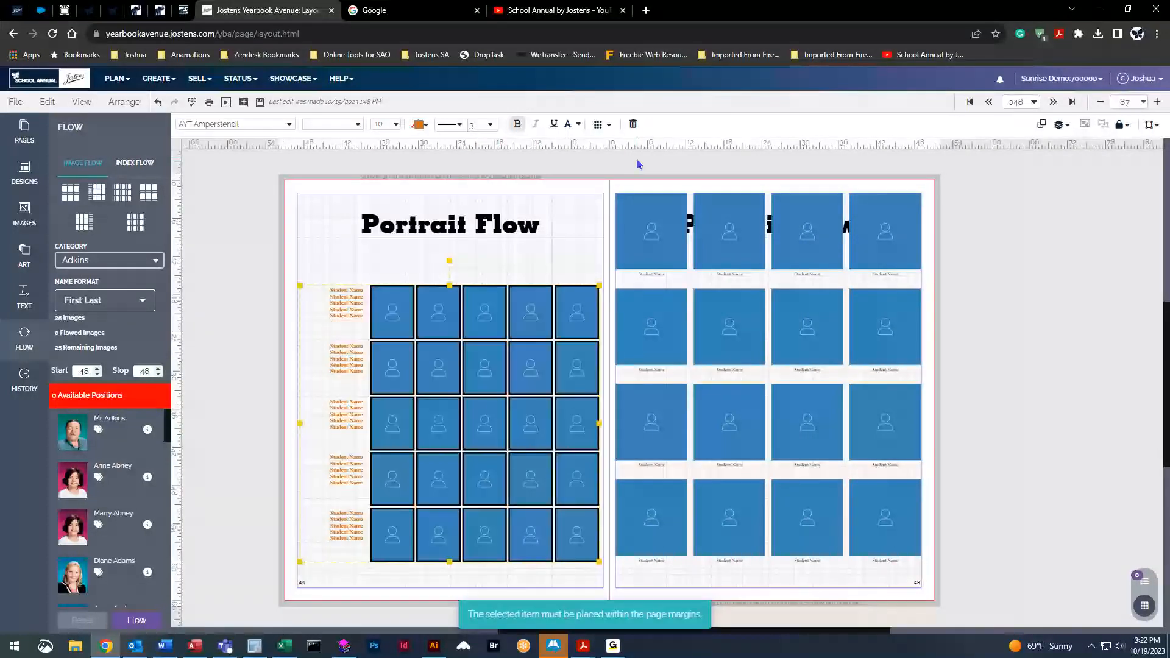
left_click(598, 124)
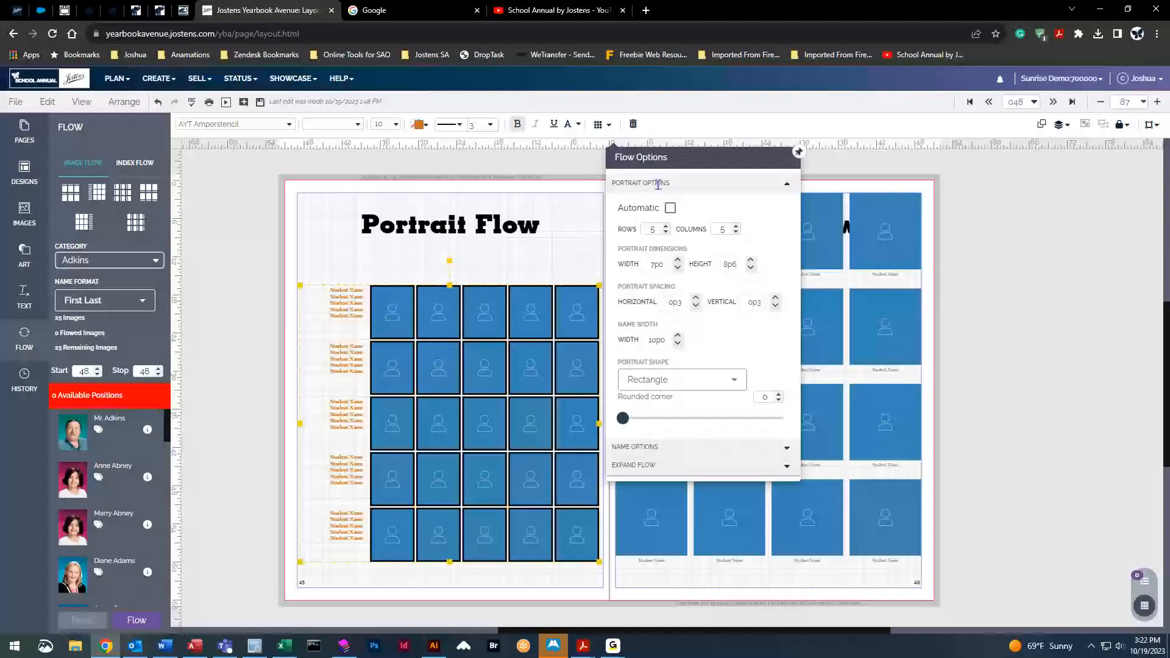
left_click(775, 298)
left_click(775, 299)
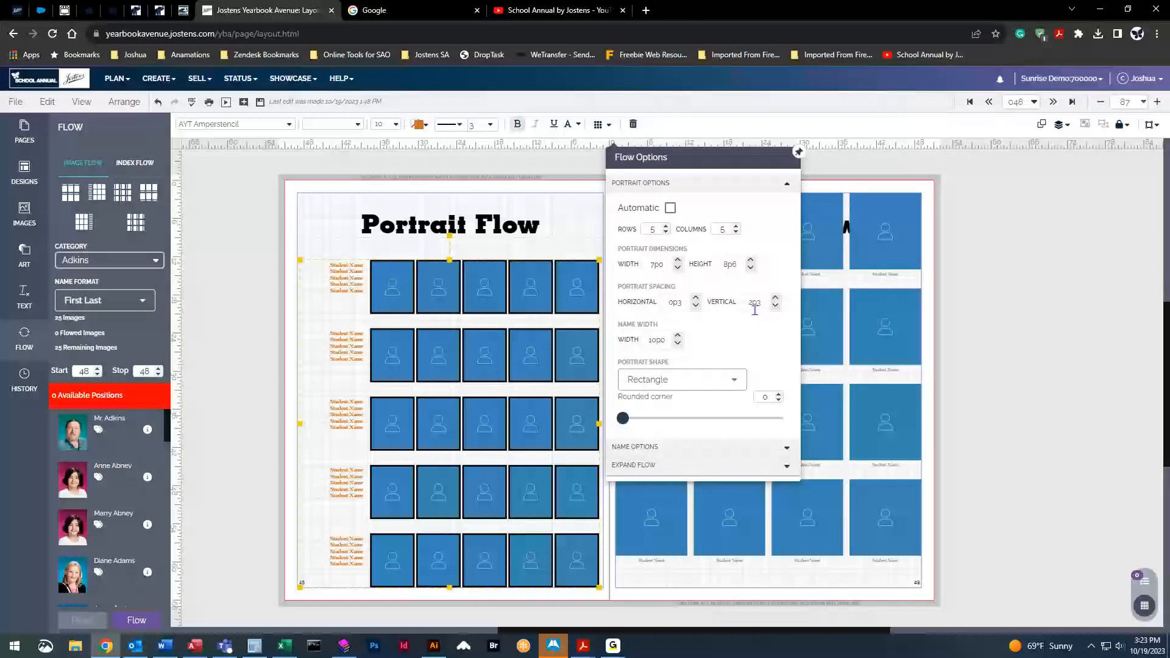
left_click(775, 306)
left_click(775, 308)
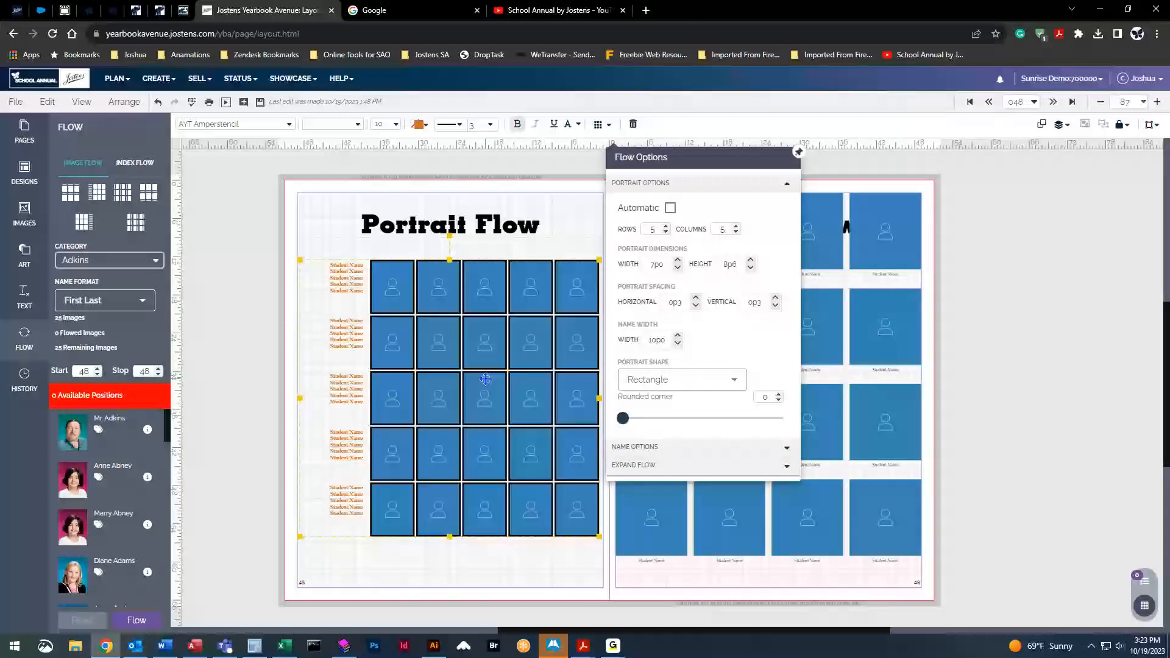
Set the Name Width beside the portraits to 11p0
left_click(678, 343)
left_click(678, 341)
left_click(677, 337)
left_click(677, 337)
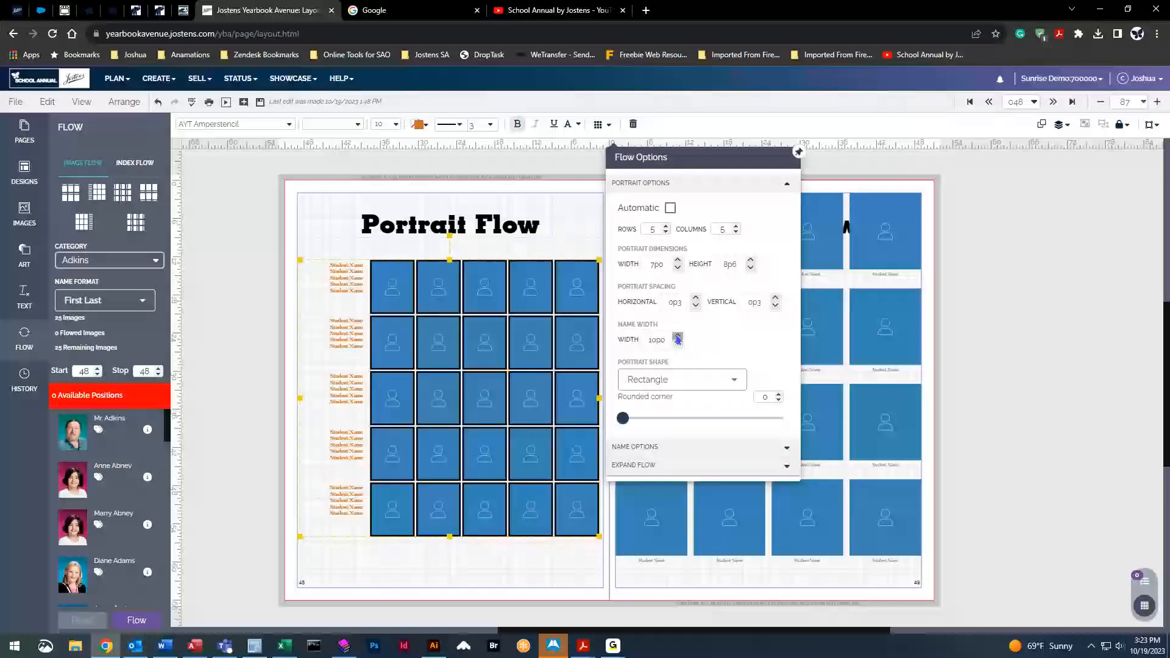
left_click(678, 337)
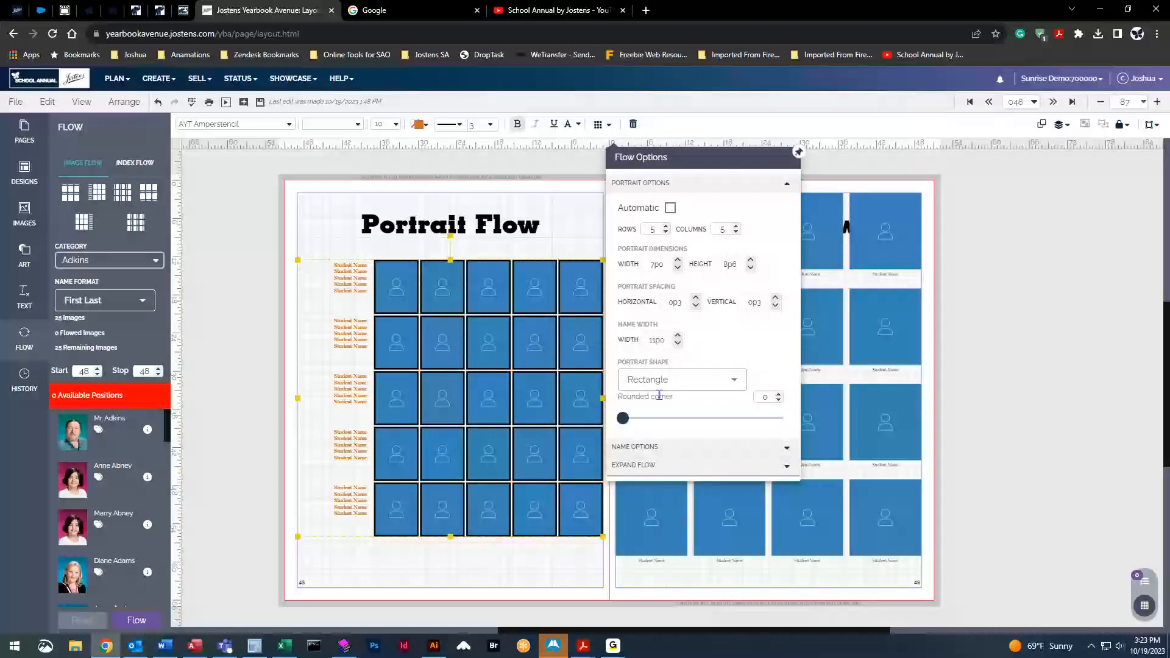
Try circle, pentagon and triangle portrait shapes in Portrait Shape
left_click(648, 380)
left_click(661, 444)
left_click(661, 447)
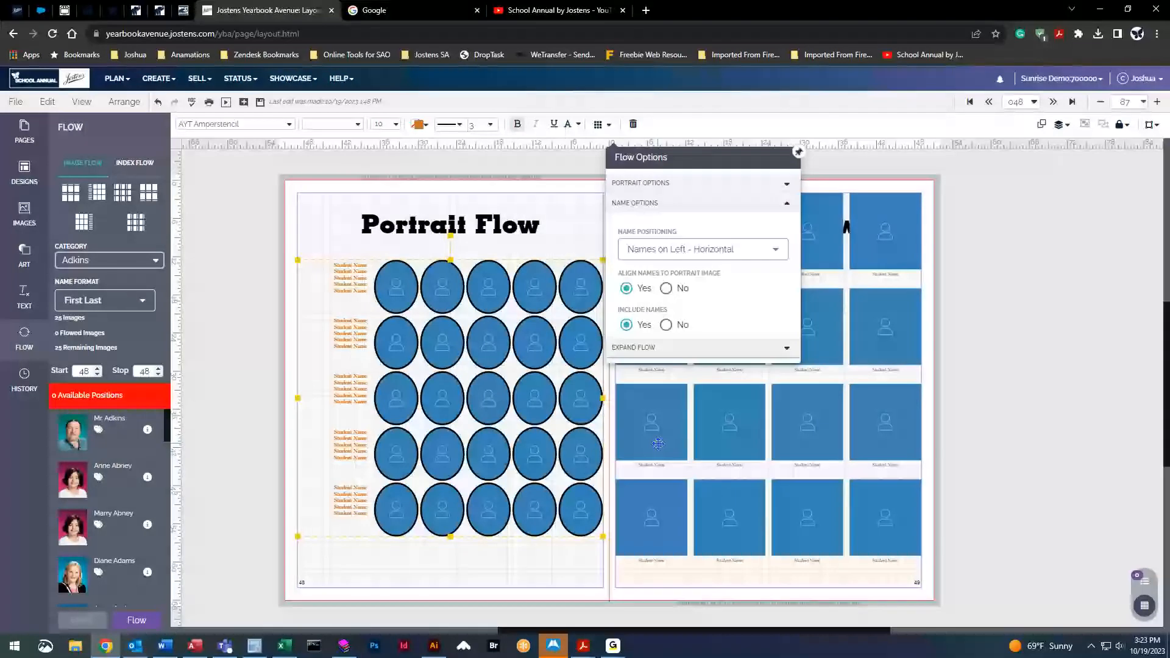
left_click(655, 202)
left_click(646, 182)
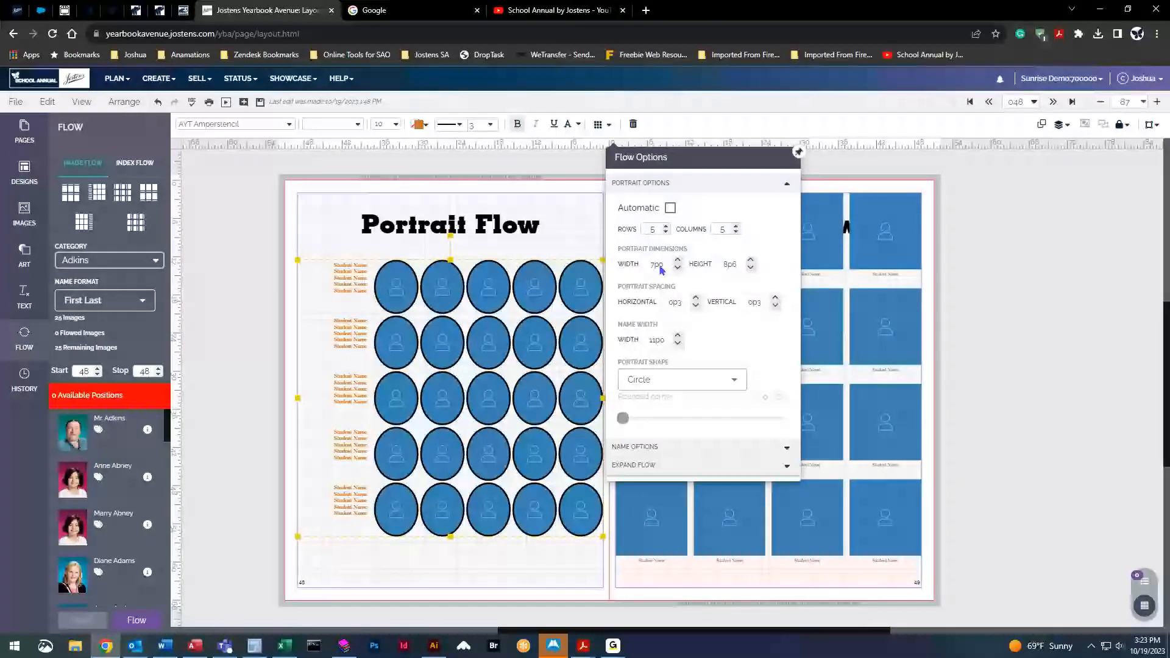
left_click(655, 387)
left_click(655, 472)
left_click(661, 382)
left_click(652, 537)
left_click(678, 379)
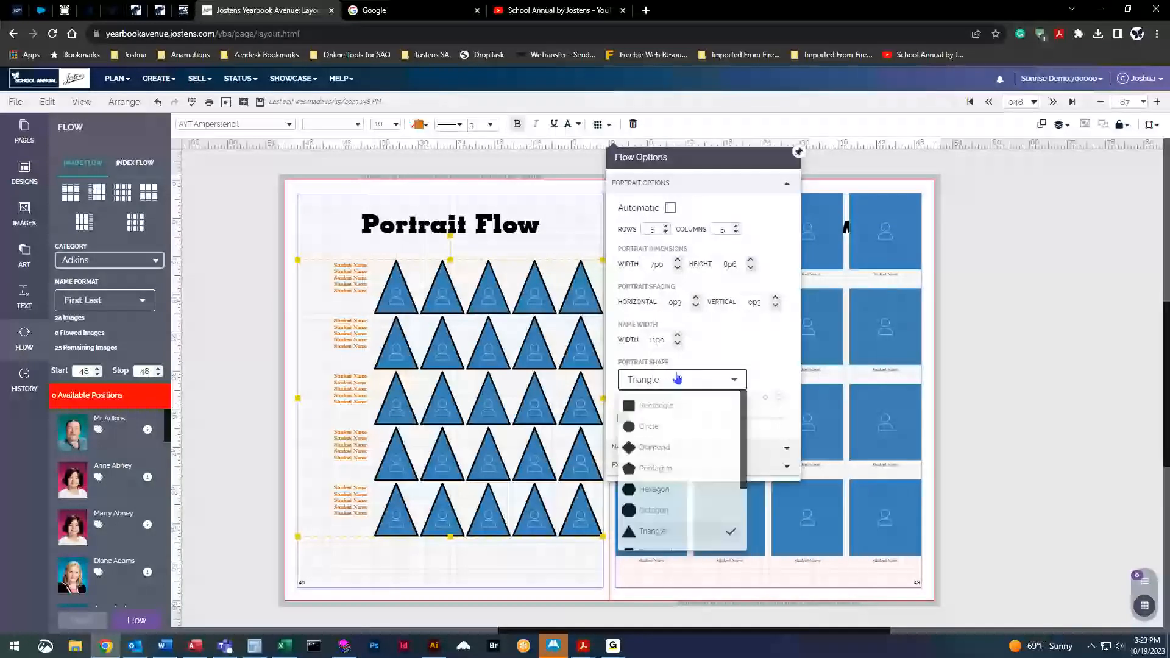
Switch the portraits back to rectangles with rounded corners at 5 and reposition the grid
left_click(663, 413)
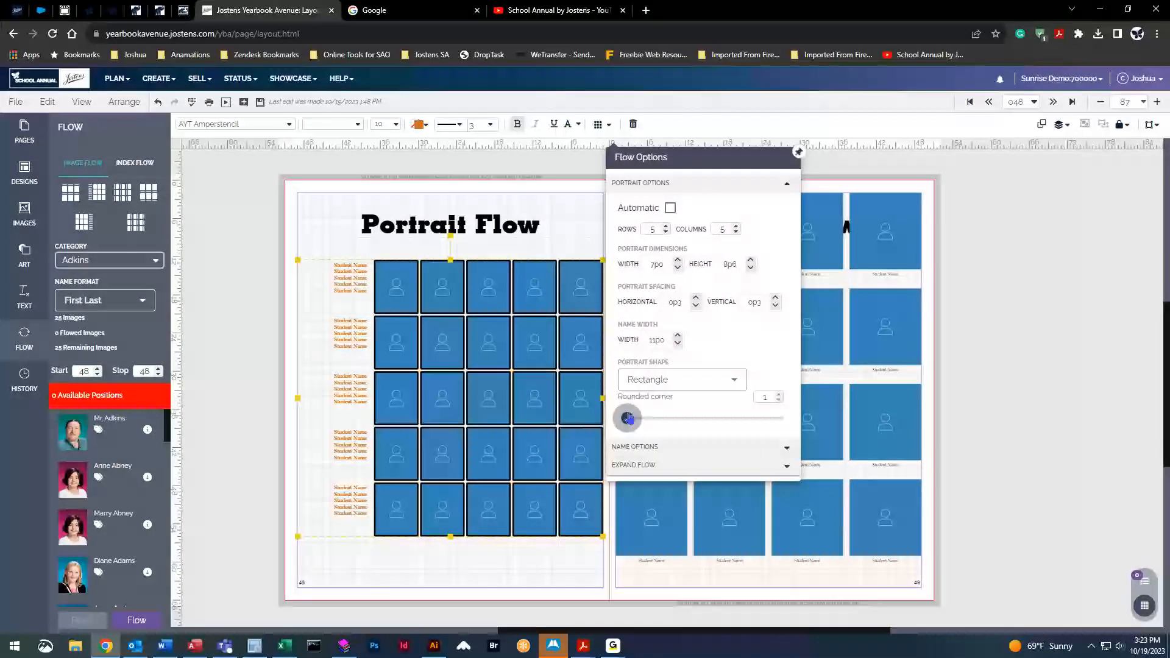
left_click_drag(635, 419, 648, 418)
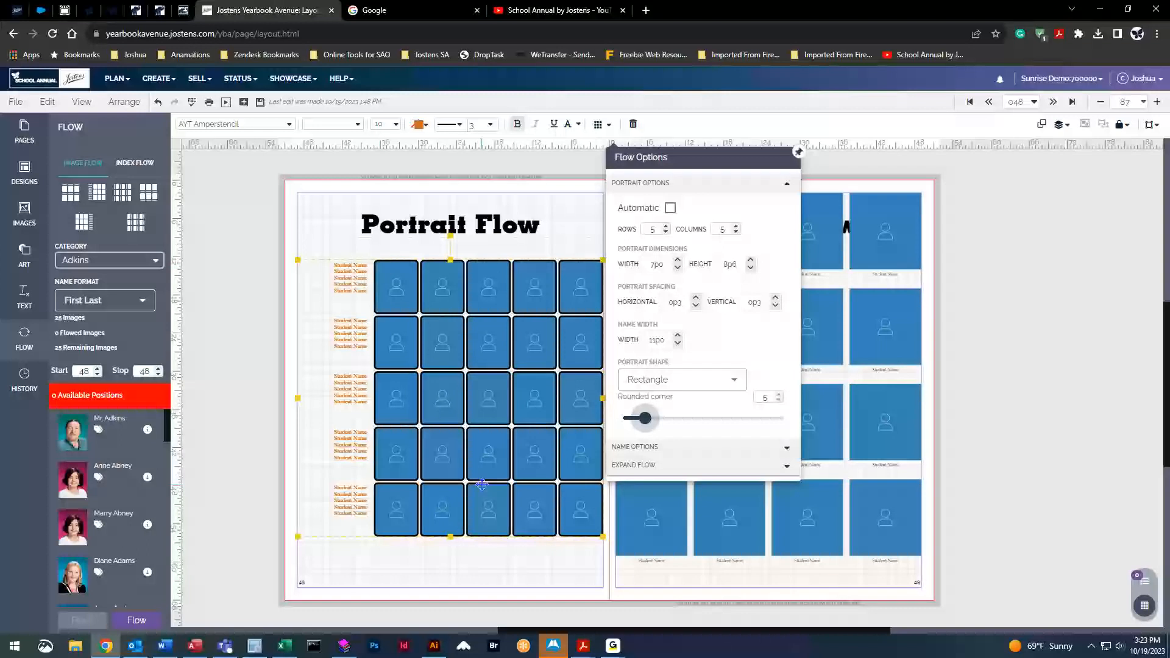
left_click(692, 446)
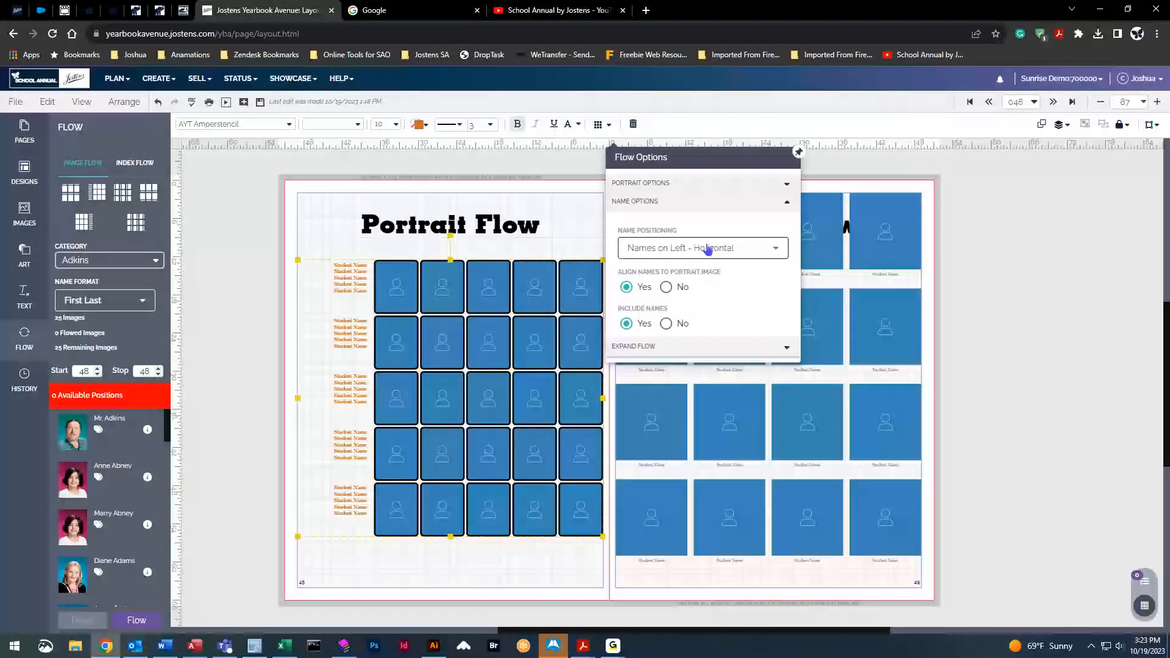
mouse_move(454, 387)
left_mouse_down()
mouse_move(486, 388)
mouse_move(440, 388)
left_mouse_up()
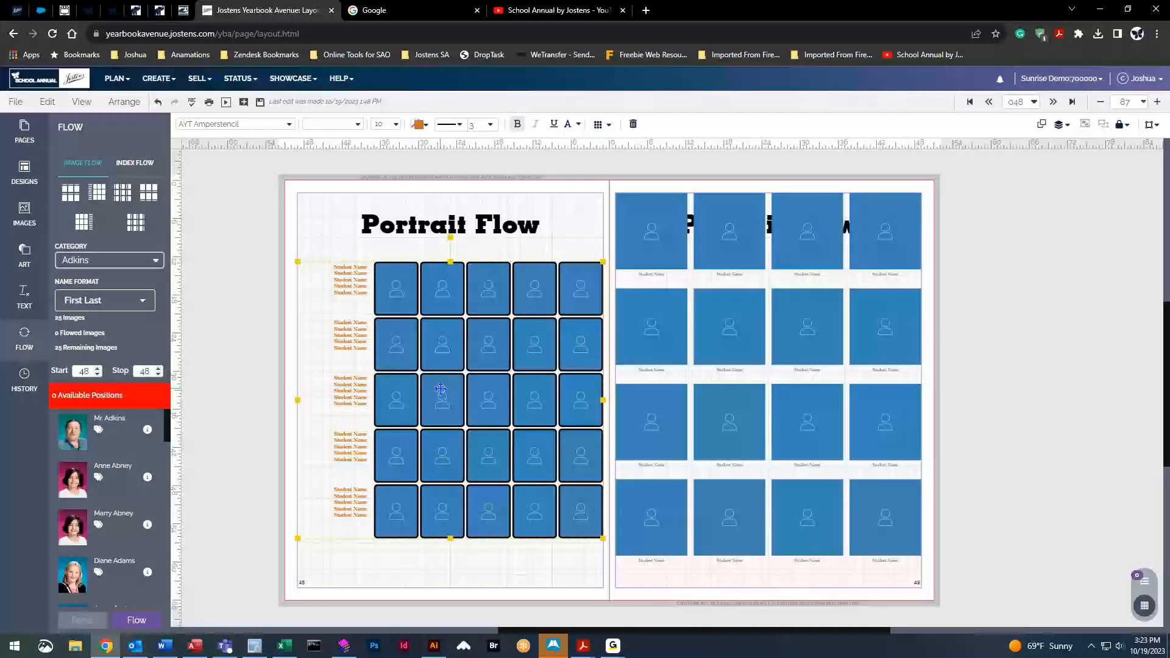
left_click_drag(440, 389, 750, 397)
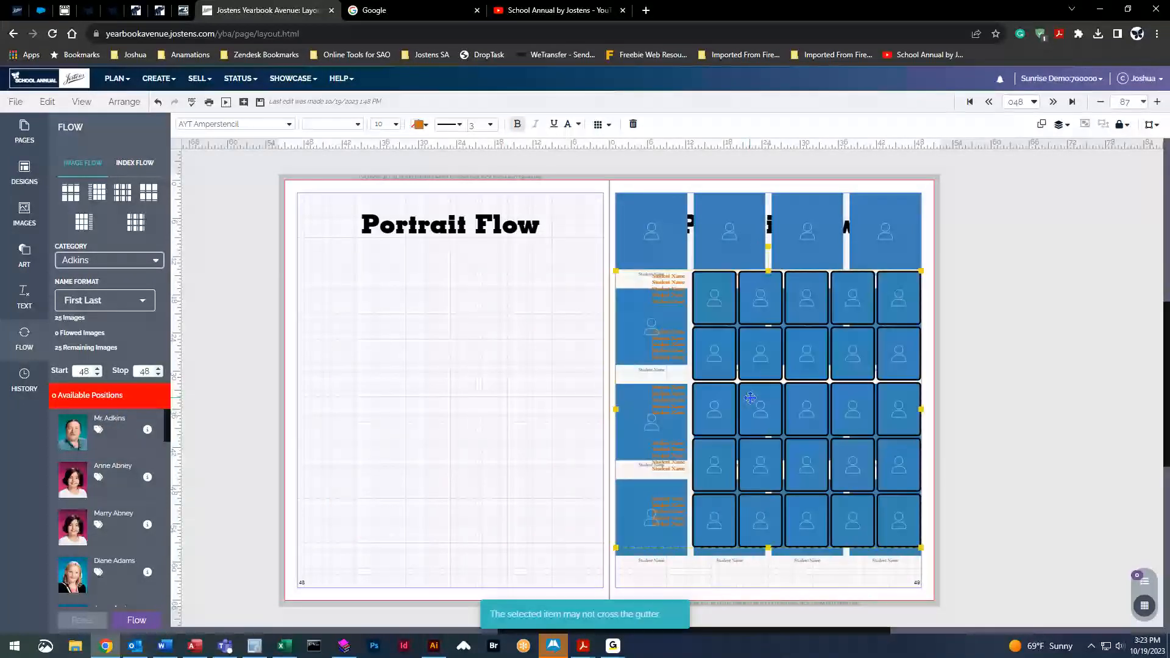
left_click(599, 124)
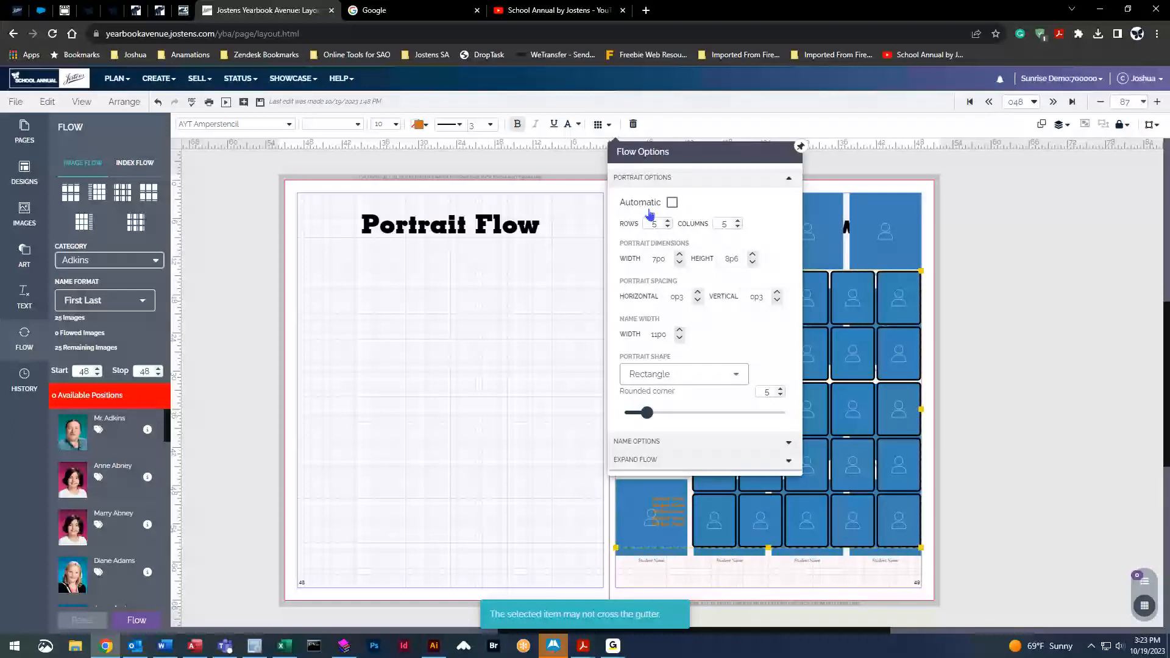
left_click(665, 443)
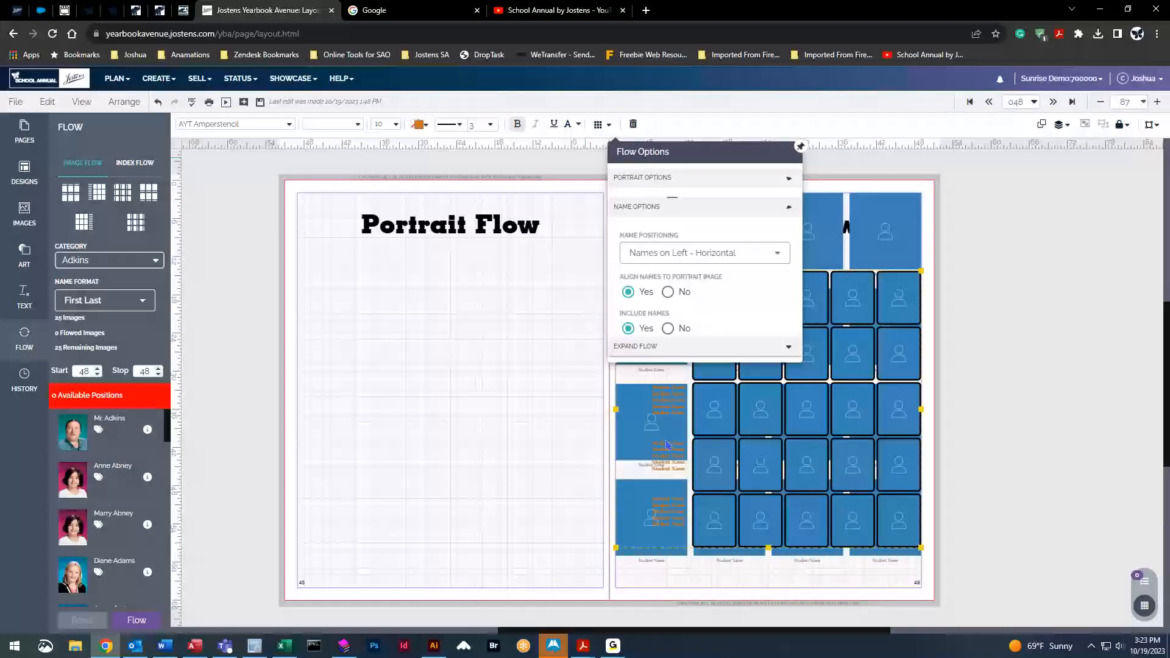
left_click(717, 247)
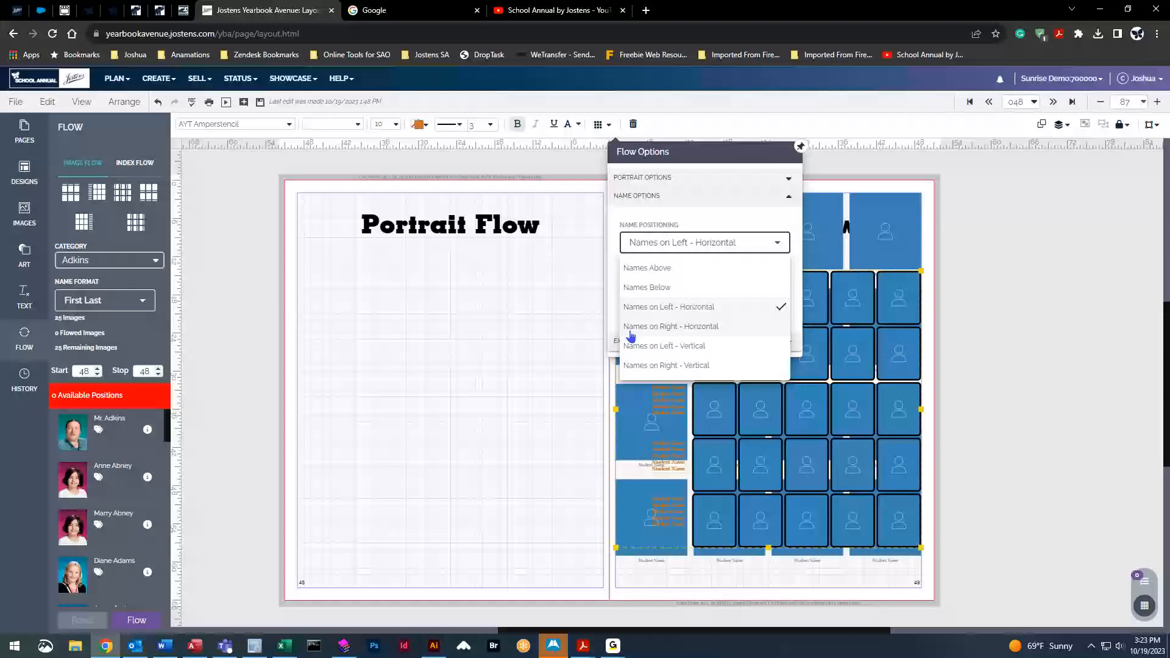
left_click(697, 328)
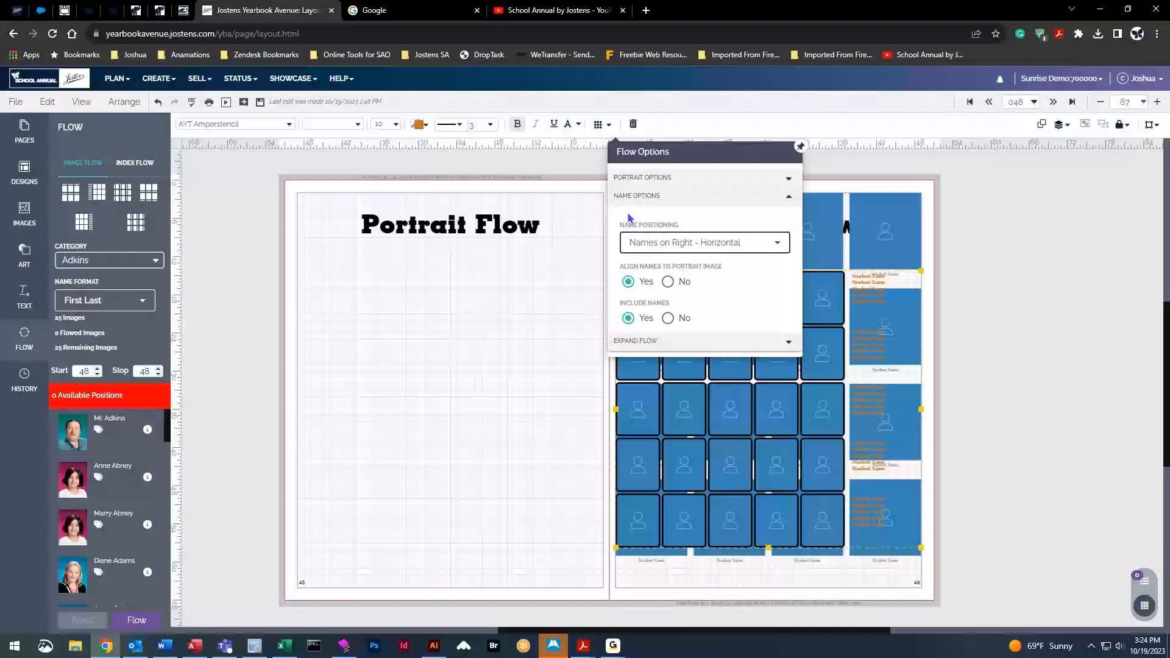
left_click(689, 244)
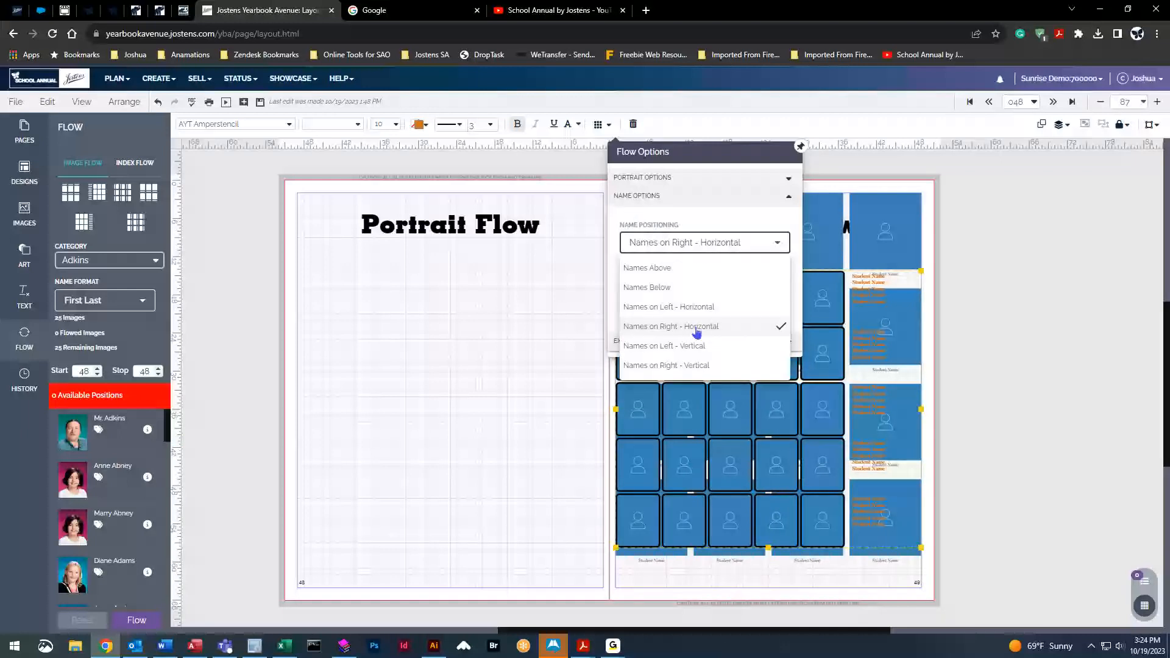
left_click(698, 309)
left_click_drag(780, 413, 477, 416)
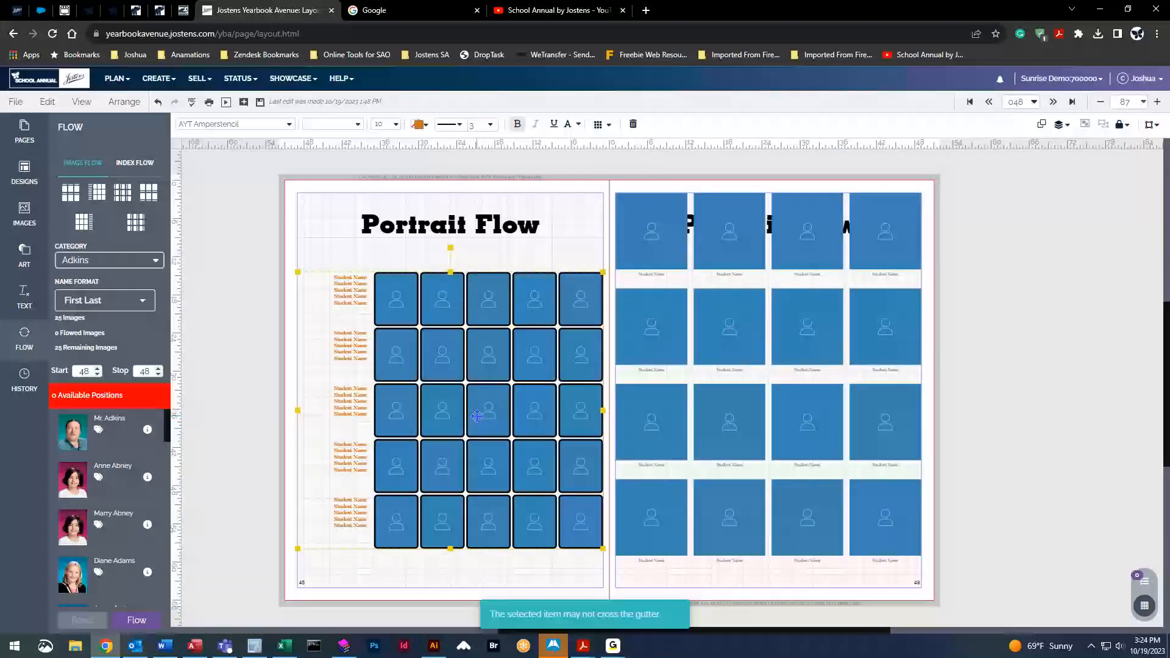
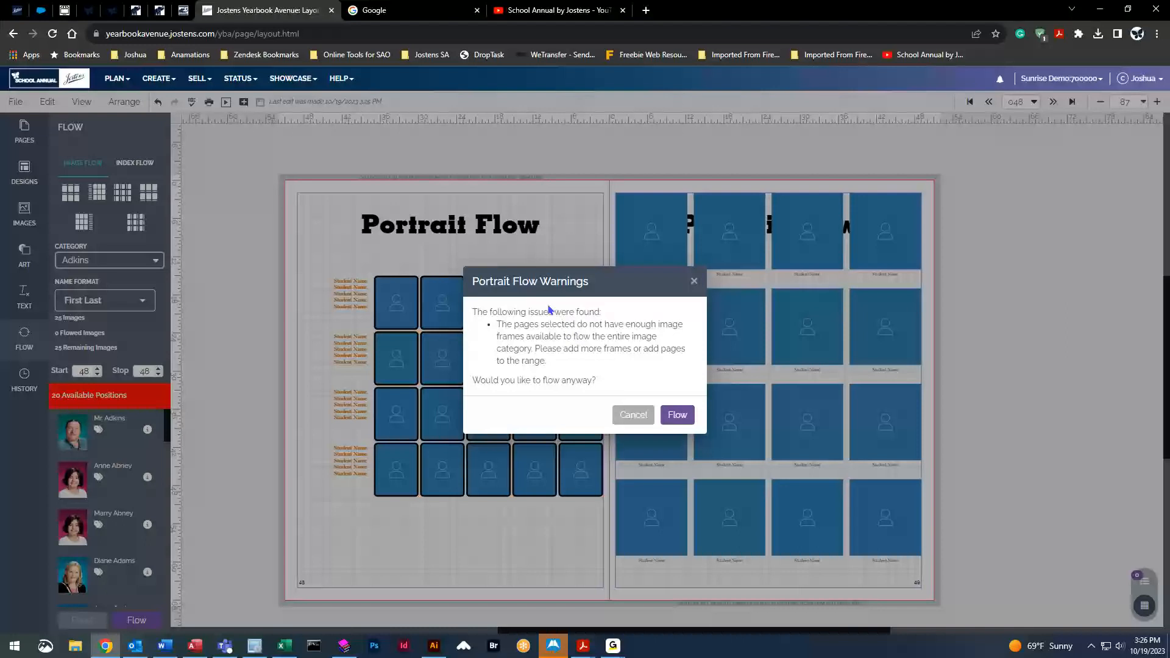
Flow 20 portraits into the four-row grid, check the five unplaced ones, then reset the grid
left_click(680, 415)
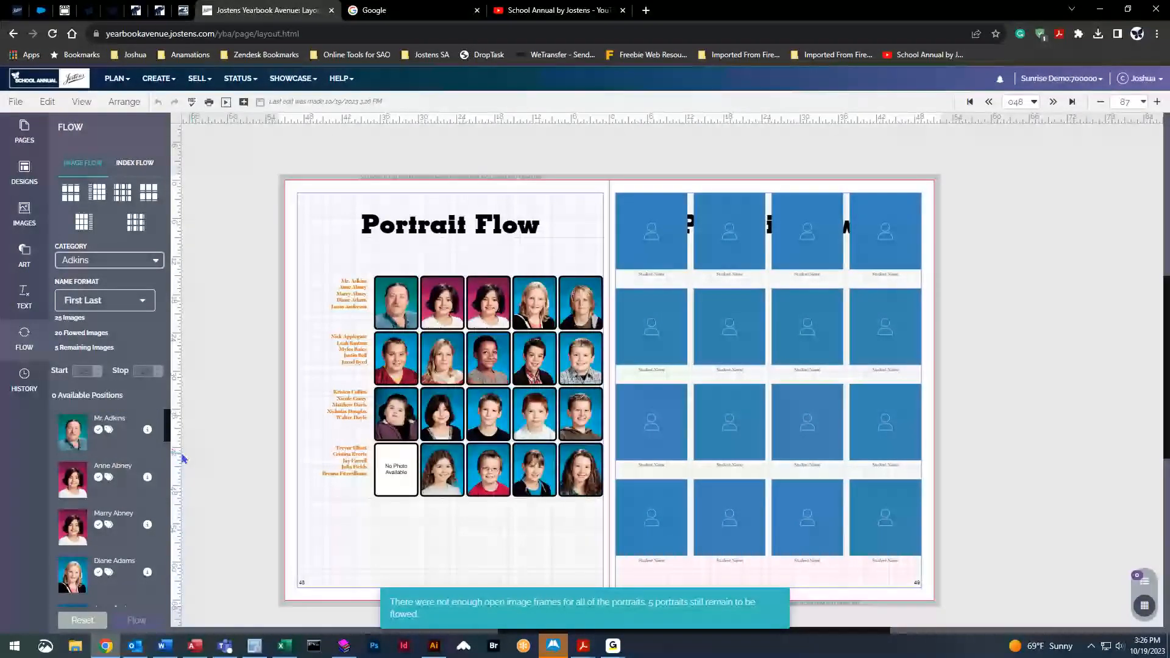
left_click_drag(169, 423, 175, 585)
scroll(168, 556, "up", 4)
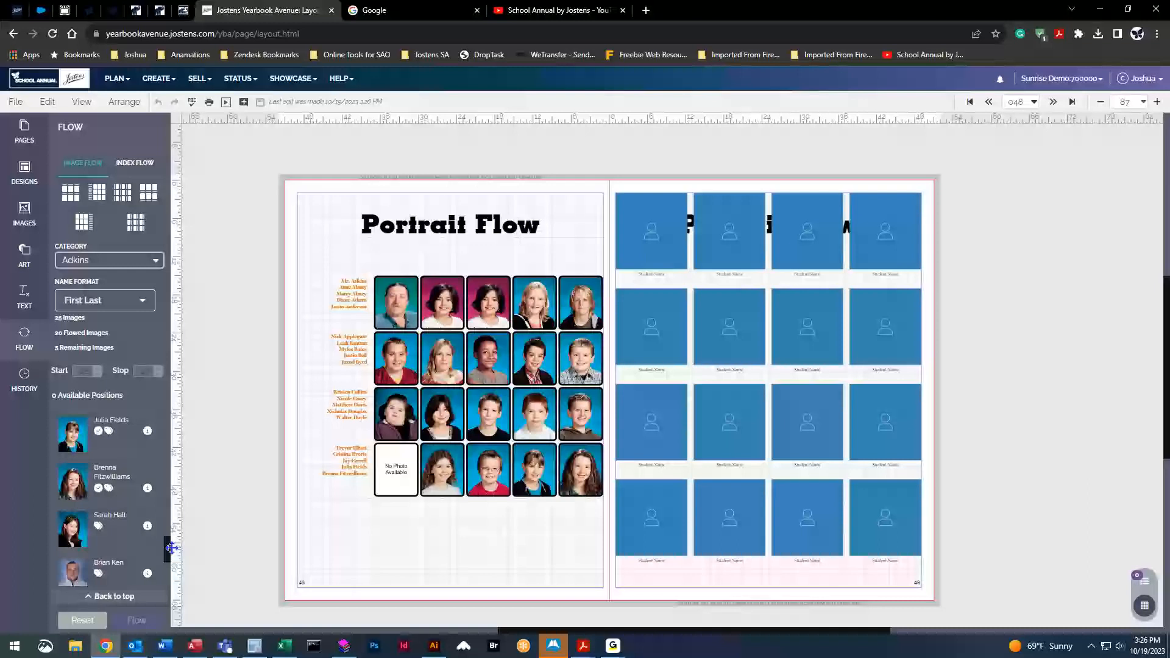
mouse_move(101, 498)
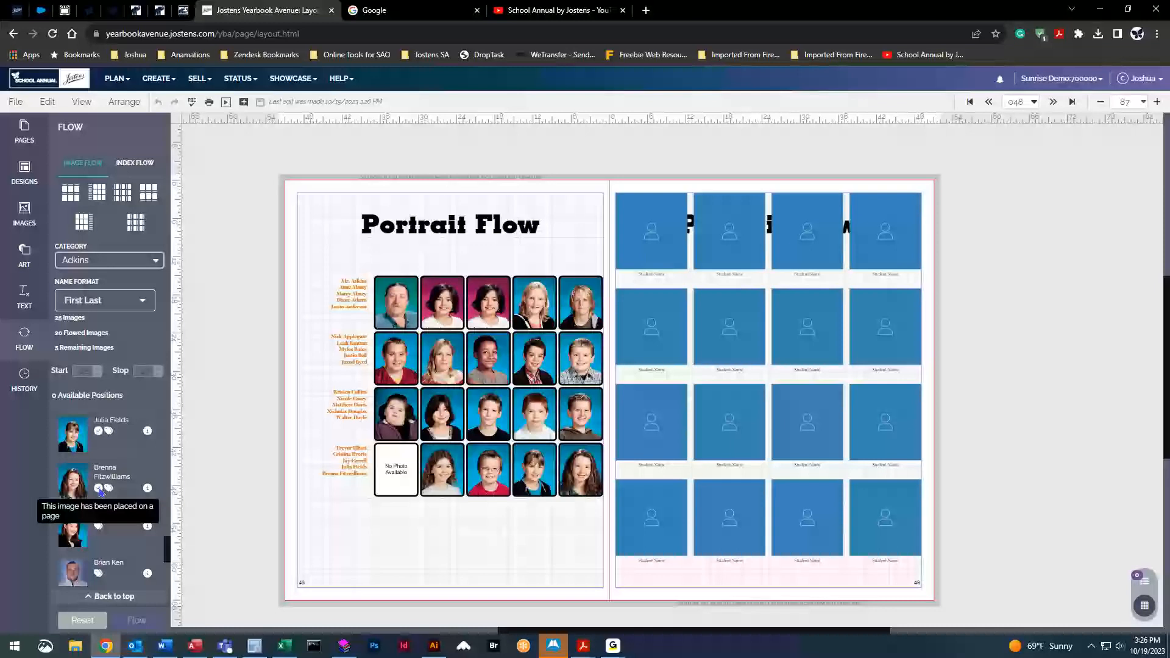
scroll(168, 544, "down", 2)
scroll(105, 540, "down", 2)
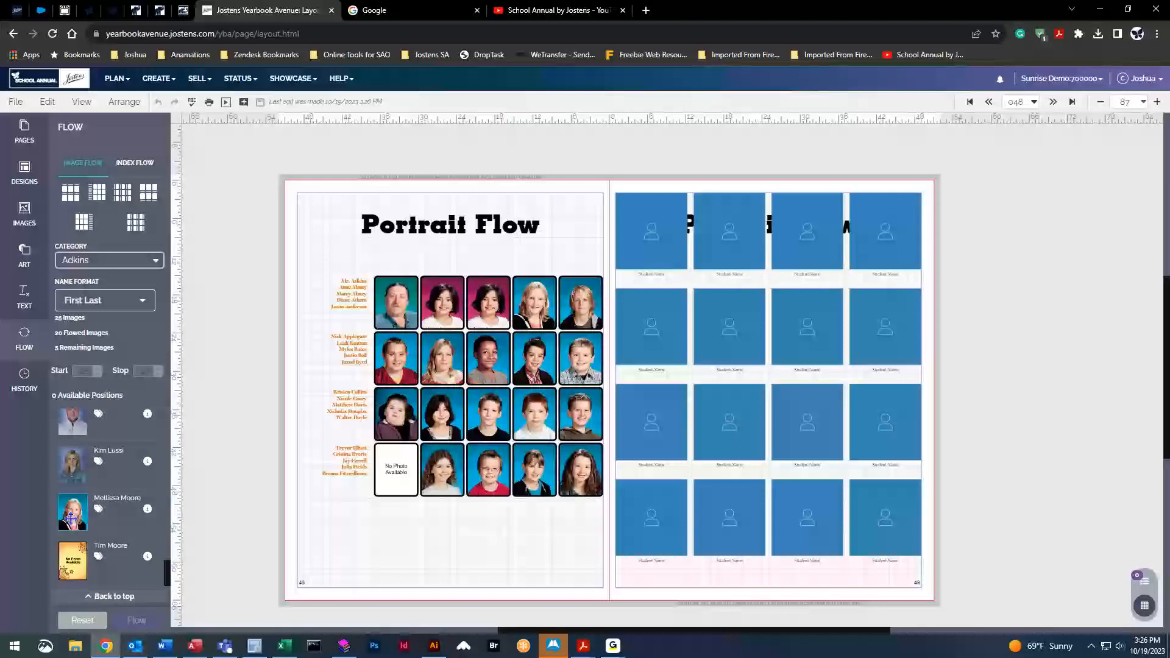
scroll(116, 530, "up", 2)
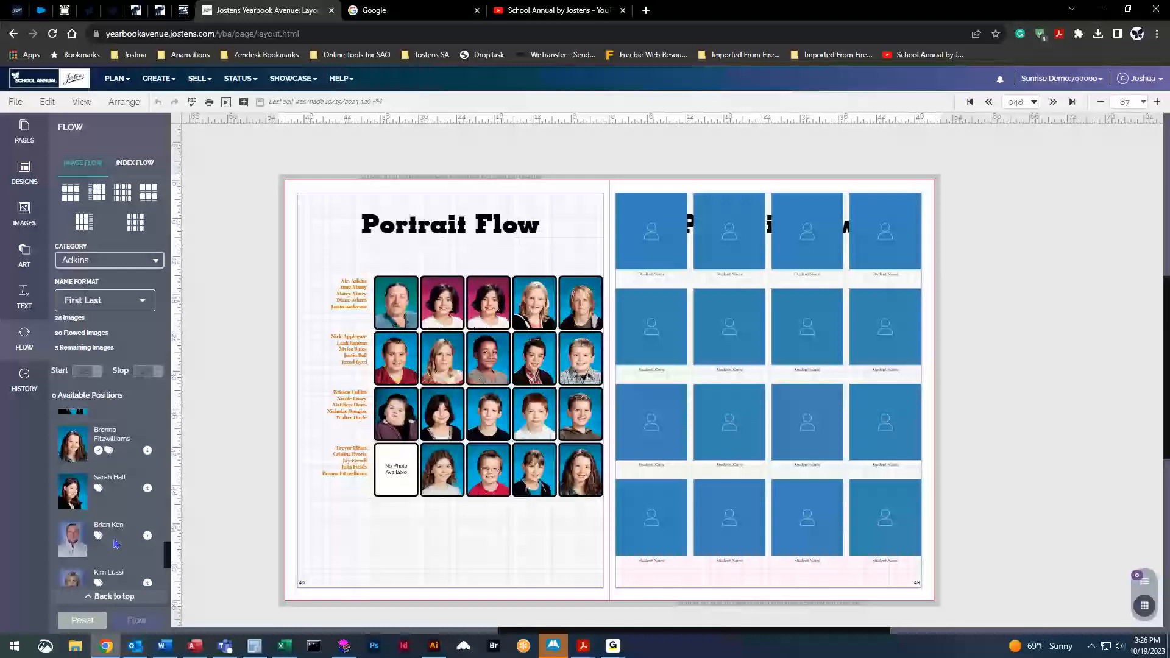
left_click(83, 620)
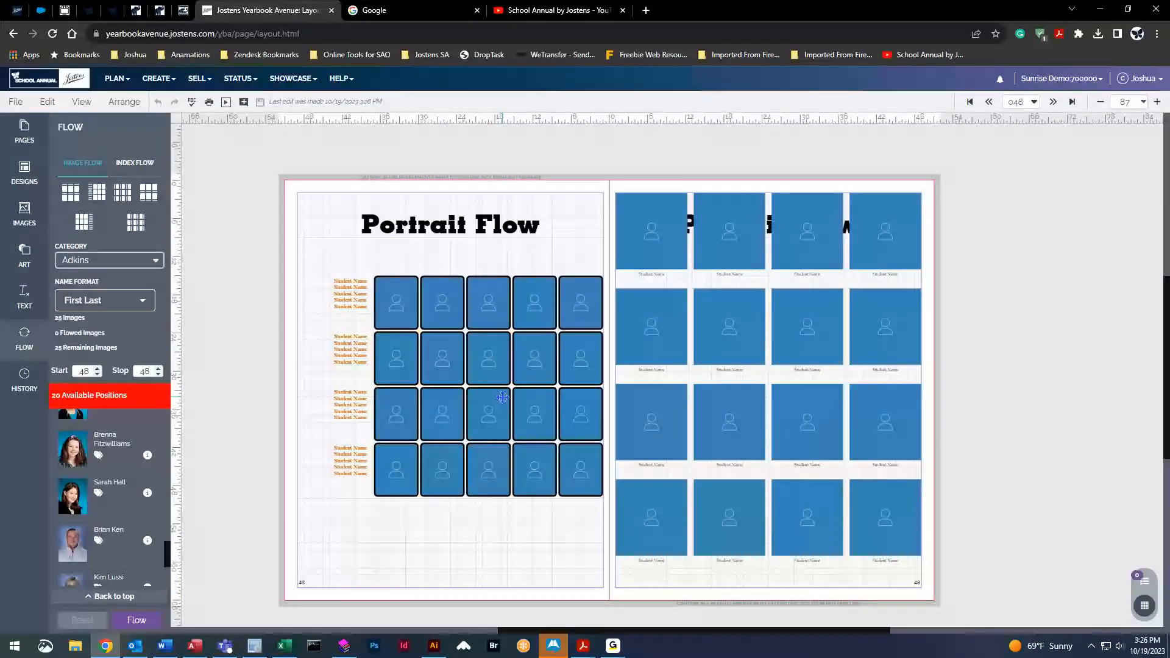
Raise the left page grid's Rows from 4 to 5 and flow all 25 portraits with names
scroll(133, 533, "up", 3)
scroll(133, 534, "up", 5)
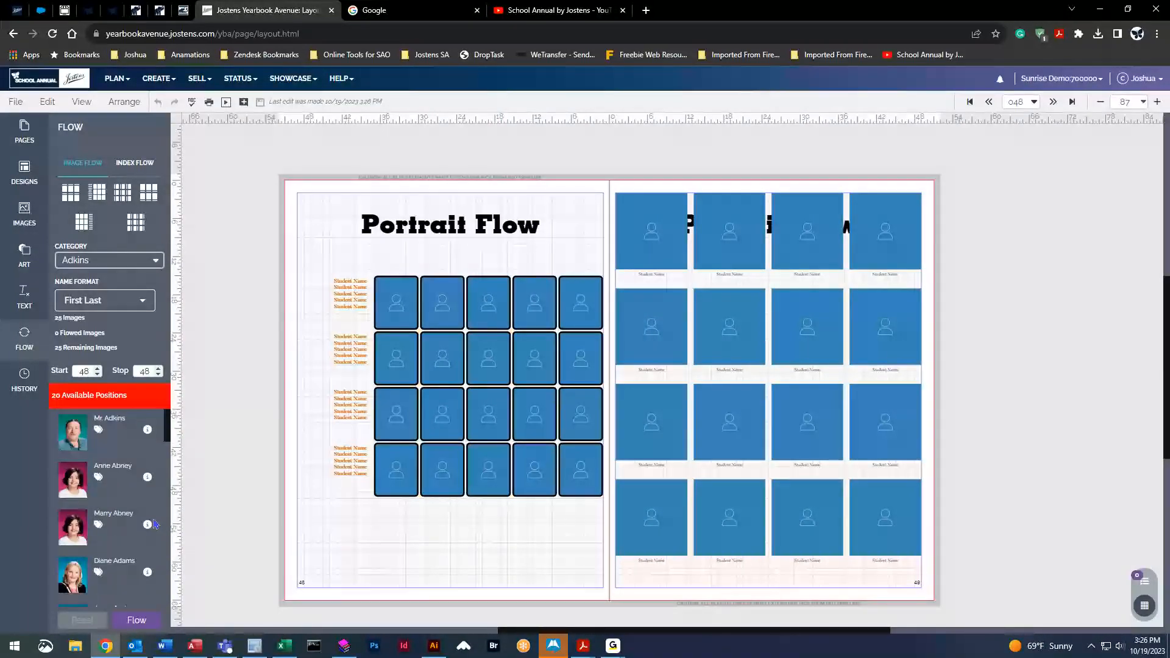
left_click(485, 362)
left_click(610, 126)
left_click(670, 221)
left_click(247, 211)
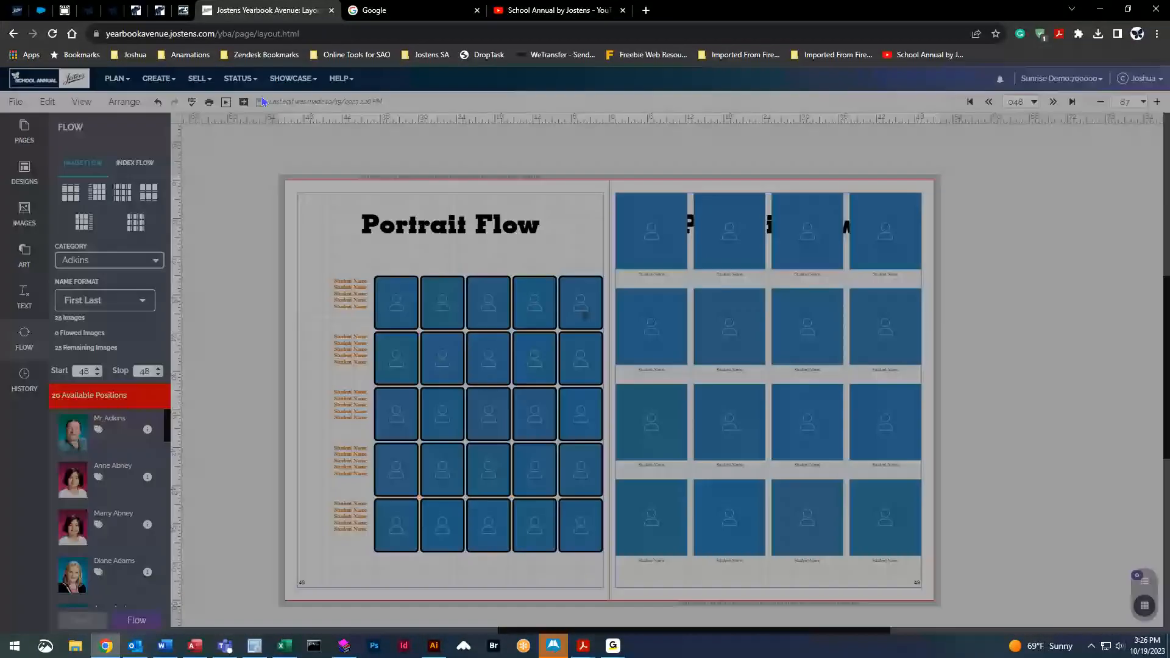
left_click(144, 618)
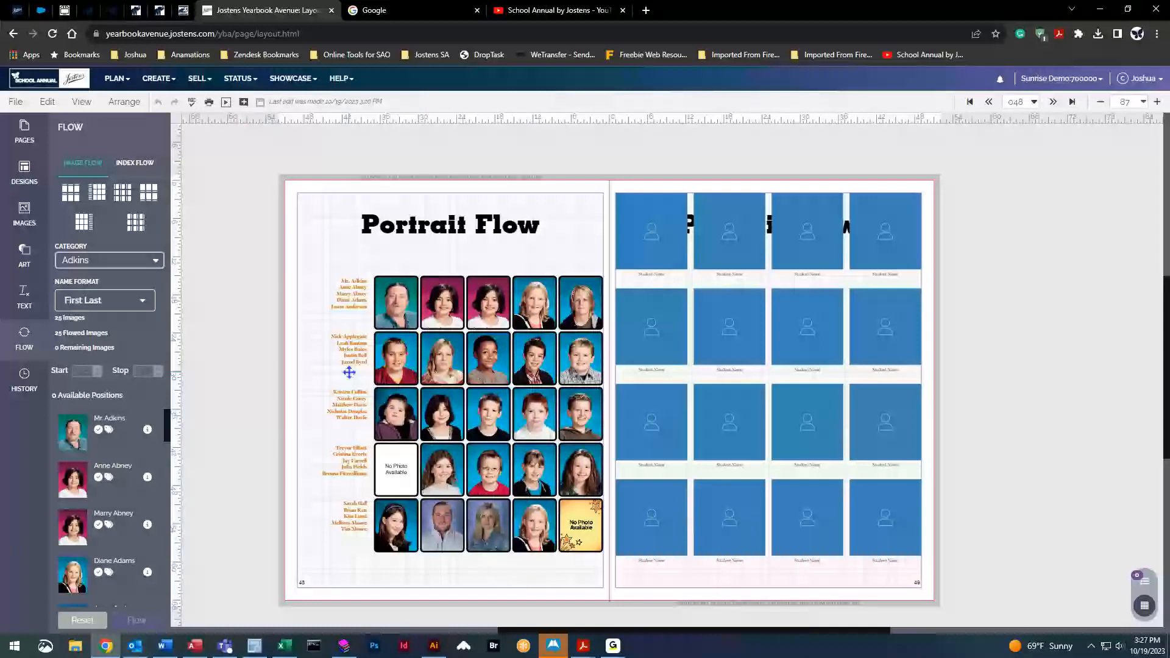
Change the first staff portrait's image type from Student to Assistant
left_click_drag(168, 424, 169, 578)
scroll(122, 551, "up", 1)
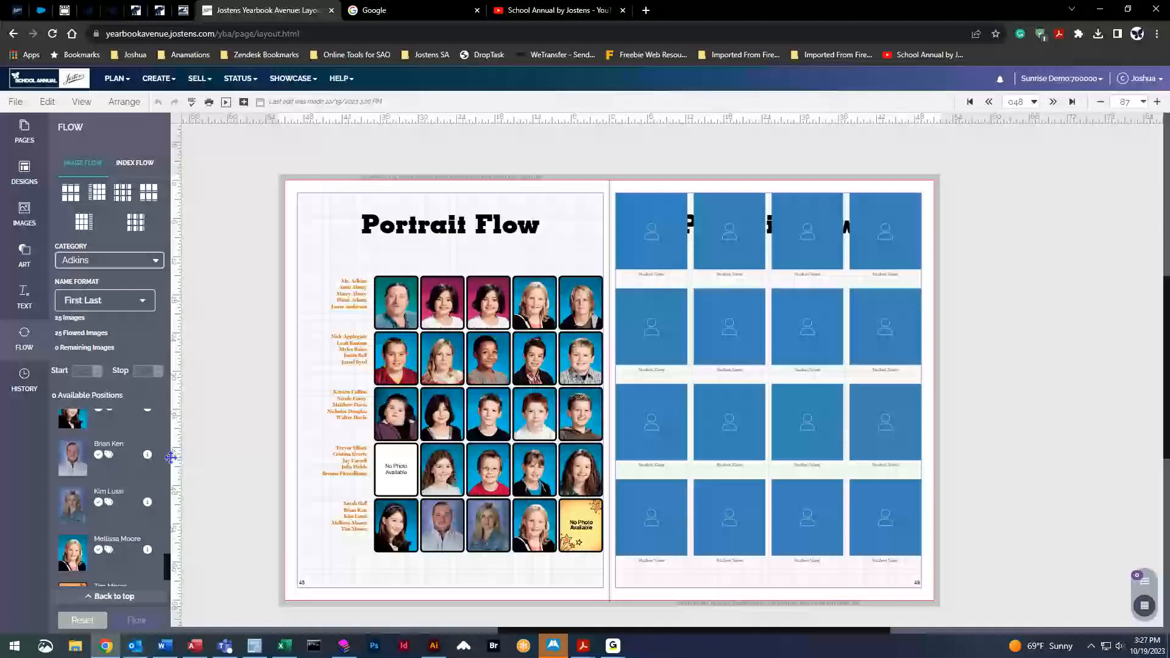
mouse_move(146, 458)
left_click(148, 460)
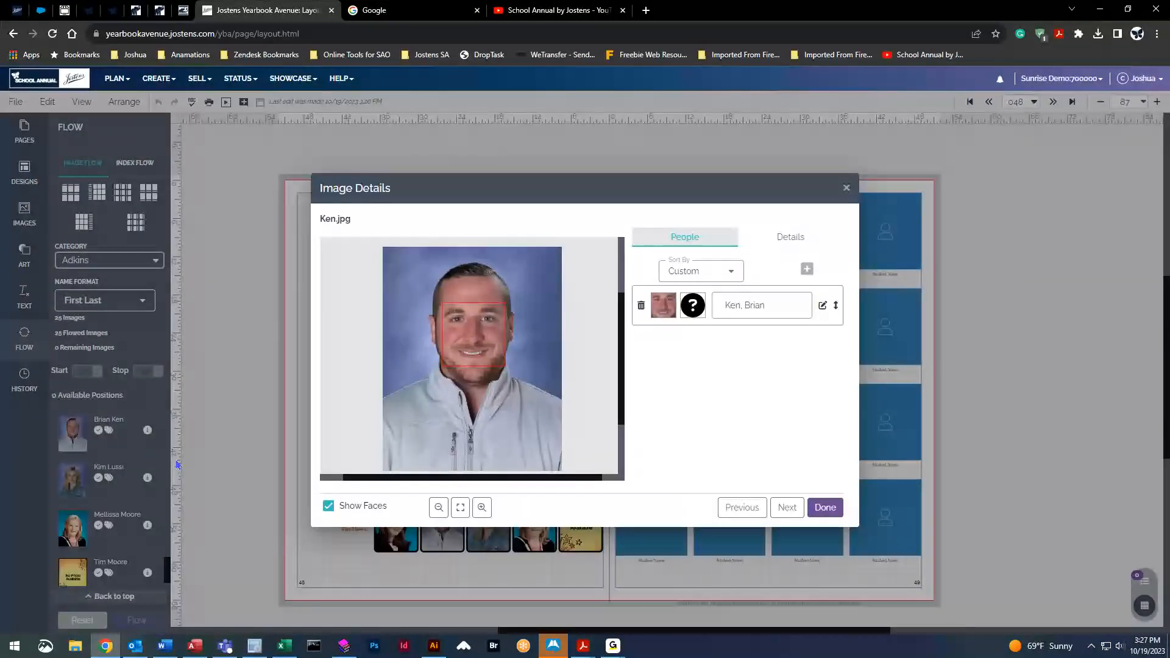
left_click(788, 239)
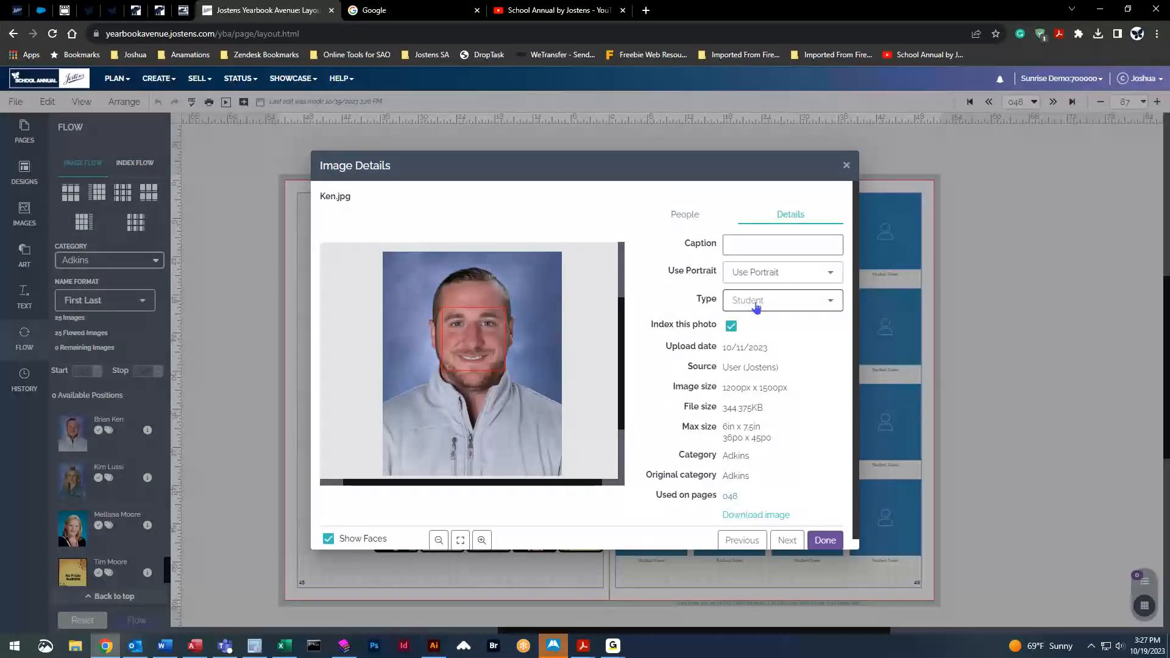
left_click(786, 302)
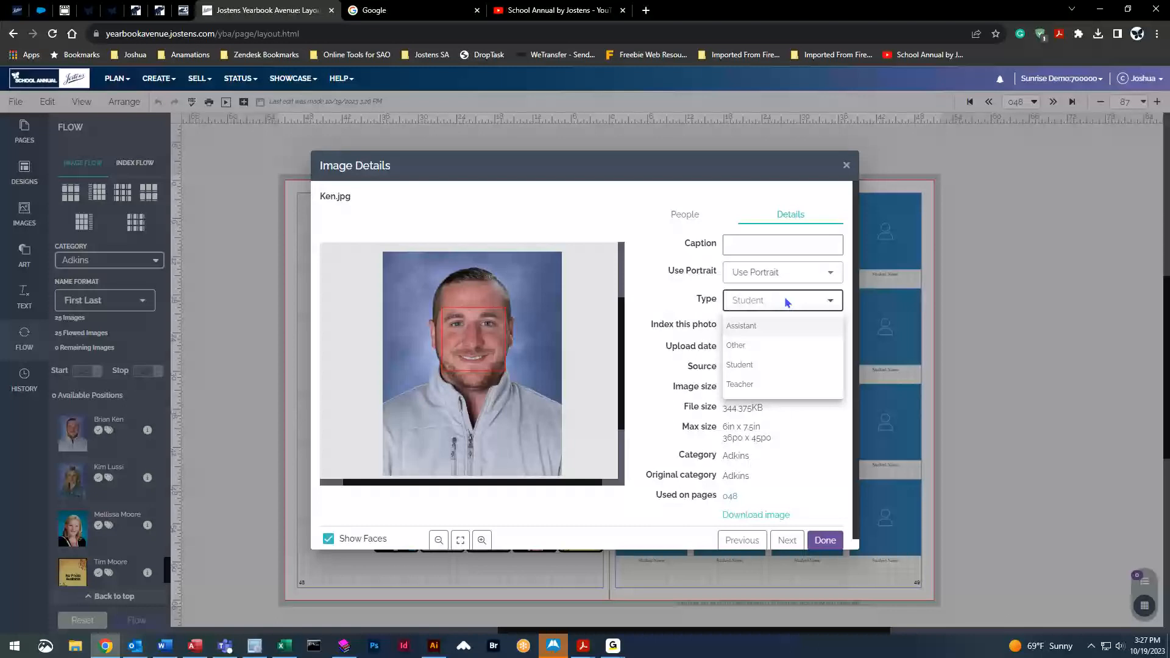
left_click(750, 327)
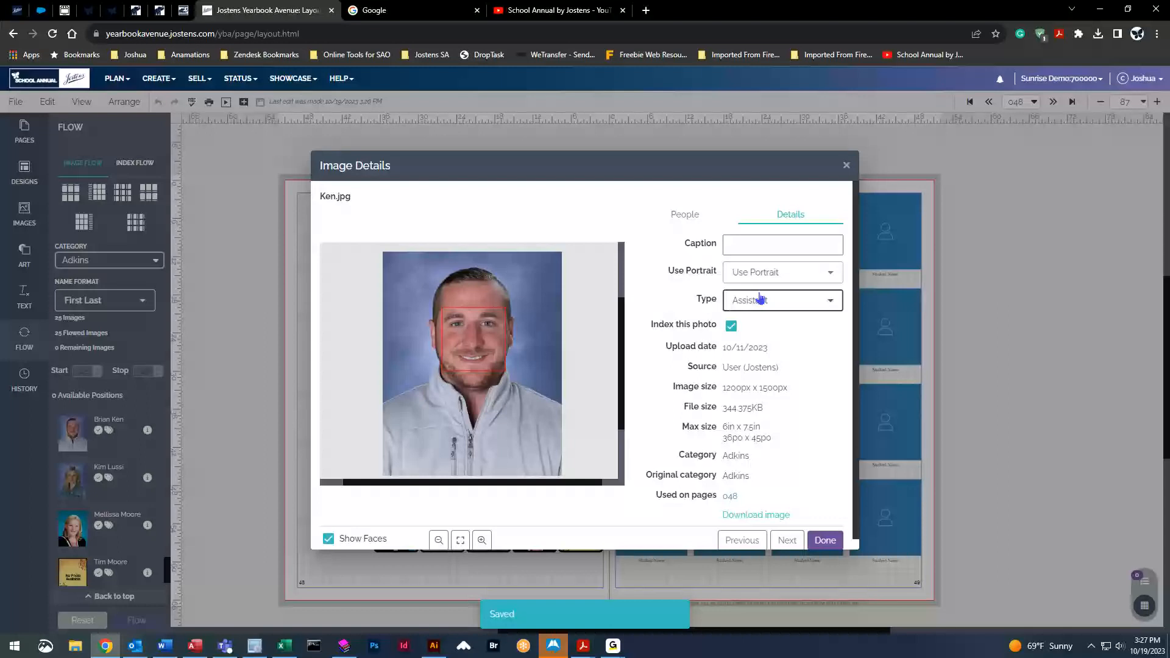
left_click(828, 541)
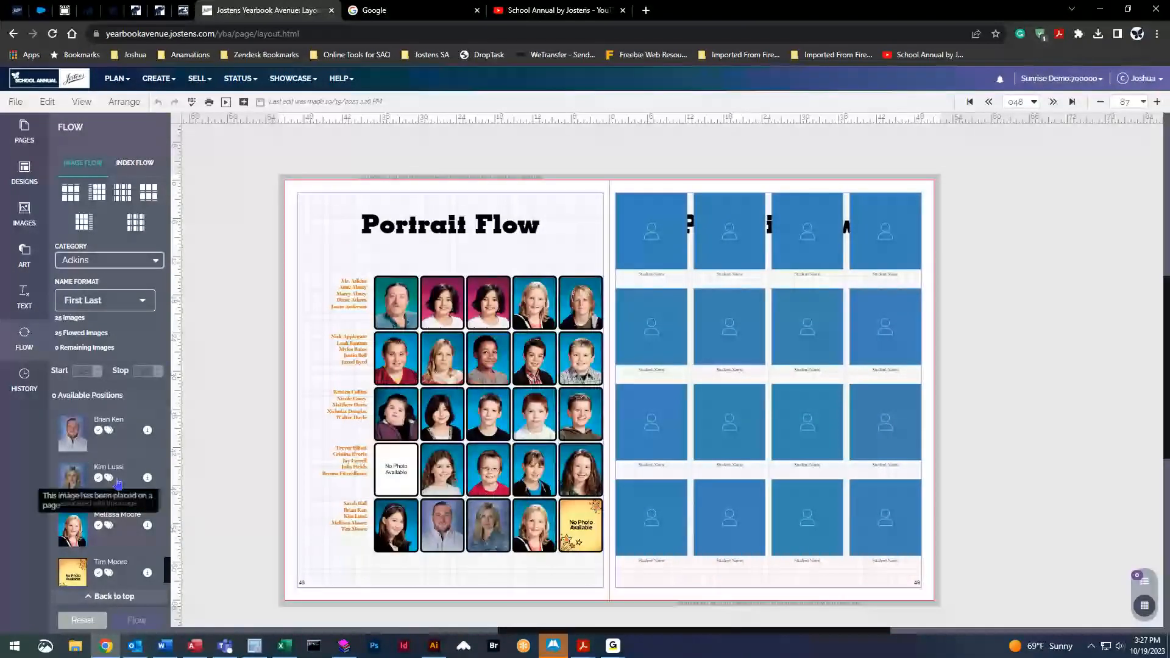
Change the second staff portrait's image type from Student to Assistant too
left_click(148, 478)
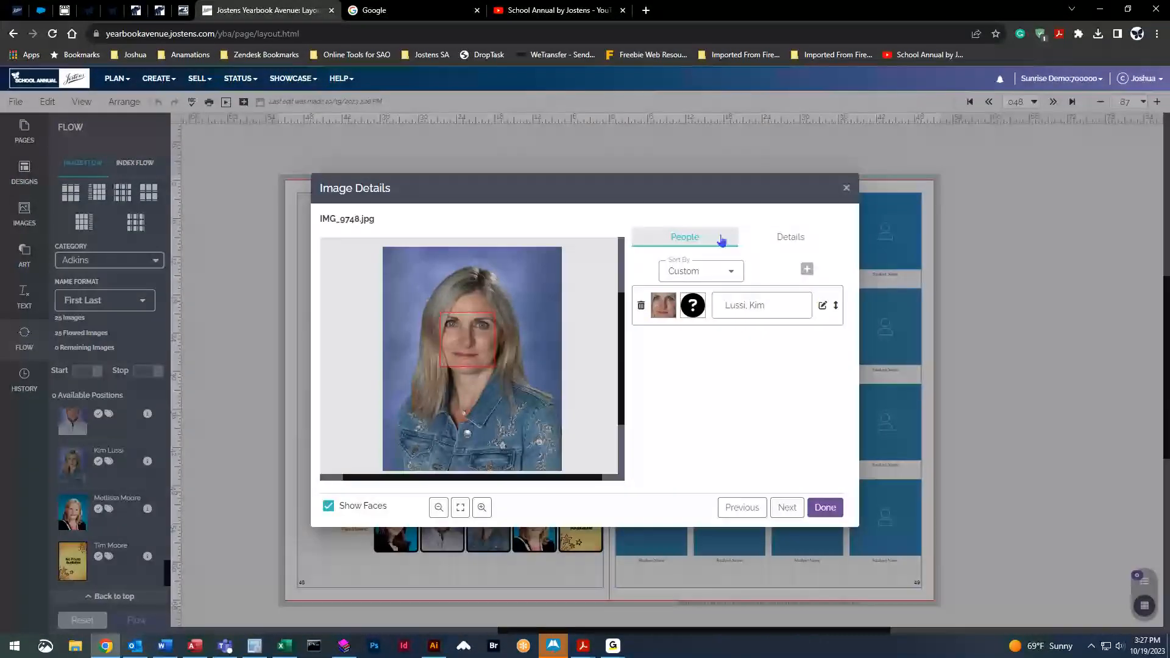
left_click(781, 240)
left_click(747, 300)
left_click(765, 343)
left_click(825, 540)
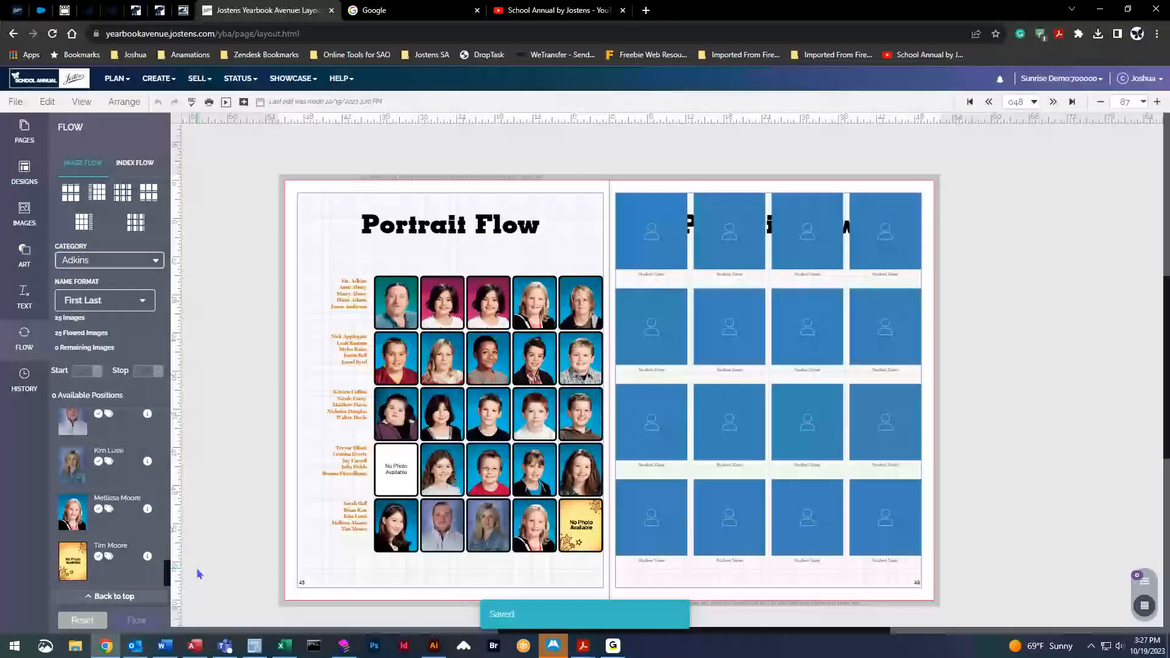
left_click(94, 622)
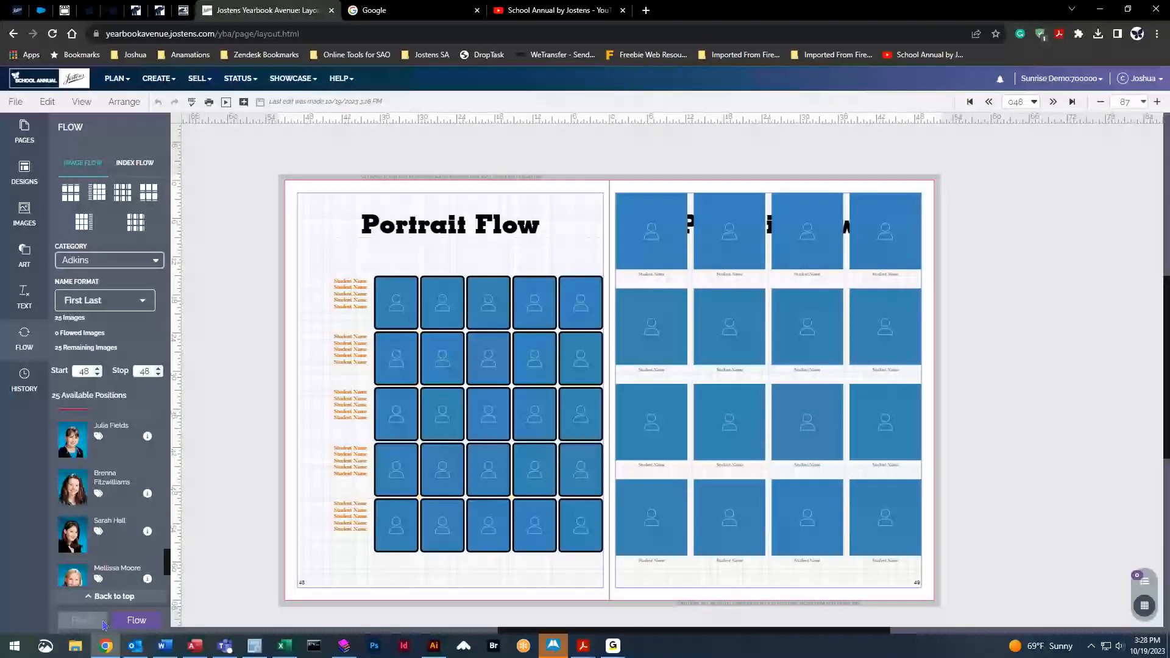
left_click(130, 622)
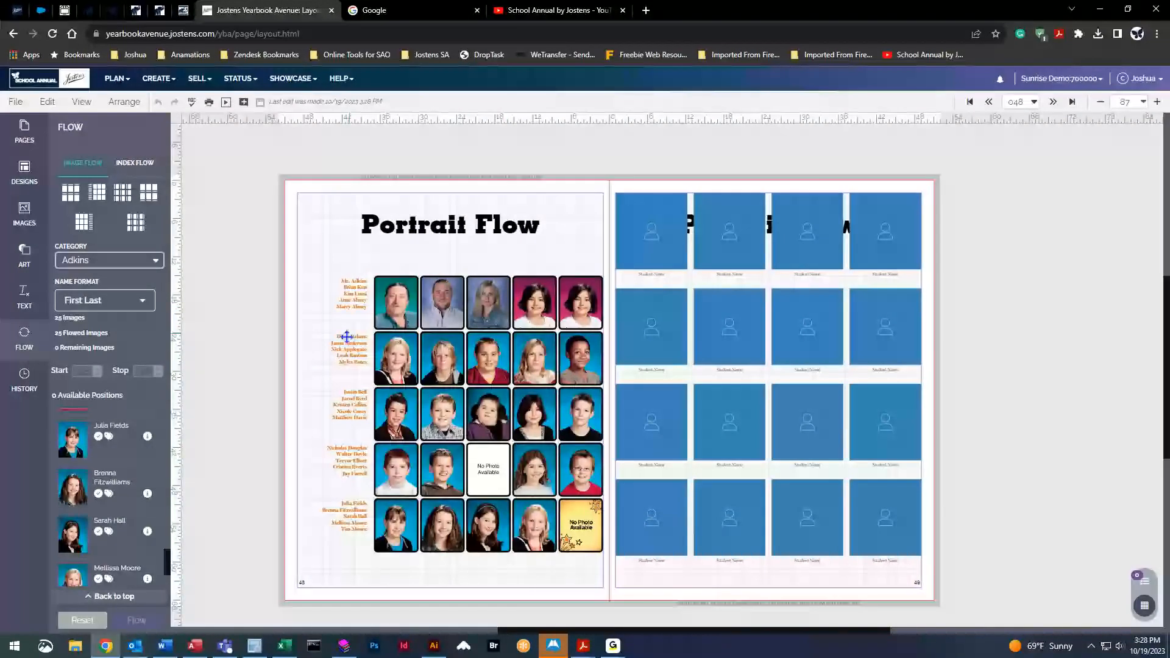
left_click(83, 620)
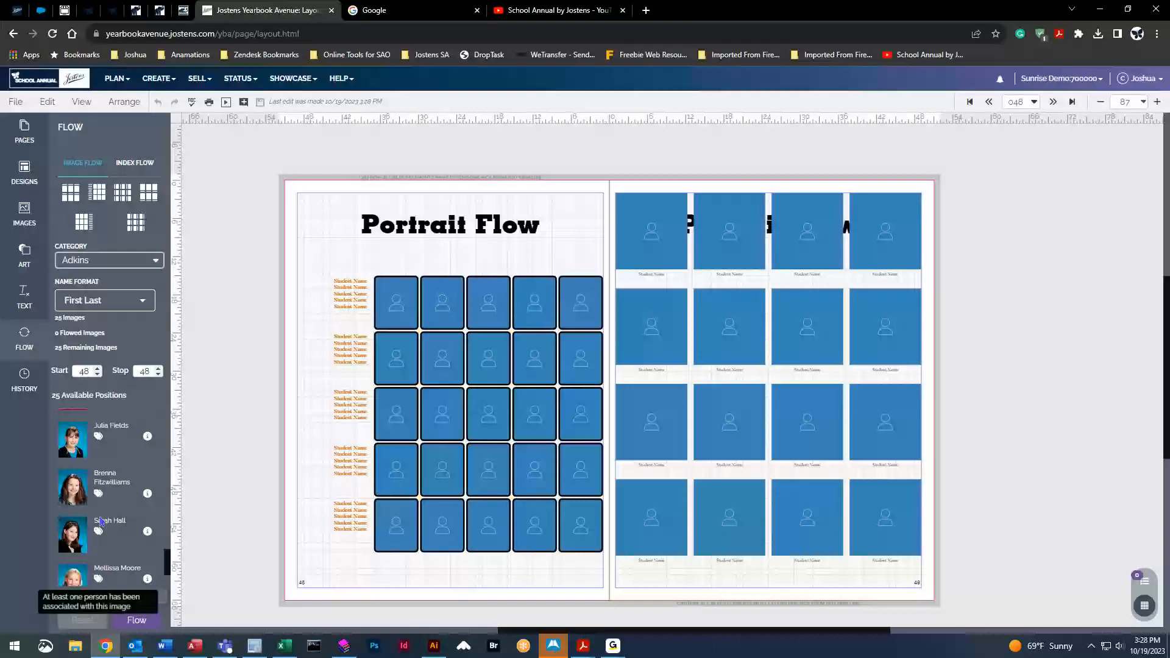
left_click(89, 260)
left_click(78, 295)
left_click(85, 261)
left_click(90, 301)
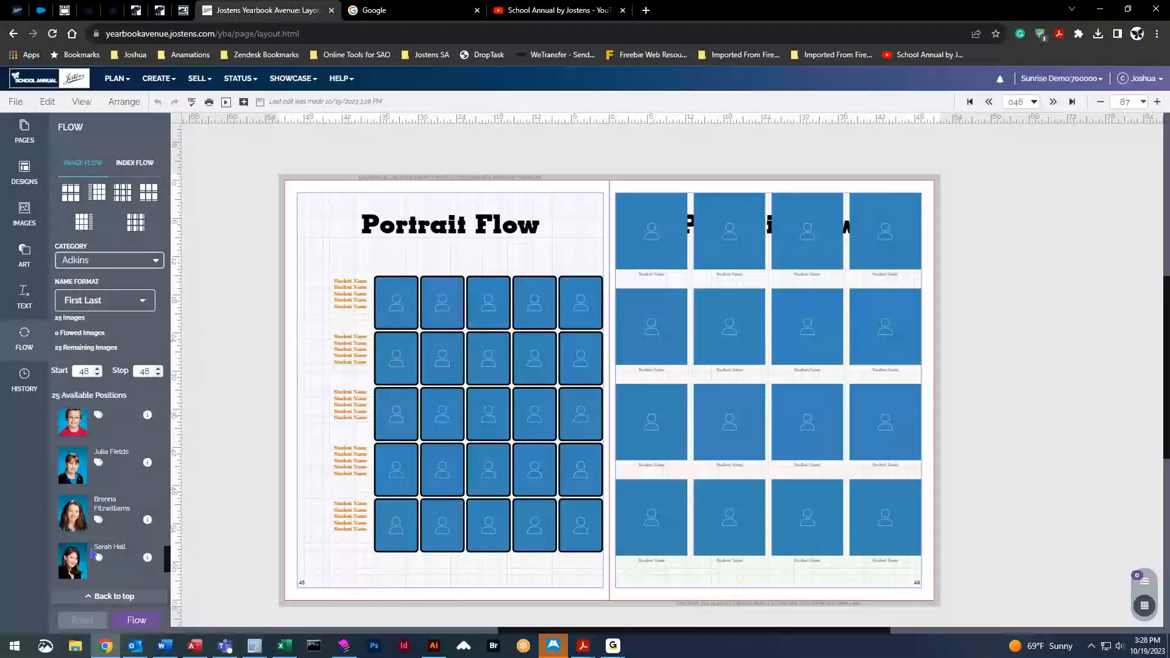
Flow all 25 portraits, staff first, into the five-row grid, then select the right page's grid
left_click(135, 621)
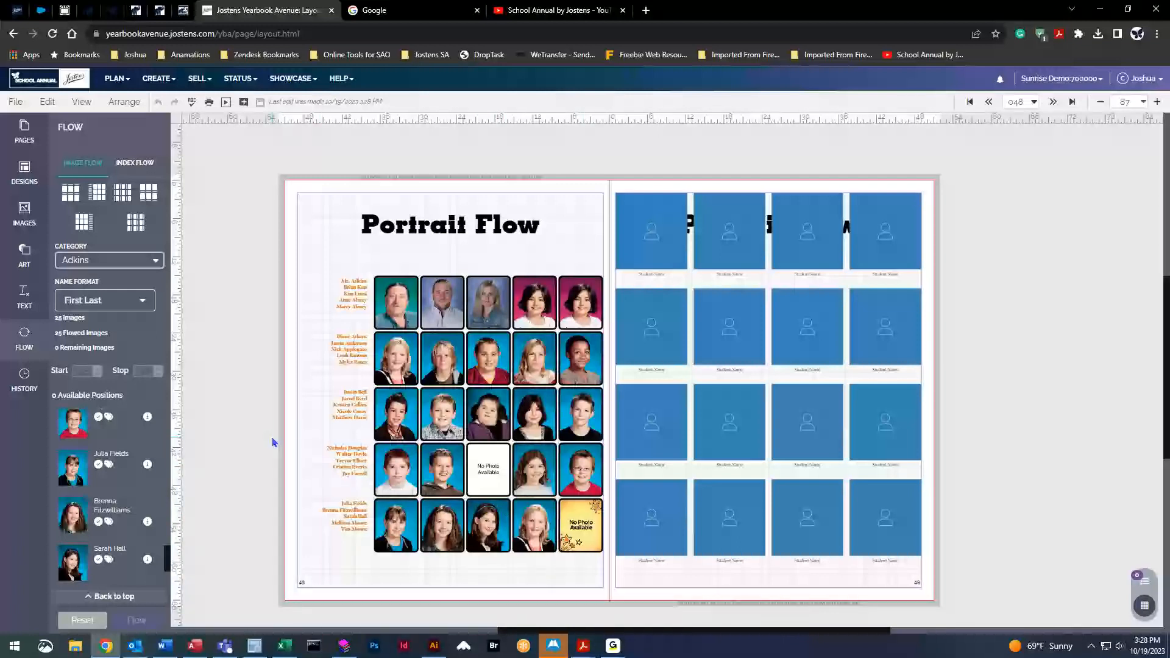
left_click(733, 312)
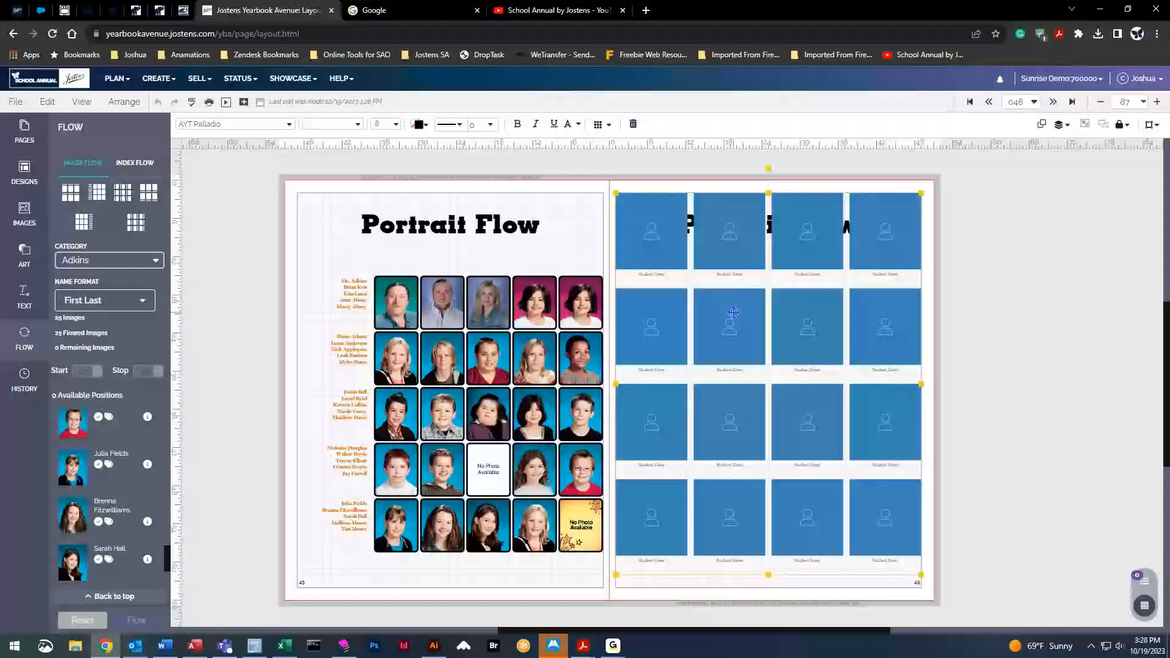
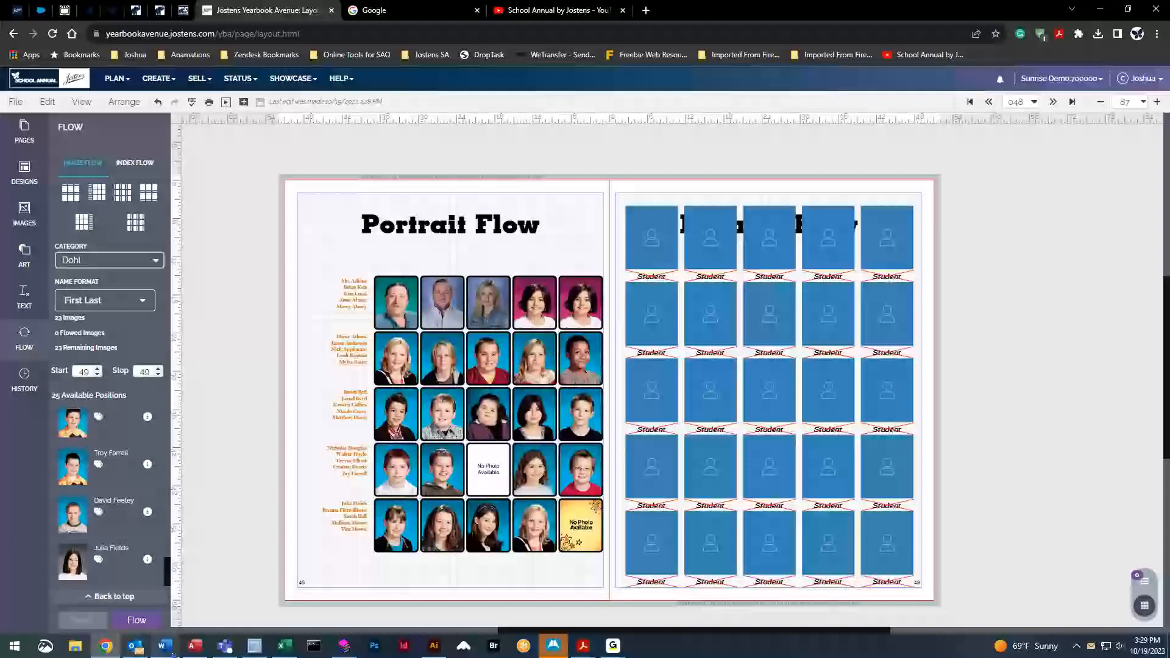
Flow the Dohl portraits into the right page's grid, then clear them again
left_click(141, 622)
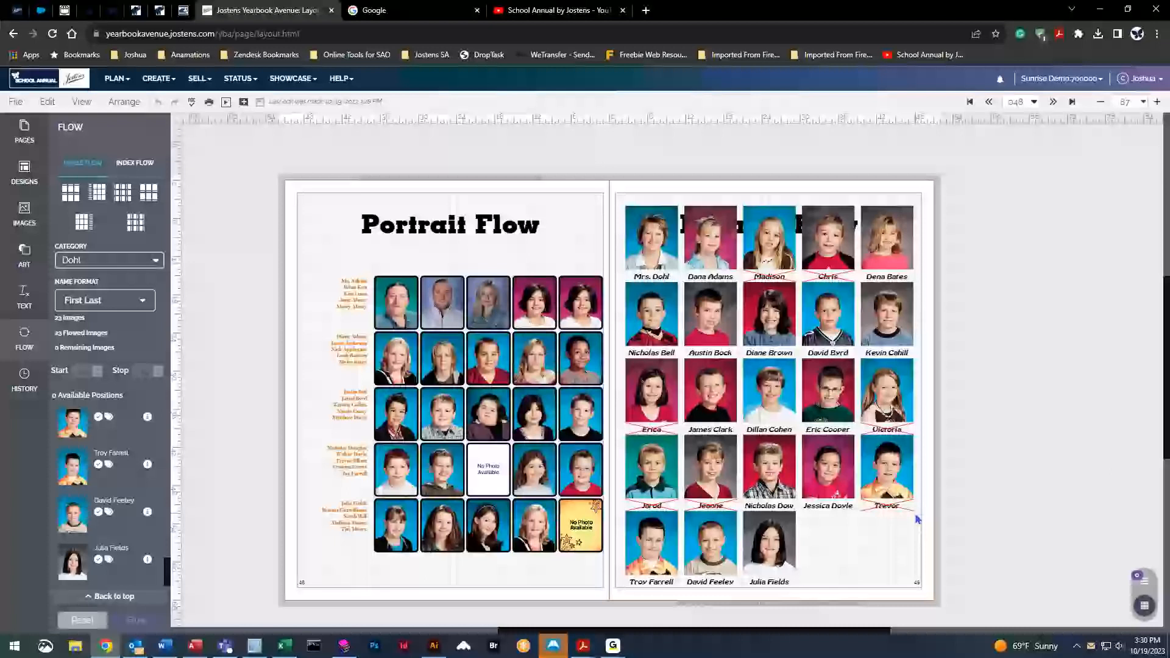
left_click(793, 379)
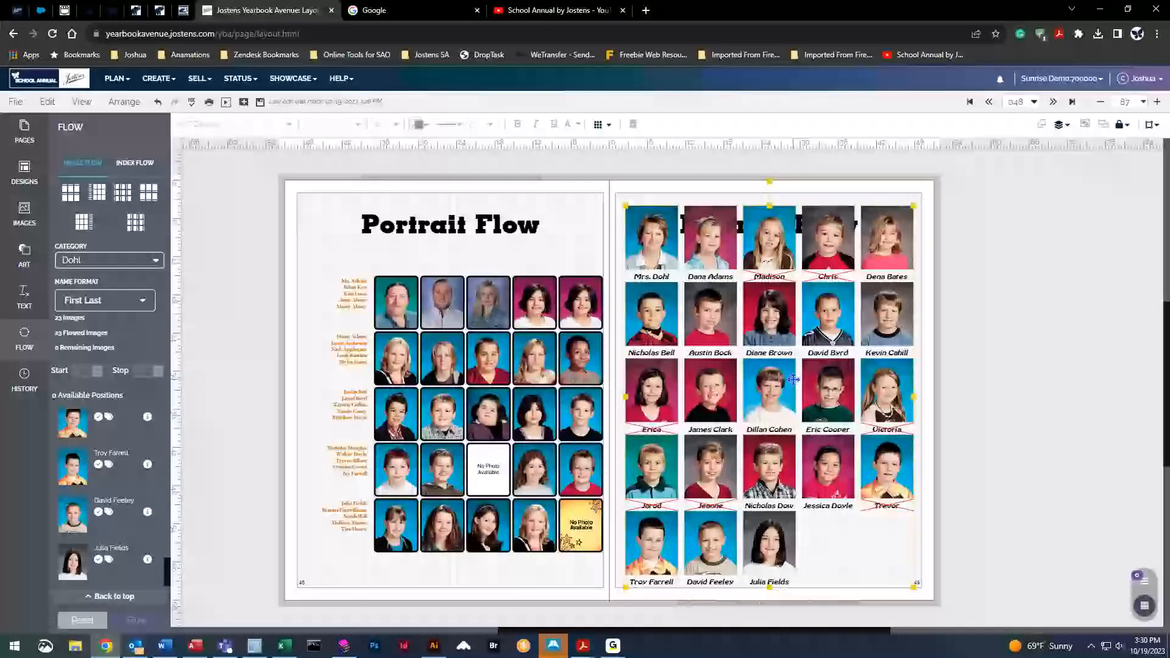
left_click(82, 620)
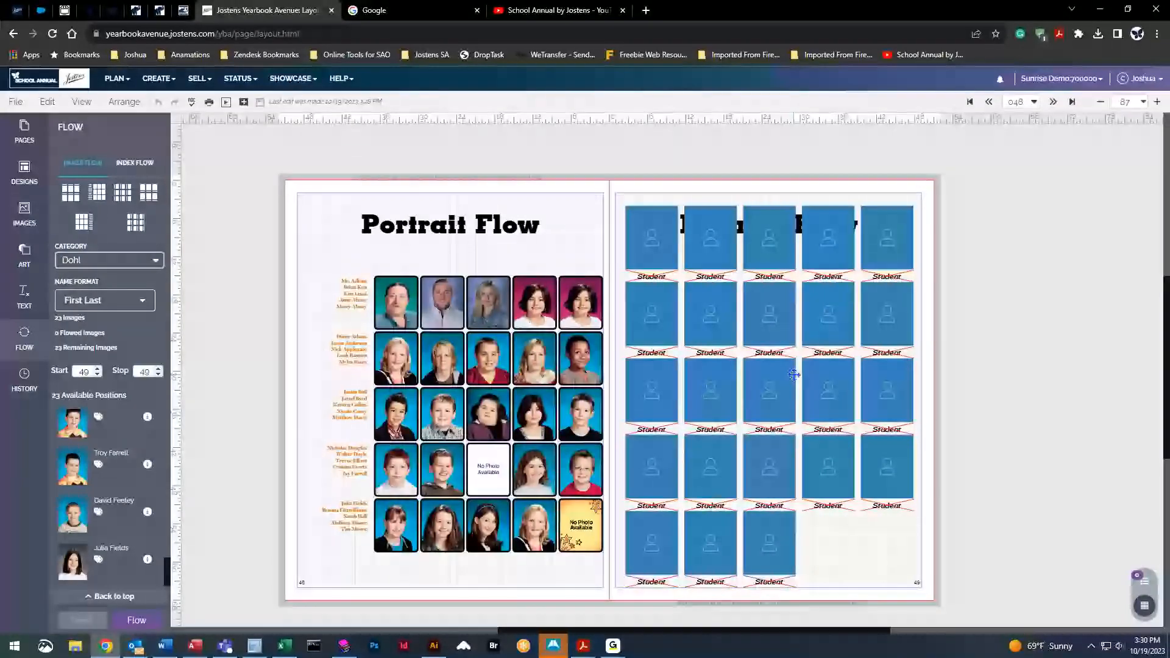
Set the grid's caption font size to 11 and flow the portraits again
left_click(386, 125)
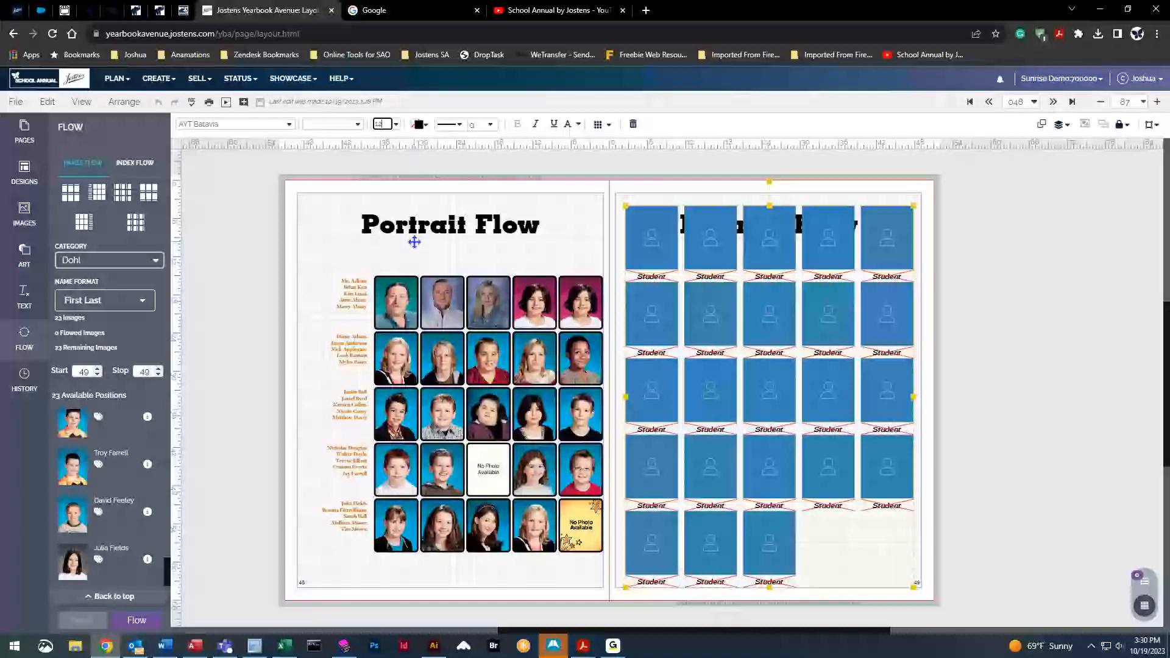
type("1")
key("Return")
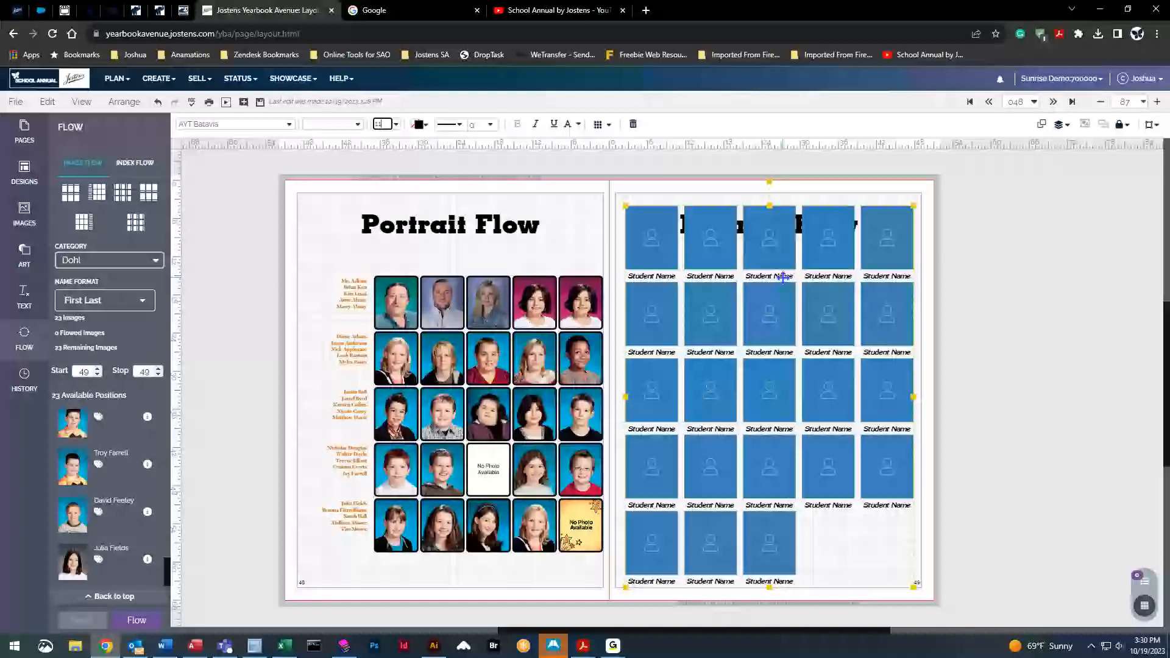
left_click(136, 619)
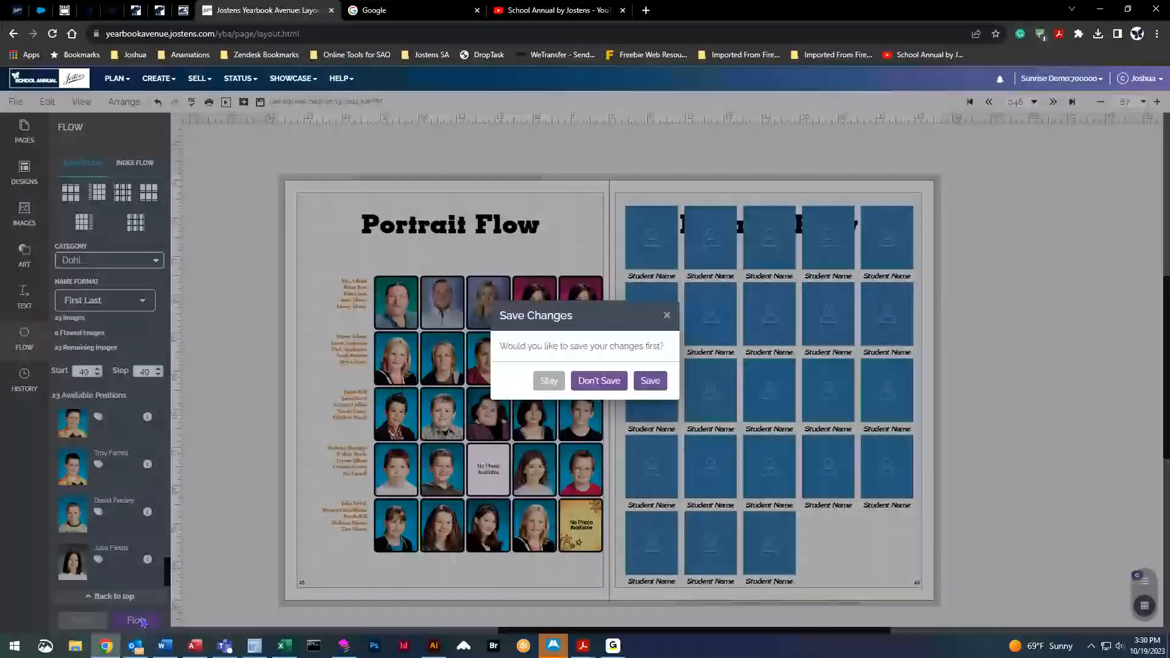
Save changes so the portraits flow, then clear them and reselect the right grid
left_click(650, 381)
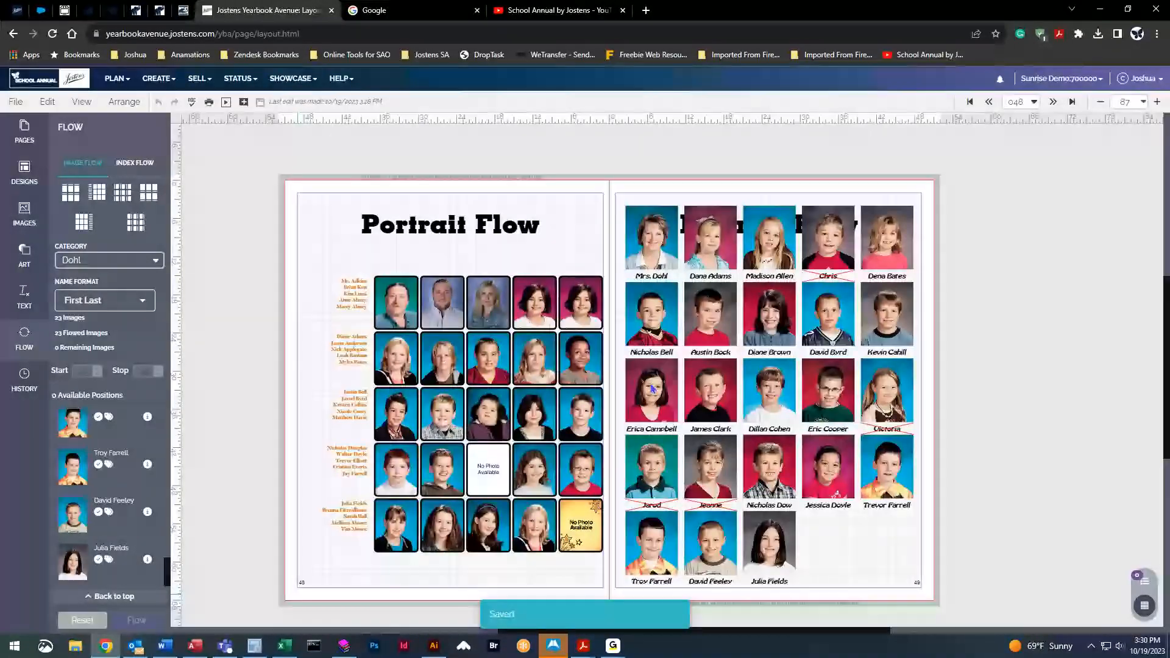
left_click(83, 619)
left_click(722, 307)
Set caption size to 10, flow the 23 Dohl portraits, then remove them
left_click(390, 124)
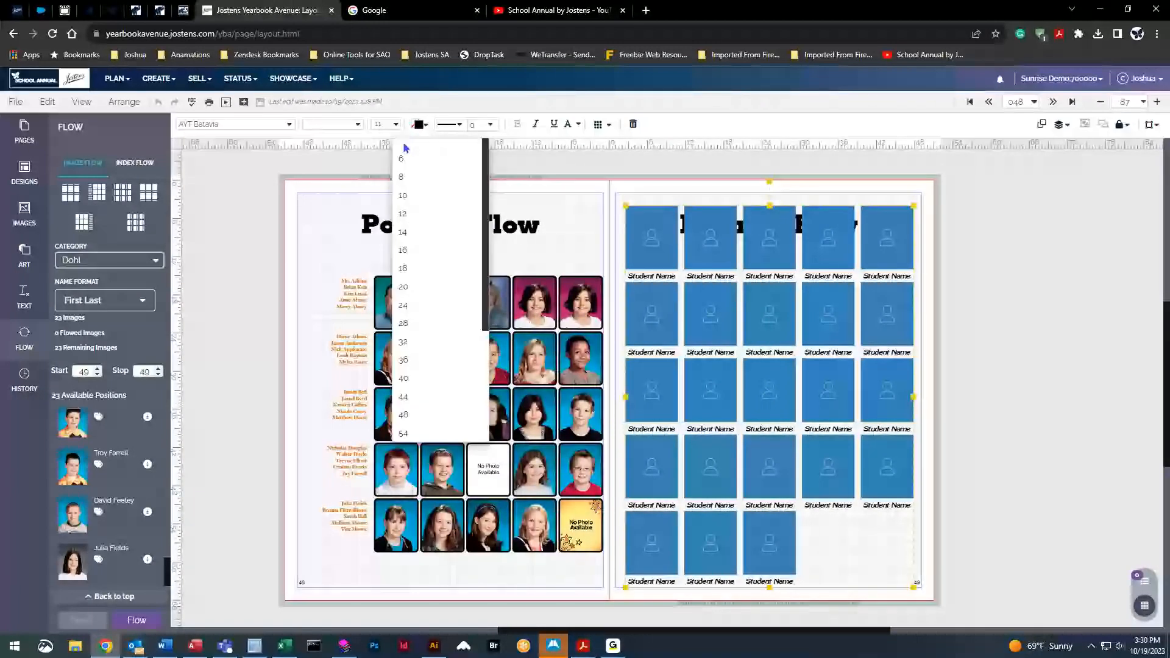
left_click(419, 200)
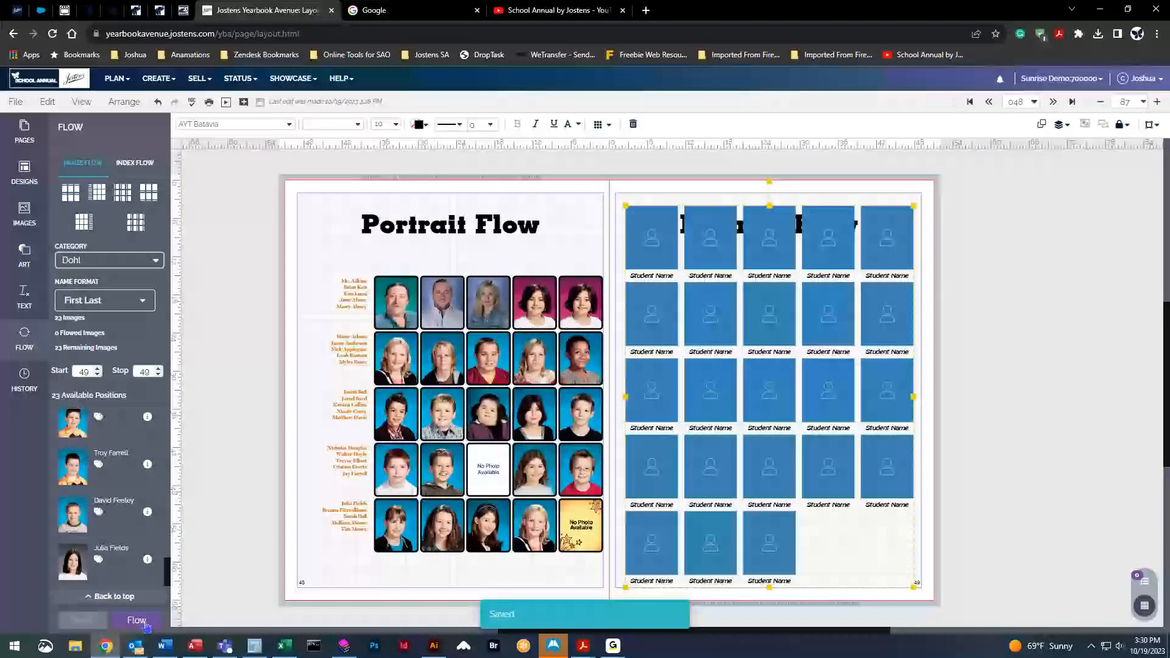
left_click(145, 624)
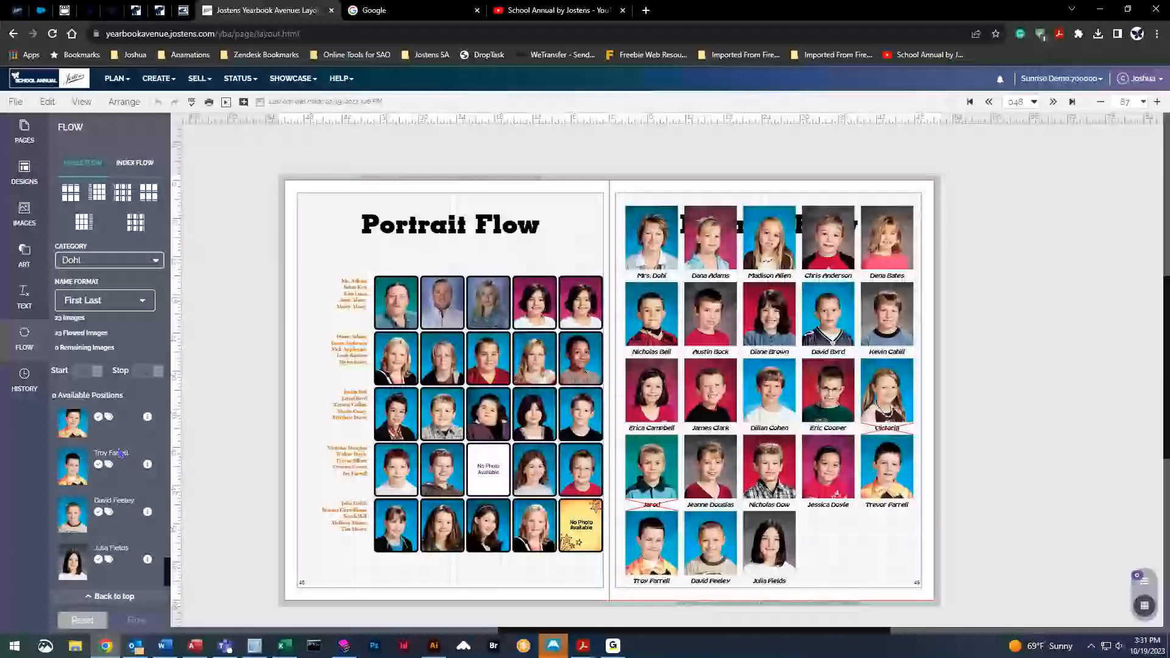
left_click(82, 619)
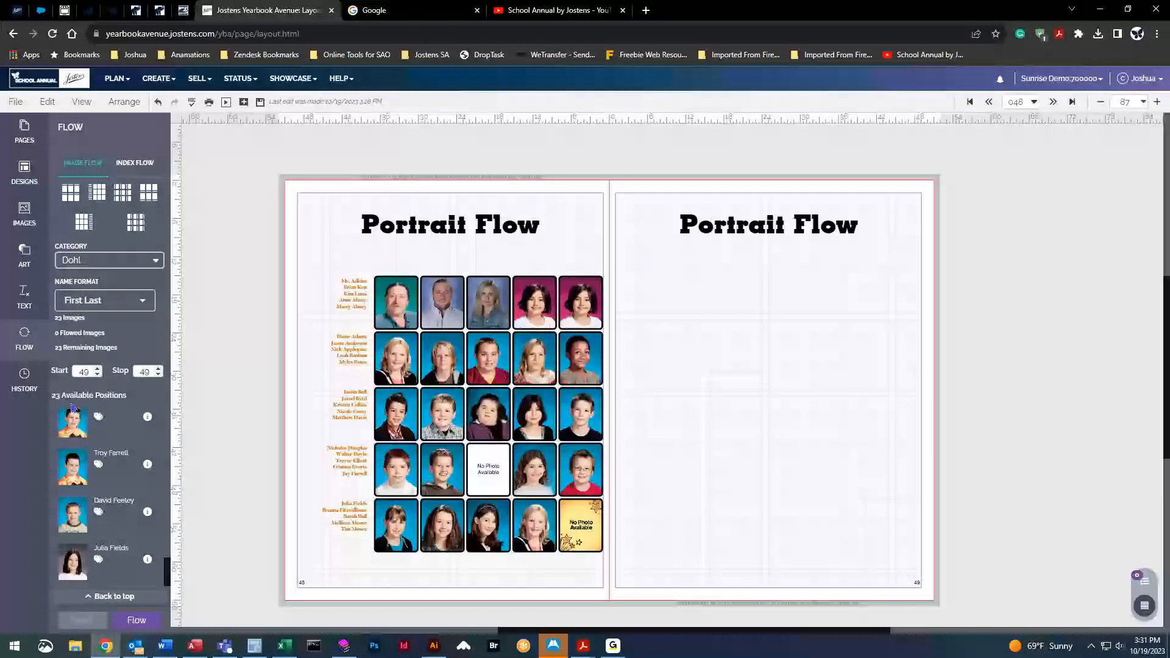
Switch the image category to Adkins and clear its portraits from the left page
left_click(99, 267)
scroll(100, 305, "up", 2)
left_click(98, 315)
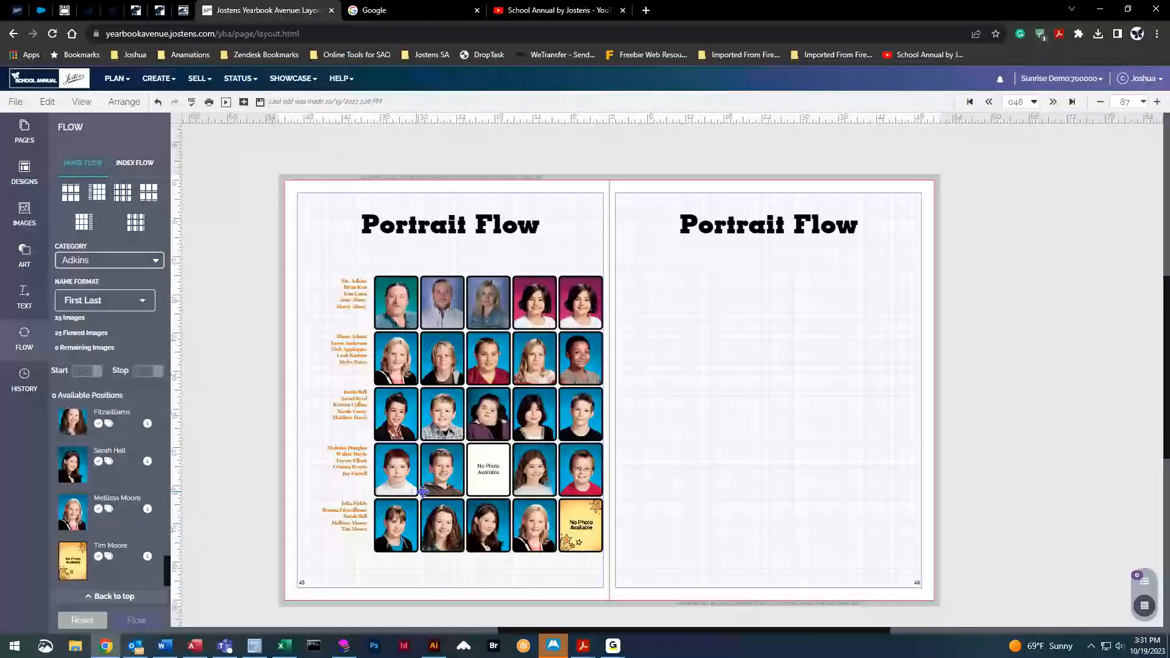
left_click(74, 619)
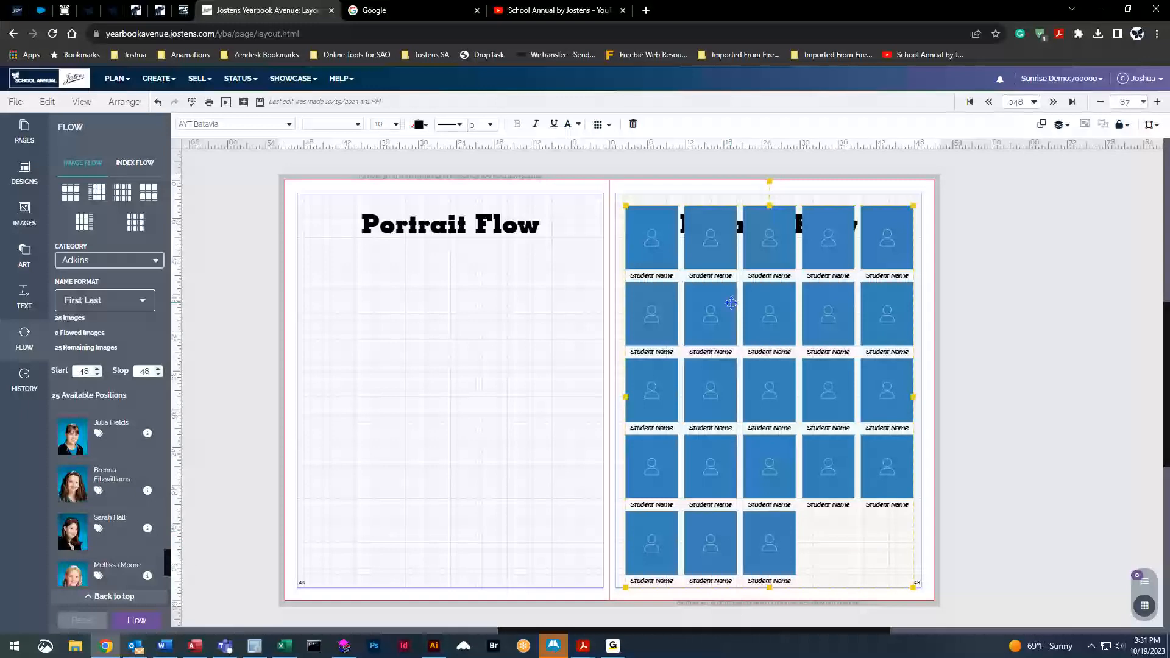
Activate the fourth and fifth empty frames in the grid's last row
double_click(768, 534)
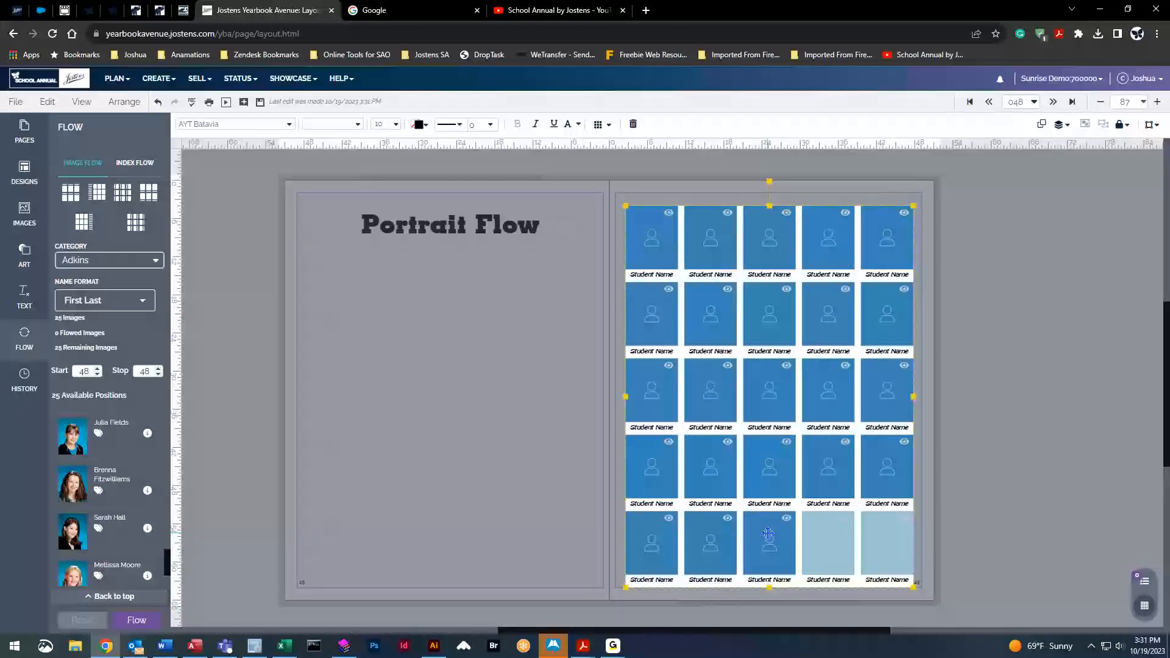
left_click(848, 521)
left_click(601, 487)
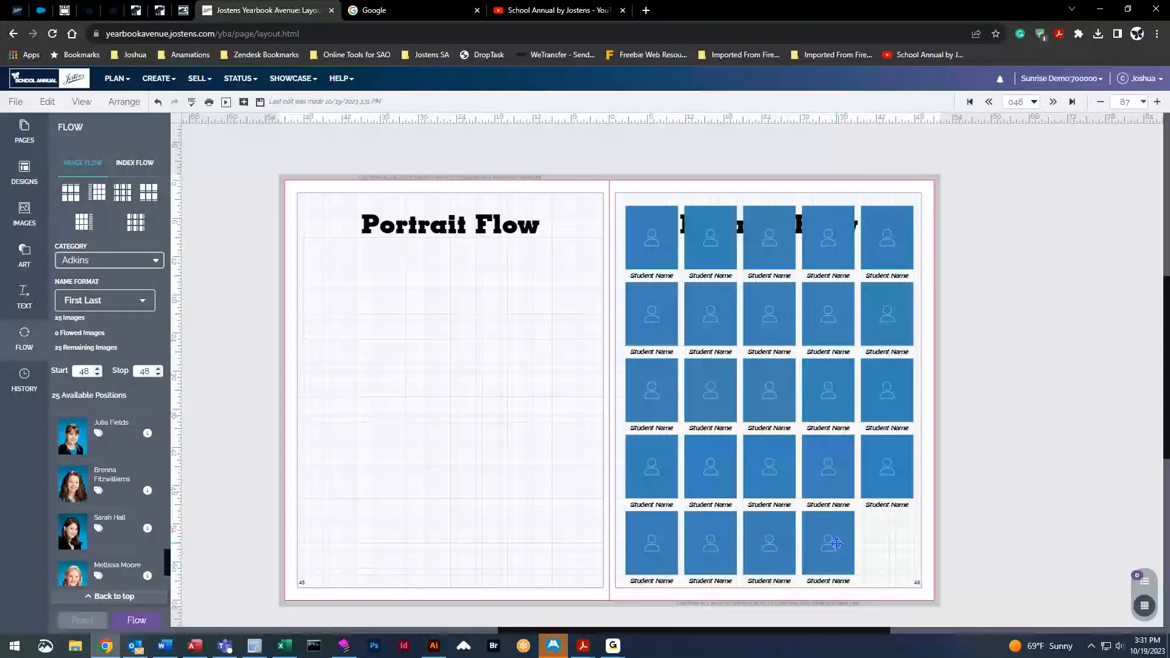
double_click(836, 543)
left_click(878, 531)
left_click(542, 454)
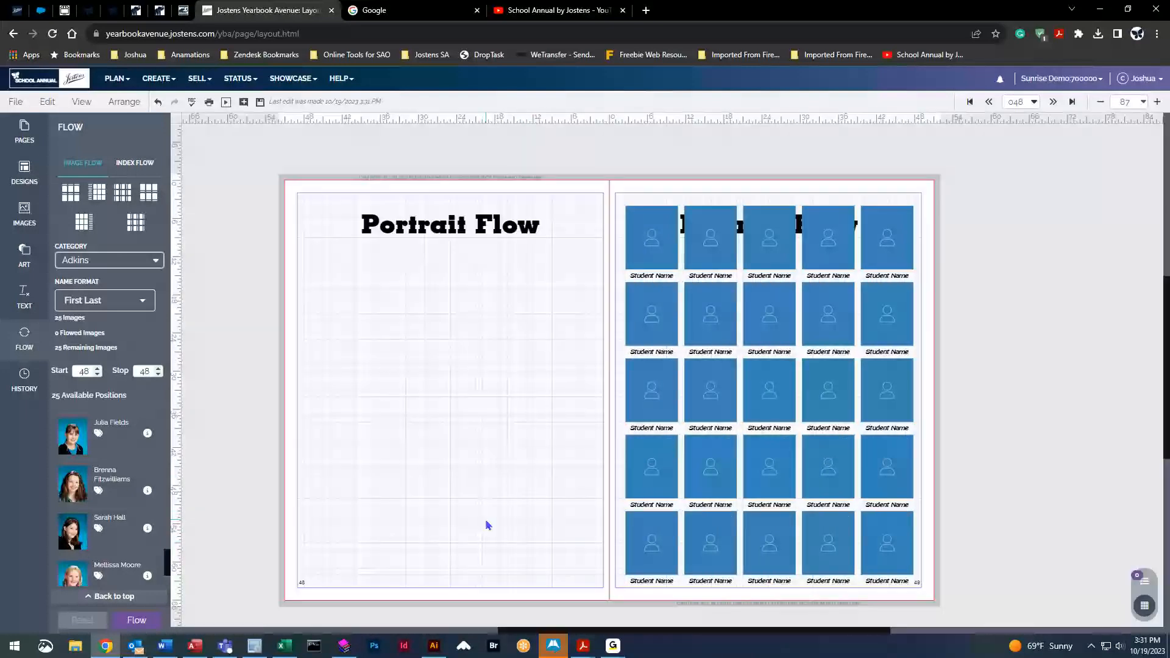
Delete the right page's portrait grid
left_click(758, 431)
key("Delete")
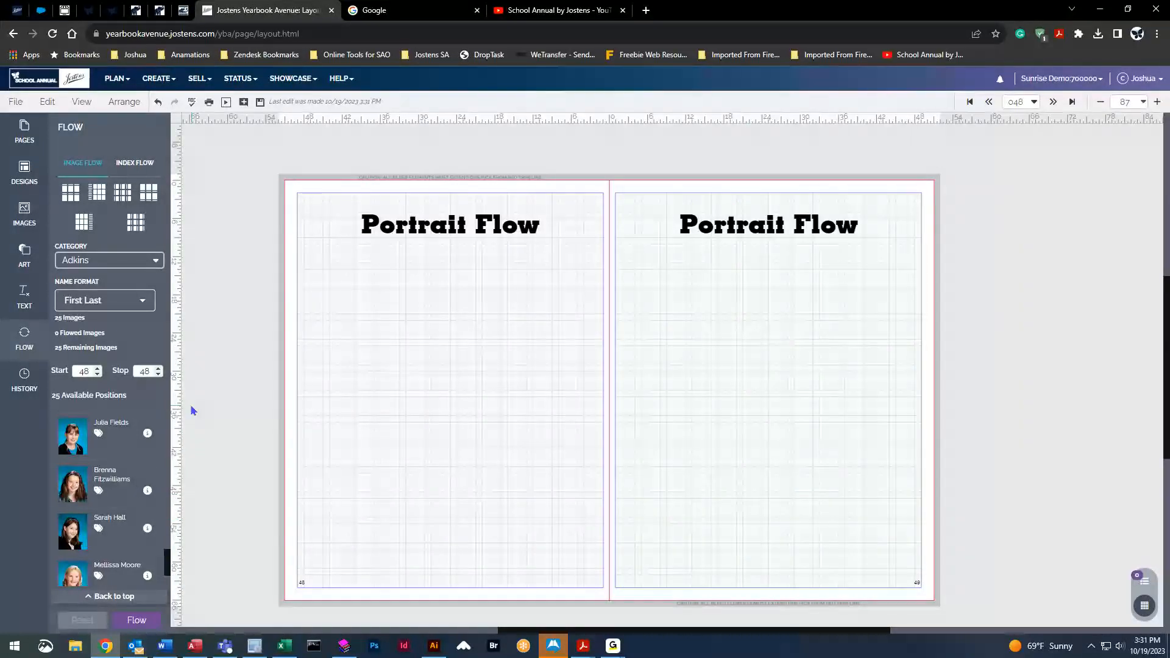
left_click(18, 221)
Browse the Portrait page designs, filtered to layouts for 21-30 photos
left_click(24, 173)
left_click(146, 194)
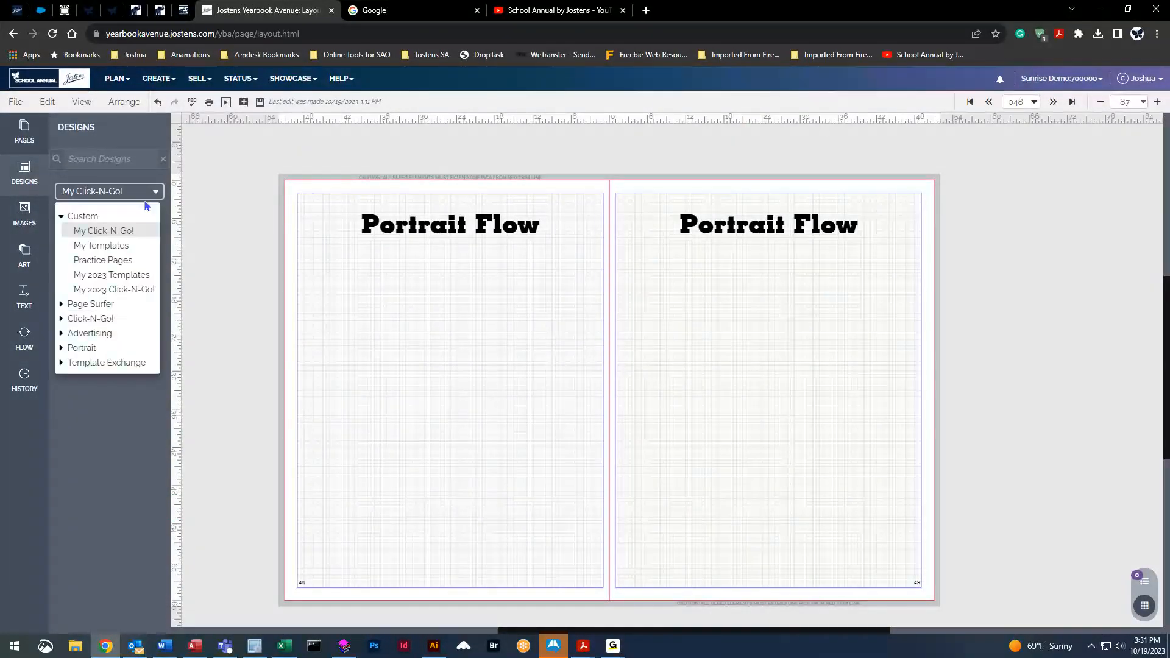
left_click(62, 347)
left_click(18, 176)
left_click(156, 193)
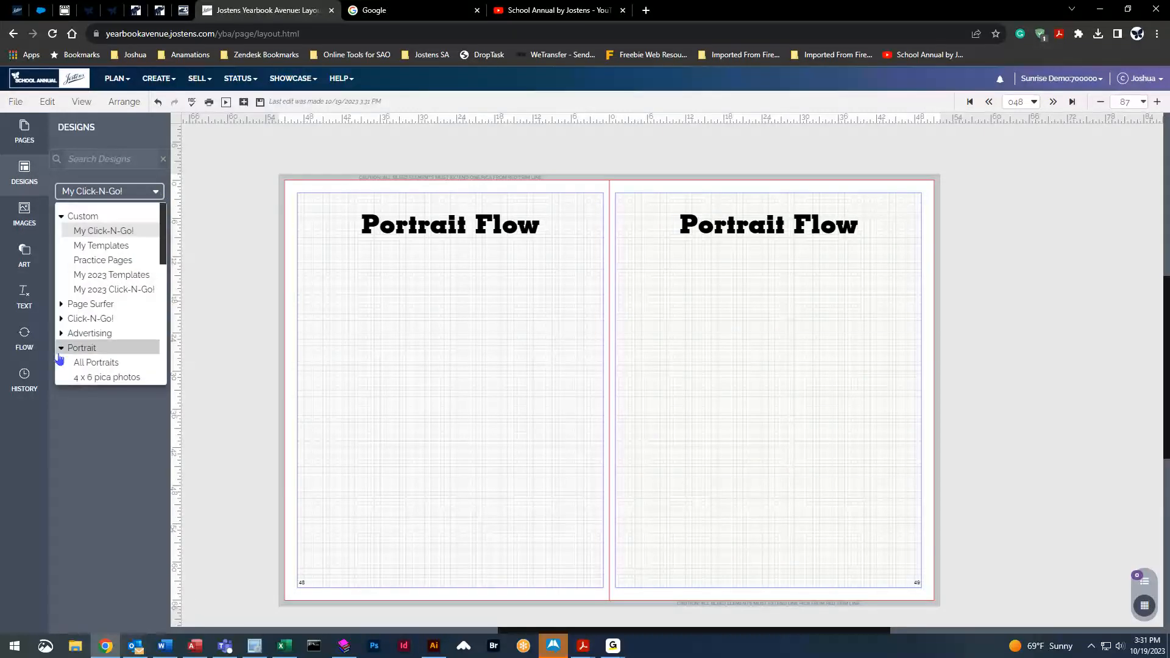
left_click(95, 363)
scroll(127, 390, "down", 2)
scroll(128, 390, "down", 5)
left_click(160, 197)
left_click_drag(163, 275, 168, 346)
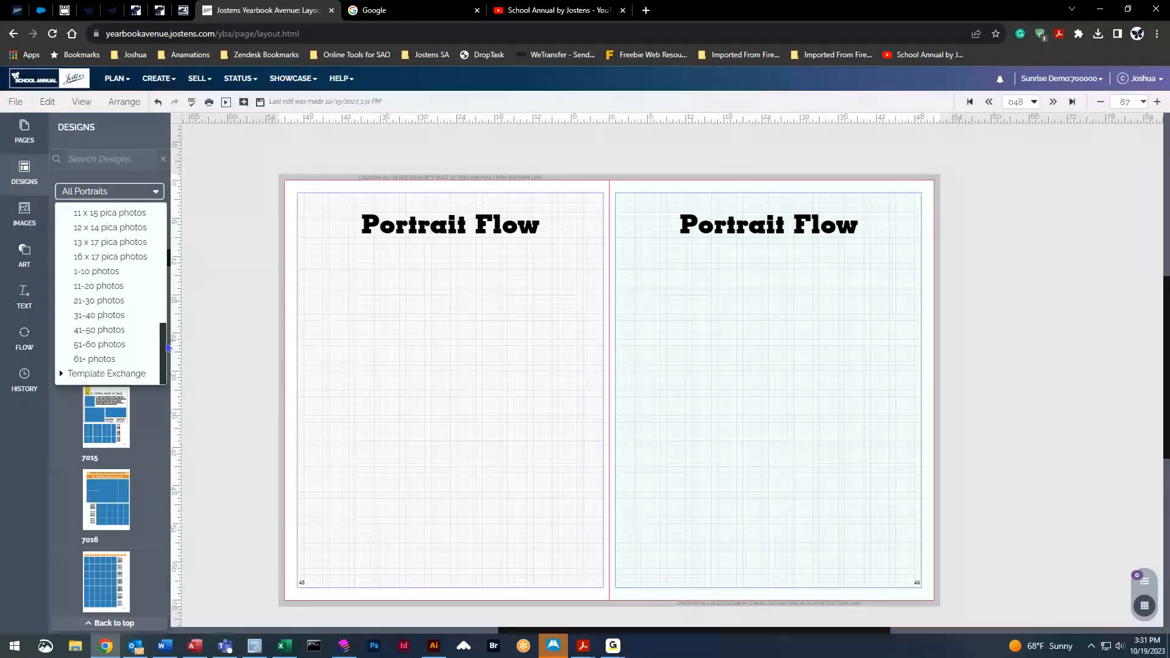
left_click(108, 300)
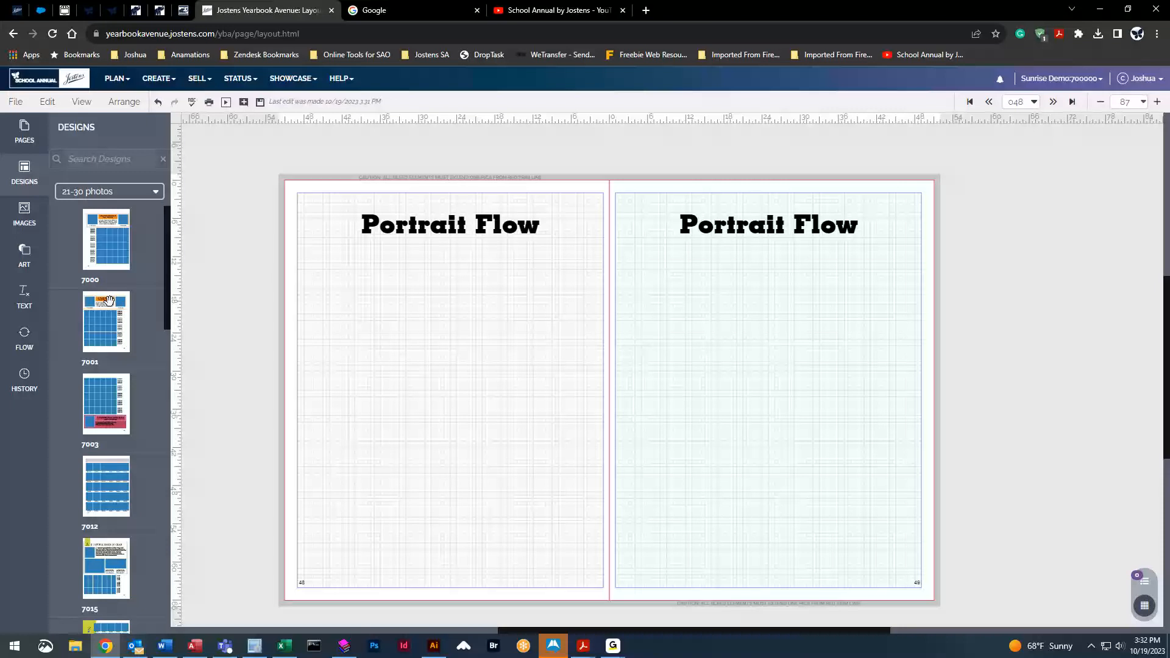
left_click_drag(169, 244, 169, 357)
Apply design 7075 to the right page and design 7092 to the left page
mouse_move(92, 296)
left_click_drag(93, 296, 778, 355)
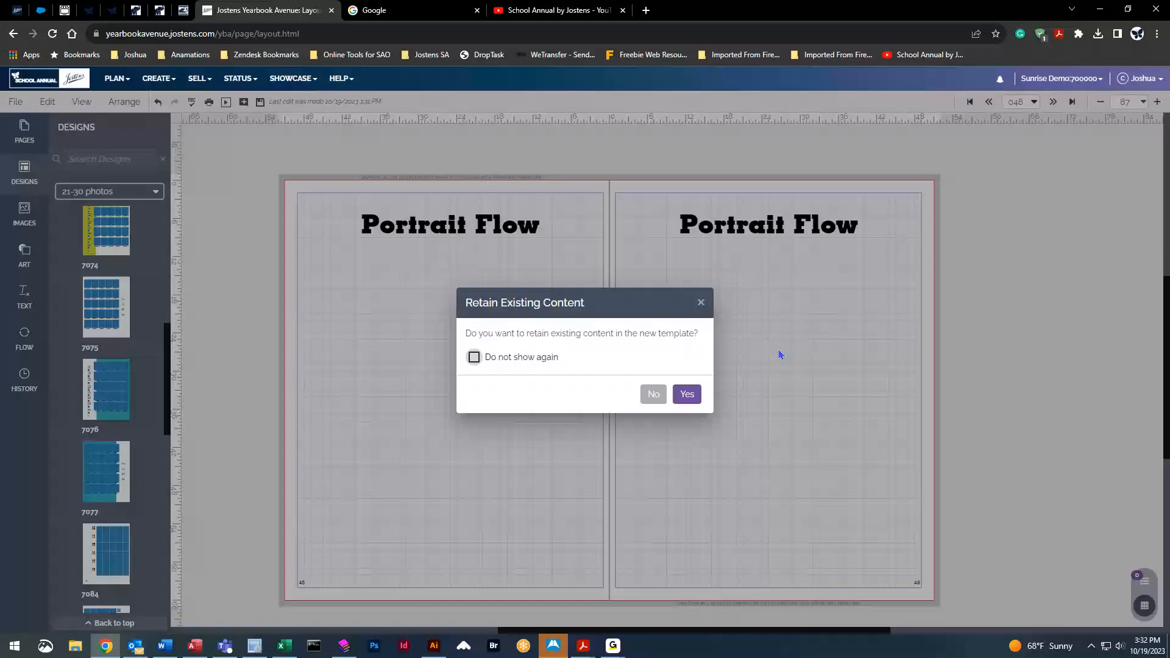
left_click(687, 395)
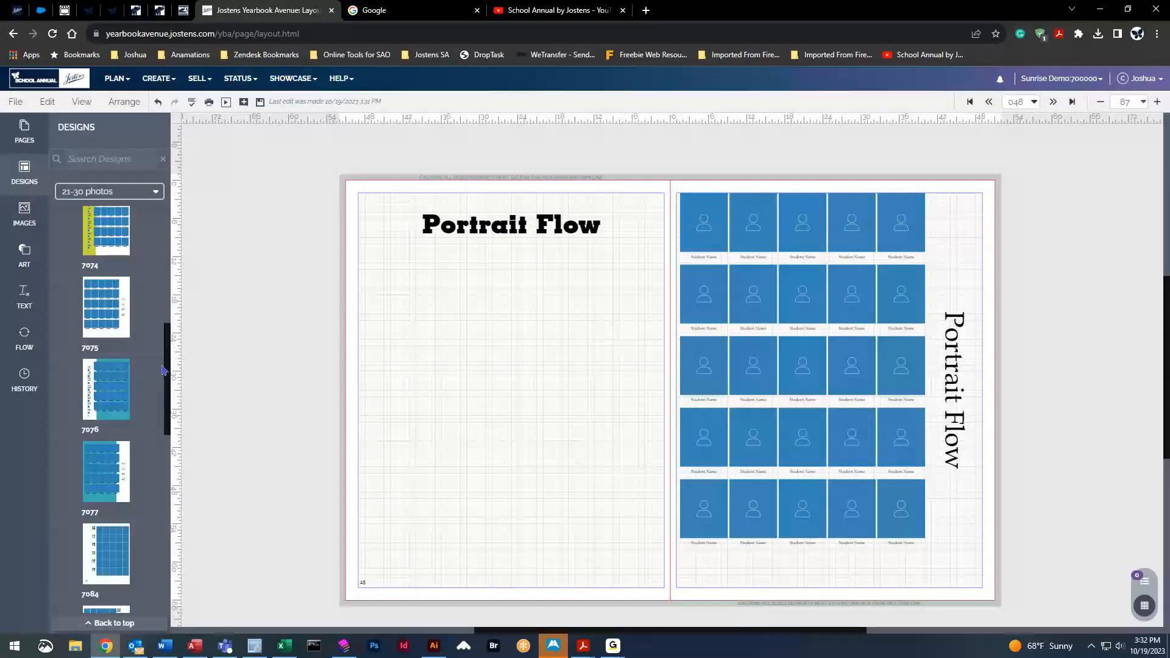
left_click_drag(168, 364, 169, 466)
left_click_drag(101, 341, 634, 393)
left_click(682, 395)
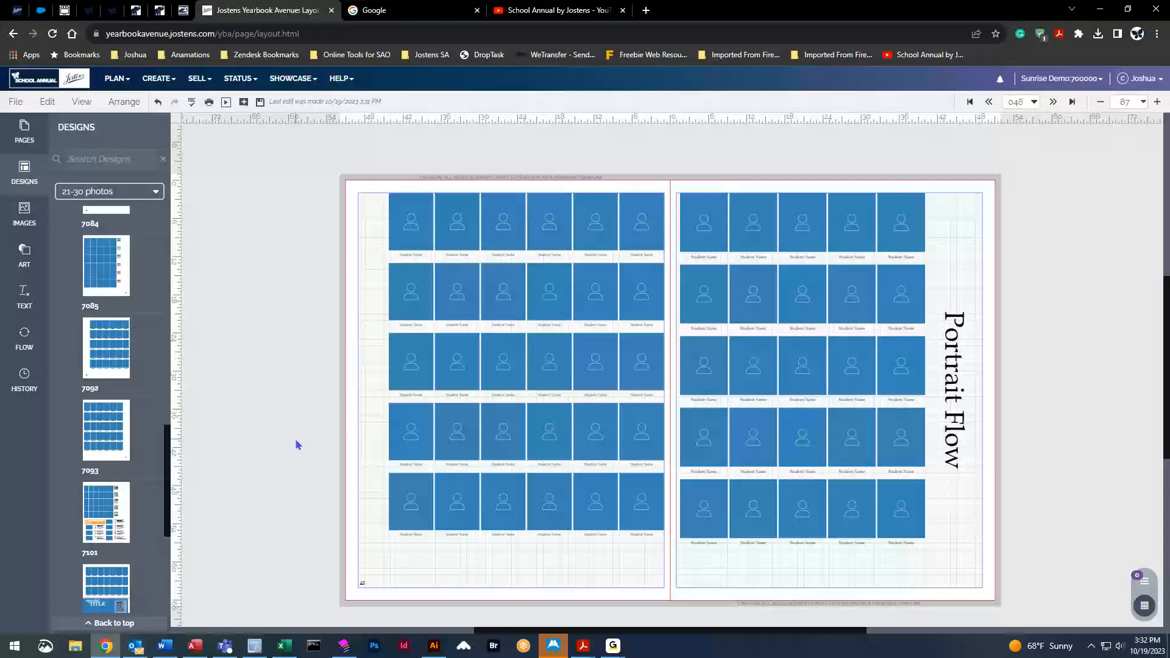
Replace the right page's layout with design 7101, confirming the content prompt
left_click_drag(101, 496, 847, 366)
left_click(677, 396)
scroll(170, 269, "up", 5)
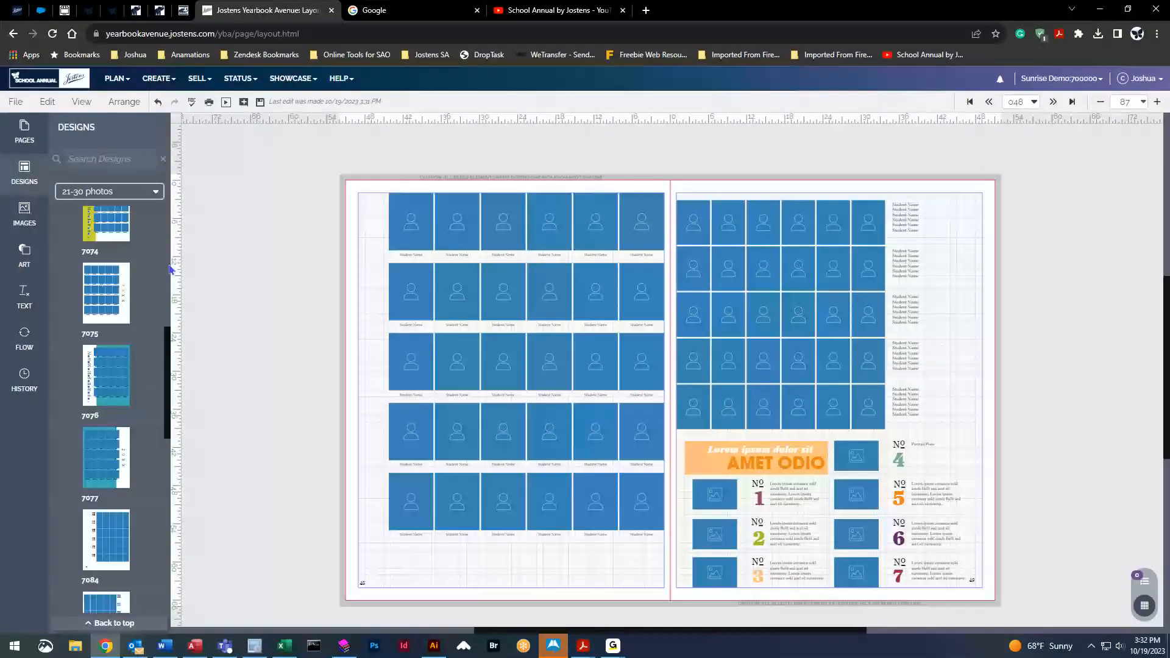
scroll(167, 355, "down", 5)
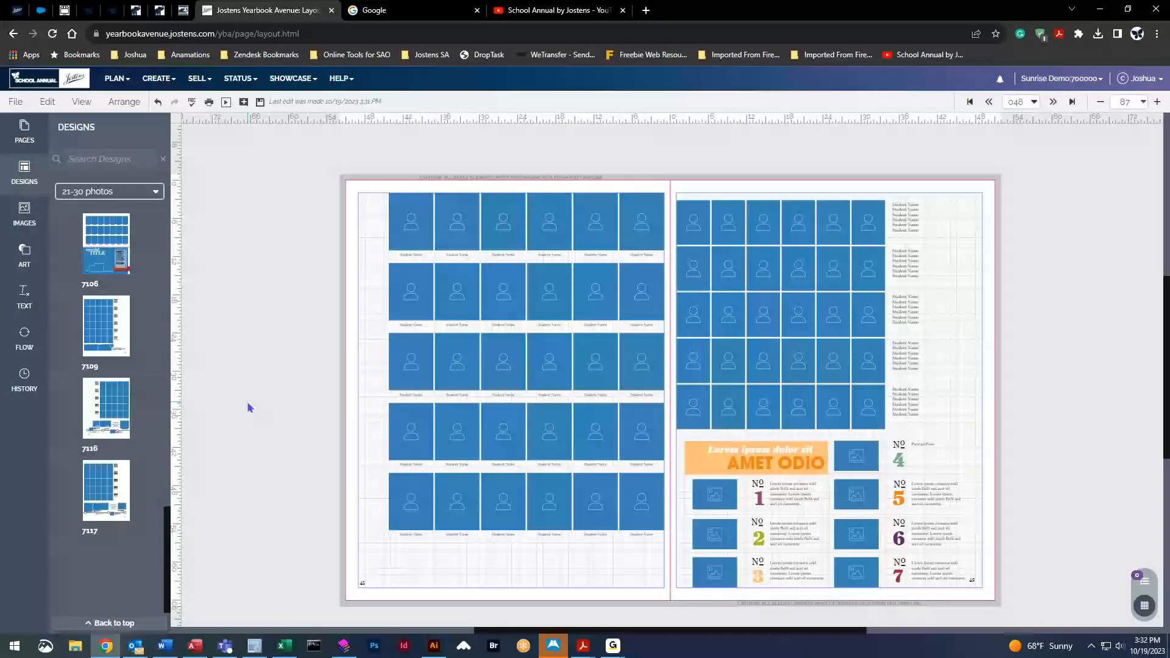
left_click(24, 350)
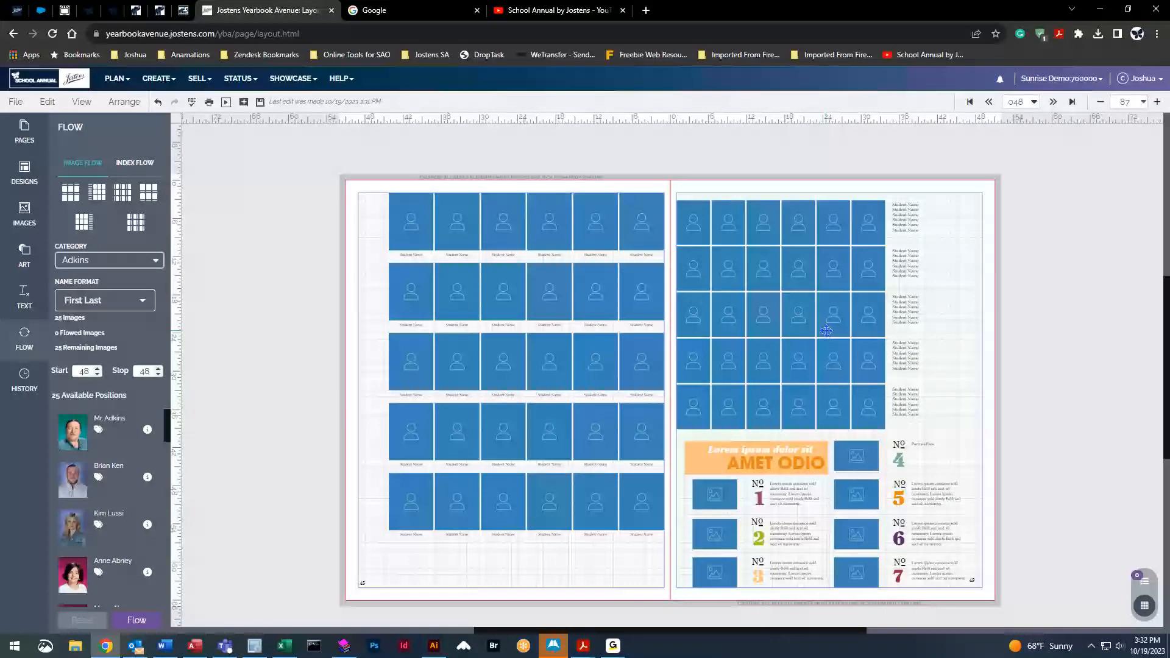
Undo design 7101 to restore the Portrait Flow grid and raise the stop page to 60
left_click(158, 102)
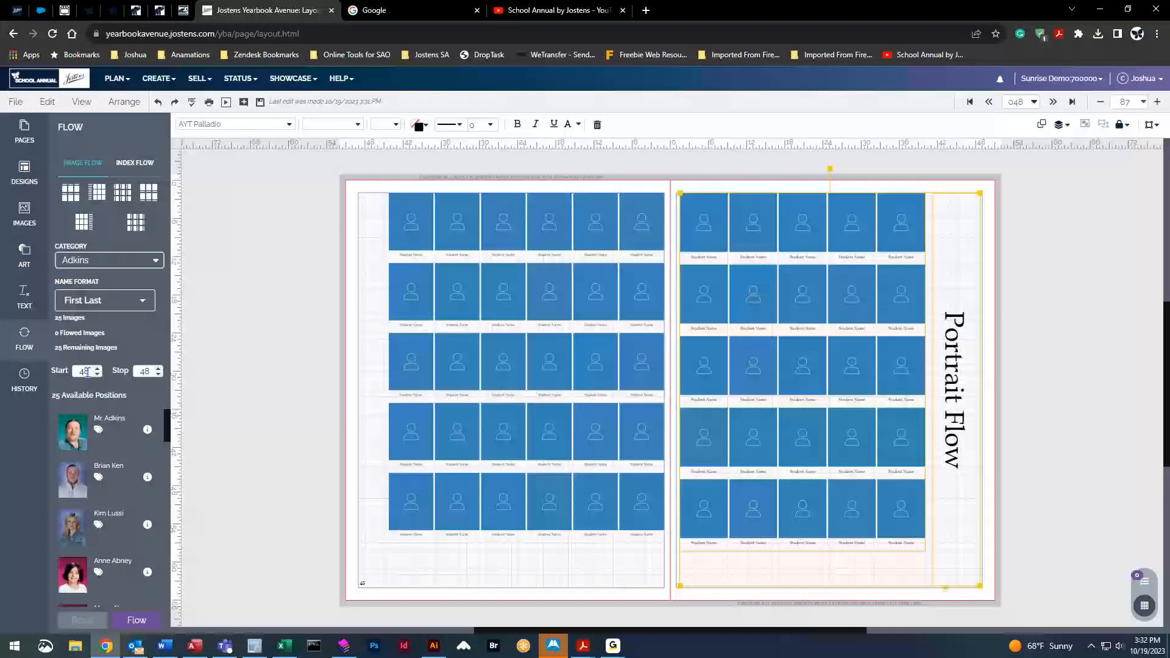
left_click(157, 368)
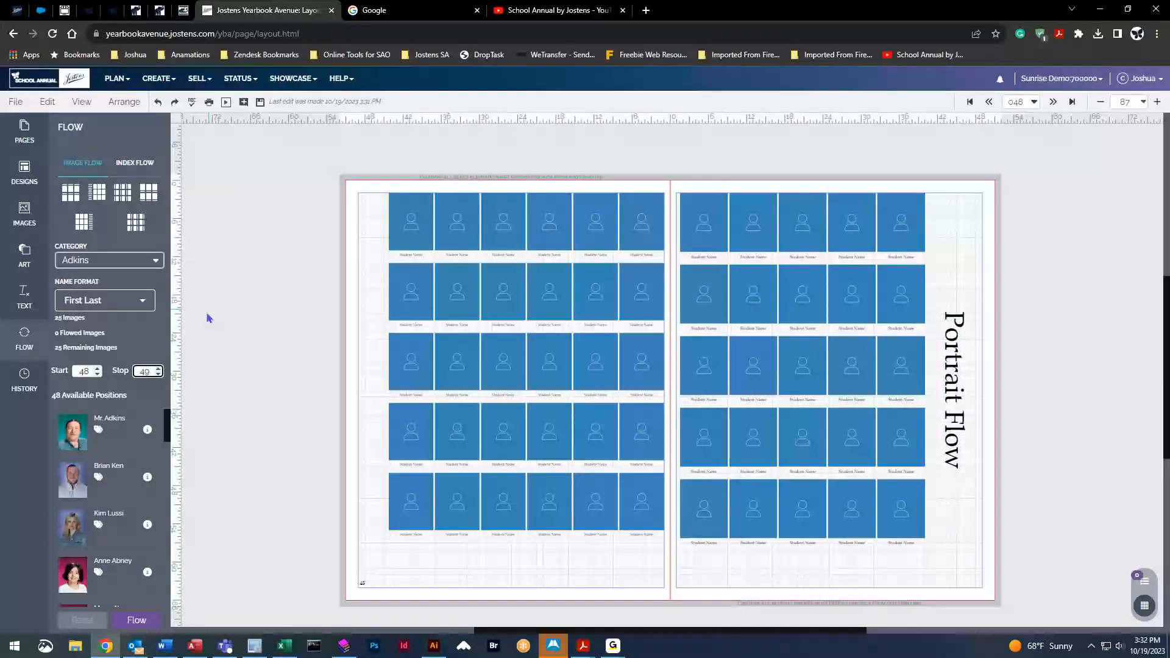
left_click(158, 369)
left_click(158, 369)
left_click(159, 369)
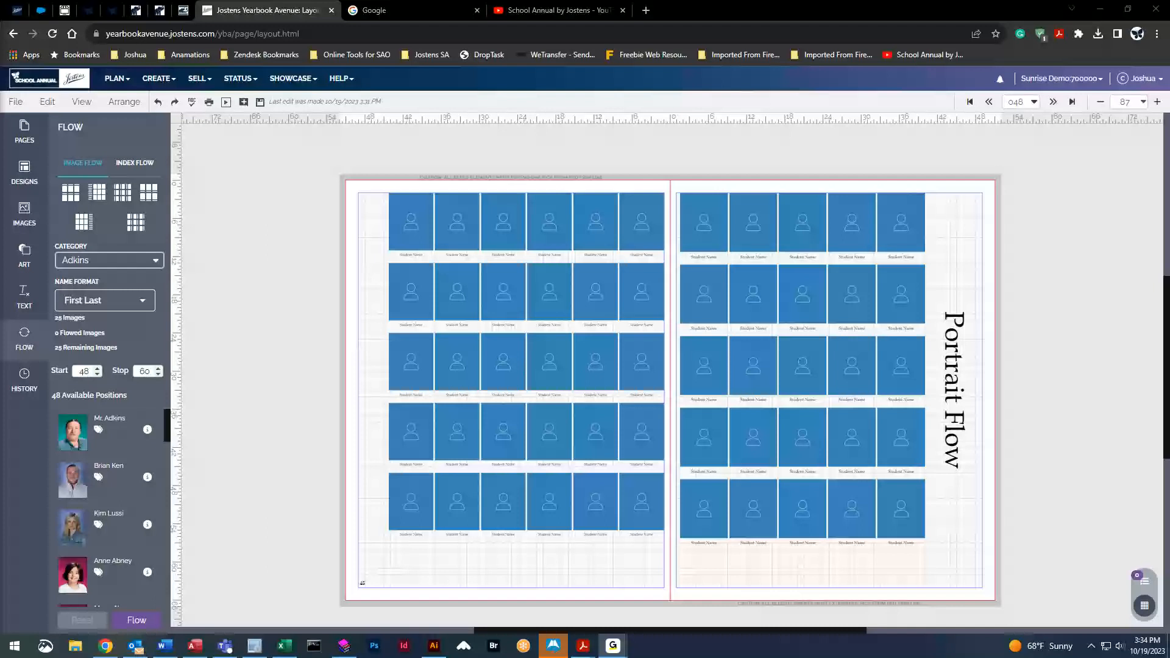
Set the left grid's portrait width to 7p3 in Flow Options, keeping height 9p0
left_click(506, 227)
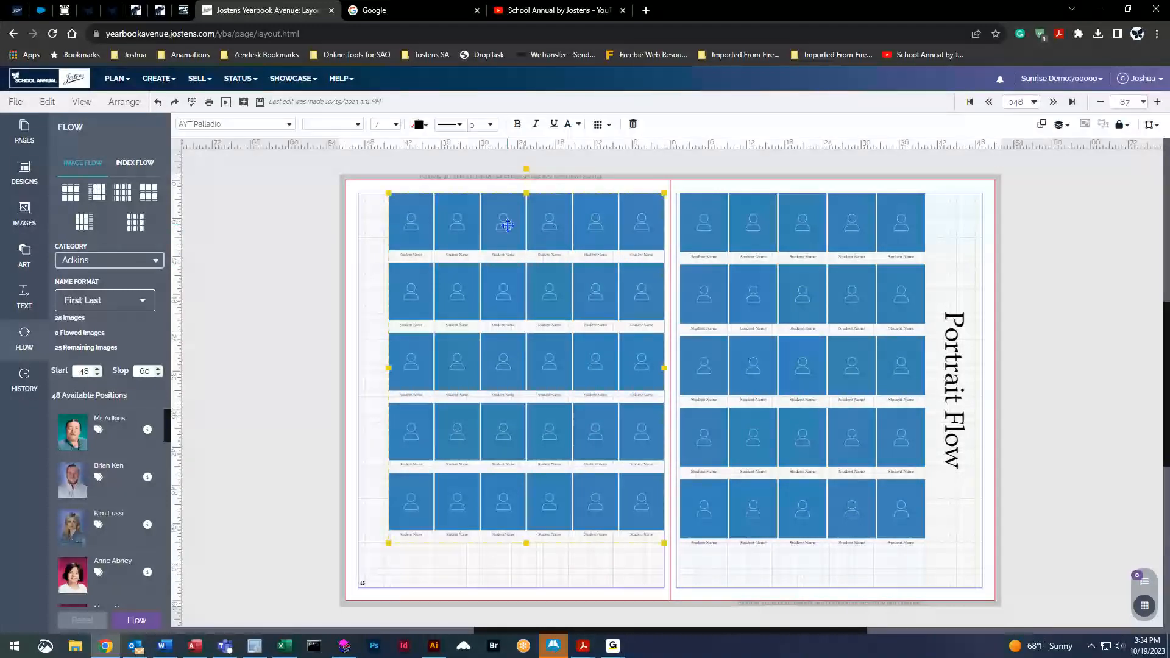
left_click(606, 128)
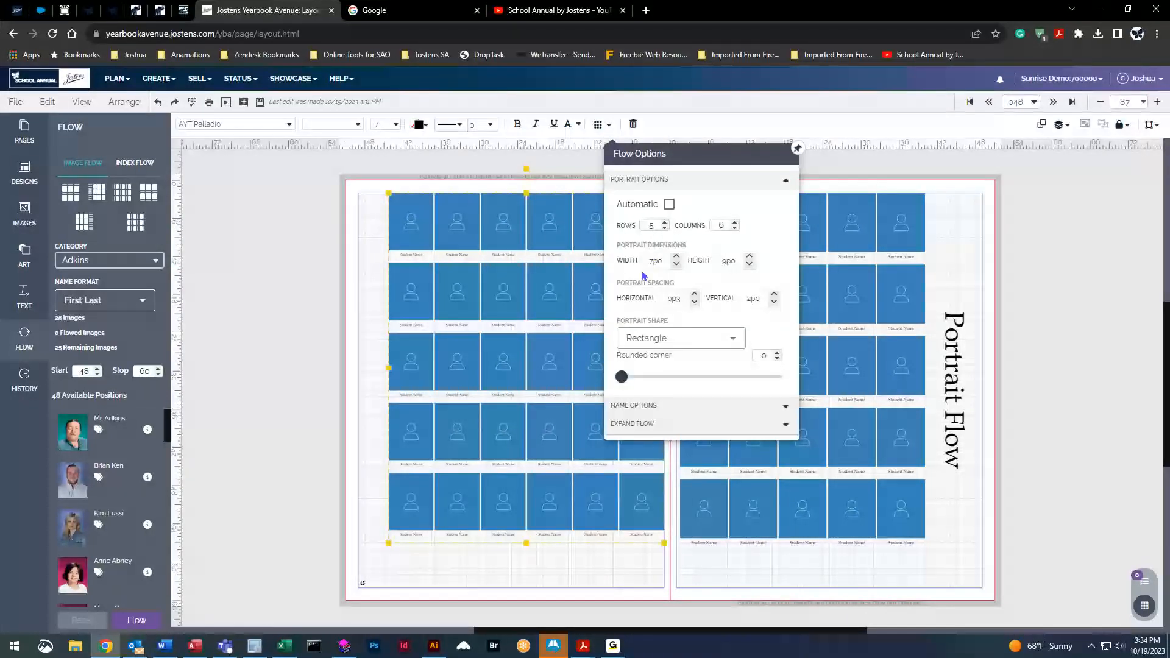
left_click(677, 257)
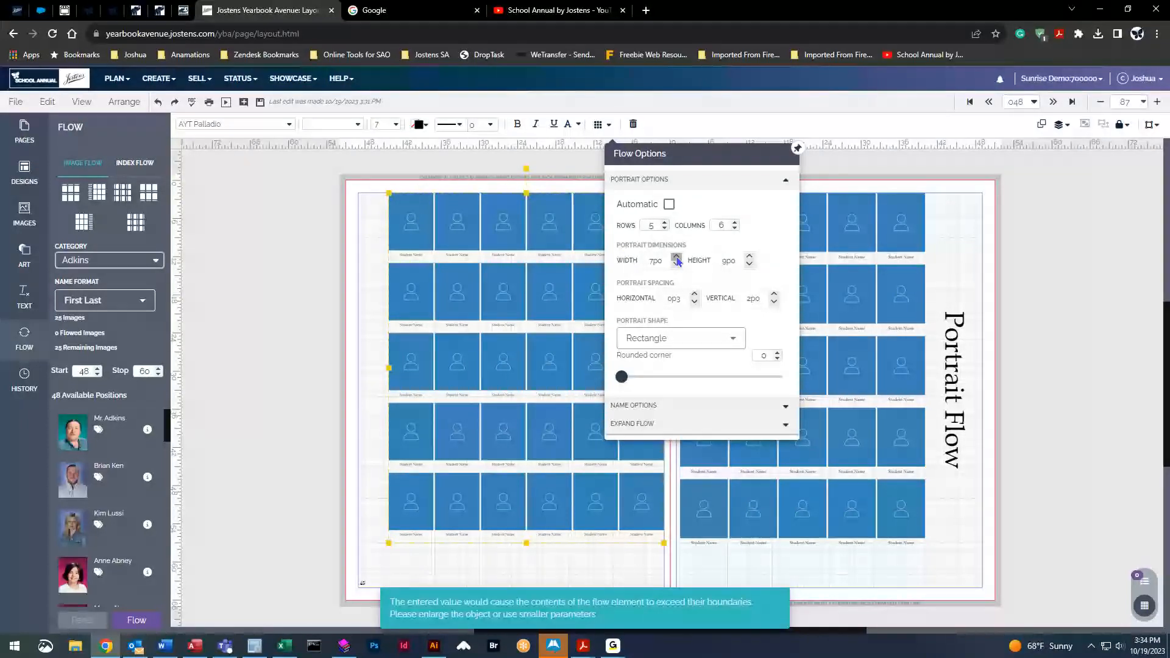
left_click(749, 256)
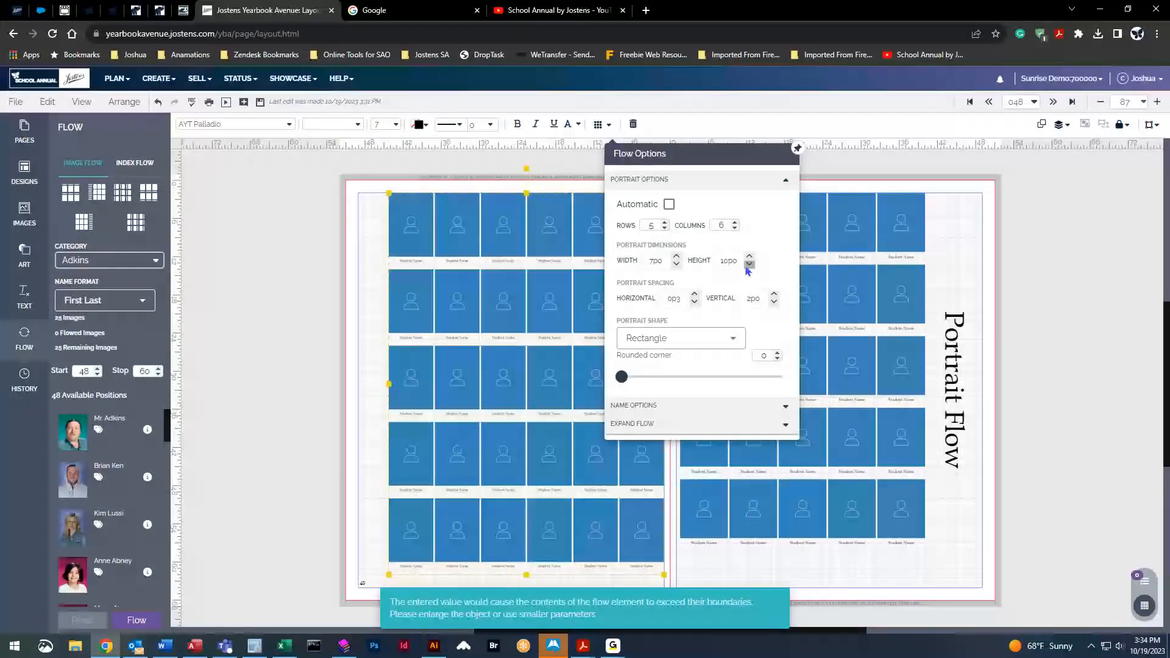
left_click(749, 264)
left_click(677, 257)
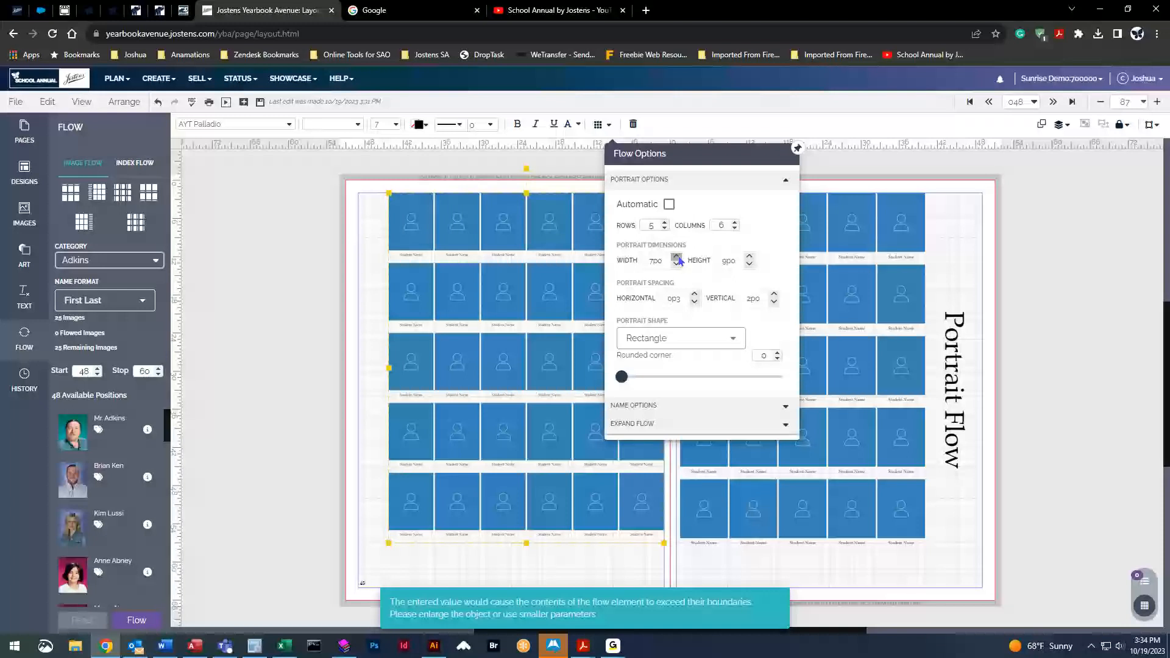
left_click(658, 262)
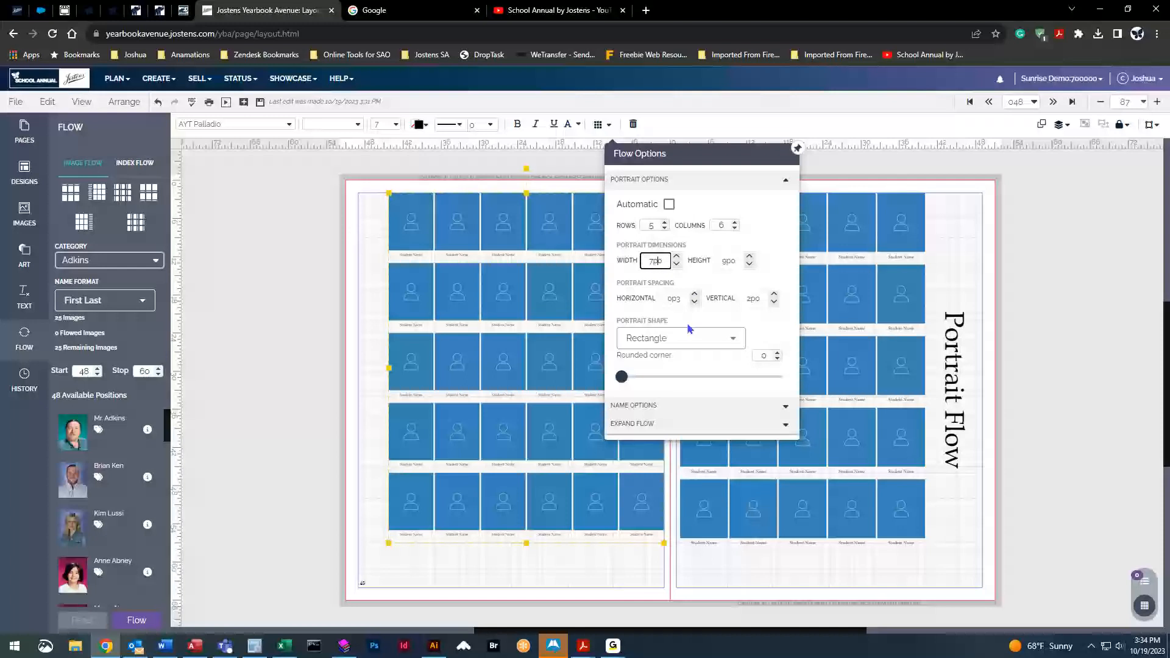
key("Delete")
type("3")
key("Return")
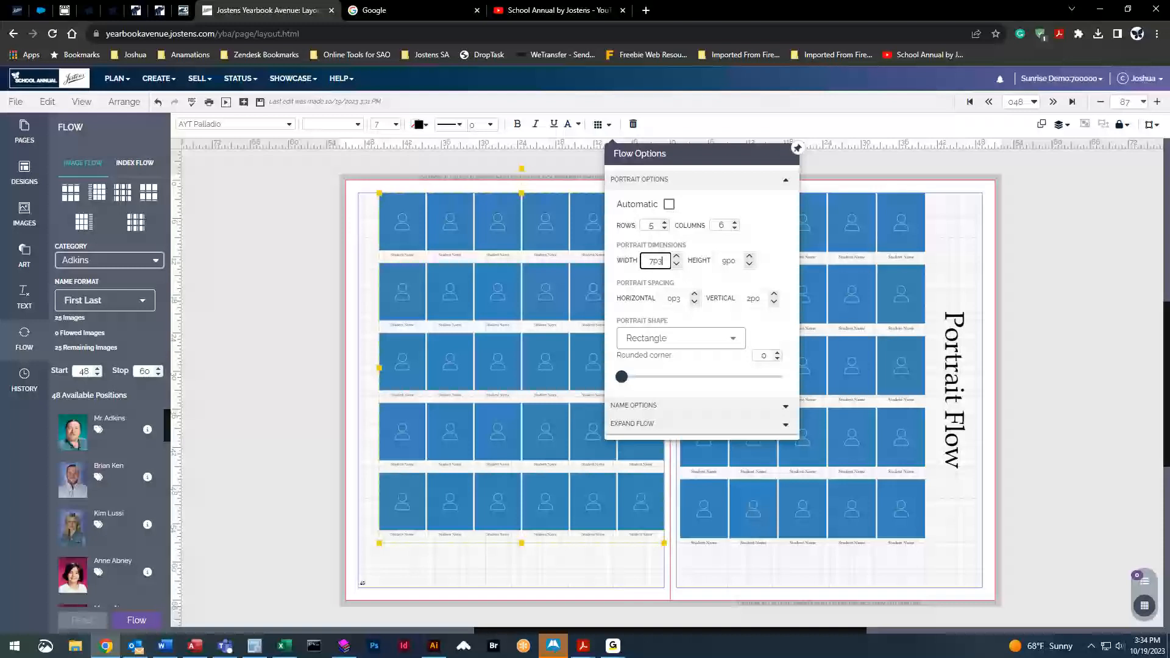
left_click(797, 149)
Raise the vertical spacing between portrait rows to 3p0
left_click(609, 125)
left_click(771, 298)
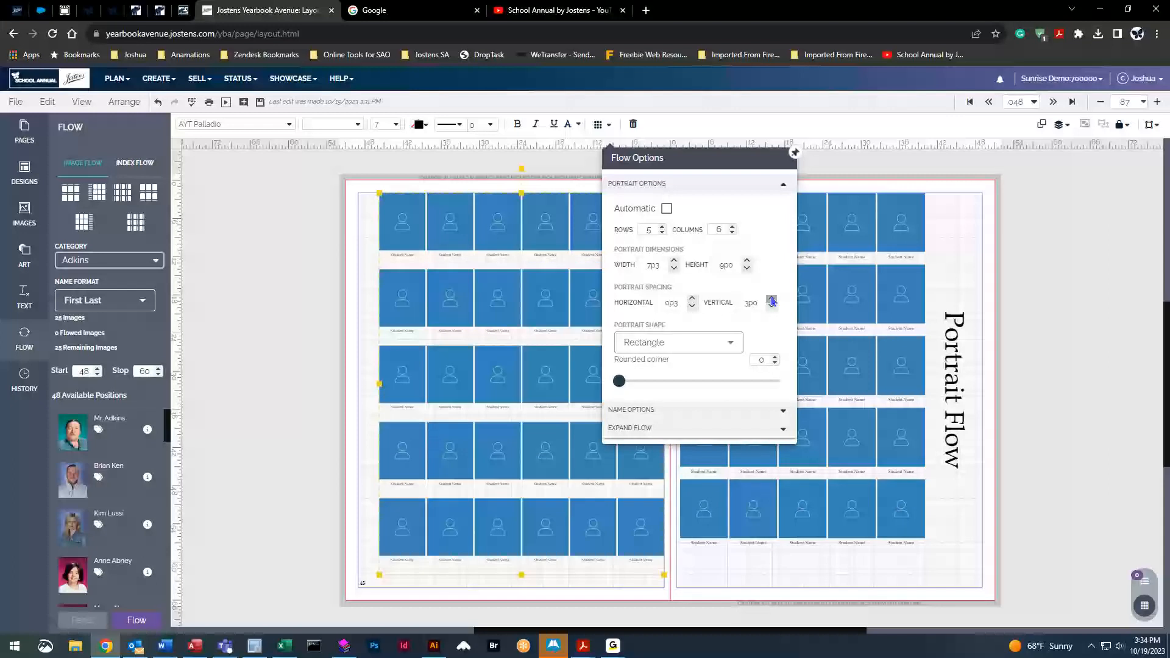
left_click(795, 151)
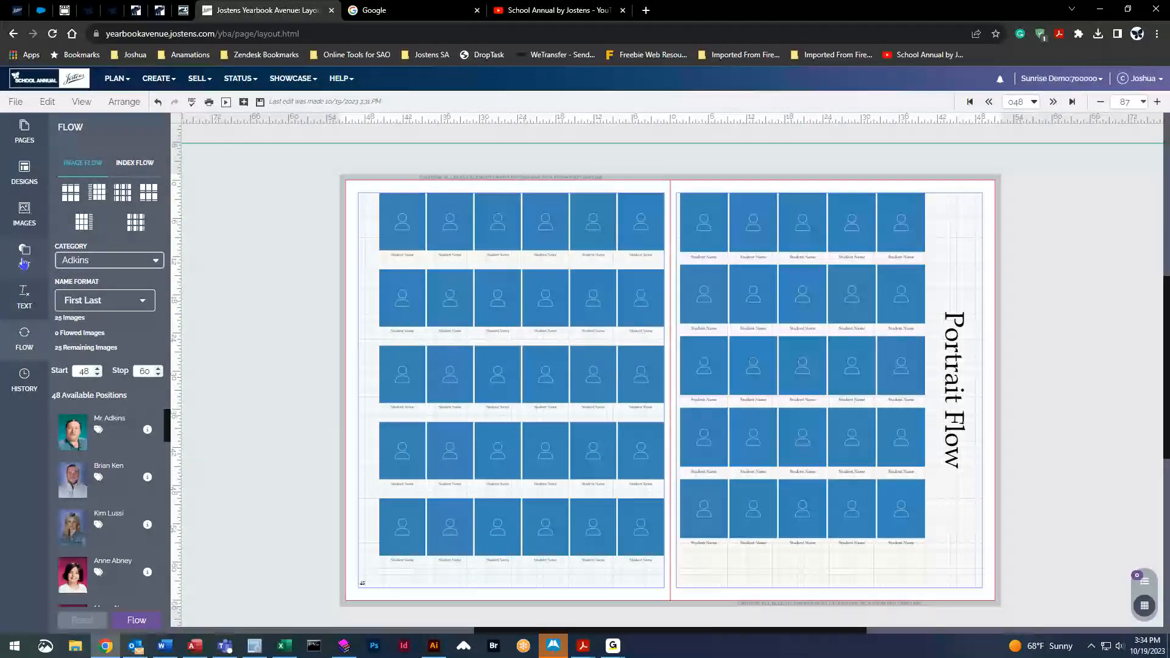
Drop a Caption text style box under the left page's first portrait, then deselect it
left_click(24, 296)
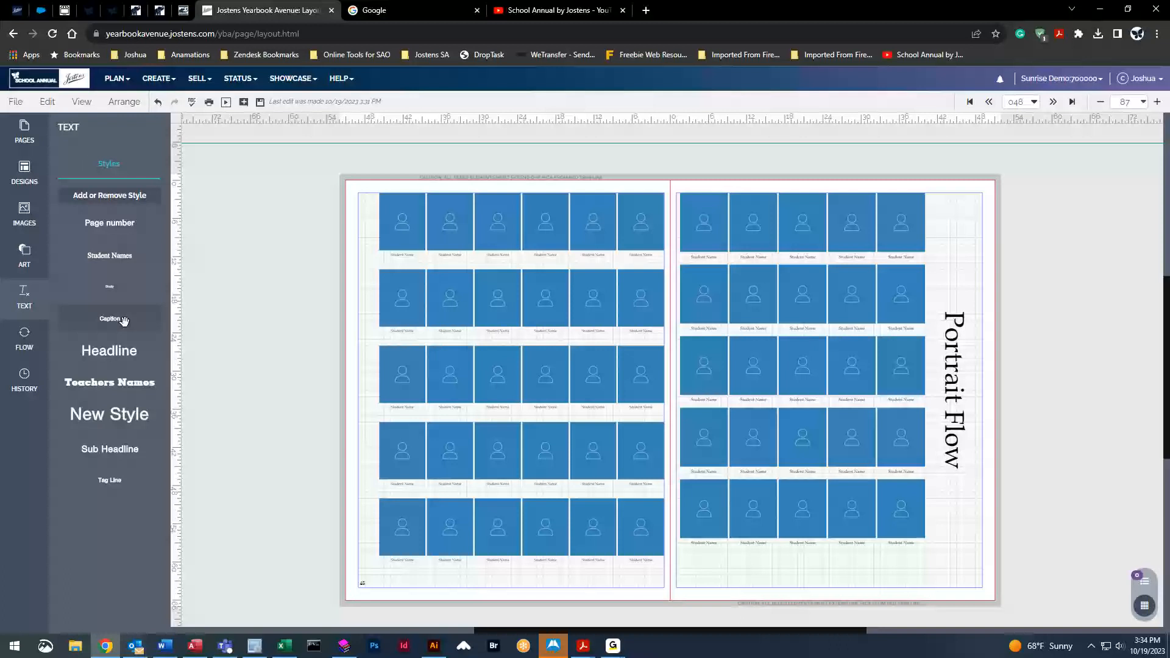
left_click_drag(117, 321, 404, 262)
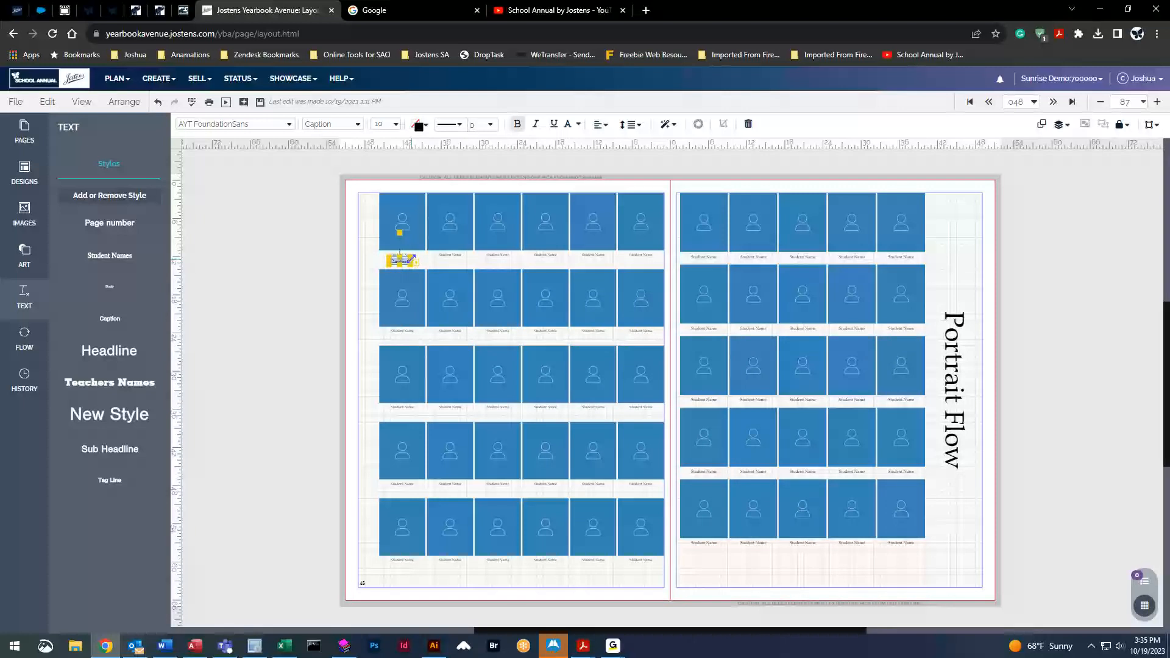
left_click(293, 271)
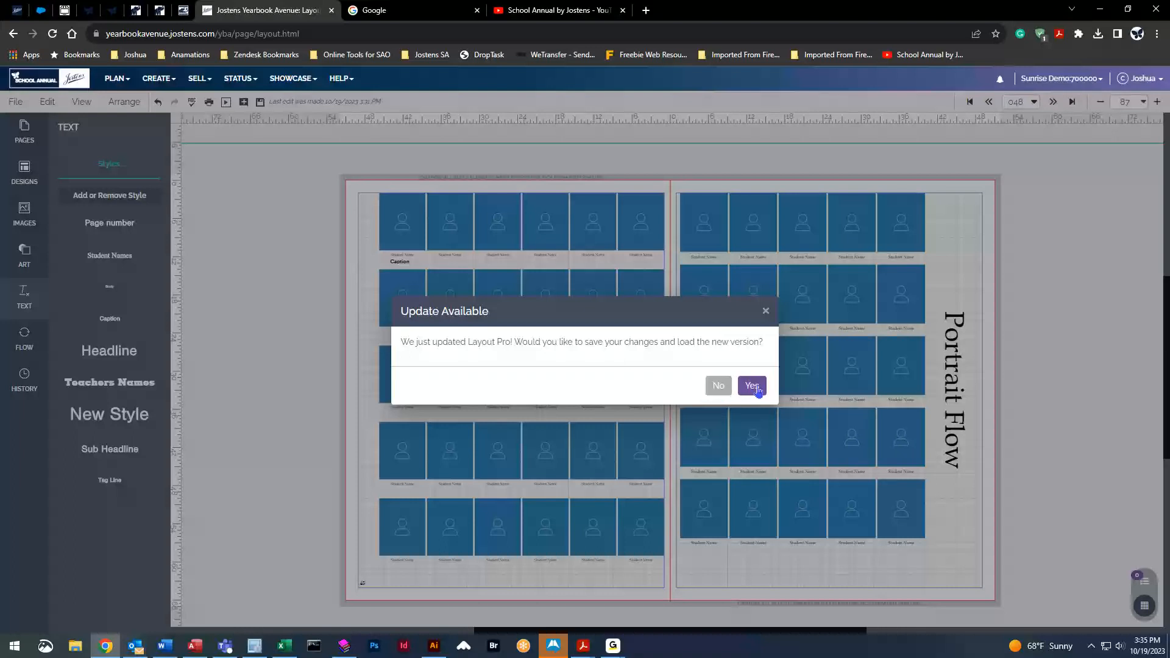
Accept the update to reload the editor and drag the horizontal guide off the spread
left_click(753, 386)
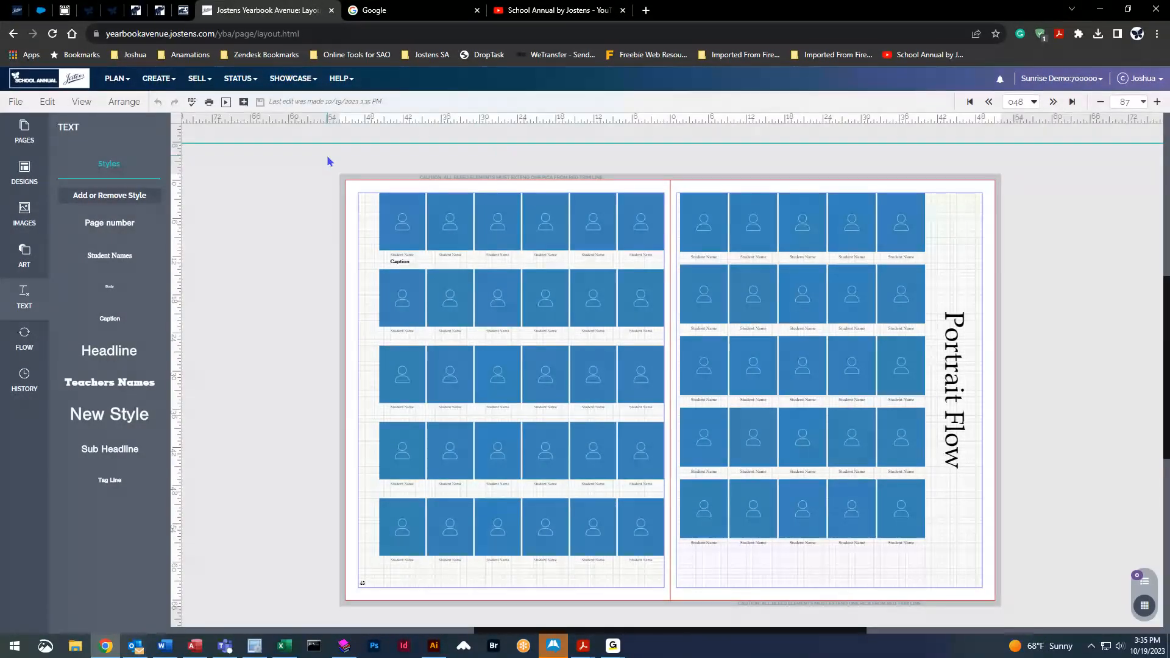
left_click_drag(501, 144, 503, 134)
scroll(343, 344, "down", 1)
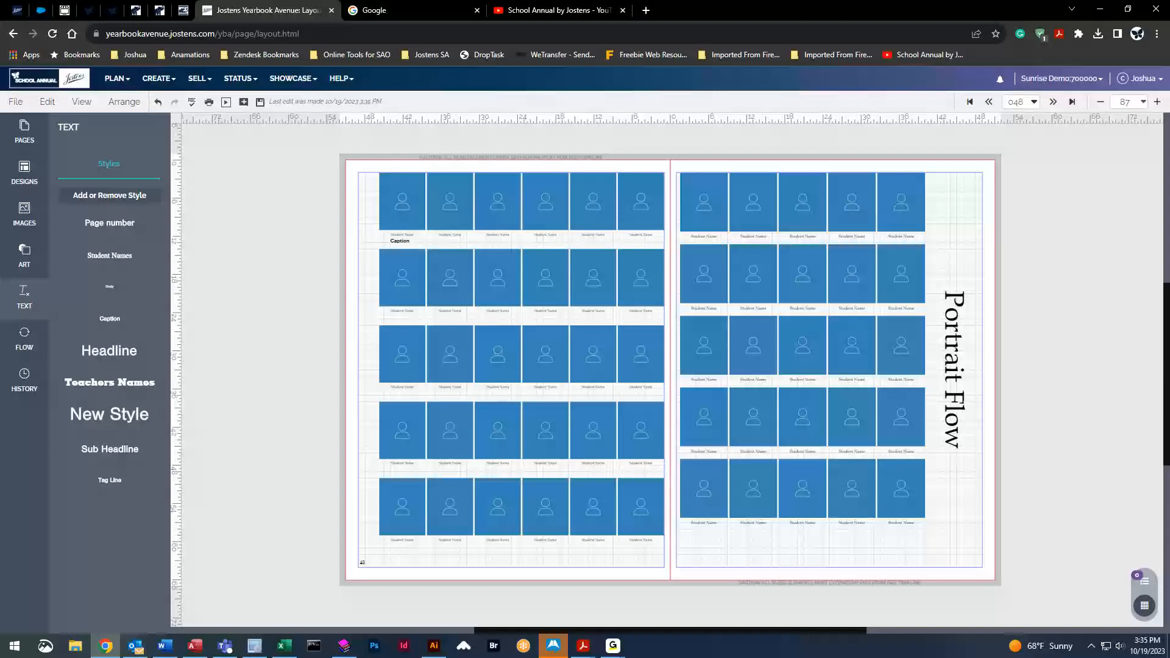
Delete the Caption text box from the left page's first portrait
left_click(573, 290)
left_click_drag(493, 287, 497, 315)
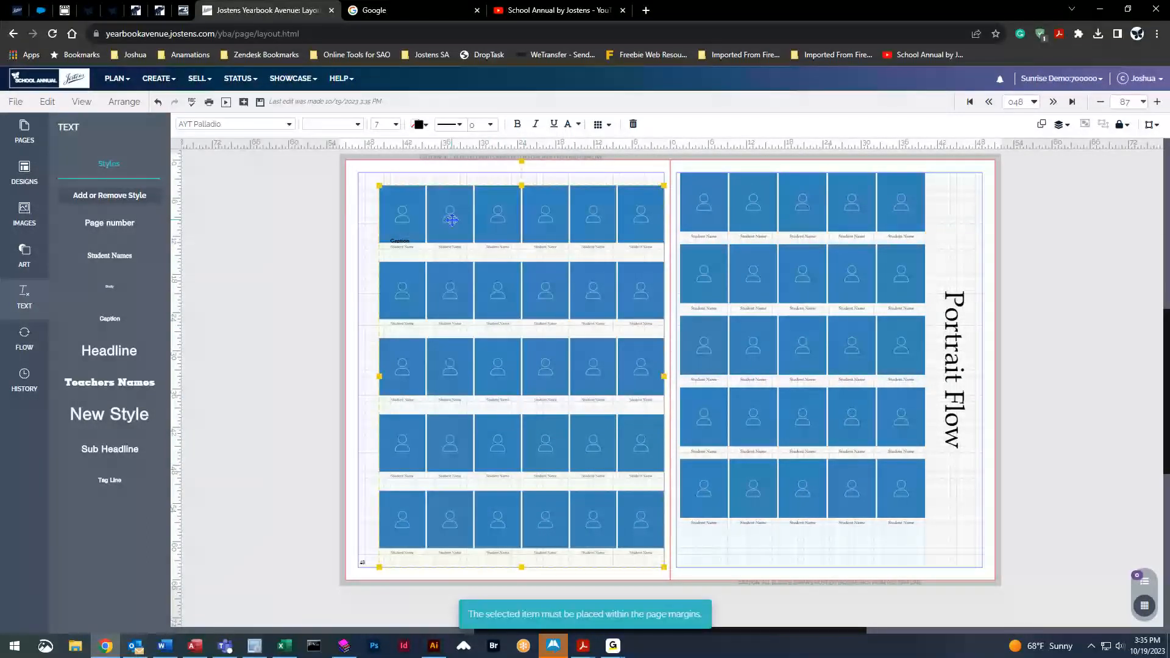
left_click(400, 244)
key("Delete")
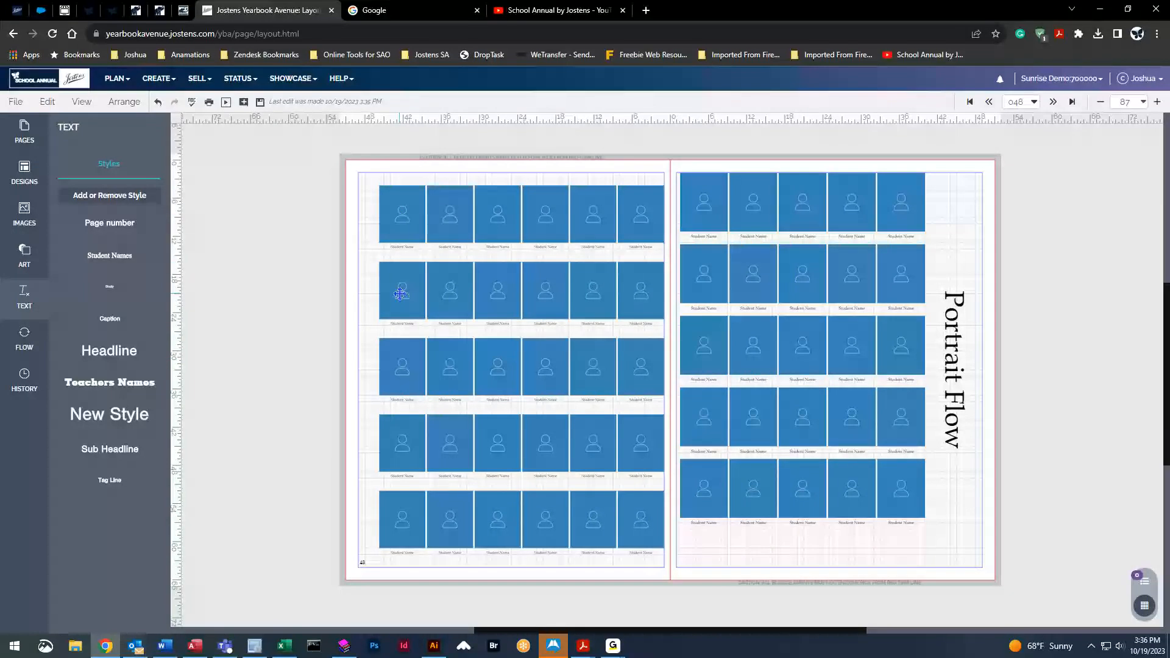
Hide the first two portraits in each of the grid's top two rows
left_click(411, 213)
left_click(417, 196)
left_click(465, 195)
left_click(465, 272)
left_click(414, 274)
left_click(364, 249)
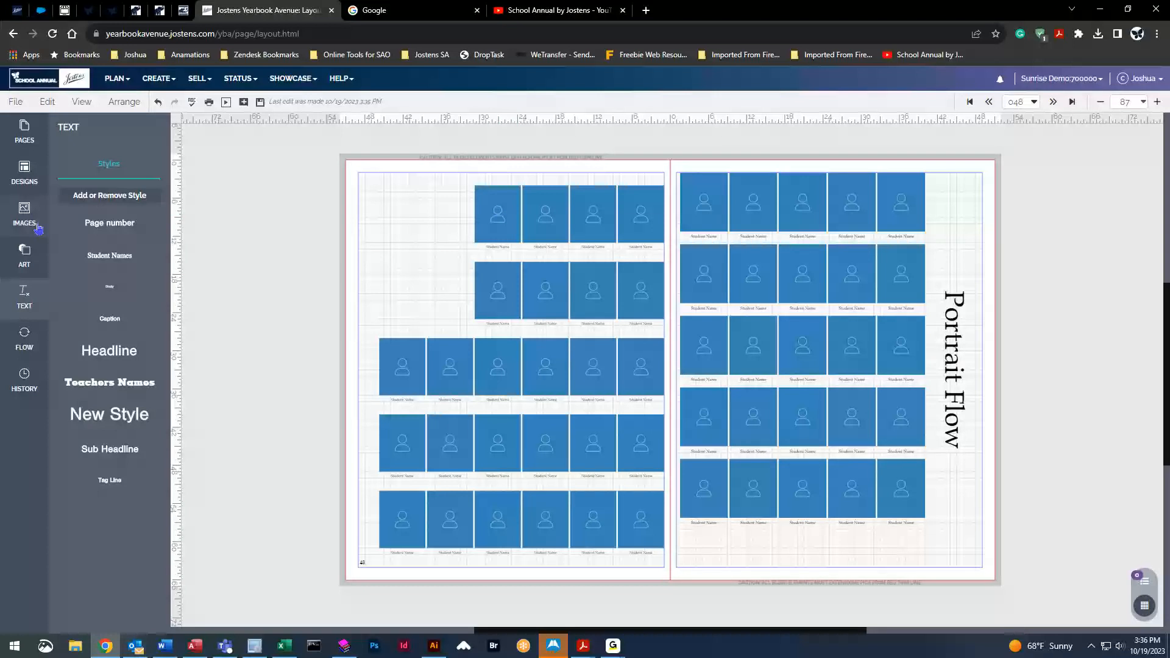
left_click(24, 256)
left_click(80, 214)
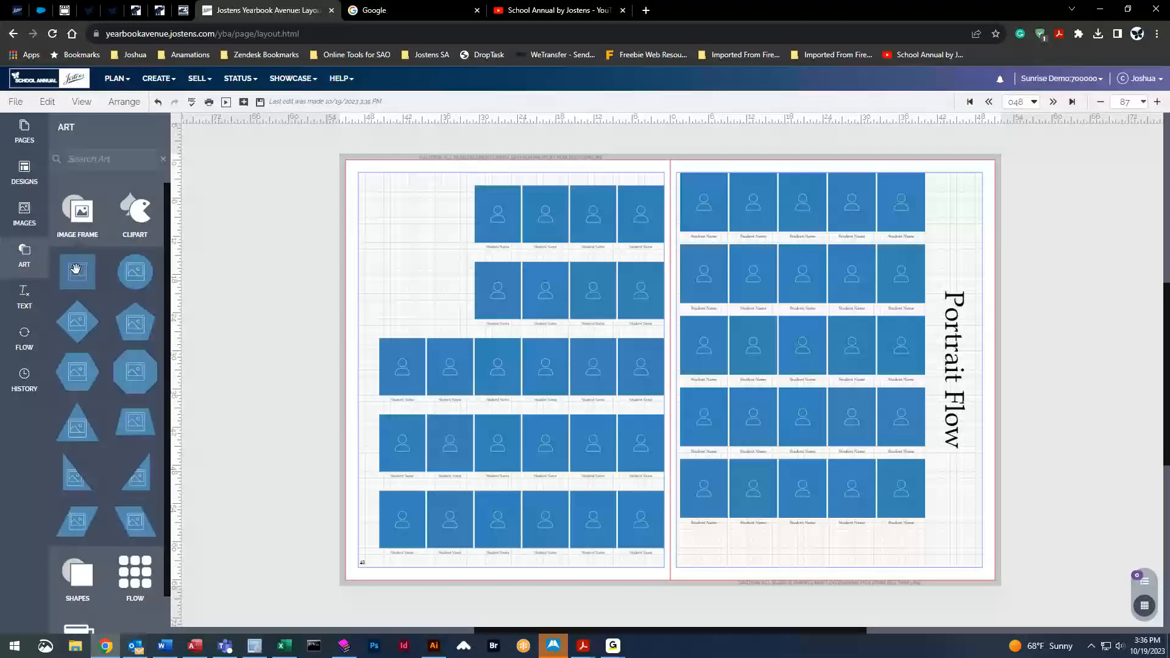
Place an empty image frame in the cleared top-left corner and list the 2023 portraits
left_click_drag(76, 270, 439, 278)
mouse_move(421, 248)
left_mouse_down()
mouse_move(431, 255)
mouse_move(425, 240)
left_mouse_up()
left_click(24, 213)
left_click(110, 196)
scroll(86, 270, "up", 3)
left_click(82, 241)
left_click(81, 226)
left_click(101, 256)
left_click(85, 193)
scroll(95, 235, "up", 2)
left_click(95, 234)
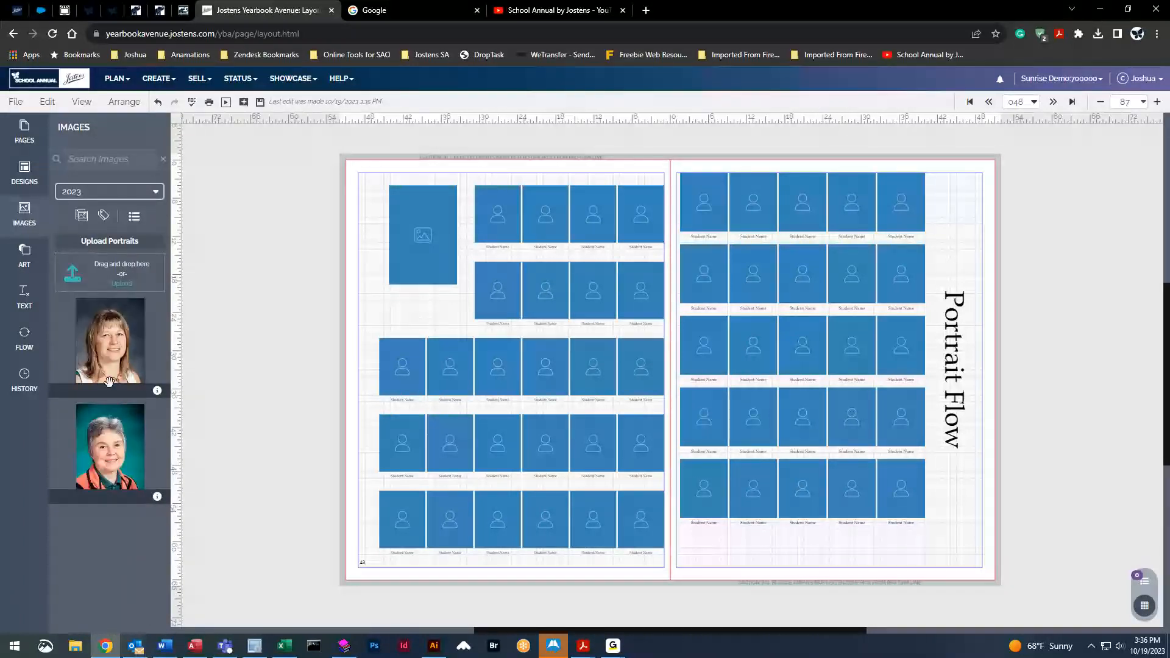
Place a 2023 teacher portrait in the top-left space, deleting the empty frame there
left_click_drag(112, 338, 404, 271)
left_click(420, 227)
key("Delete")
left_click_drag(373, 221, 427, 217)
left_click(382, 292)
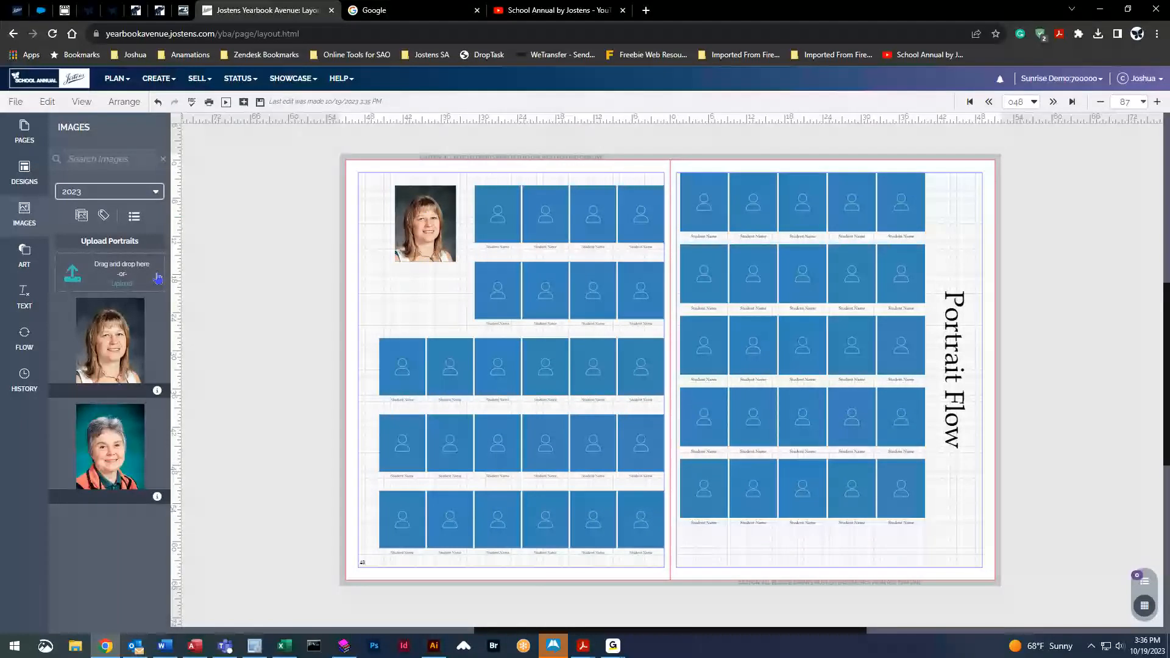
Try a second homeroom portrait and a Staff portrait, then delete both, keeping one teacher portrait
left_click(152, 192)
left_click(108, 300)
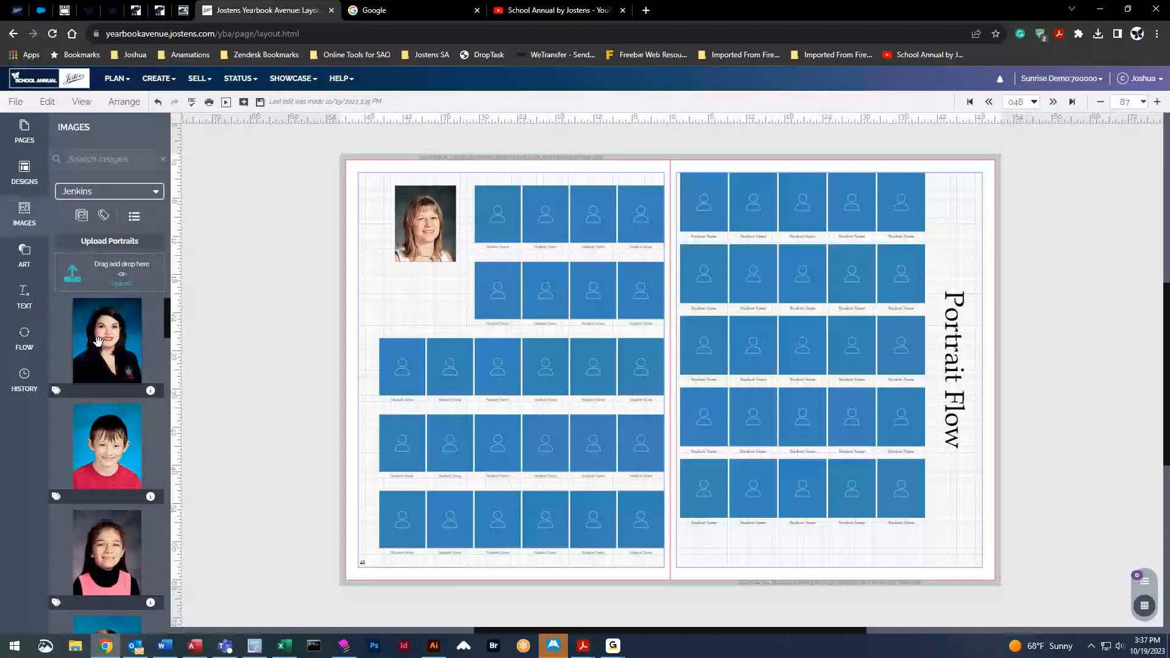
left_click_drag(100, 338, 430, 301)
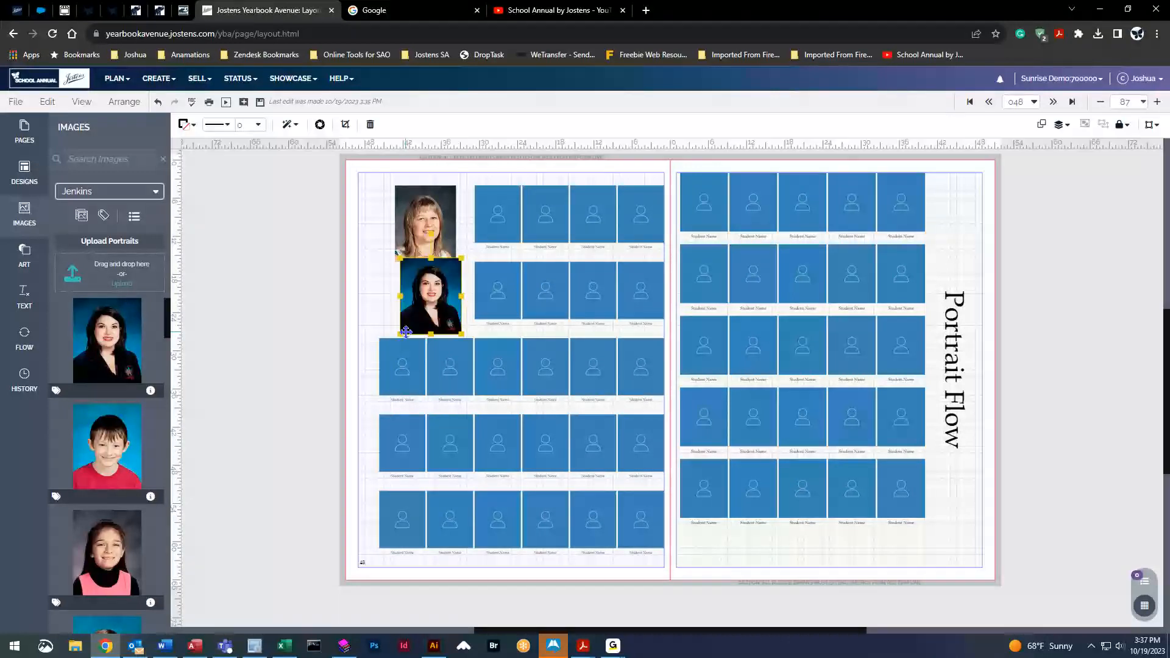
left_click(146, 192)
scroll(152, 284, "down", 2)
left_click(91, 306)
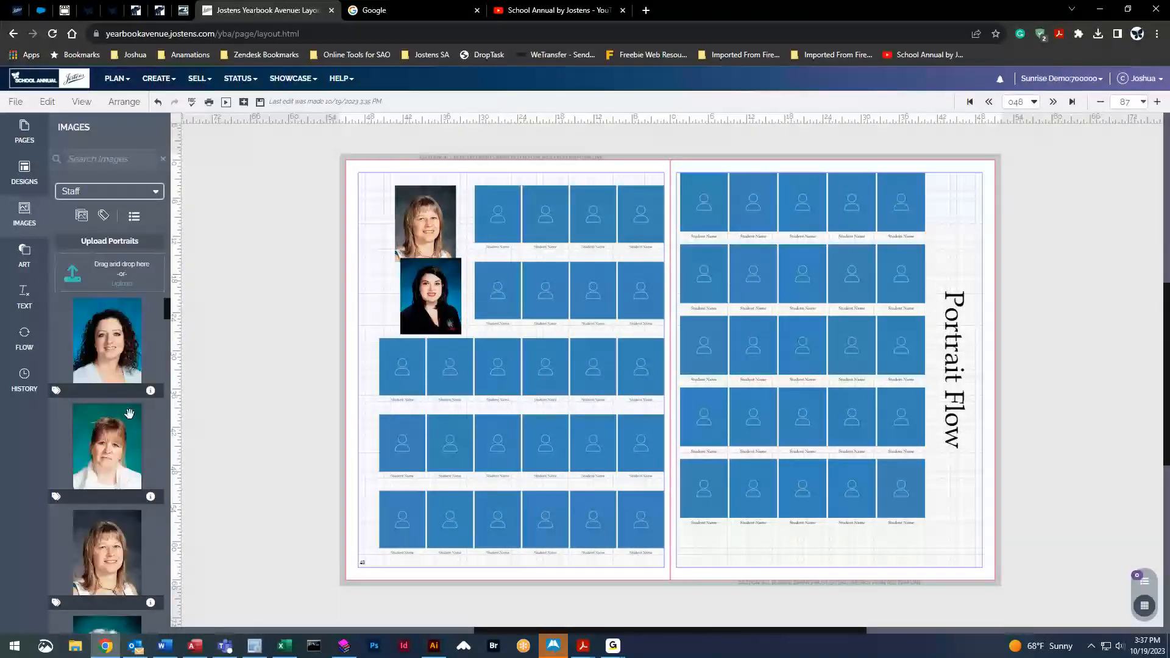
left_click_drag(95, 340, 444, 415)
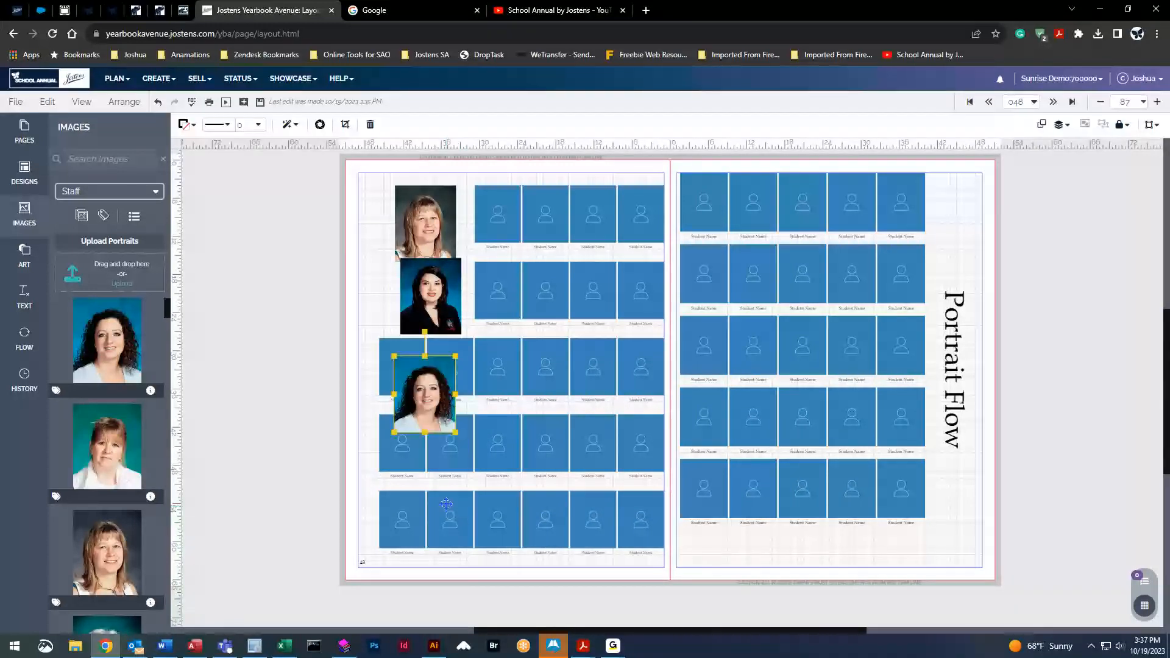
key("Delete")
left_click(424, 288)
key("Delete")
left_click(428, 234)
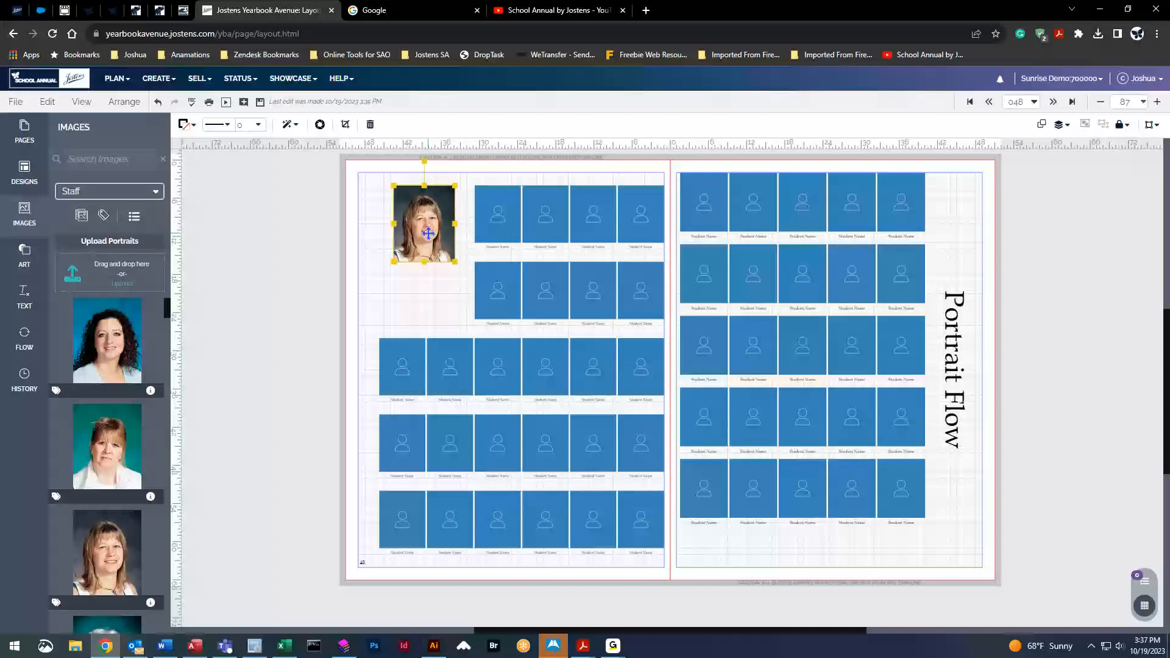
left_click(24, 295)
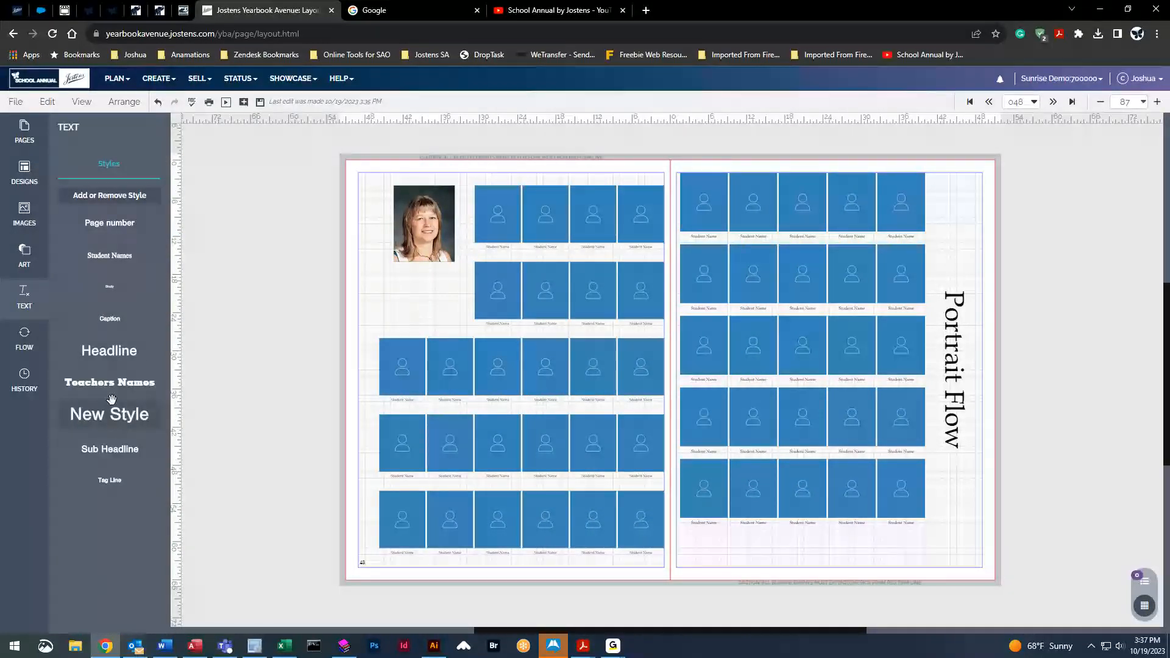
Add a Teachers Names heading above the portrait and nudge both into alignment
left_click_drag(109, 383, 423, 181)
left_click(425, 259)
left_click_drag(425, 259, 427, 255)
left_click(455, 192)
left_click_drag(455, 192, 453, 197)
left_click(424, 259)
left_click_drag(423, 259, 424, 260)
left_click(410, 310)
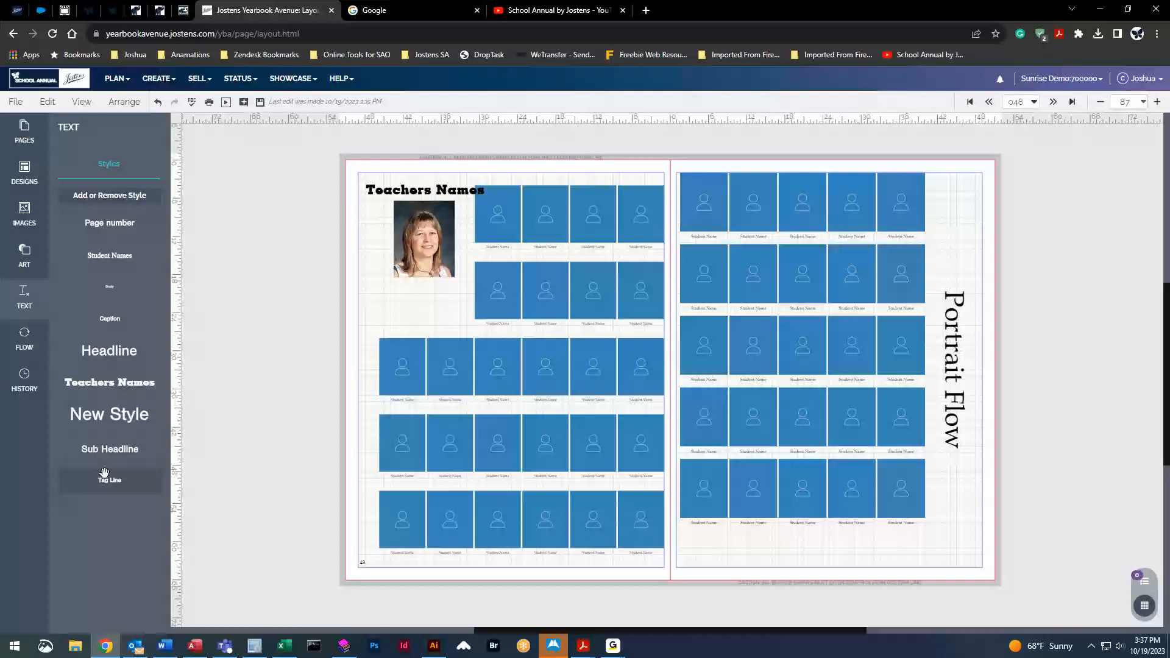
Try enlarging the teacher portrait, then nudge it slightly left
left_click(433, 225)
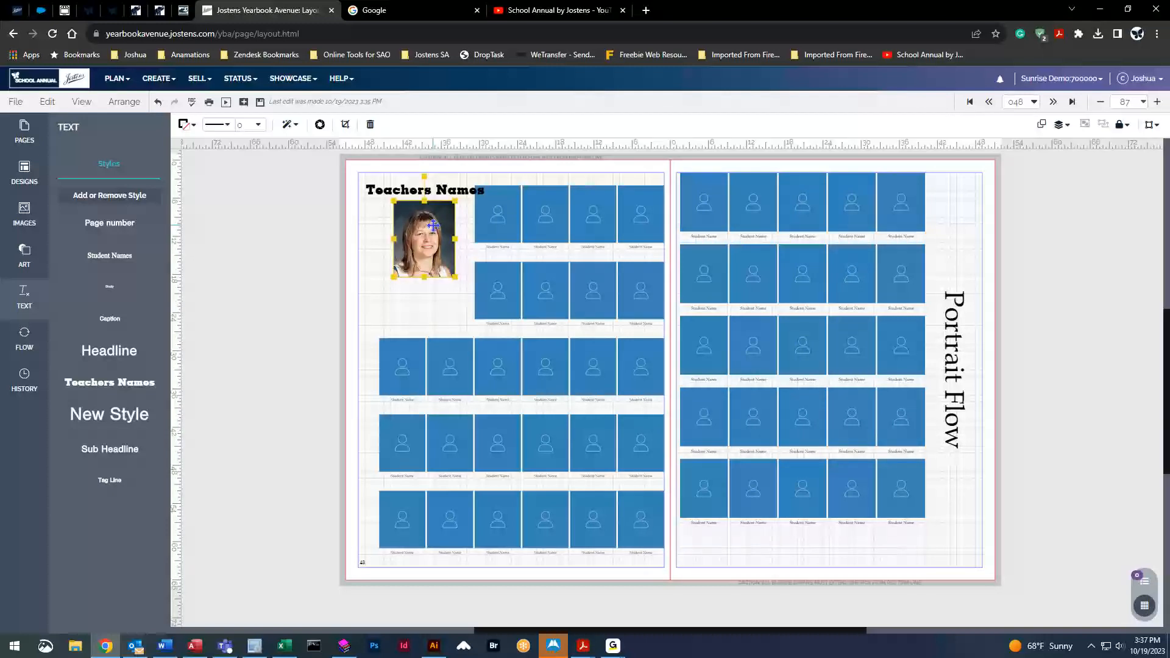
left_click_drag(393, 277, 384, 290)
left_click_drag(428, 235, 426, 236)
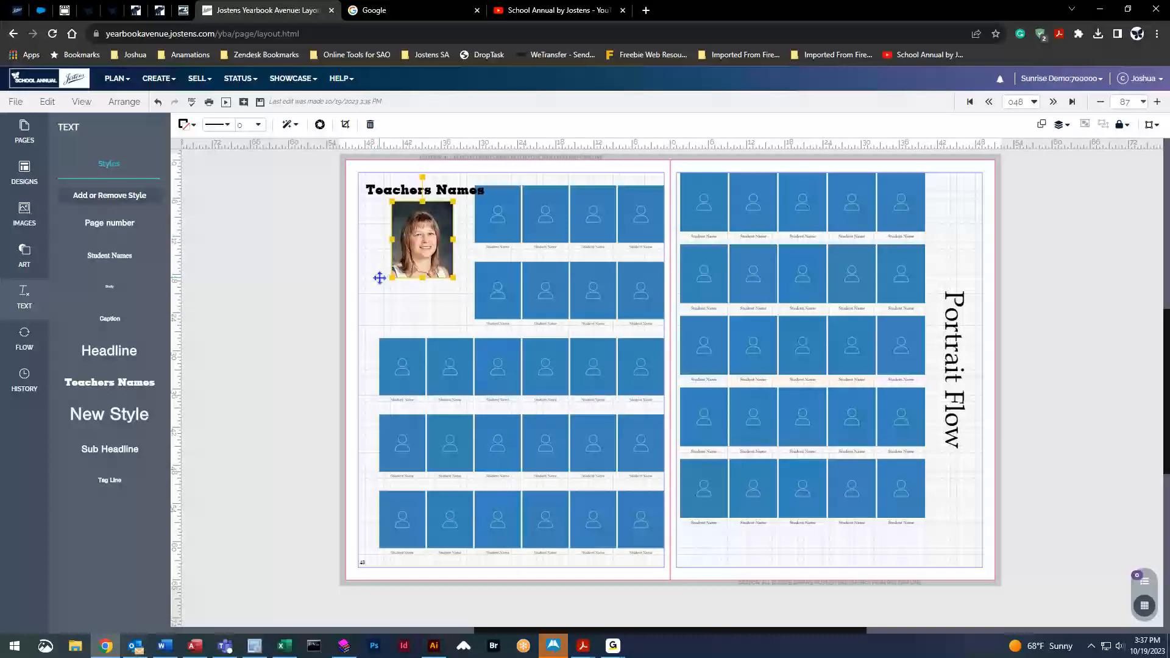
left_click(158, 78)
Open the Image Library and try moving another homeroom's teacher portrait into Staff
left_click(184, 182)
left_click(641, 102)
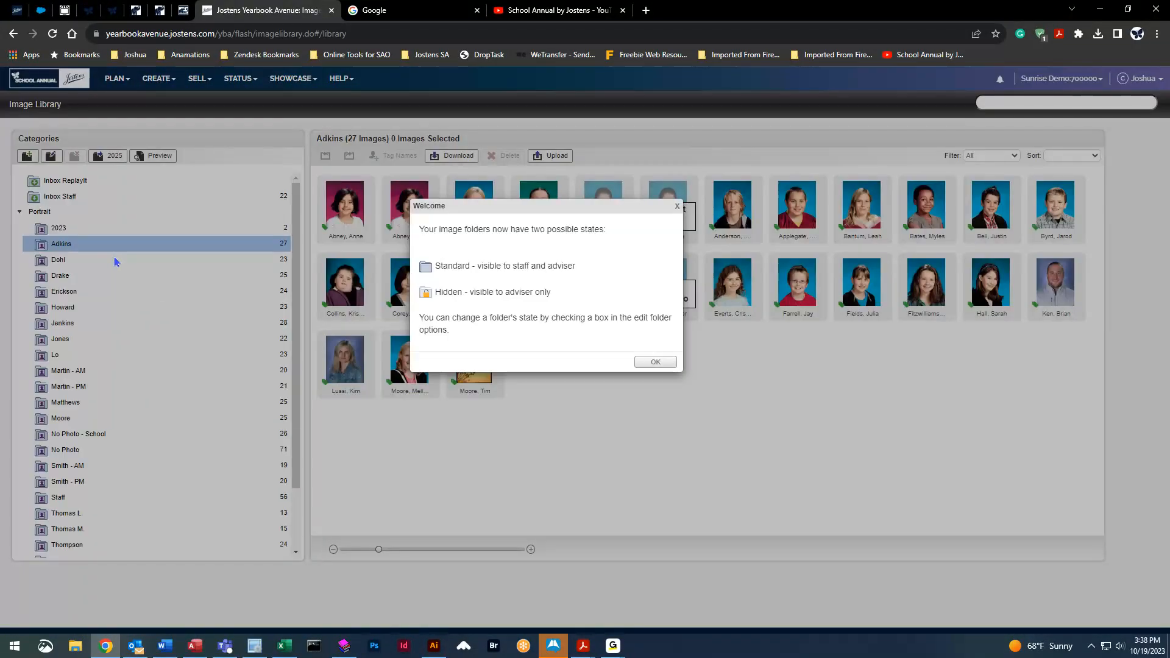
left_click(655, 362)
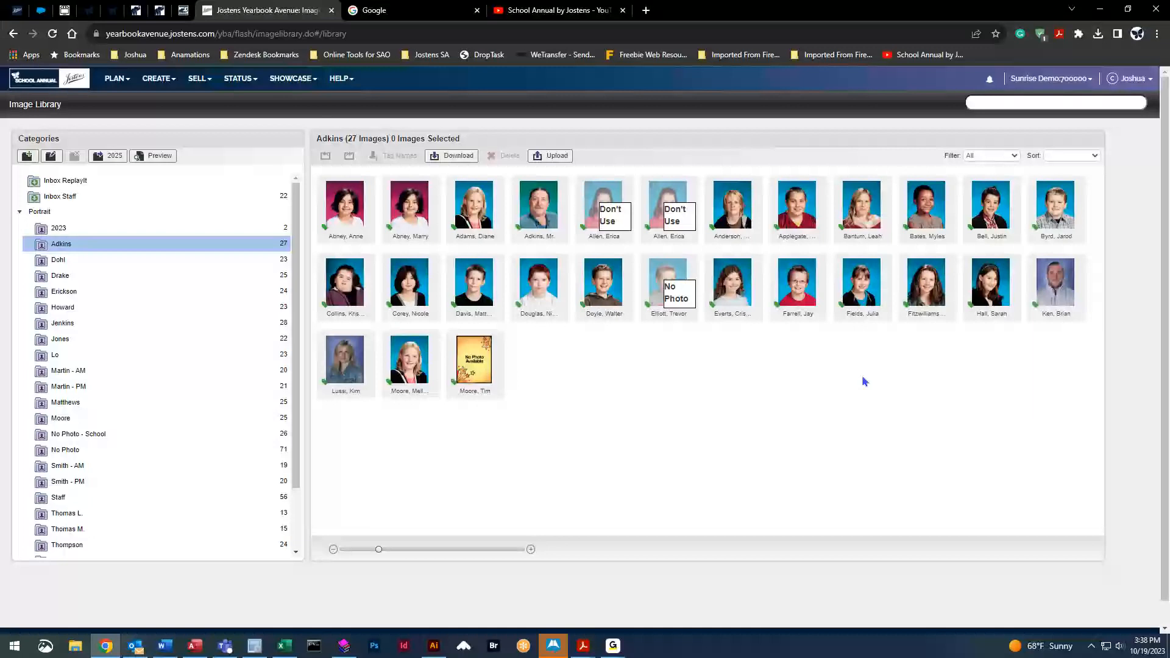
left_click(128, 262)
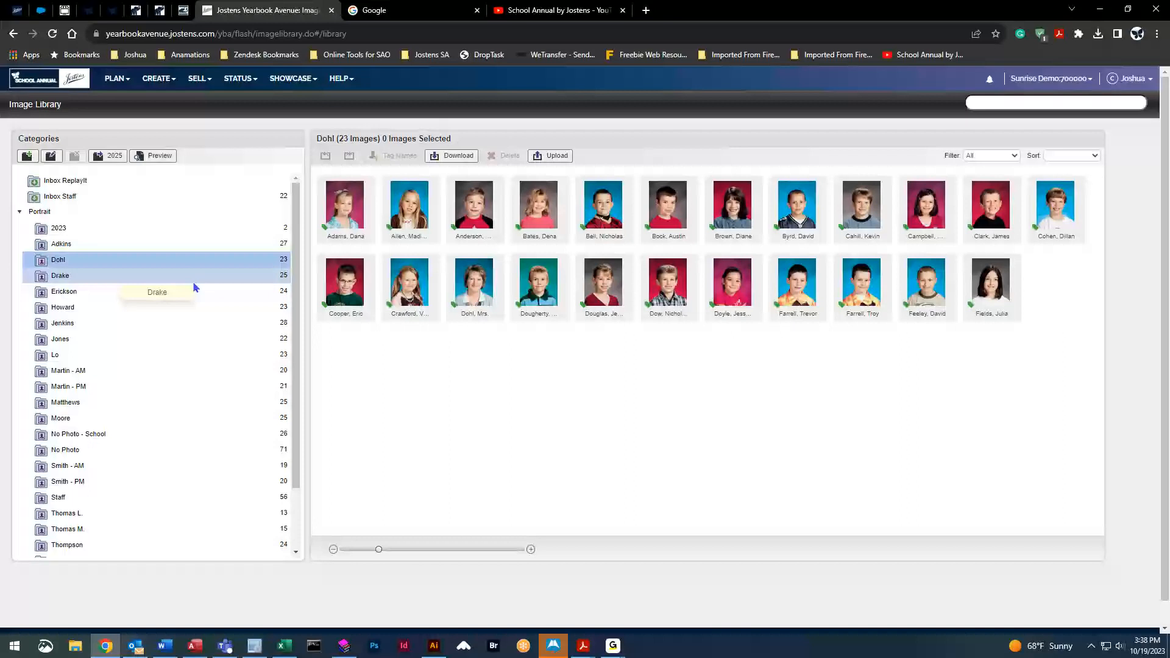
left_click(481, 284)
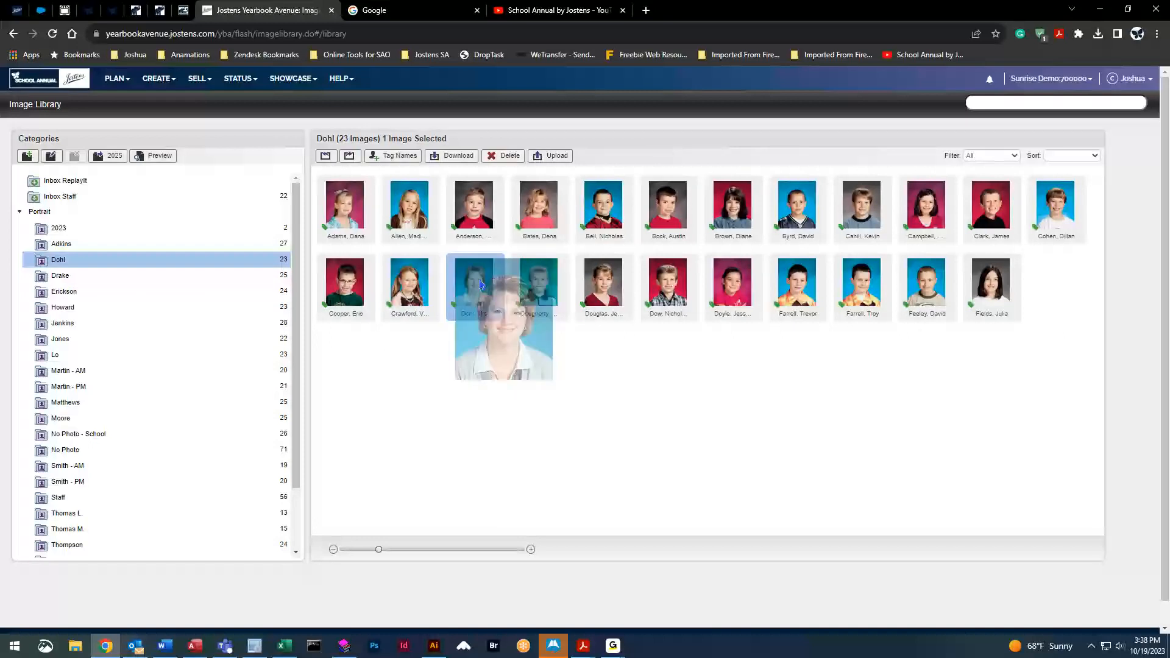
mouse_move(481, 285)
left_mouse_down()
mouse_move(313, 437)
mouse_move(152, 509)
mouse_move(170, 423)
mouse_move(163, 433)
mouse_move(339, 363)
mouse_move(466, 272)
left_mouse_up()
Start adding a new subcategory under the Portrait category group
scroll(122, 407, "up", 2)
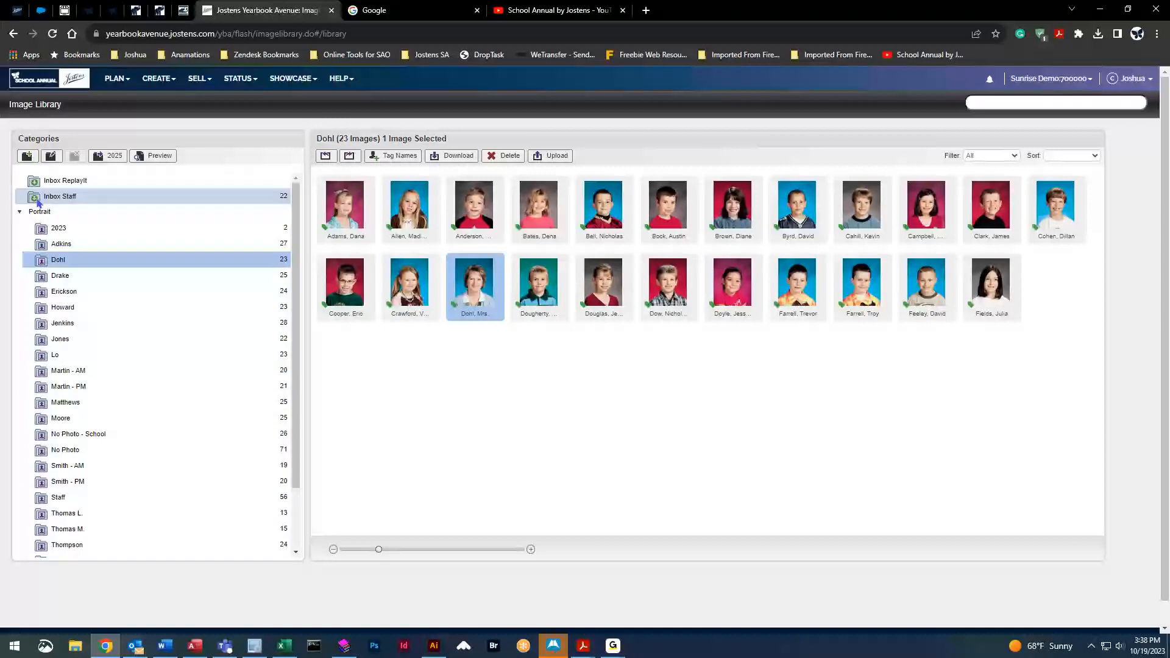
left_click(39, 212)
left_click(26, 156)
Create a category named 'Teacher' under Portrait, open it, then go back to the page designer
left_click(119, 183)
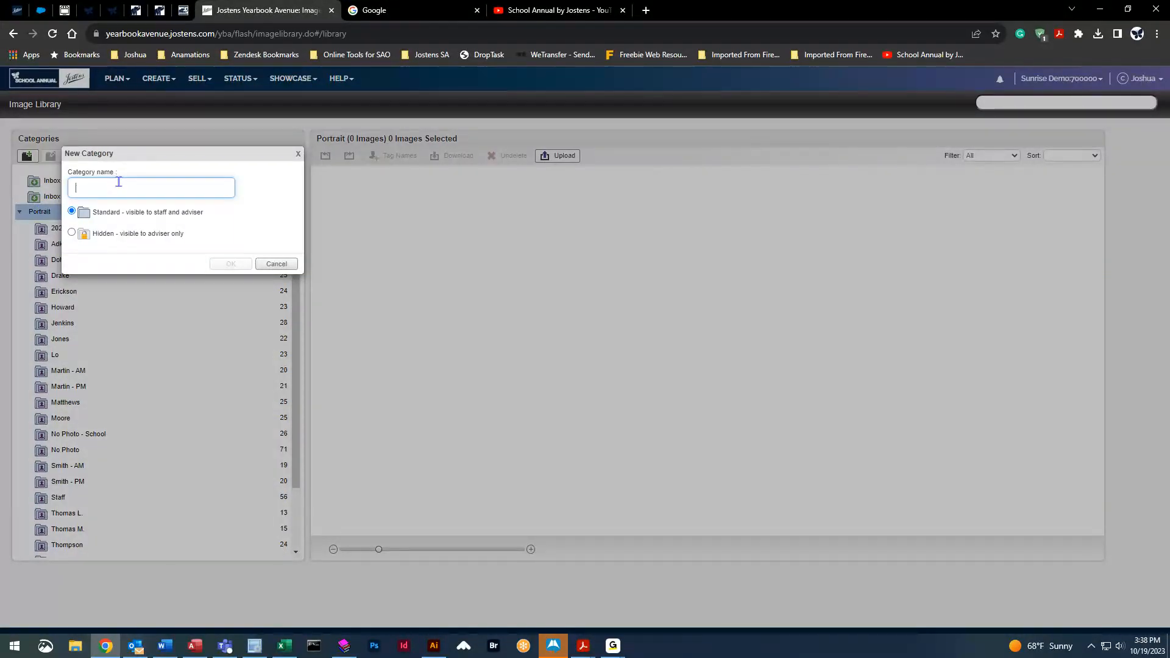
type("Teacher")
left_click(226, 264)
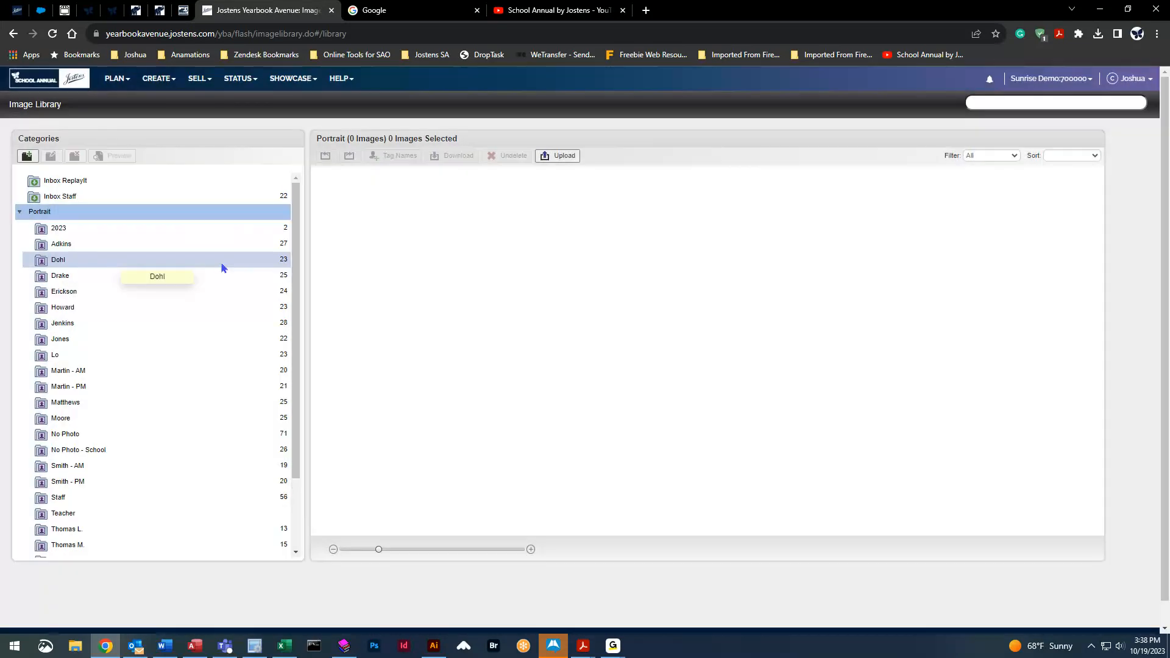
left_click(91, 514)
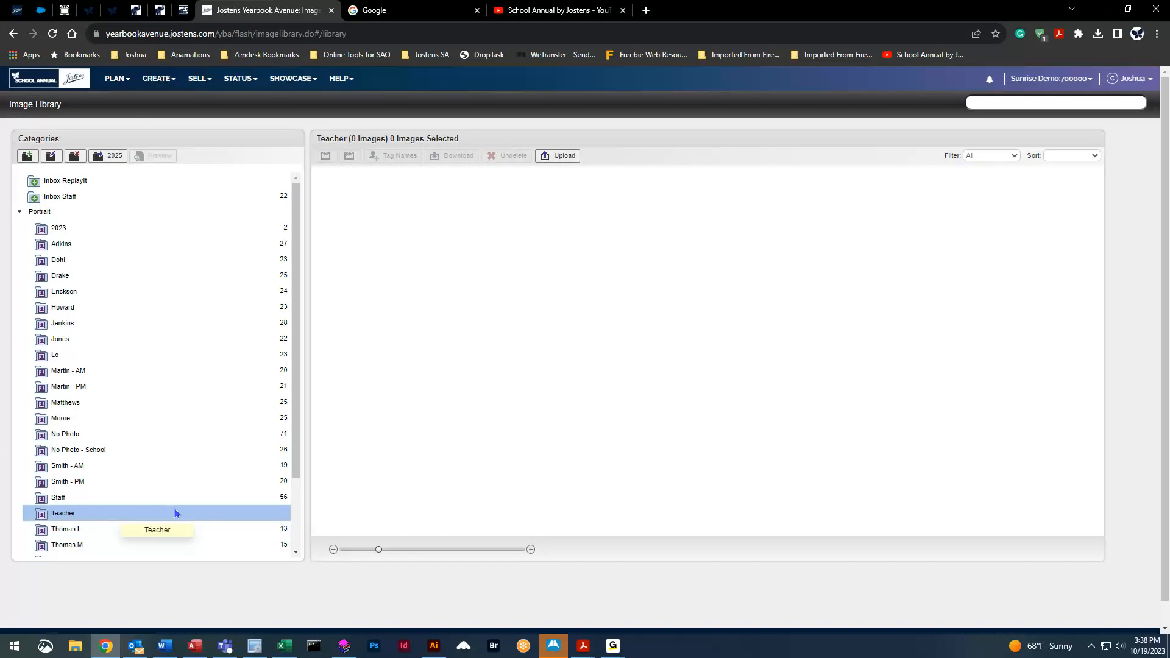
left_click(157, 79)
left_click(155, 102)
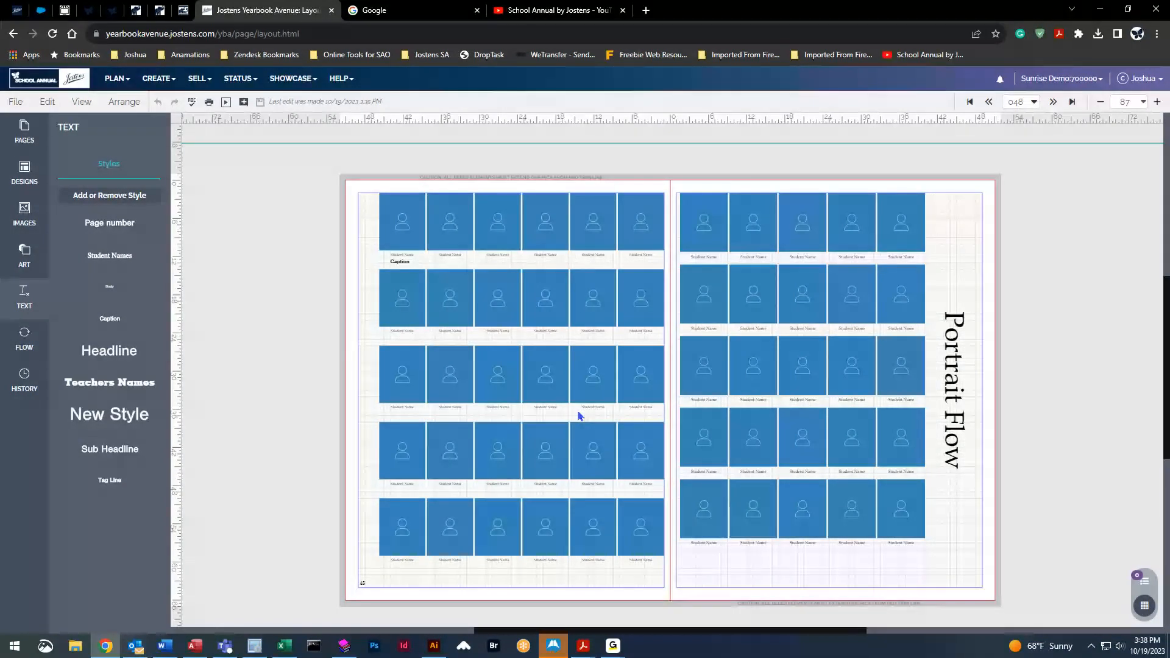
Return to the Portrait Flow spread and select the left page's portrait grid
left_click(158, 78)
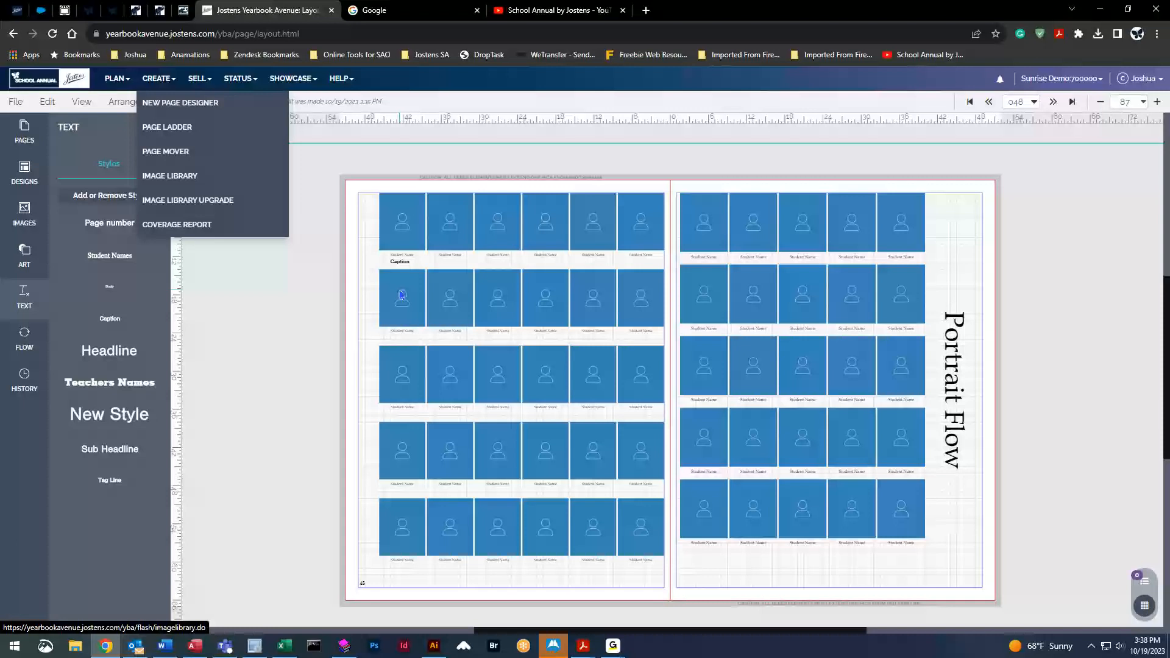
left_click(503, 364)
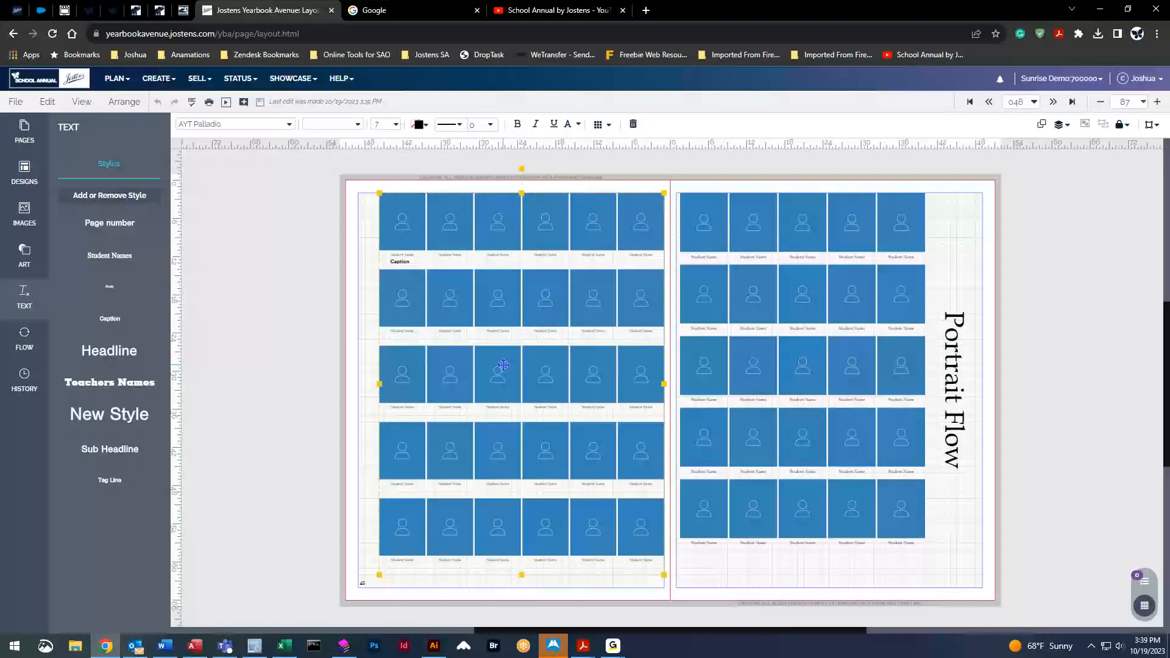